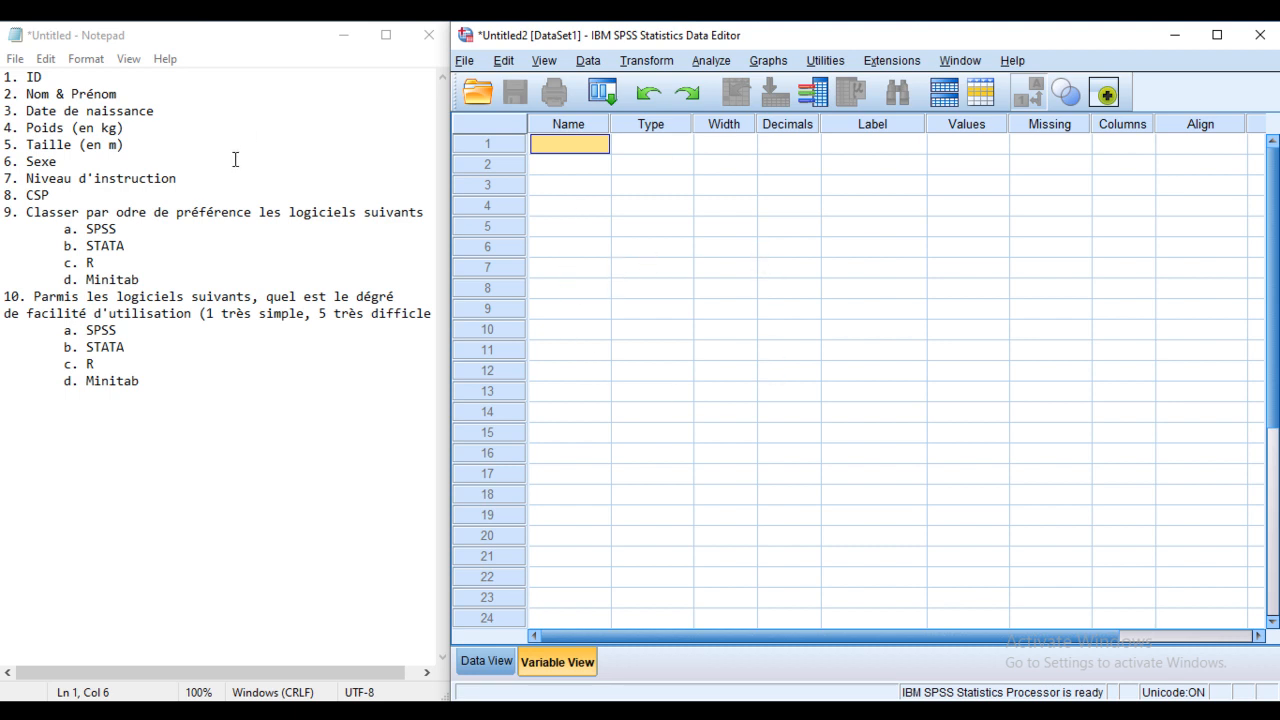
Step: Review the questionnaire item list in Notepad, starting from the ID item
click(60, 82)
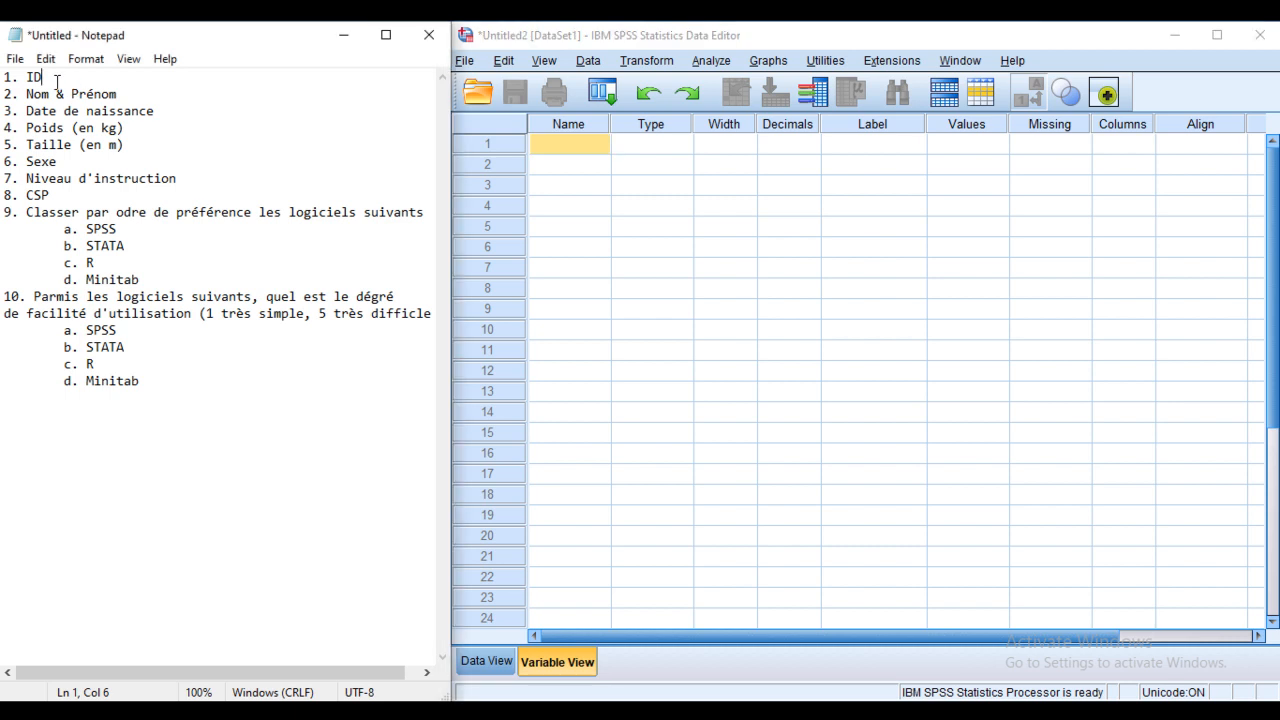
drag(5, 75, 160, 383)
click(106, 143)
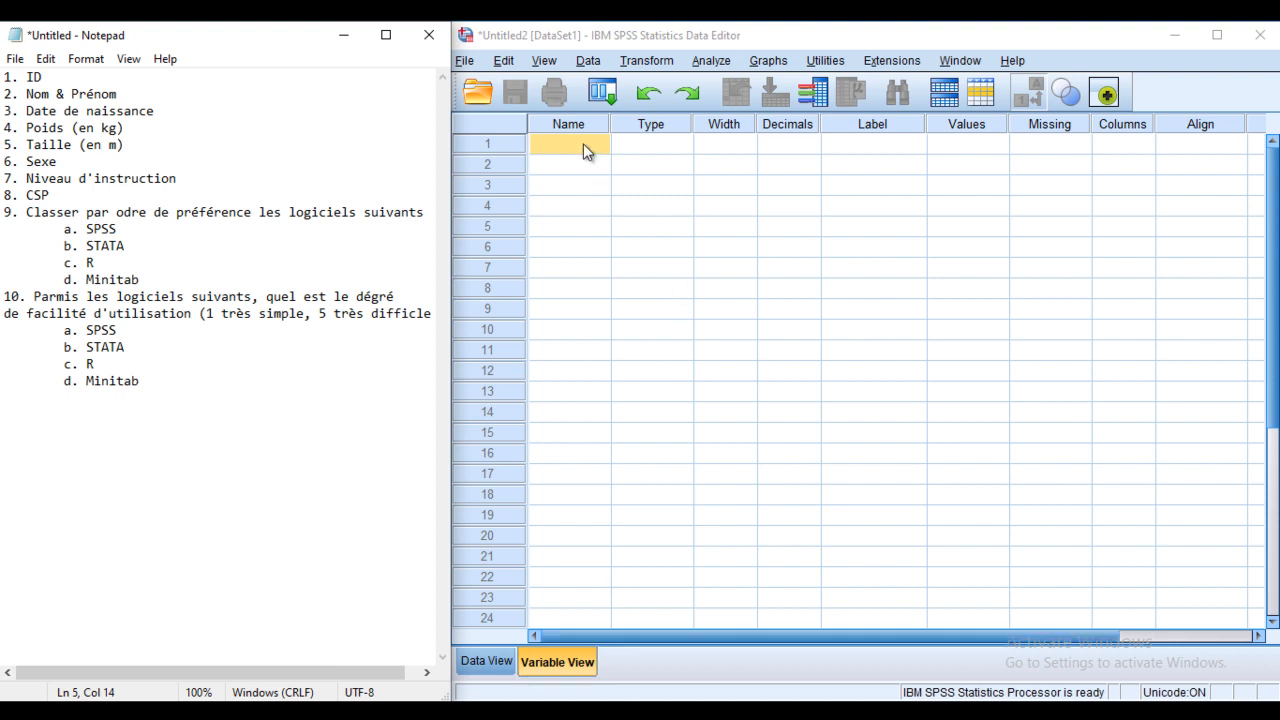
click(55, 77)
Step: Enter ID as the name of the first variable in row 1
click(551, 143)
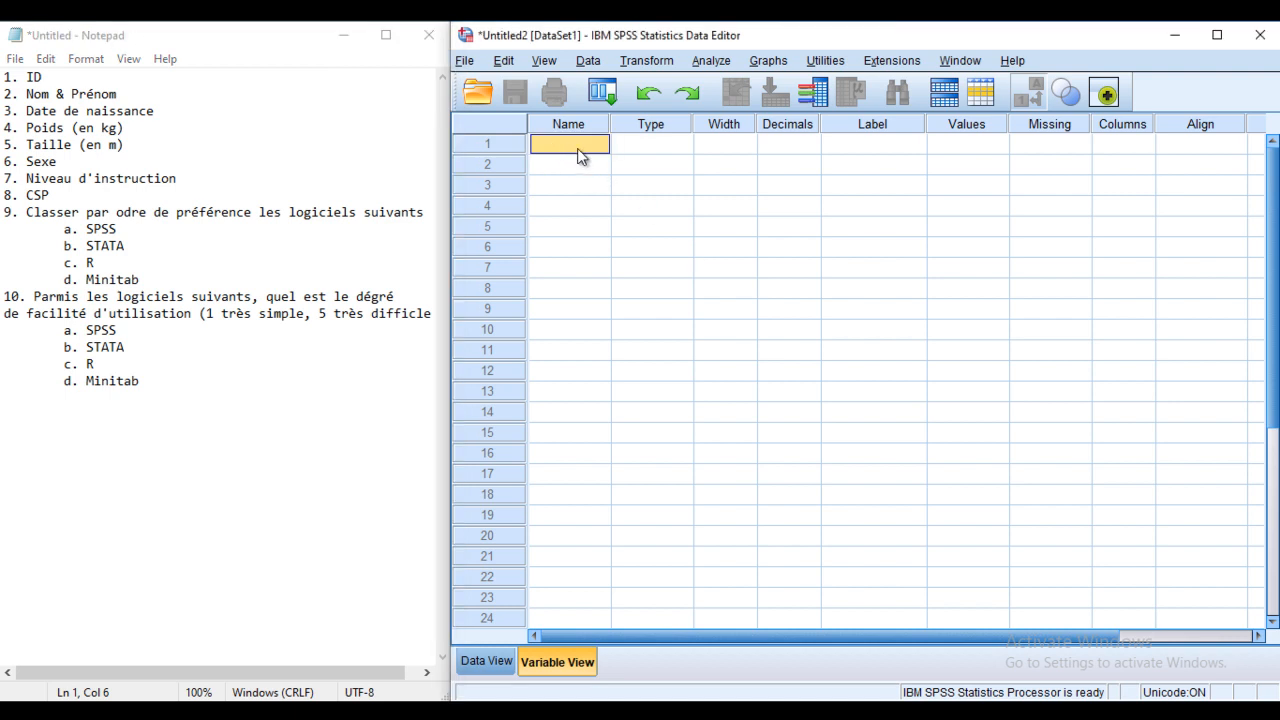
click(688, 148)
click(684, 145)
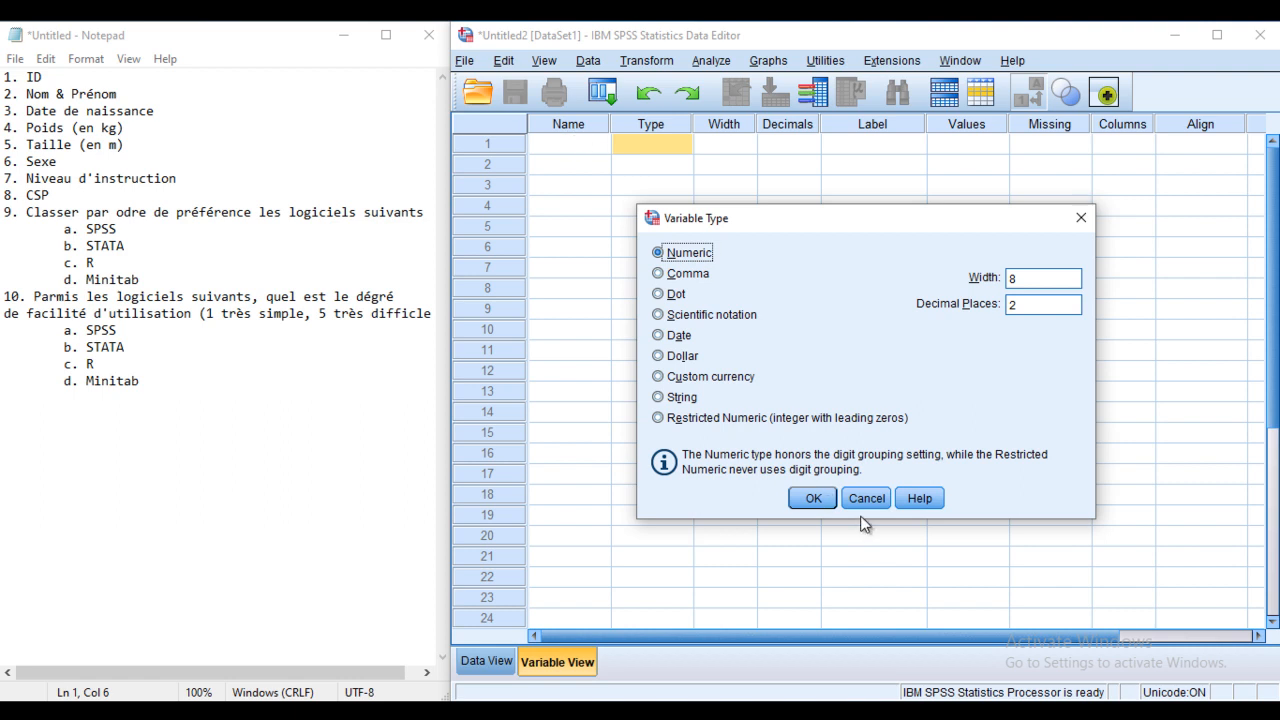
click(866, 498)
click(572, 143)
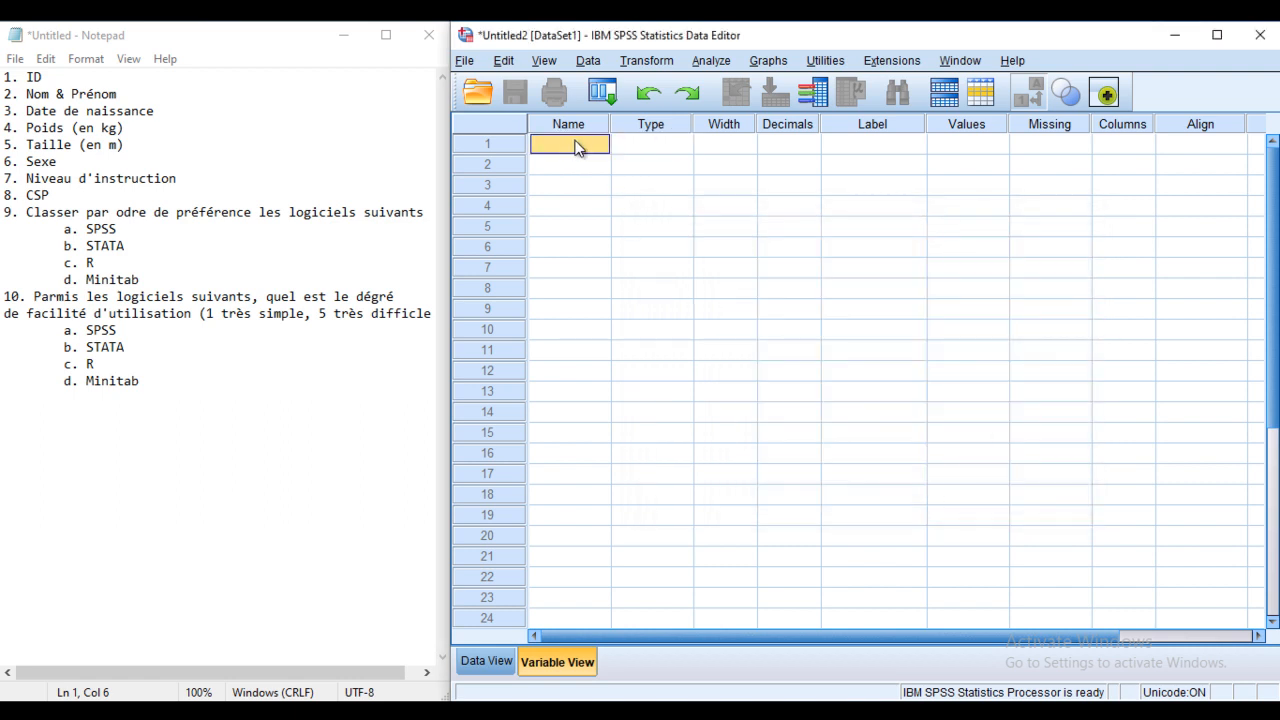
click(576, 143)
Step: Make ID Numeric with width 3 and 0 decimal places
click(674, 147)
click(682, 145)
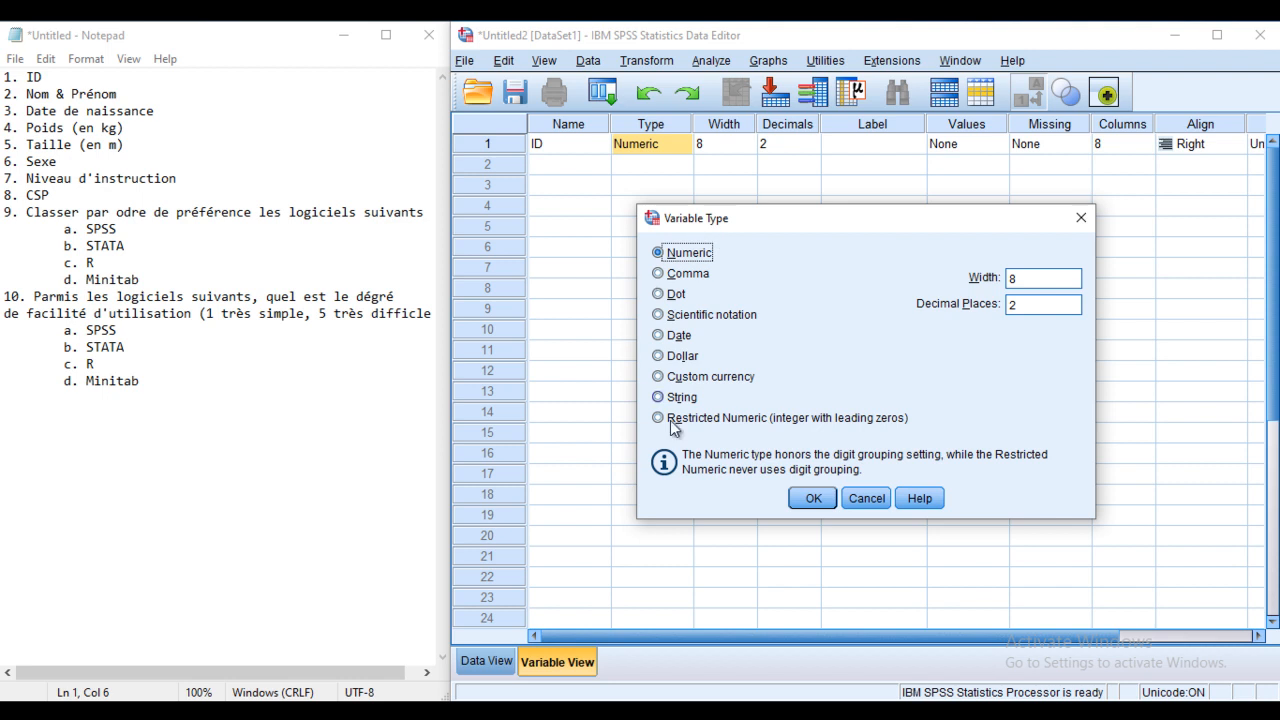
drag(777, 218, 765, 198)
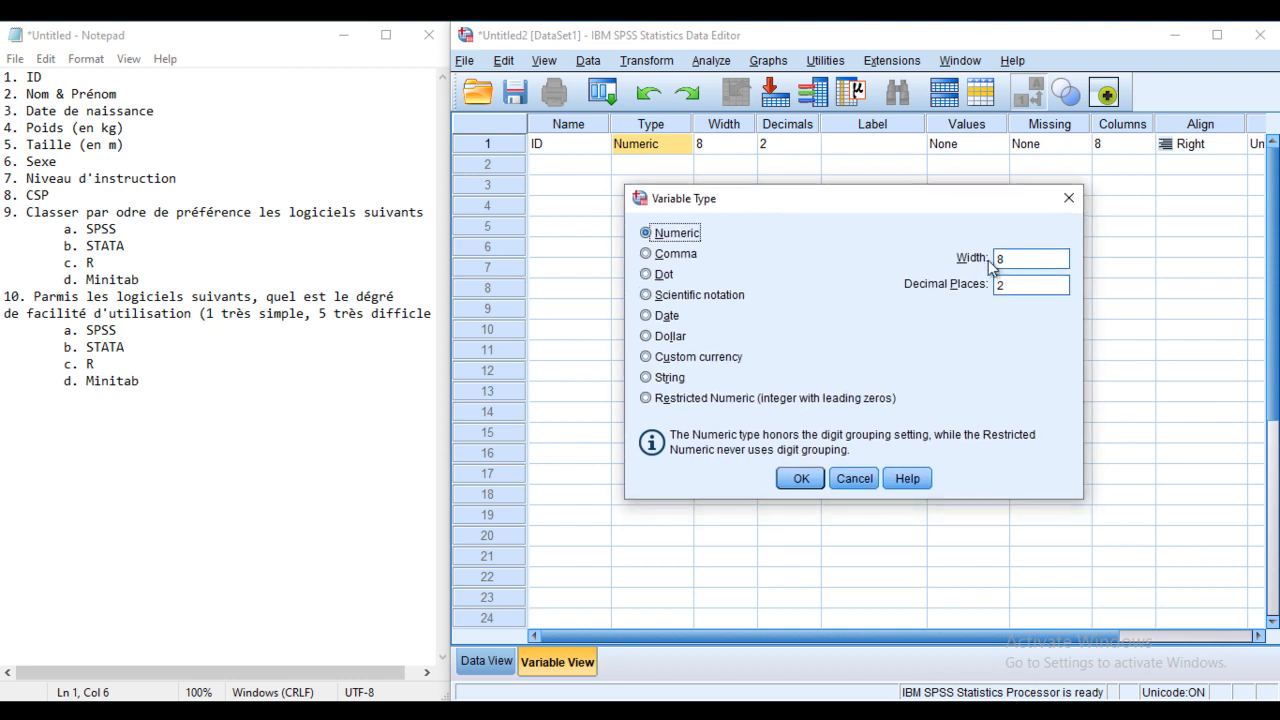
double_click(1020, 259)
text(1)
drag(1012, 286, 950, 284)
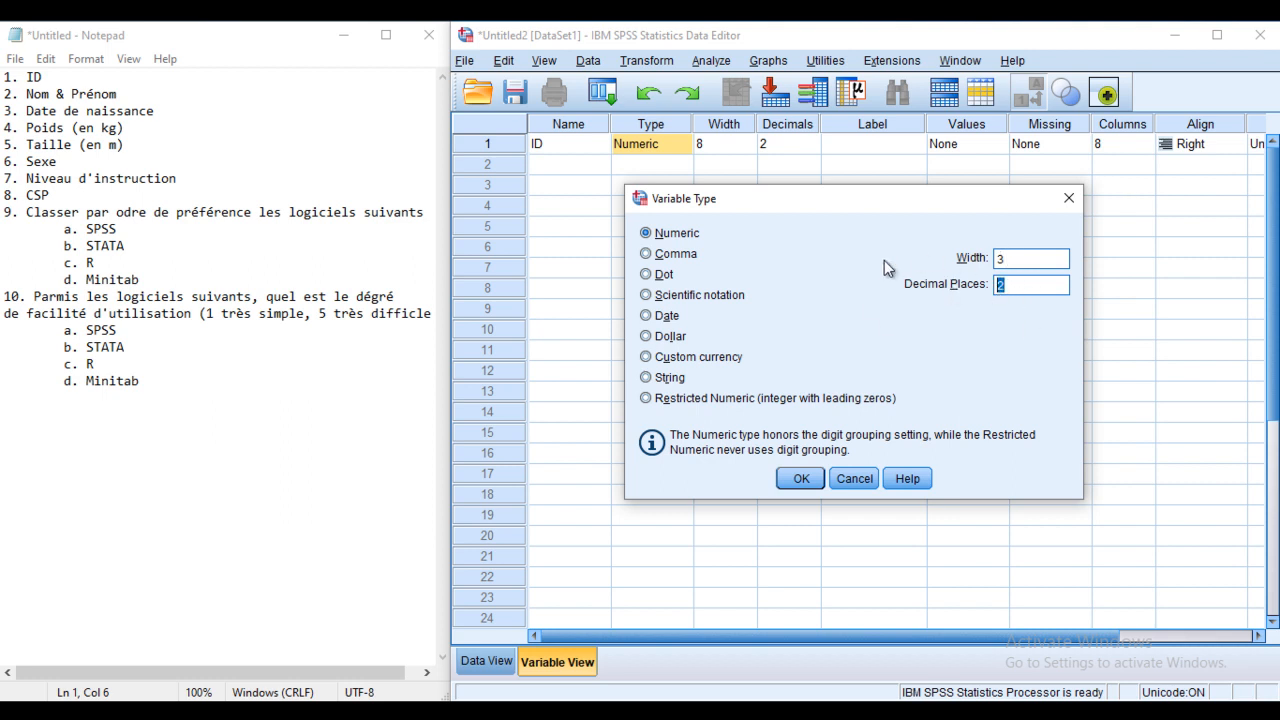
text(0)
click(806, 478)
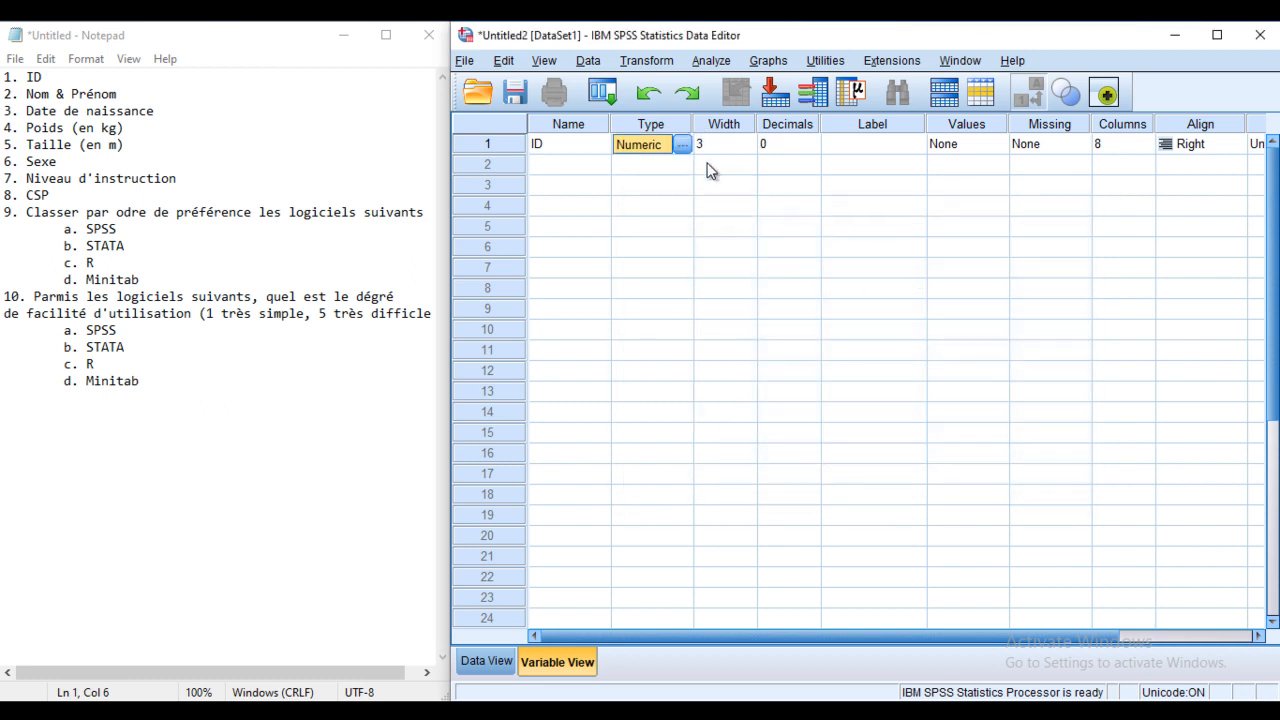
Step: Label the ID variable 'Identification'
click(860, 147)
click(896, 145)
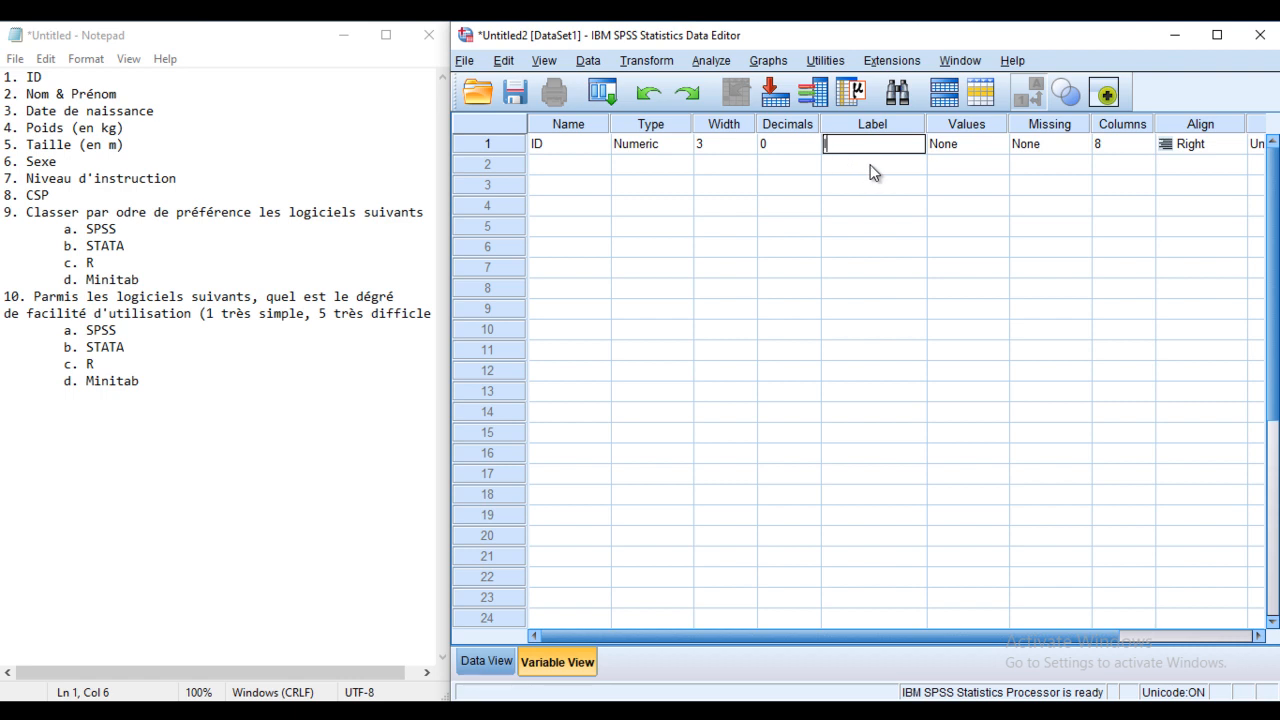
text(entification)
Step: Name the second variable Nom_Pre in row 2
click(585, 166)
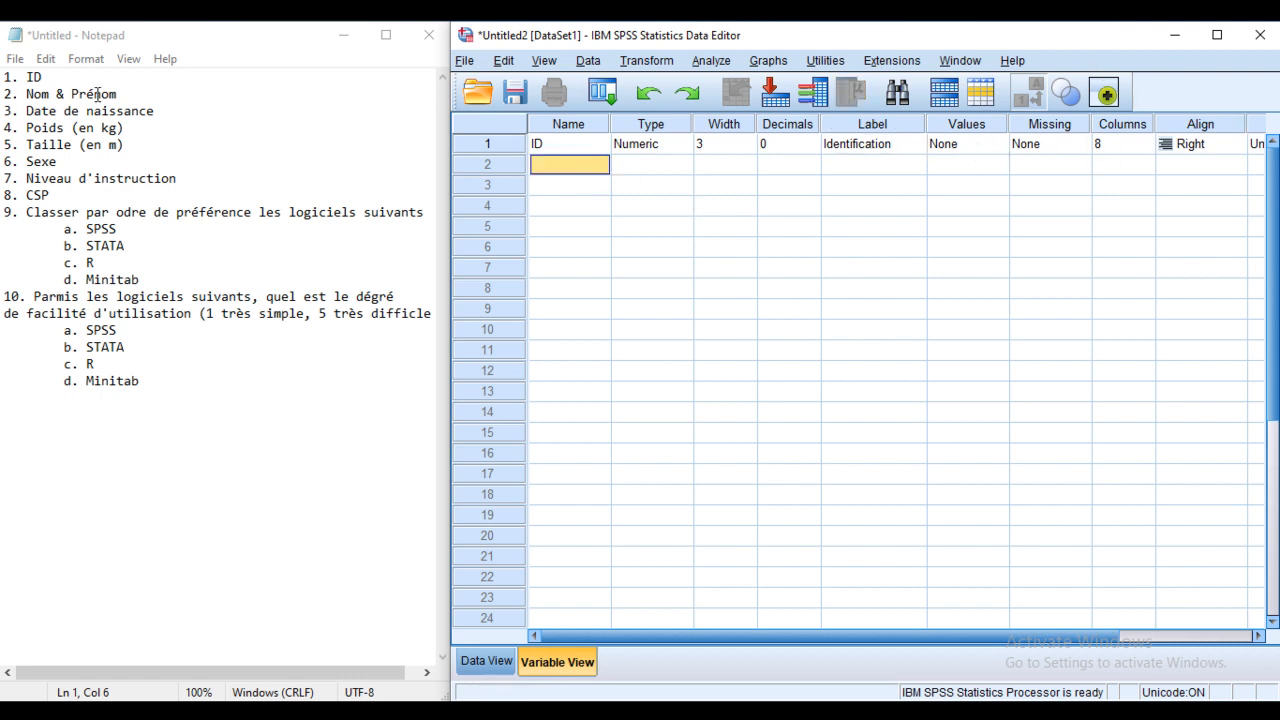
drag(117, 93, 3, 93)
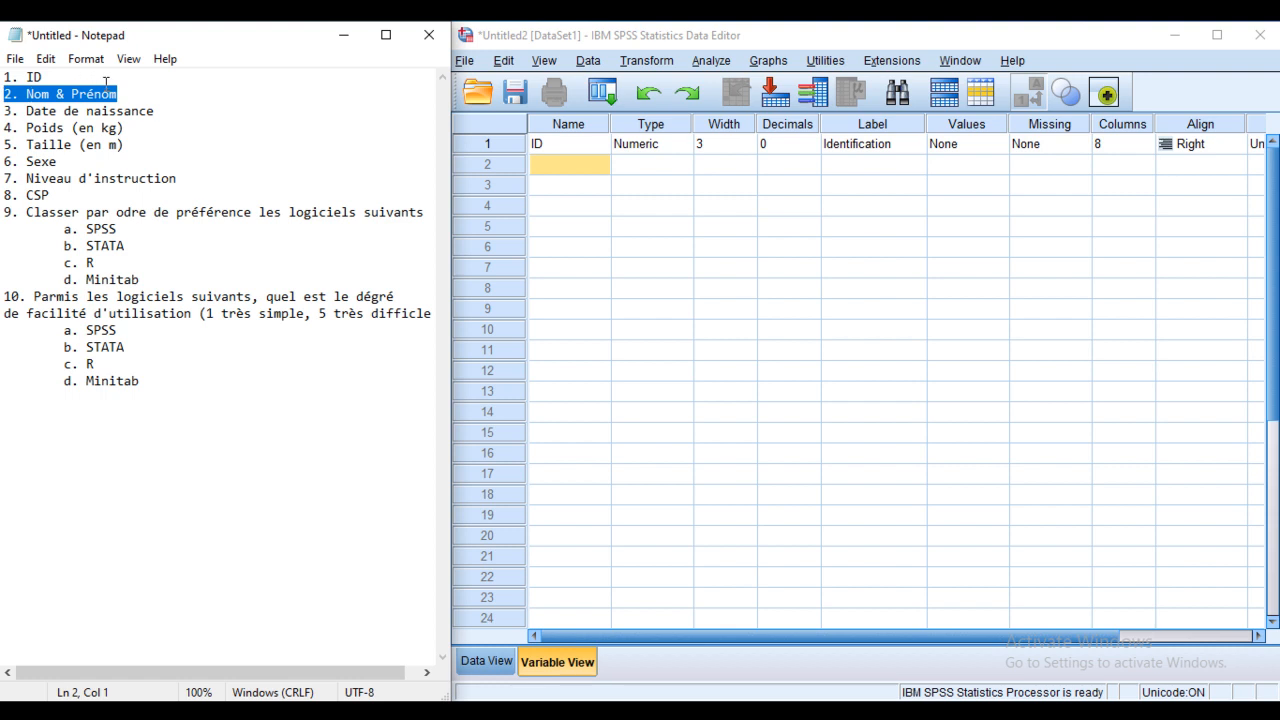
click(548, 168)
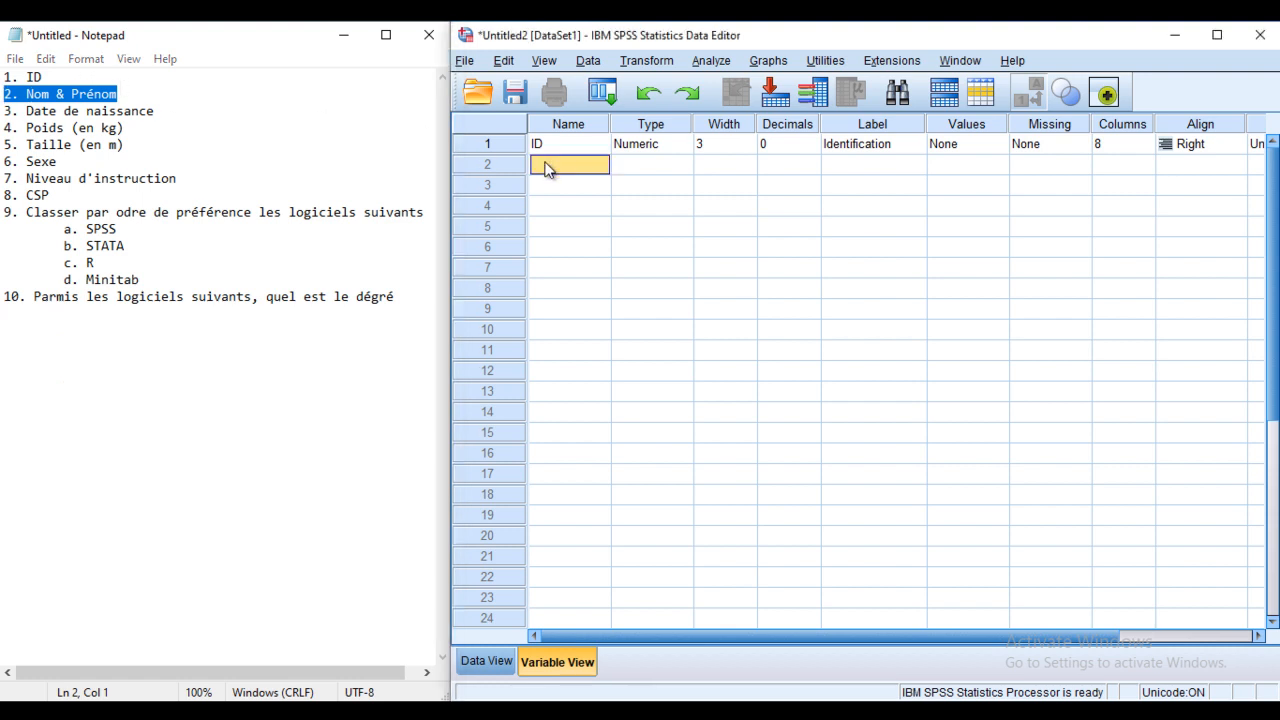
click(548, 168)
text(Nom)
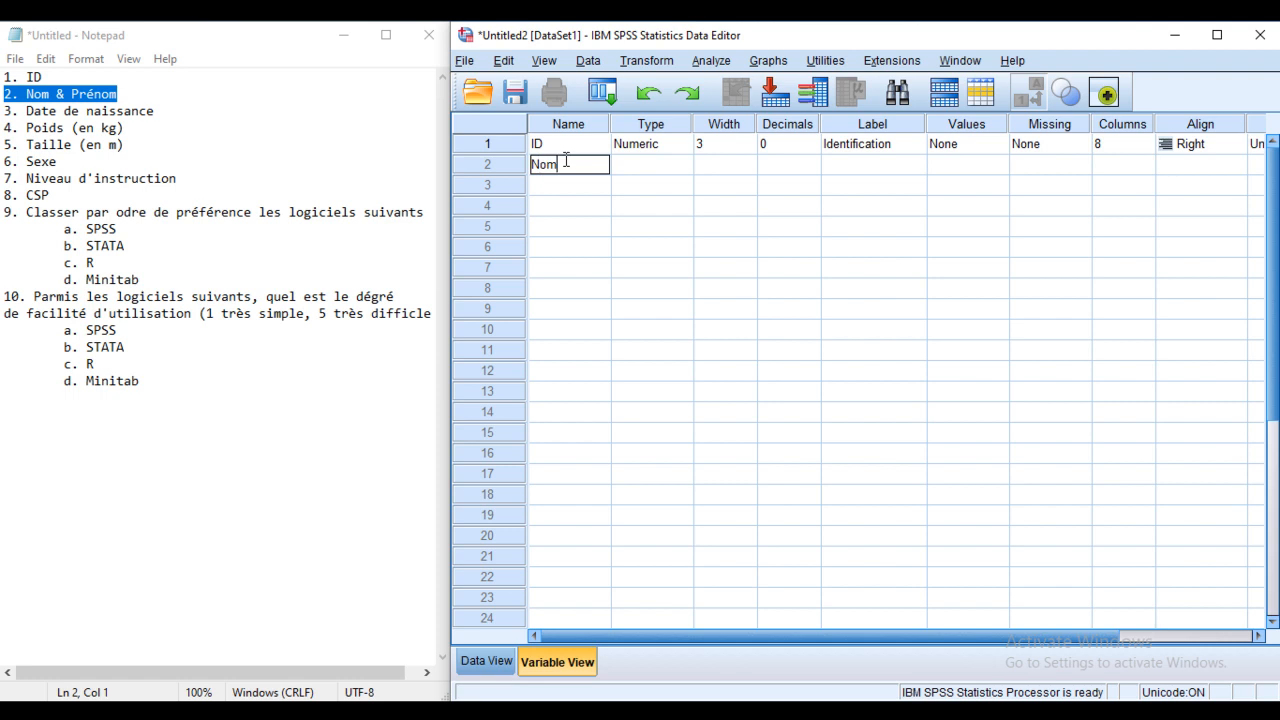
text(_Pre)
Step: Make Nom_Pre a String variable with 15 characters
click(650, 164)
click(682, 164)
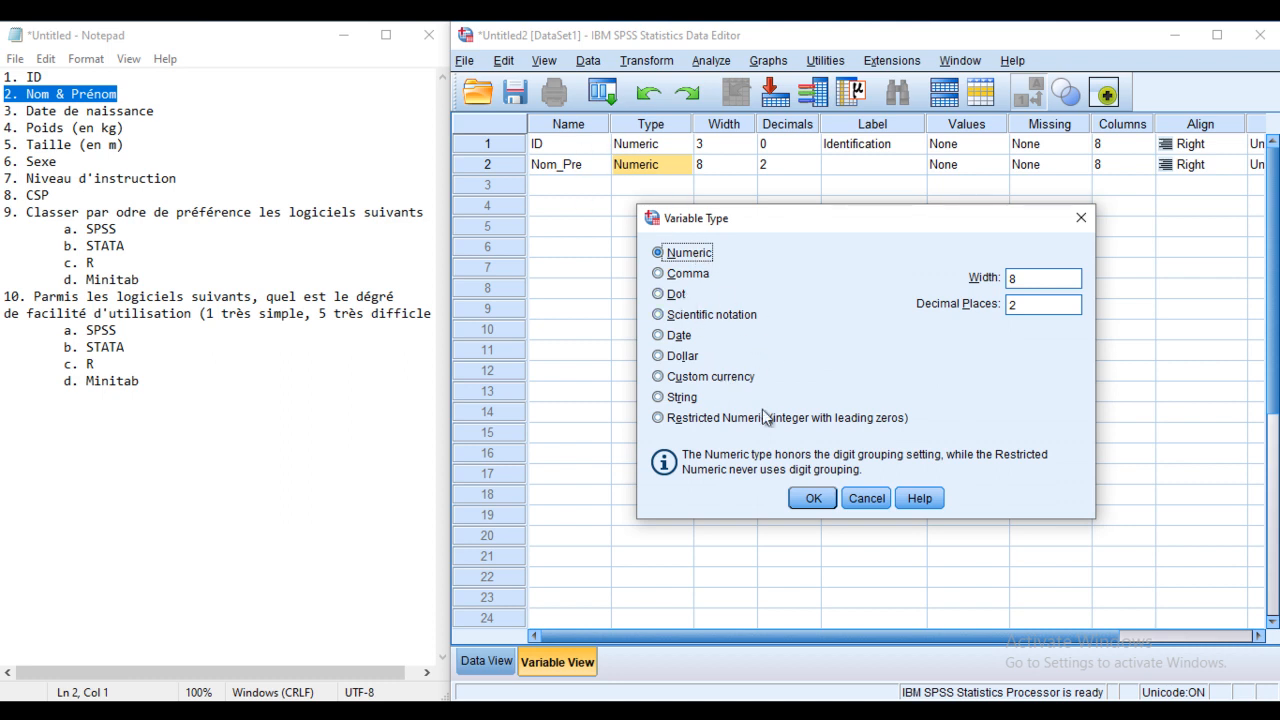
click(678, 400)
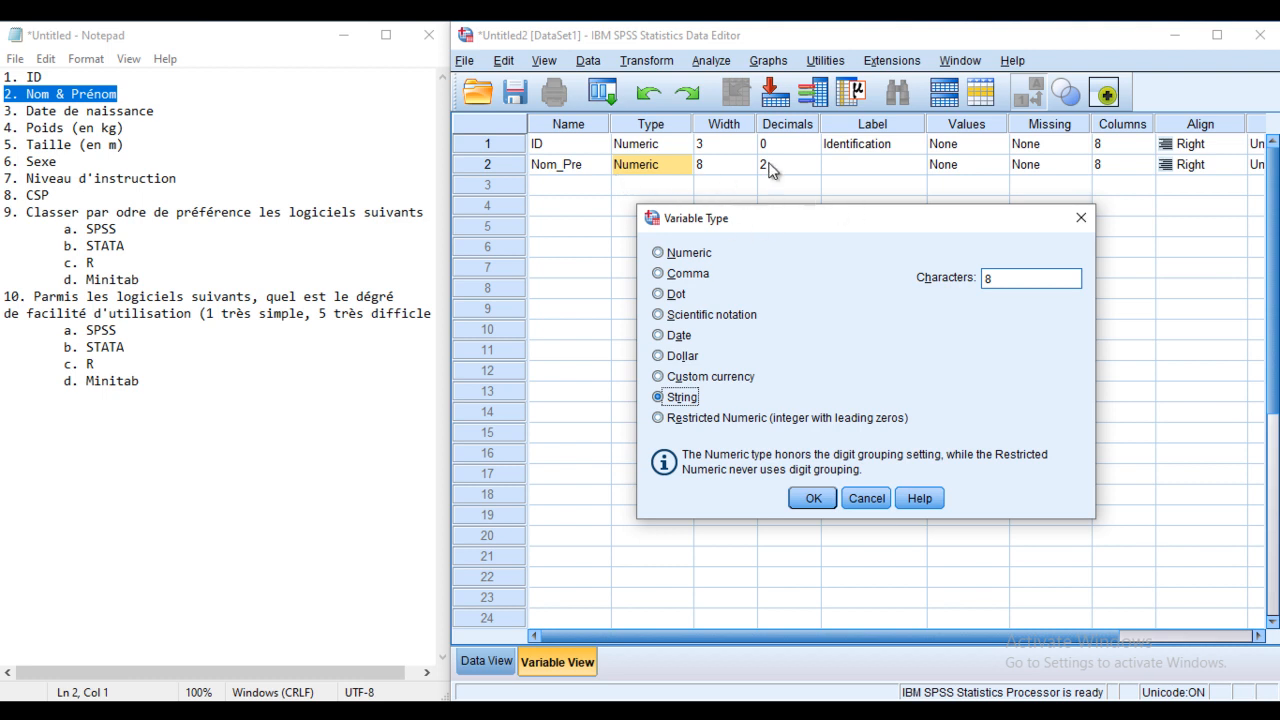
drag(1001, 278, 980, 279)
click(815, 496)
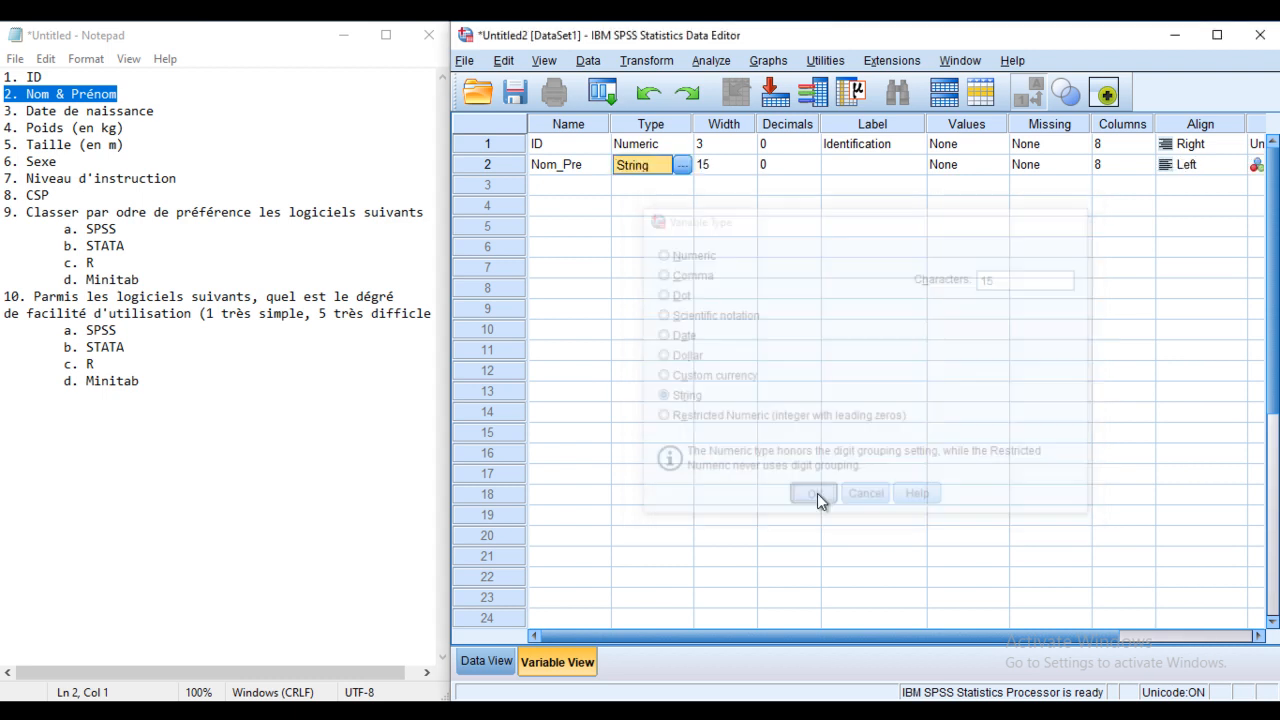
Step: Label Nom_Pre 'Nom & Prénom'
click(843, 166)
click(885, 165)
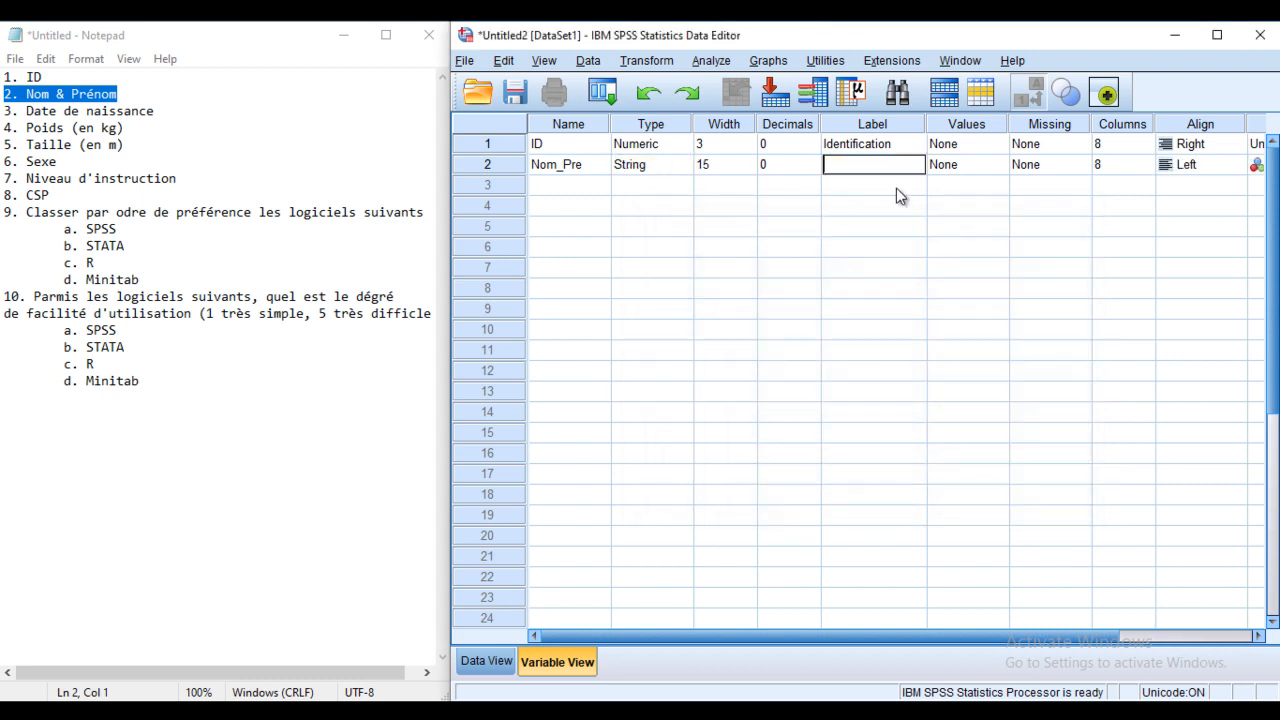
text(Nom & Prénom)
click(864, 164)
click(579, 191)
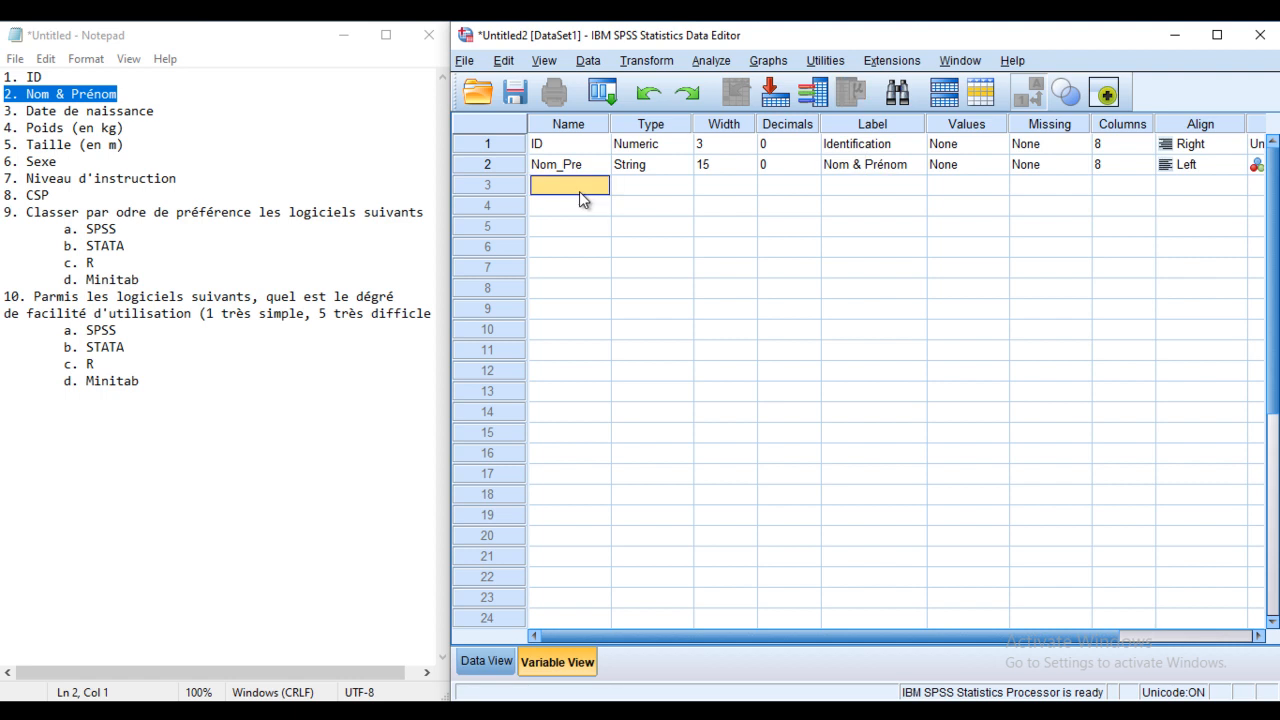
click(81, 113)
Step: Name the third variable Date_Naiss in row 3
drag(157, 113, 12, 113)
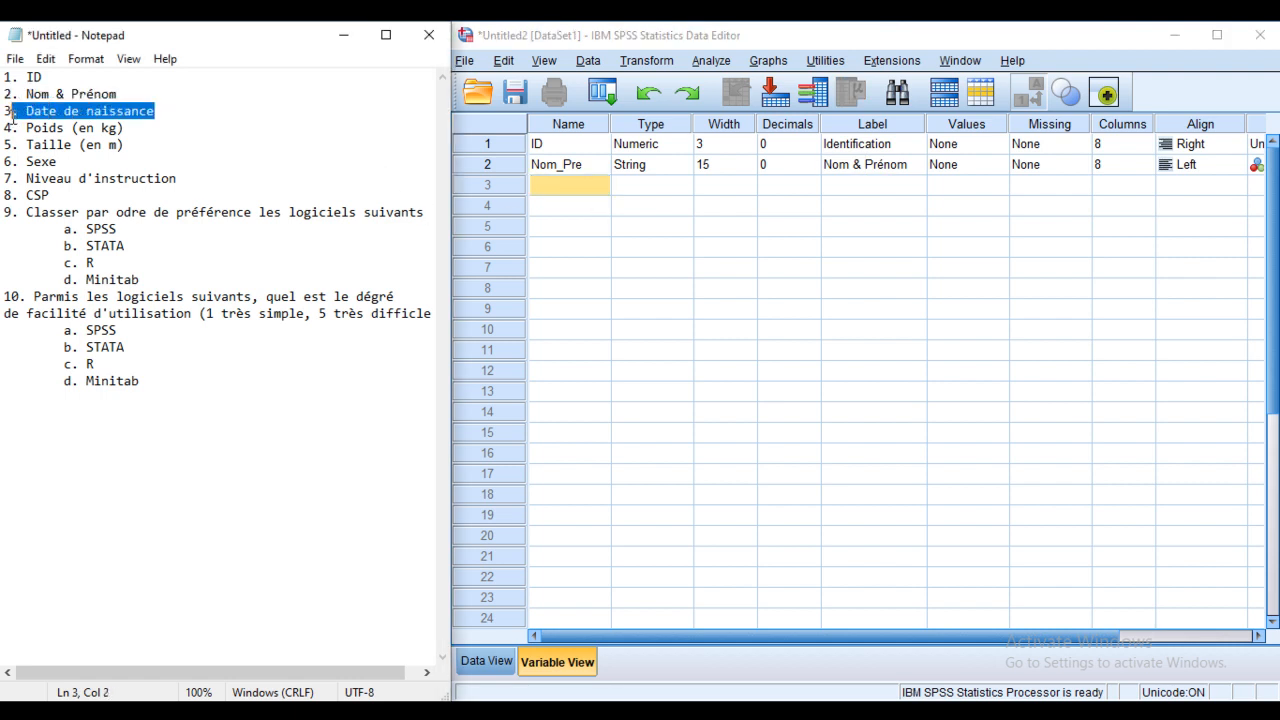
click(558, 186)
click(560, 190)
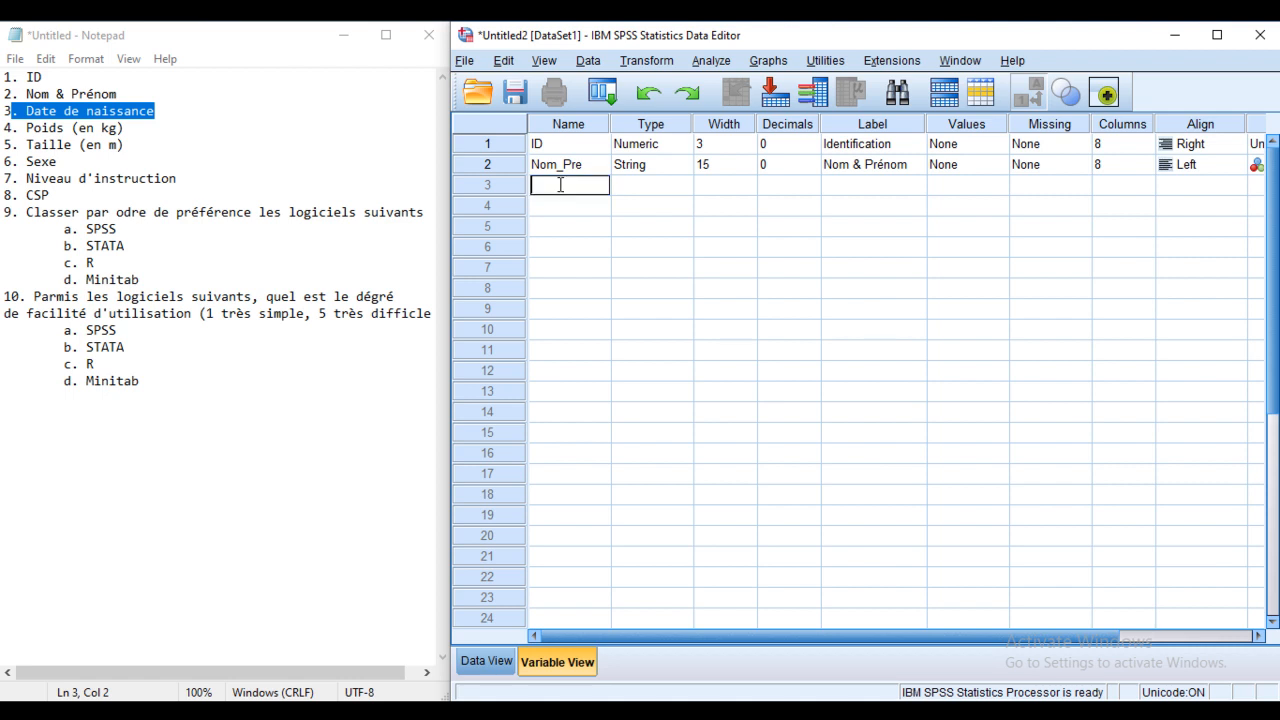
text(Date_Naiss)
Step: Choose Date as the type of Date_Naiss and browse the date formats
click(689, 190)
click(688, 188)
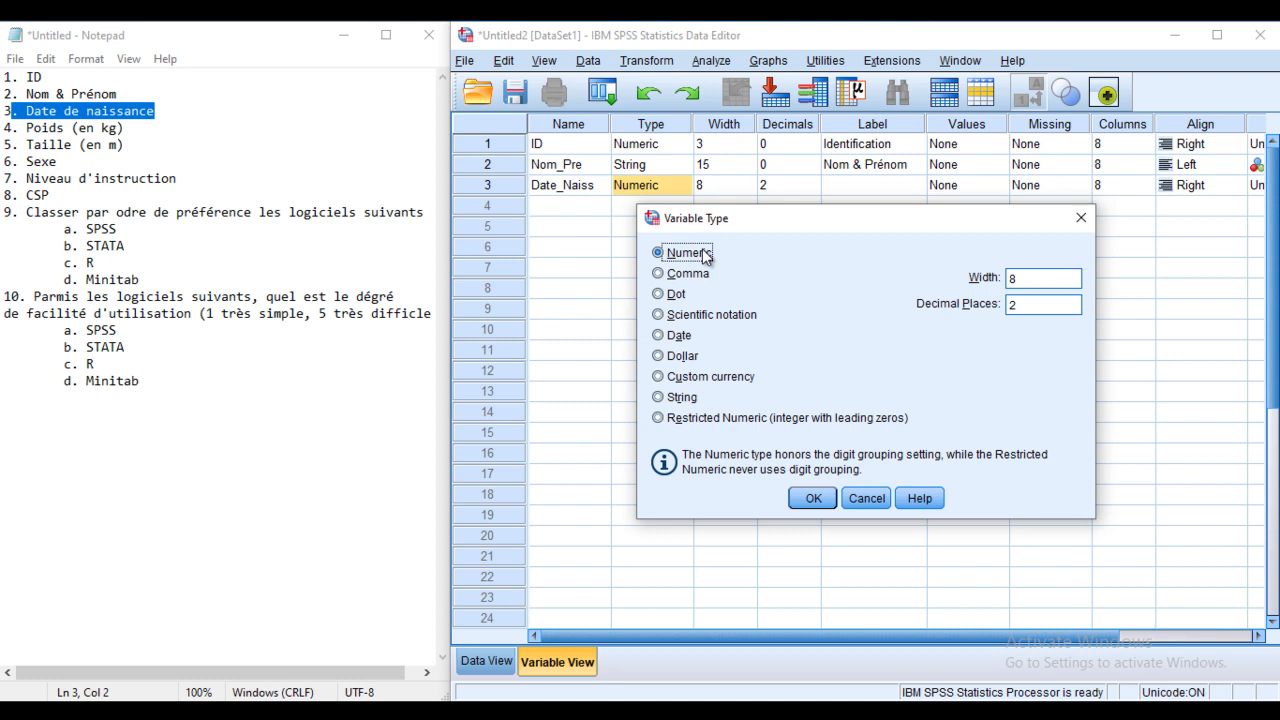
click(679, 338)
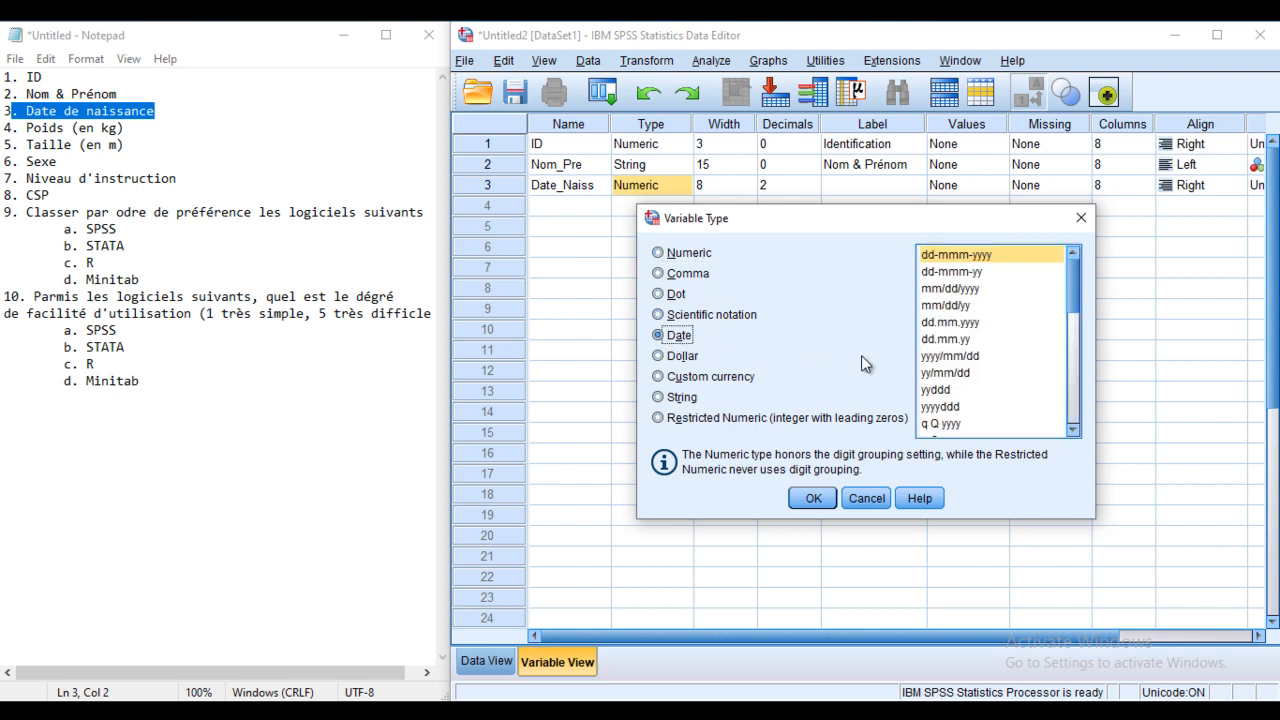
drag(1074, 301, 1075, 405)
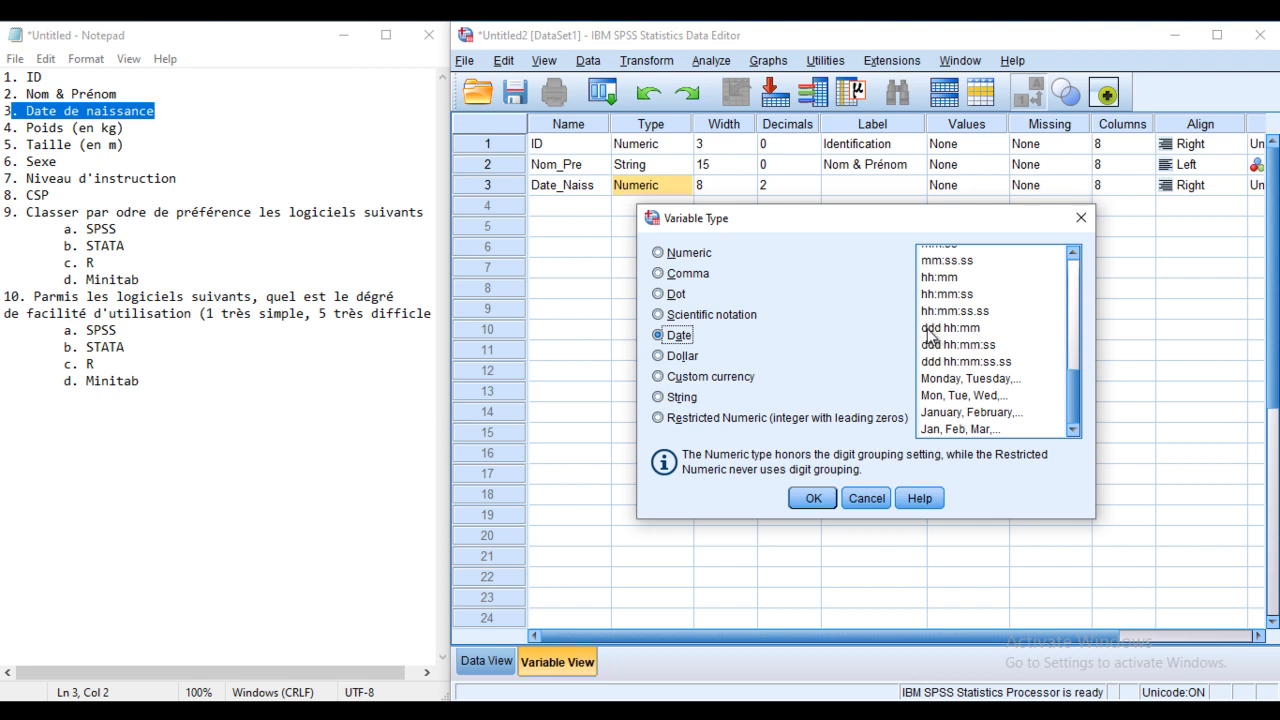
drag(1074, 398, 1070, 275)
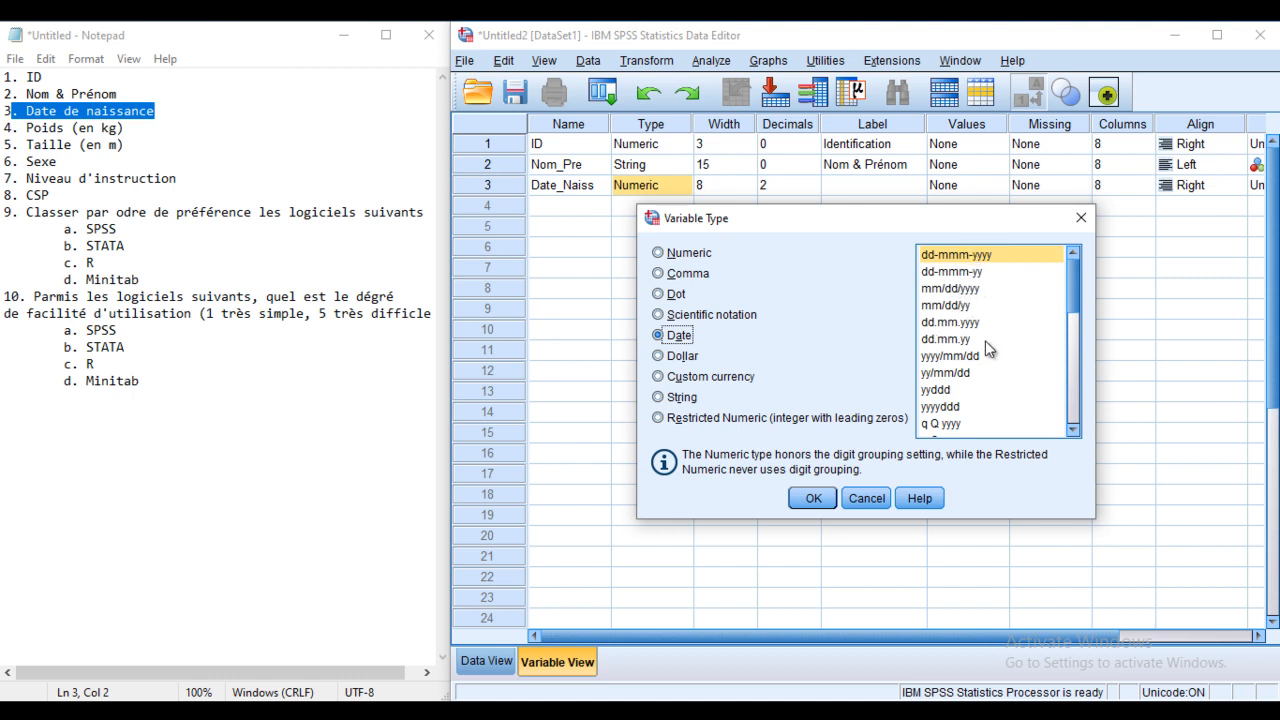
Step: Set Date_Naiss to the dd.mm.yyyy date format
click(972, 262)
click(974, 277)
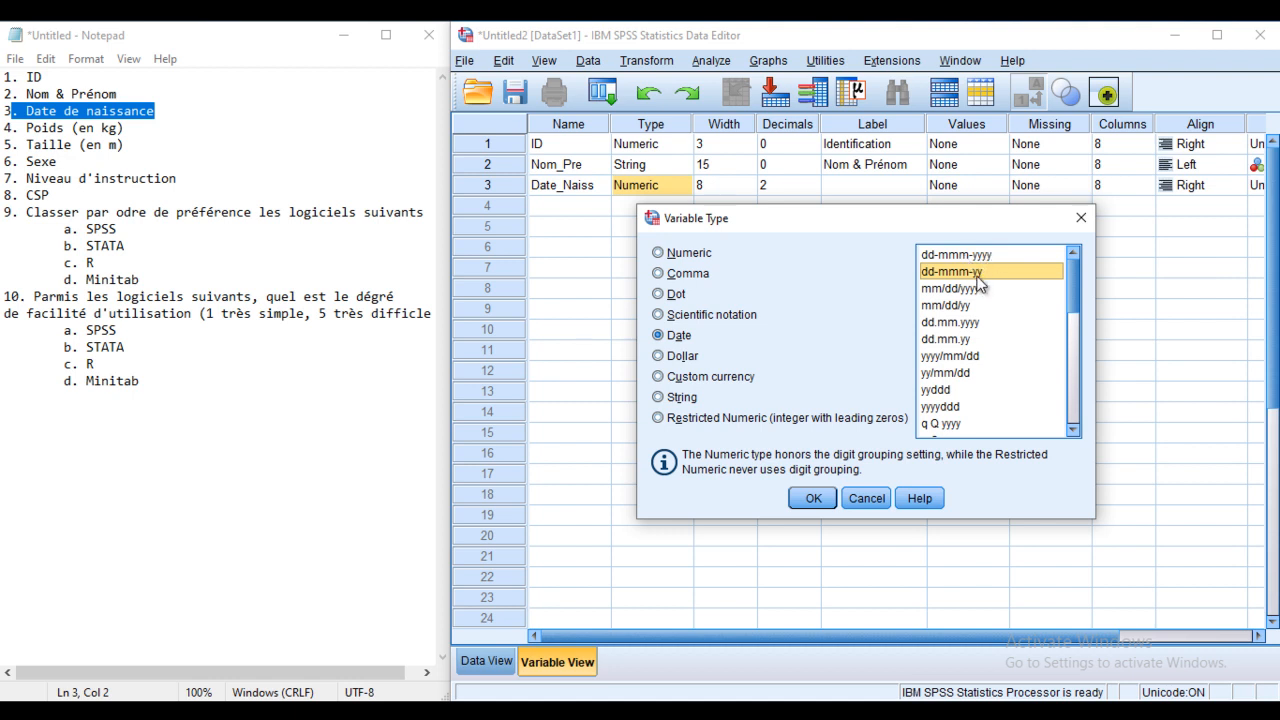
click(984, 255)
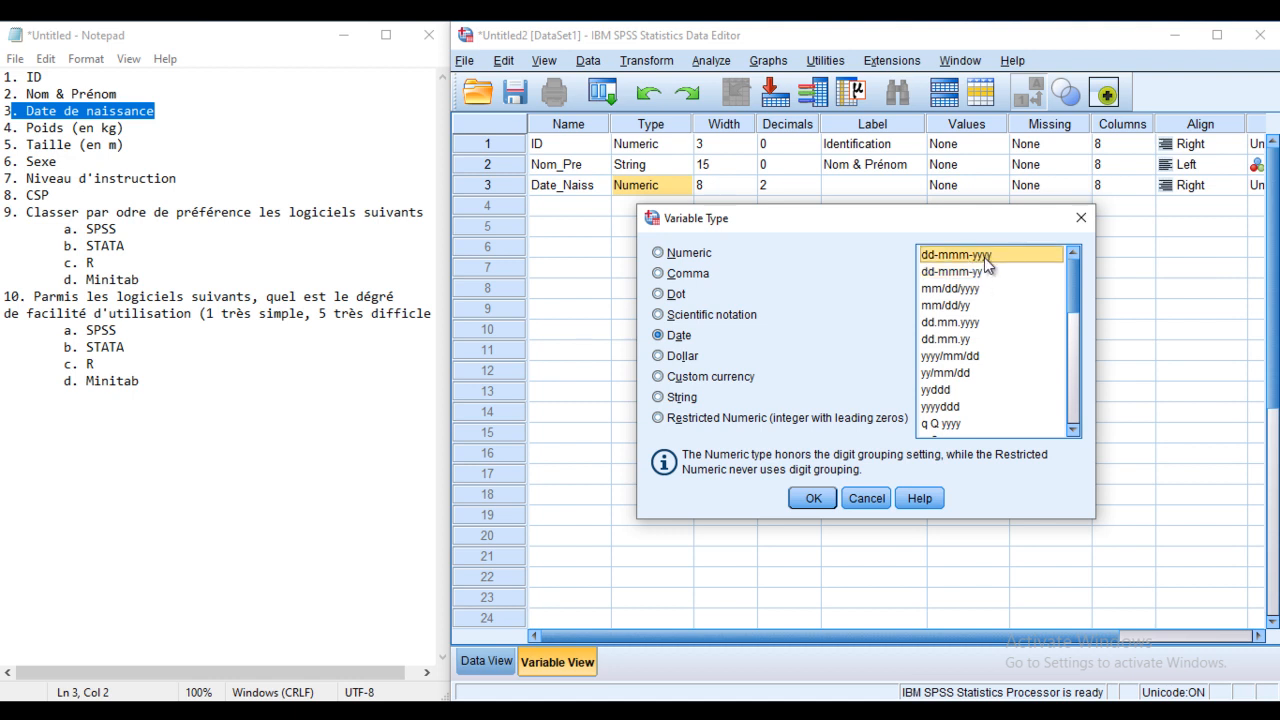
click(964, 274)
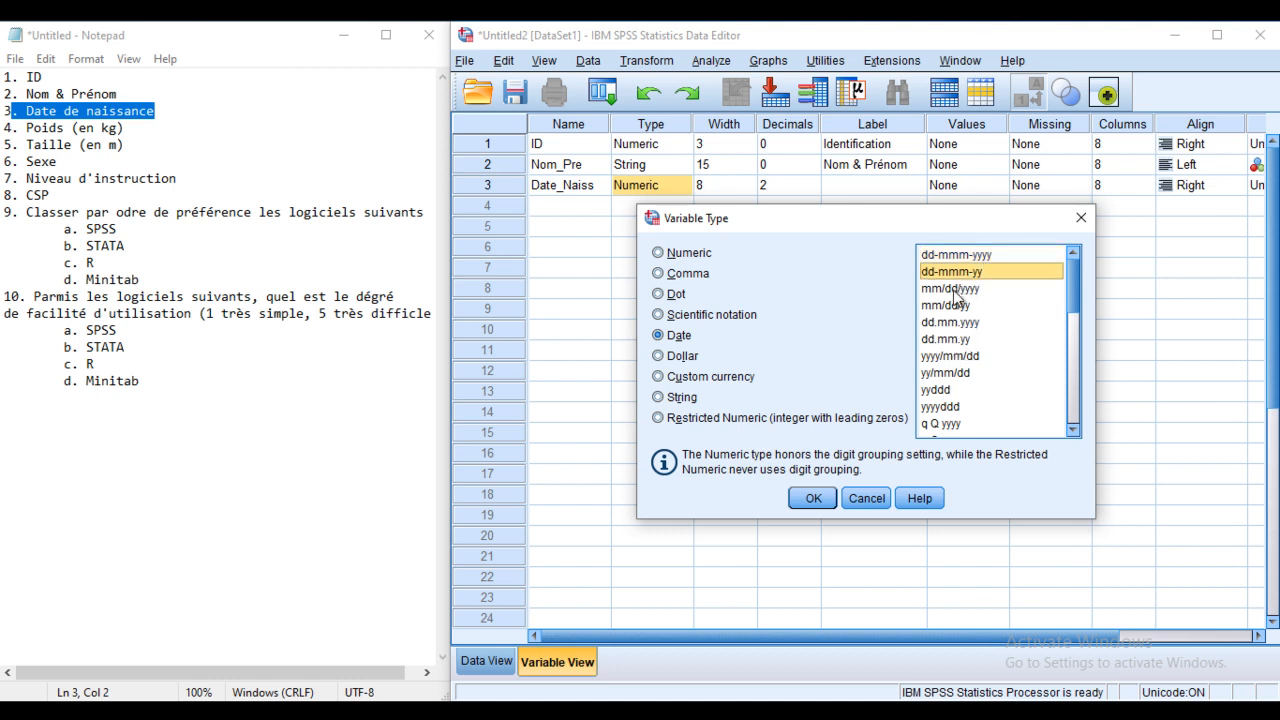
click(966, 341)
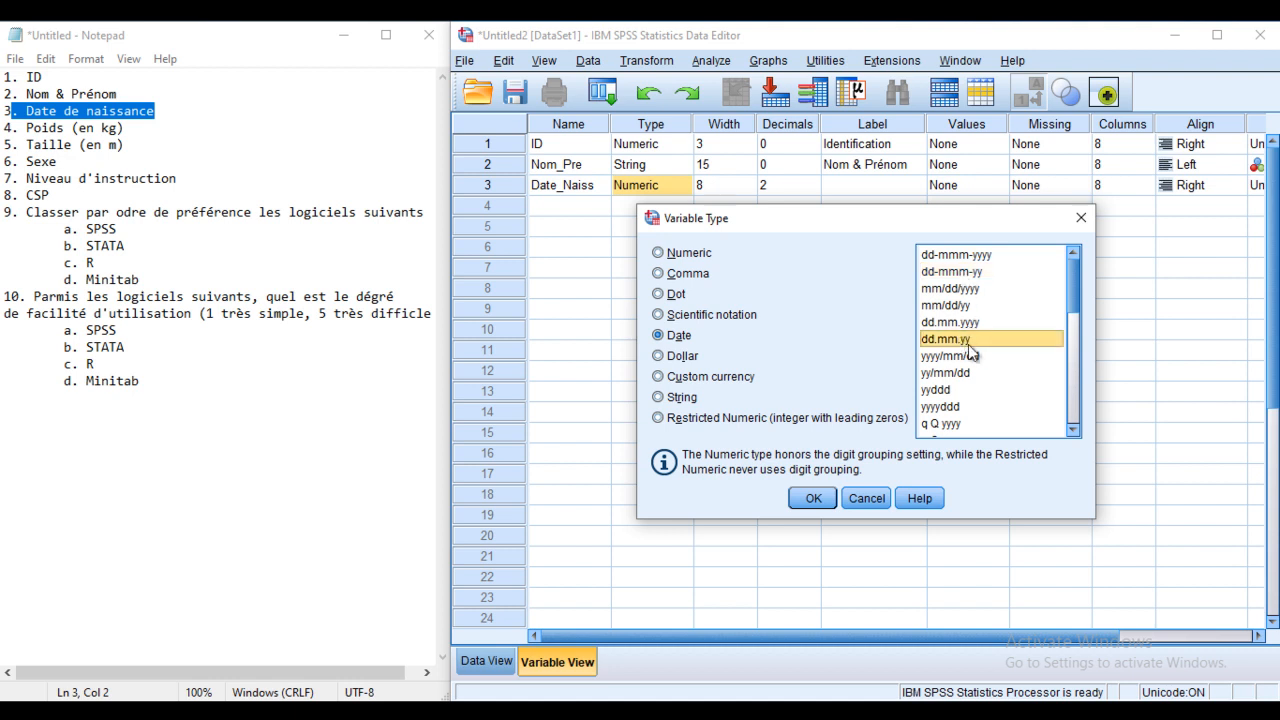
click(958, 273)
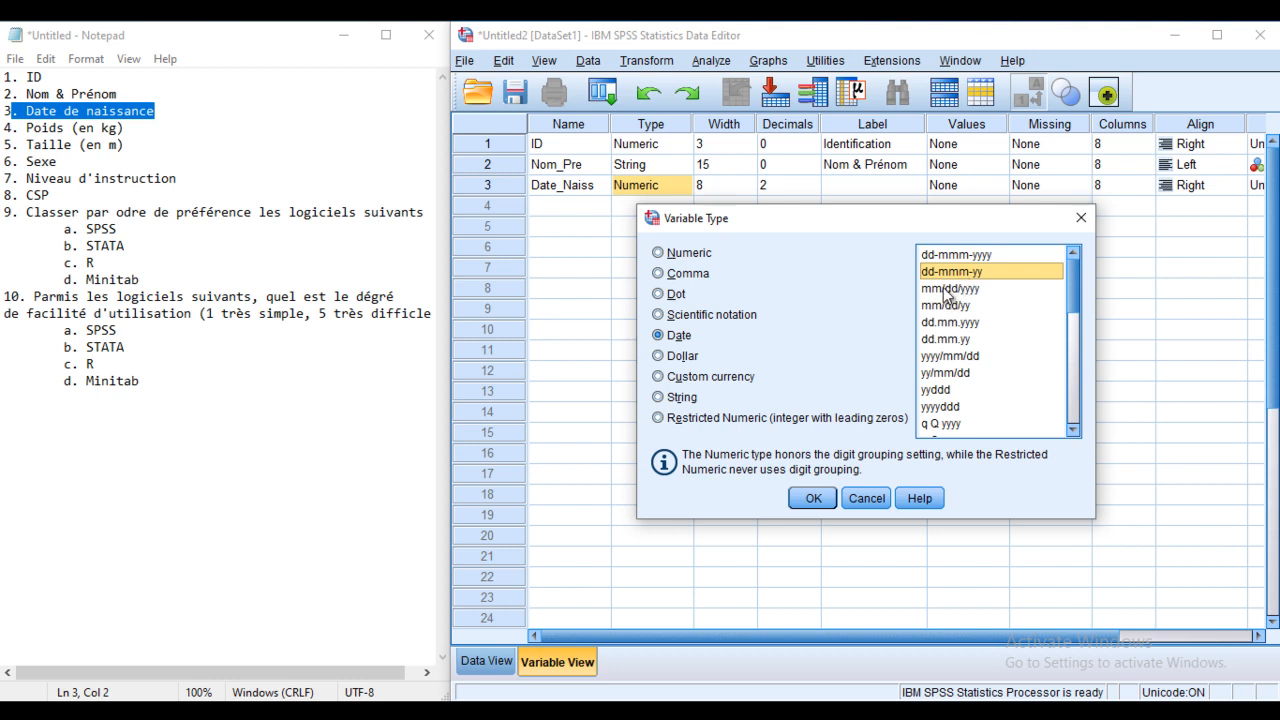
click(958, 307)
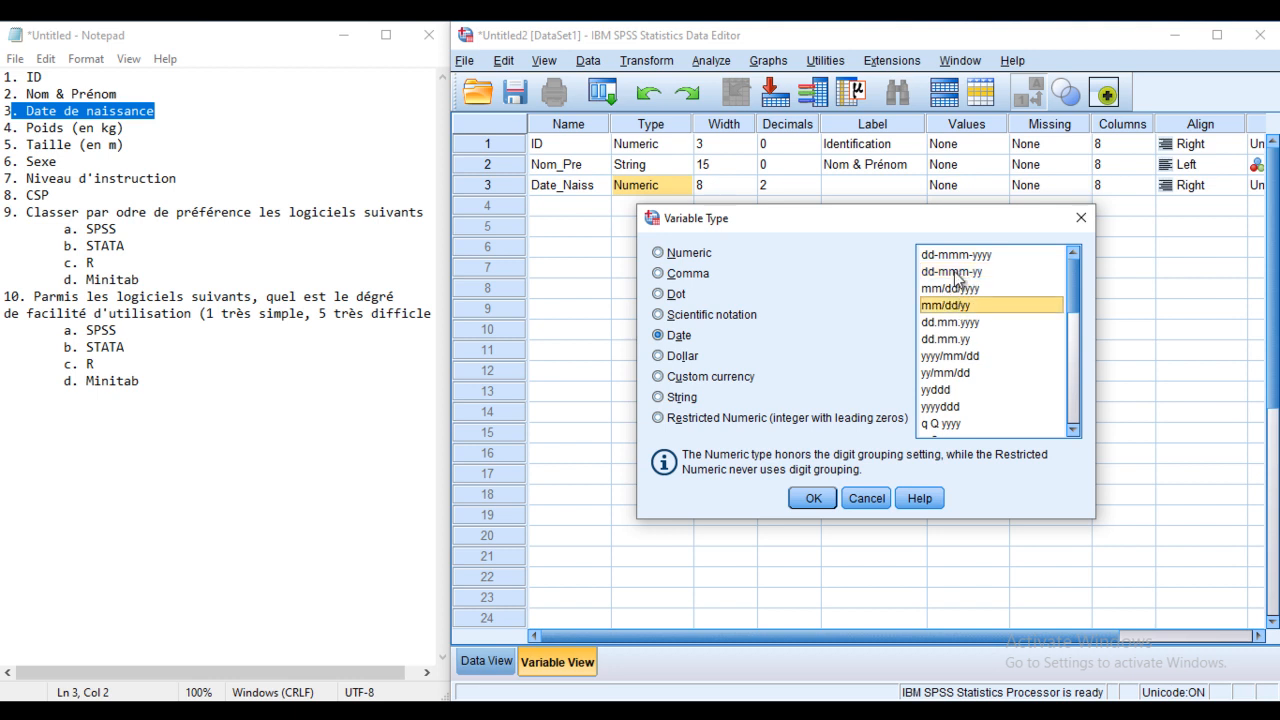
click(951, 324)
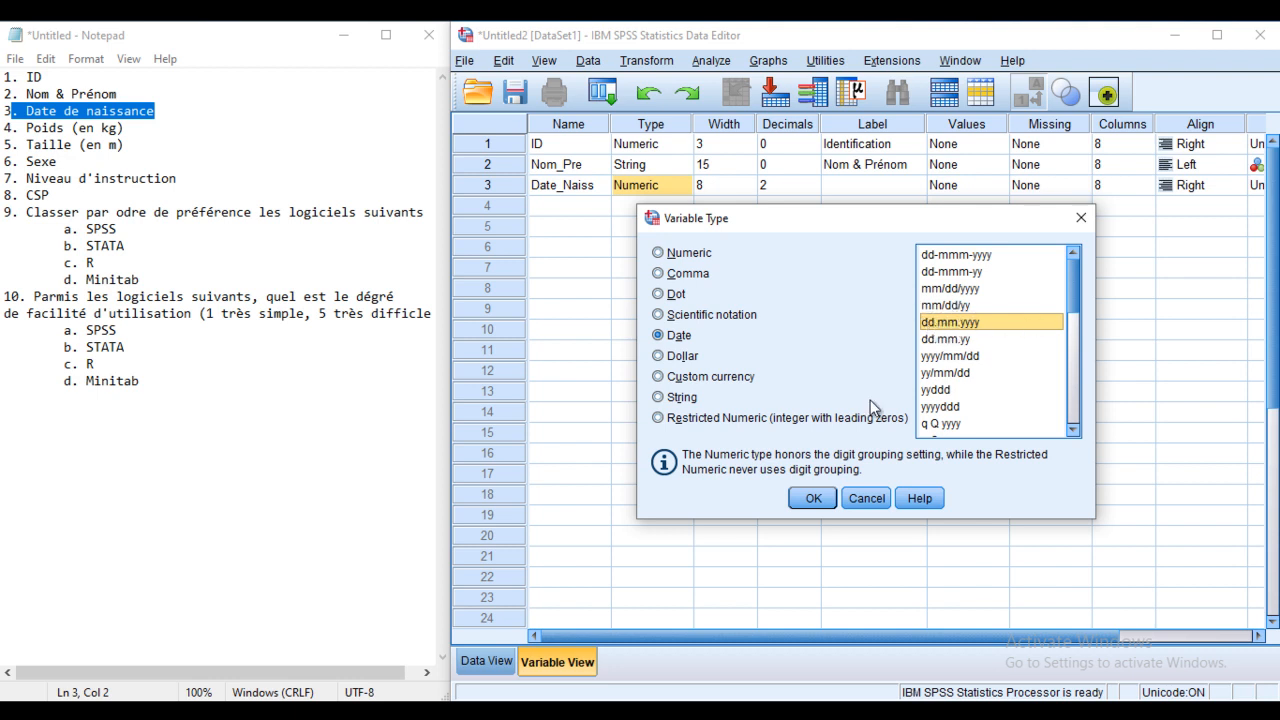
click(812, 498)
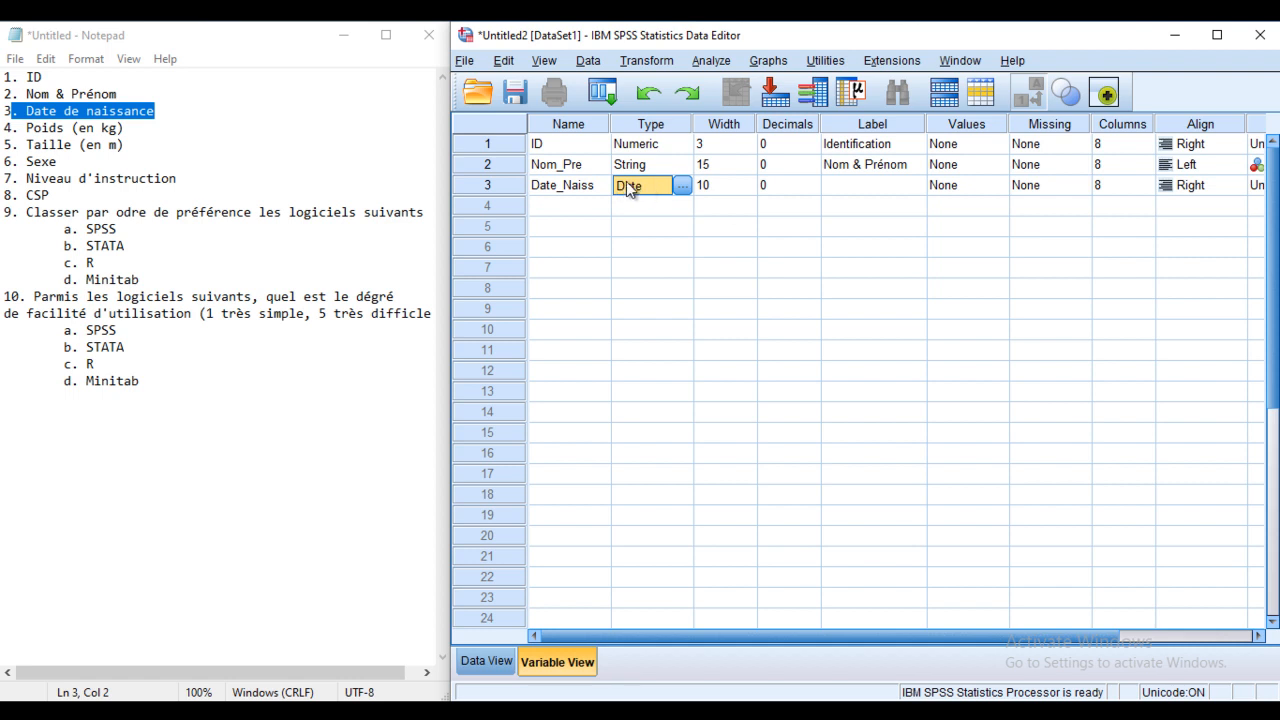
Step: Label Date_Naiss 'Date de naissance'
click(845, 188)
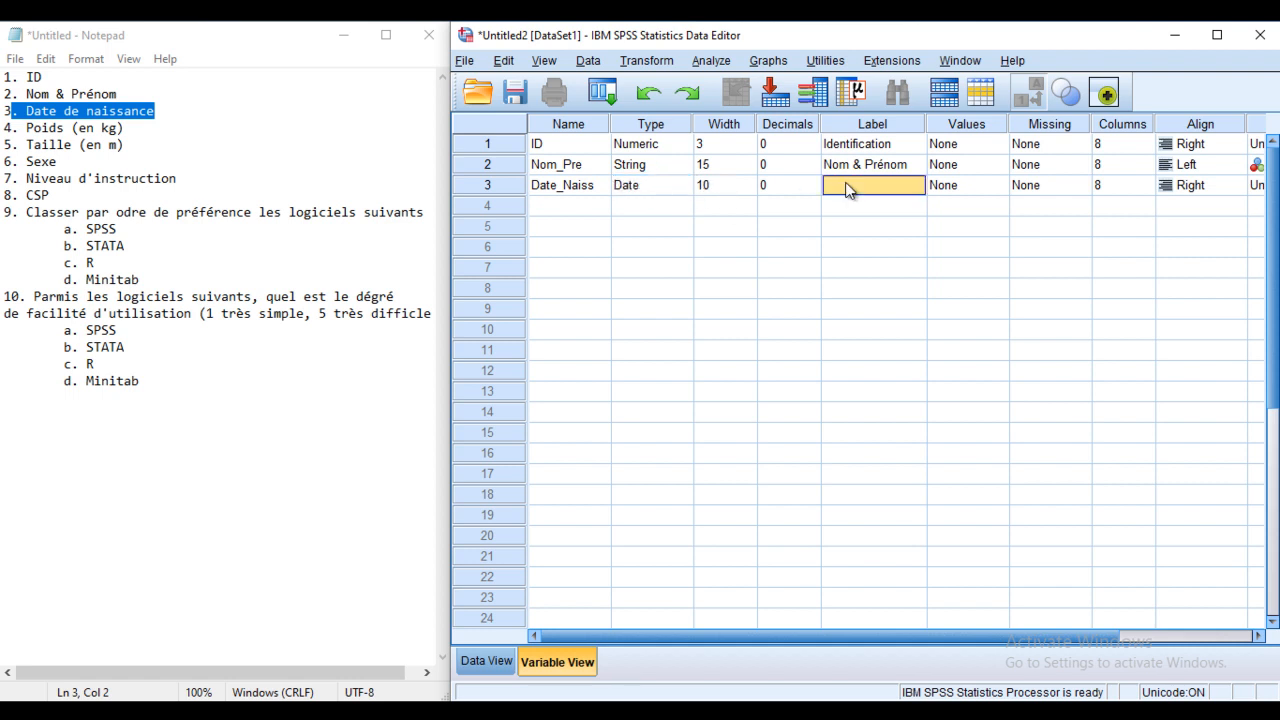
click(845, 190)
text(D)
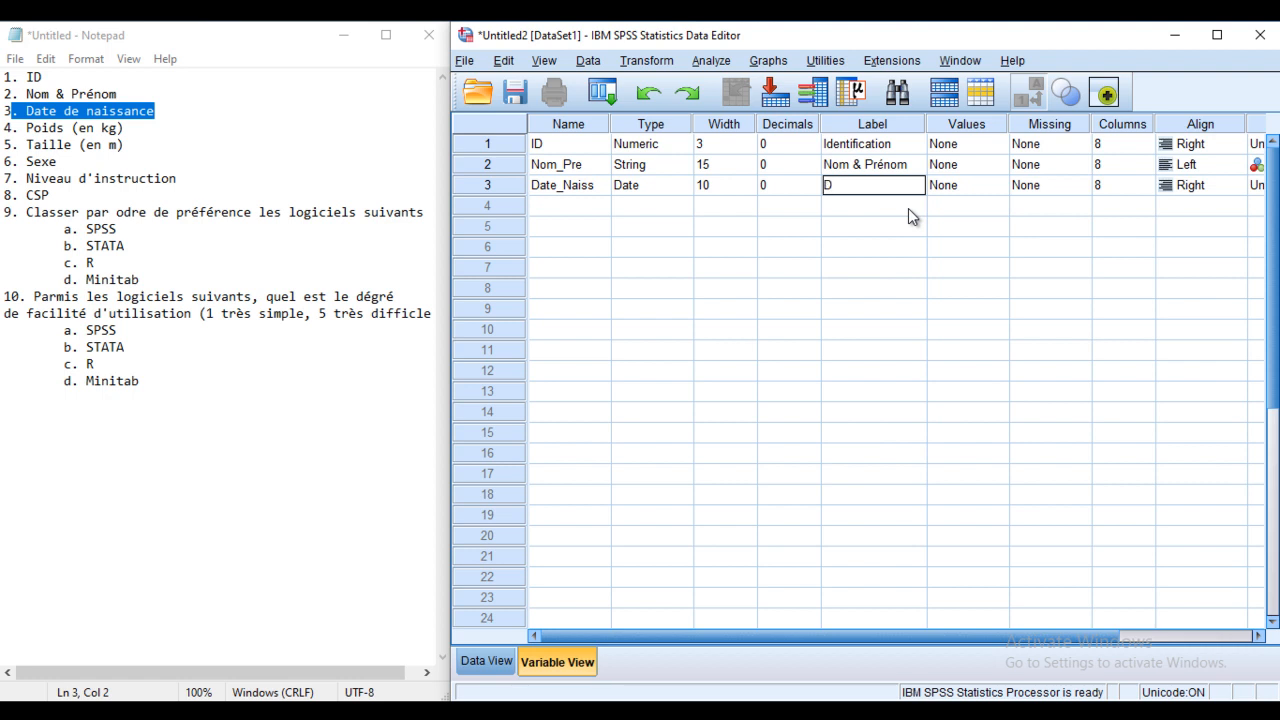
text(ate de naissance)
click(570, 206)
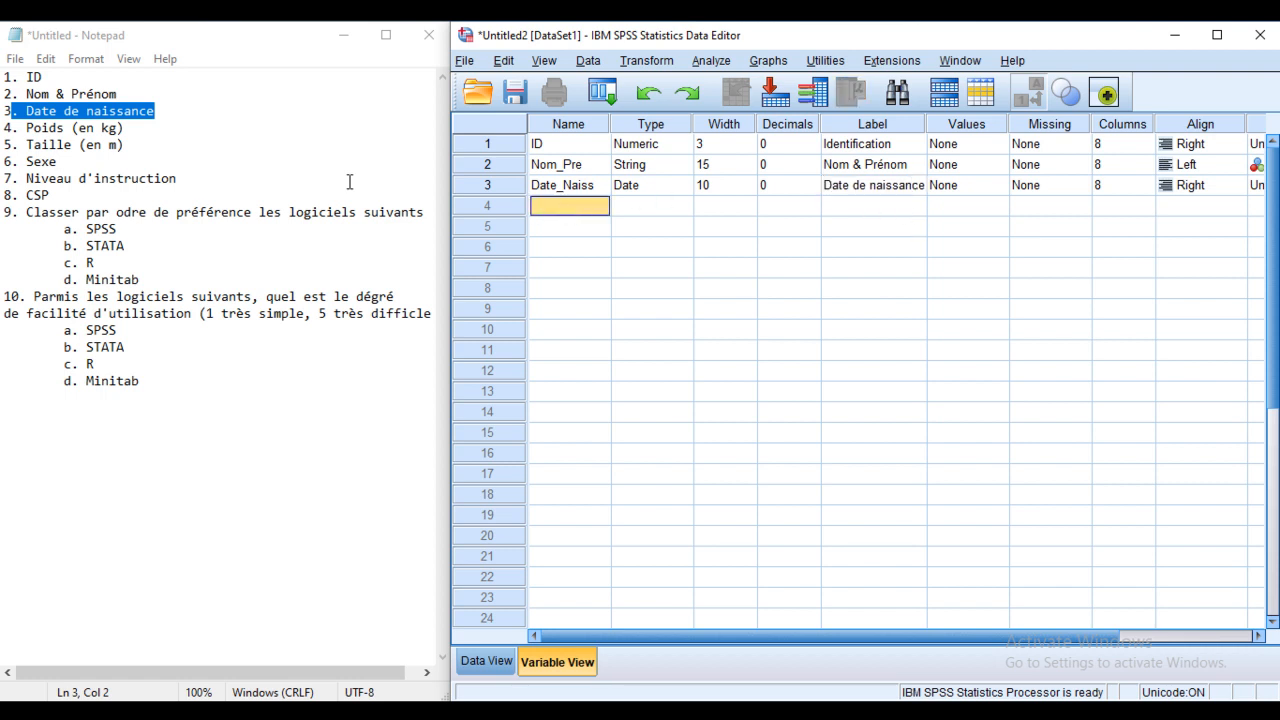
Step: Name the fourth variable Poids in row 4
click(31, 127)
drag(124, 128, 2, 130)
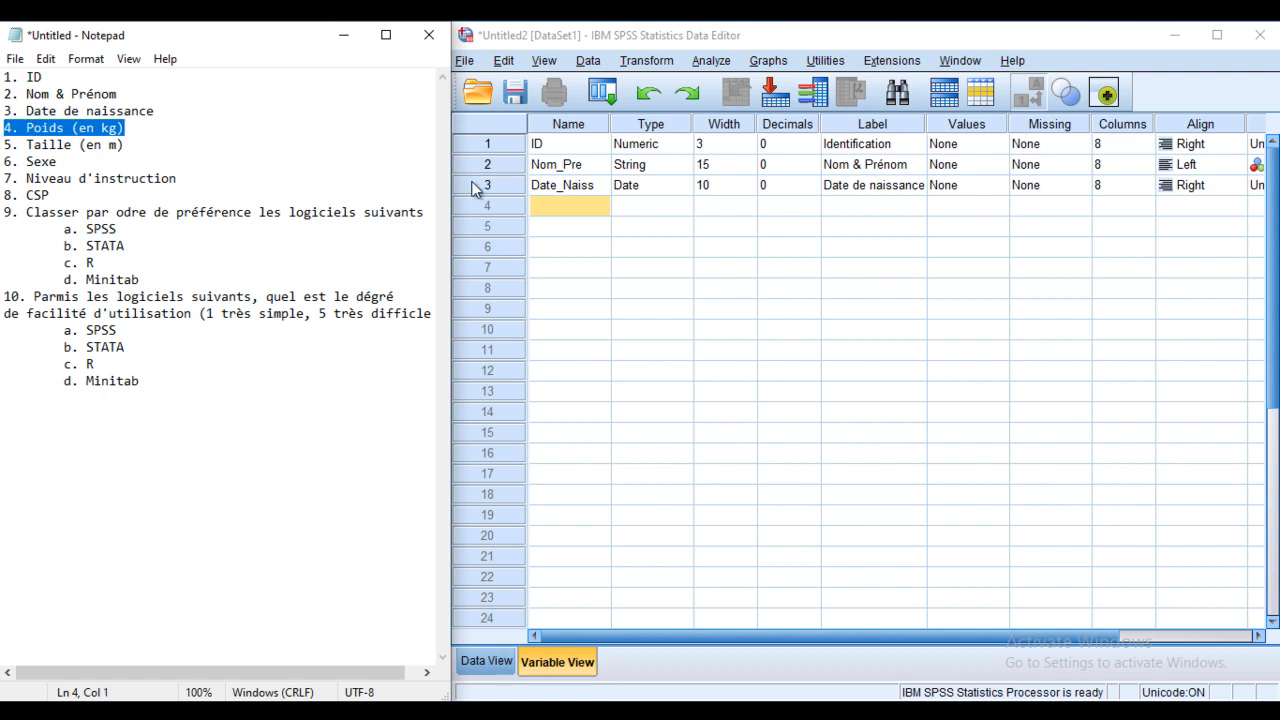
click(557, 210)
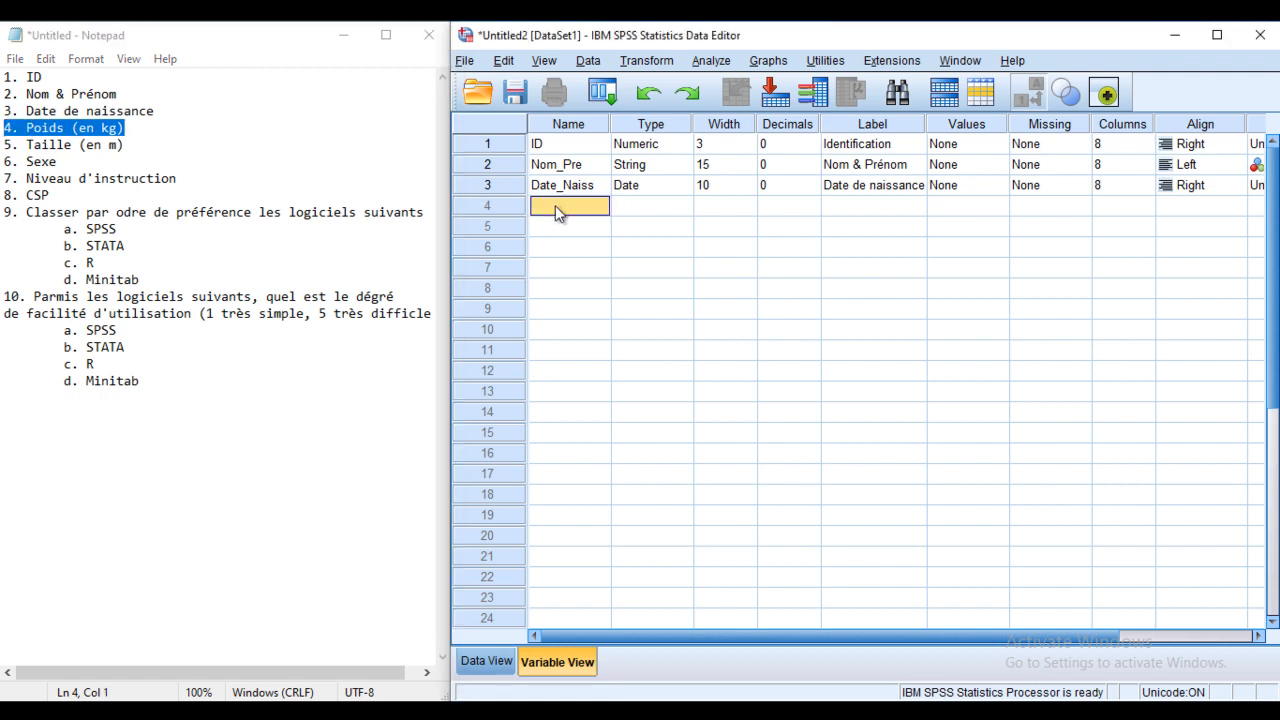
text(Poids)
Step: Make Poids Numeric with width 3 and 0 decimal places
click(675, 209)
click(683, 205)
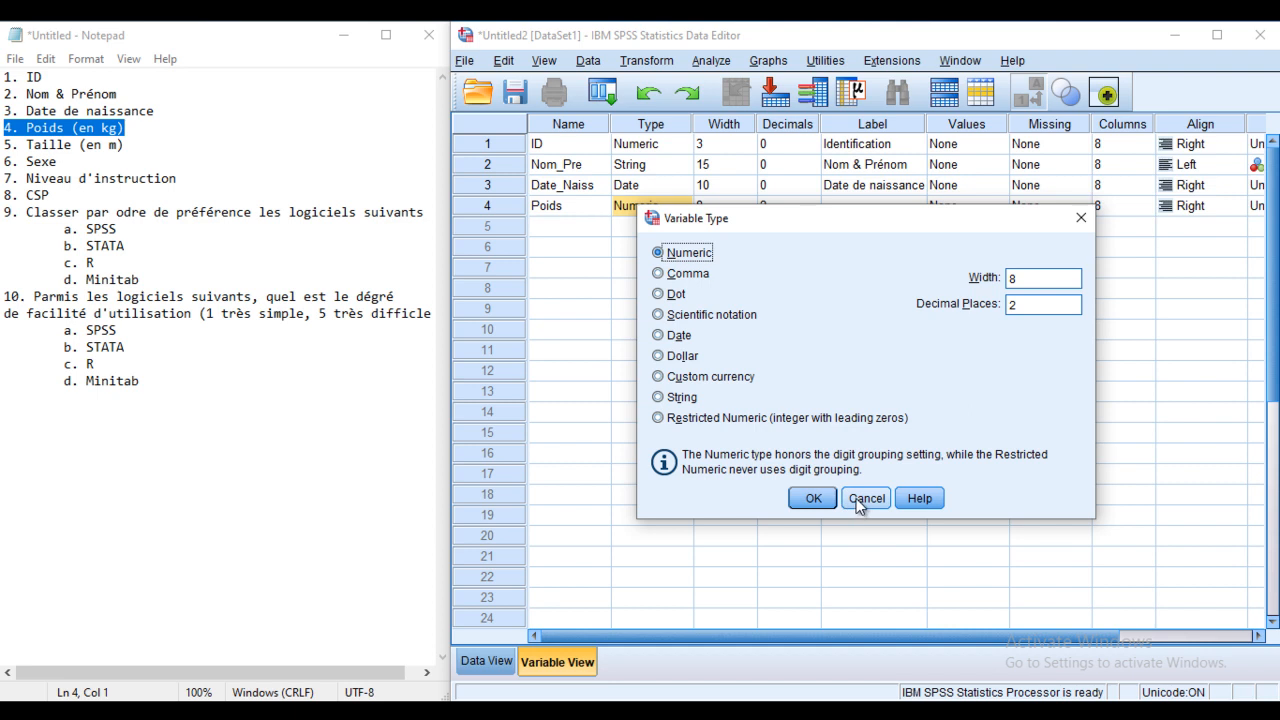
drag(1021, 304, 986, 310)
text(0)
drag(1029, 278, 1006, 280)
click(813, 495)
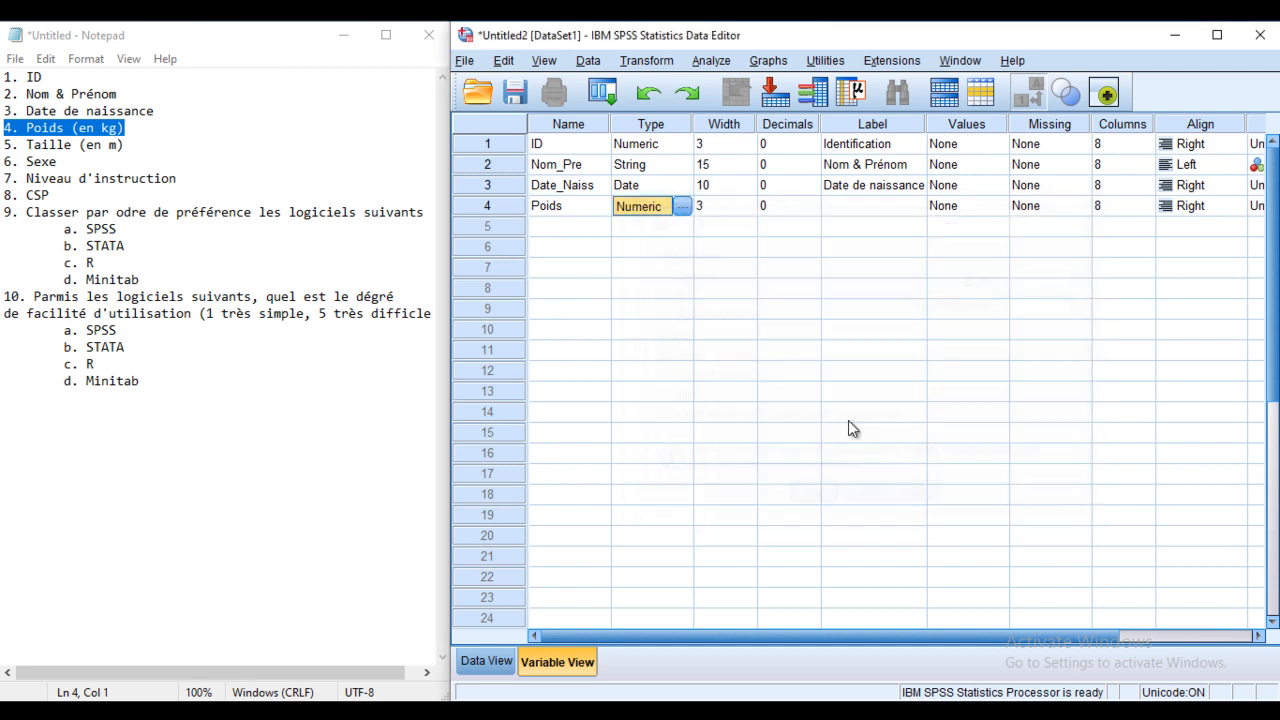
Step: Type the label 'Poids (en Kg)' for Poids
double_click(835, 206)
text(poids)
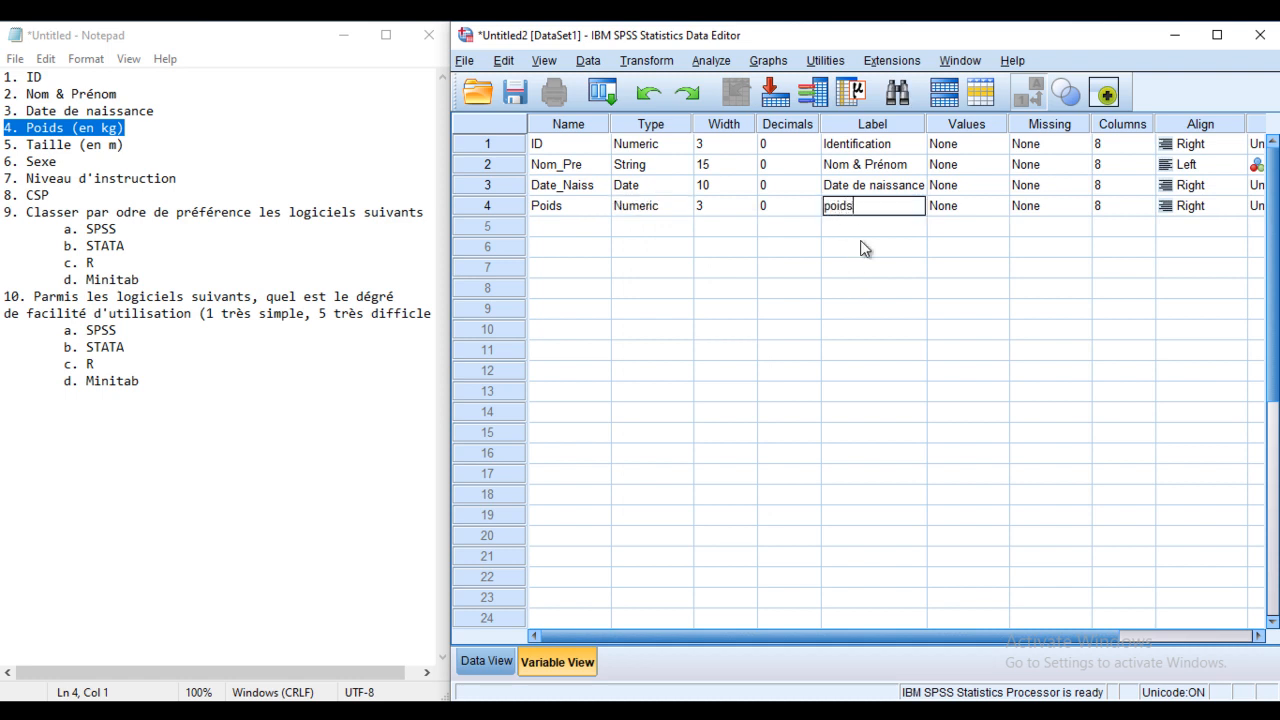
key(BackSpace)
key(BackSpace)
key(BackSpace)
key(BackSpace)
text(Poids en)
text(n)
text( Kg))
Step: Finish the Poids label and name the fifth variable Taille
click(86, 148)
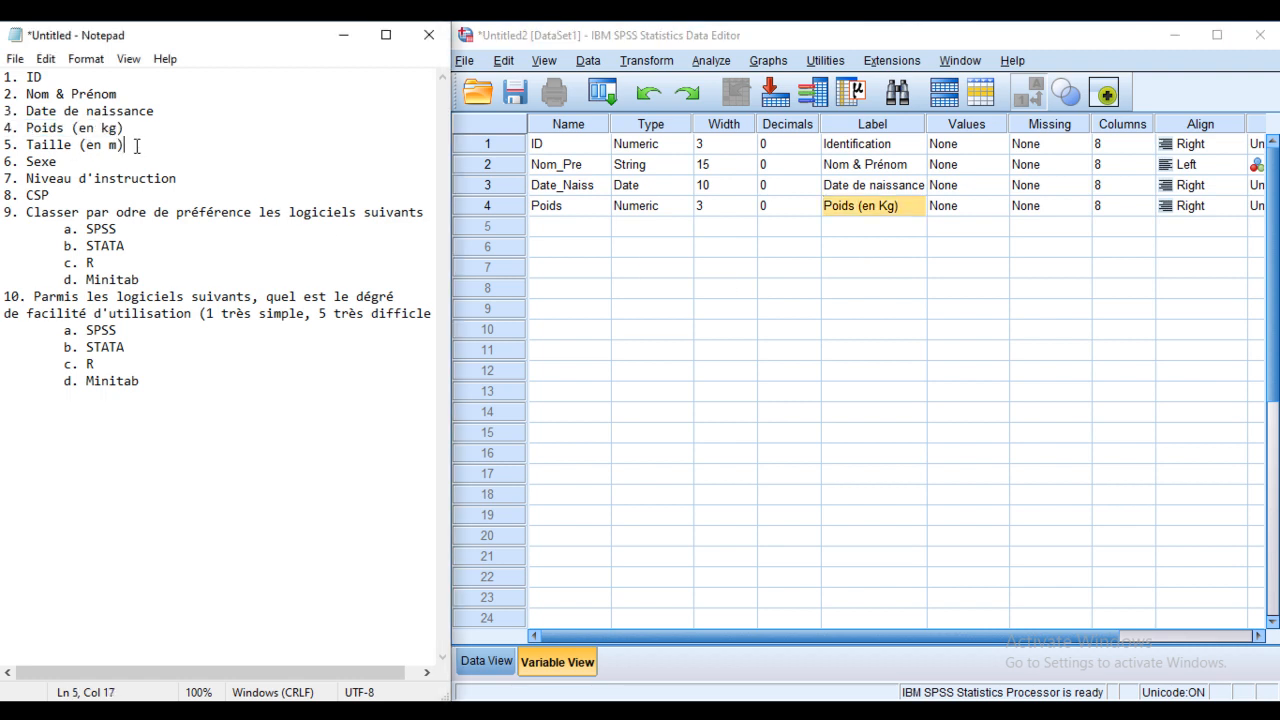
drag(135, 147, 31, 136)
click(33, 144)
click(141, 143)
drag(141, 143, 3, 144)
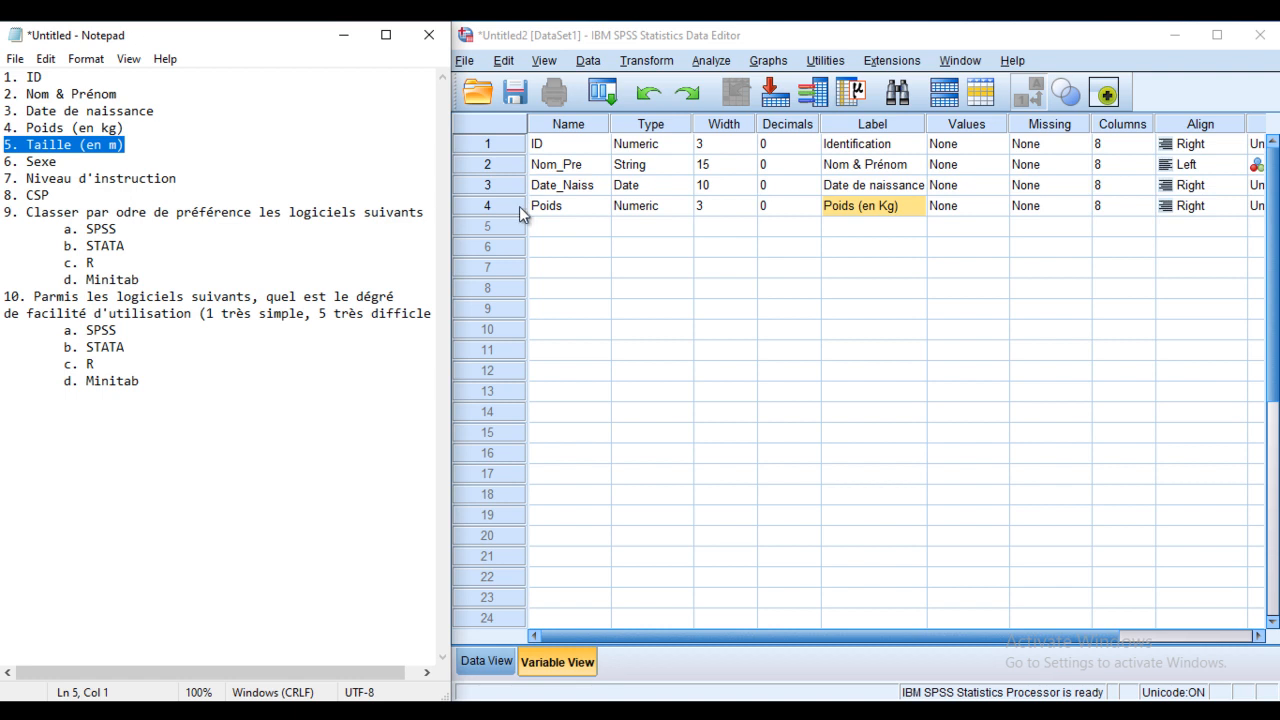
click(584, 224)
click(584, 222)
text(Taille)
Step: Make Taille Numeric with width 4 and 2 decimal places
click(688, 230)
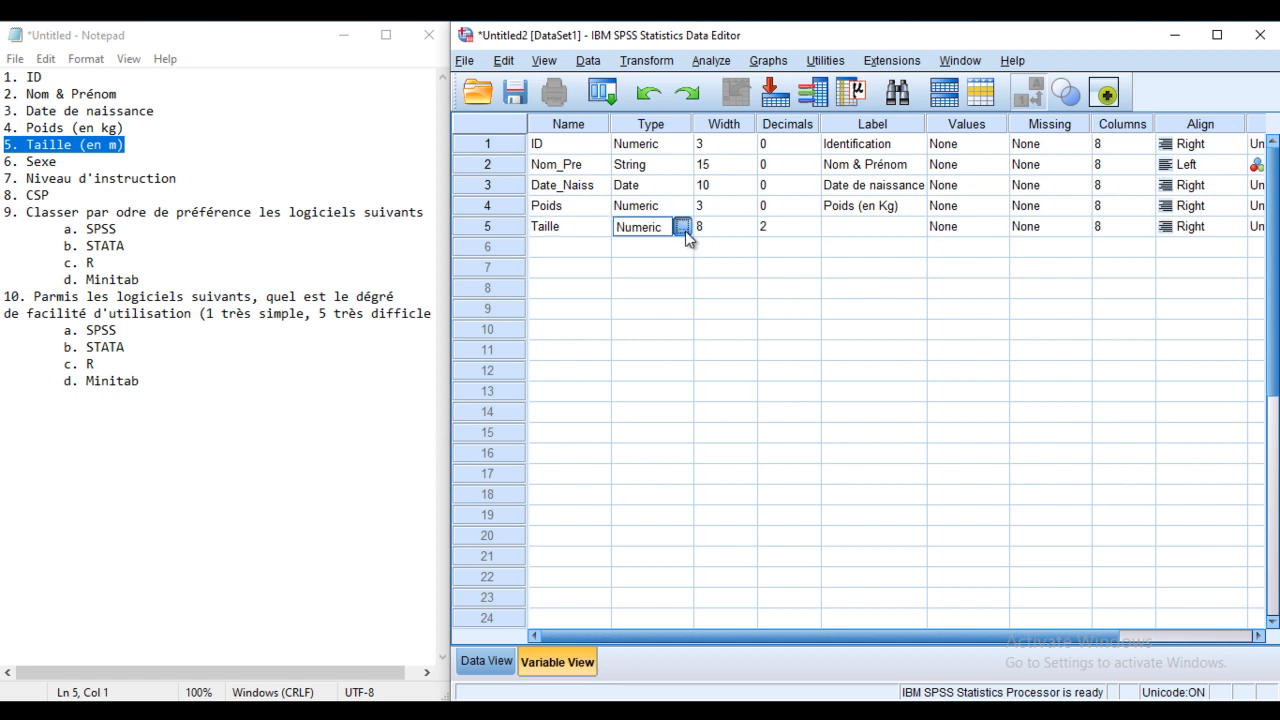
click(683, 228)
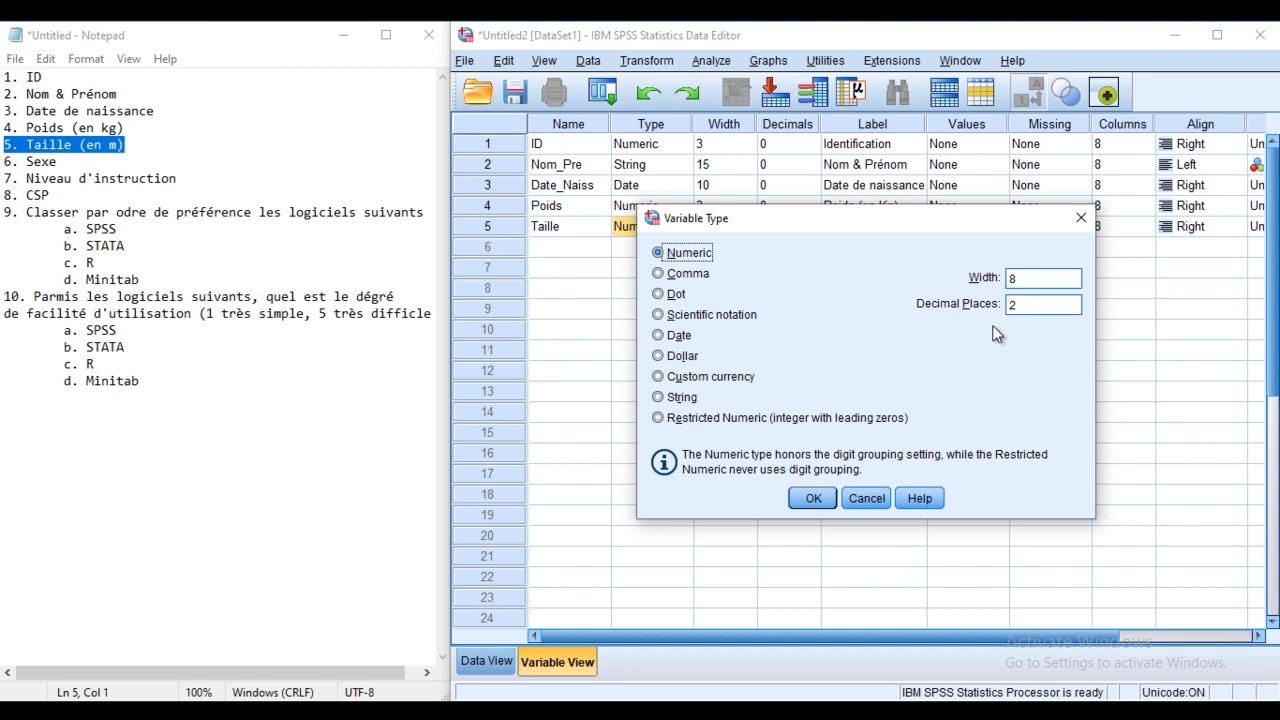
click(1018, 280)
text(4)
click(817, 507)
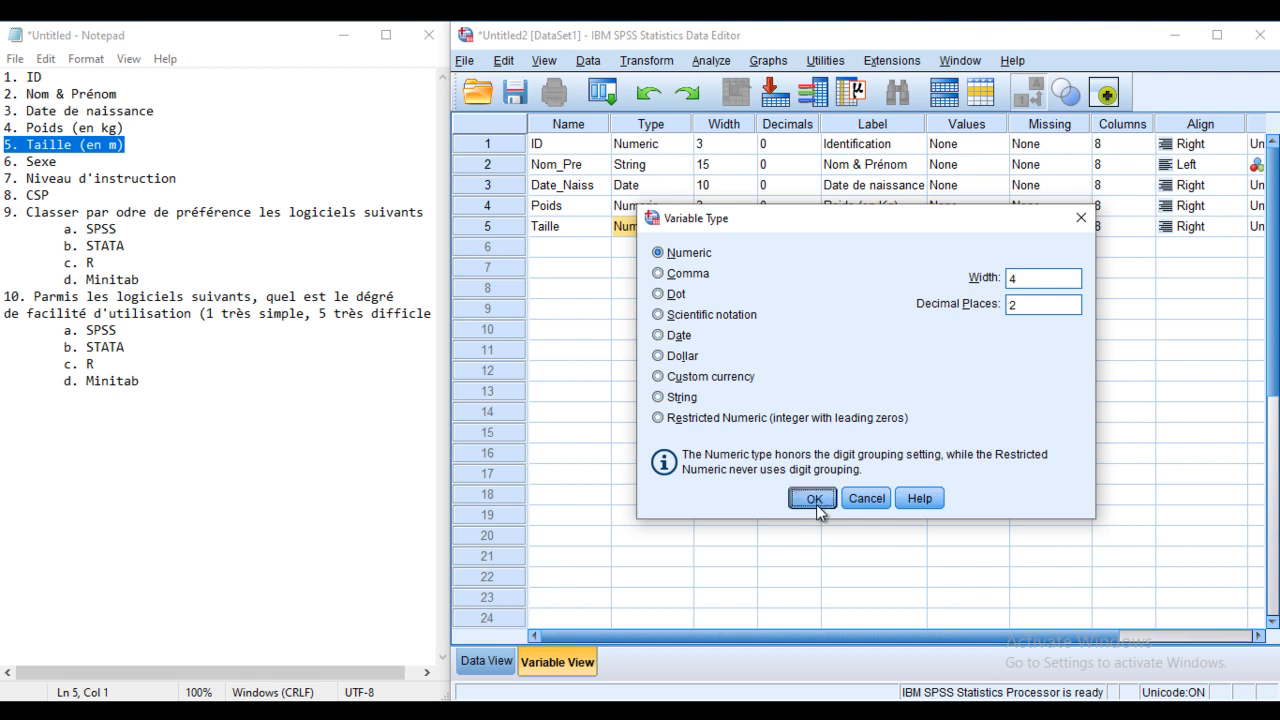
click(814, 499)
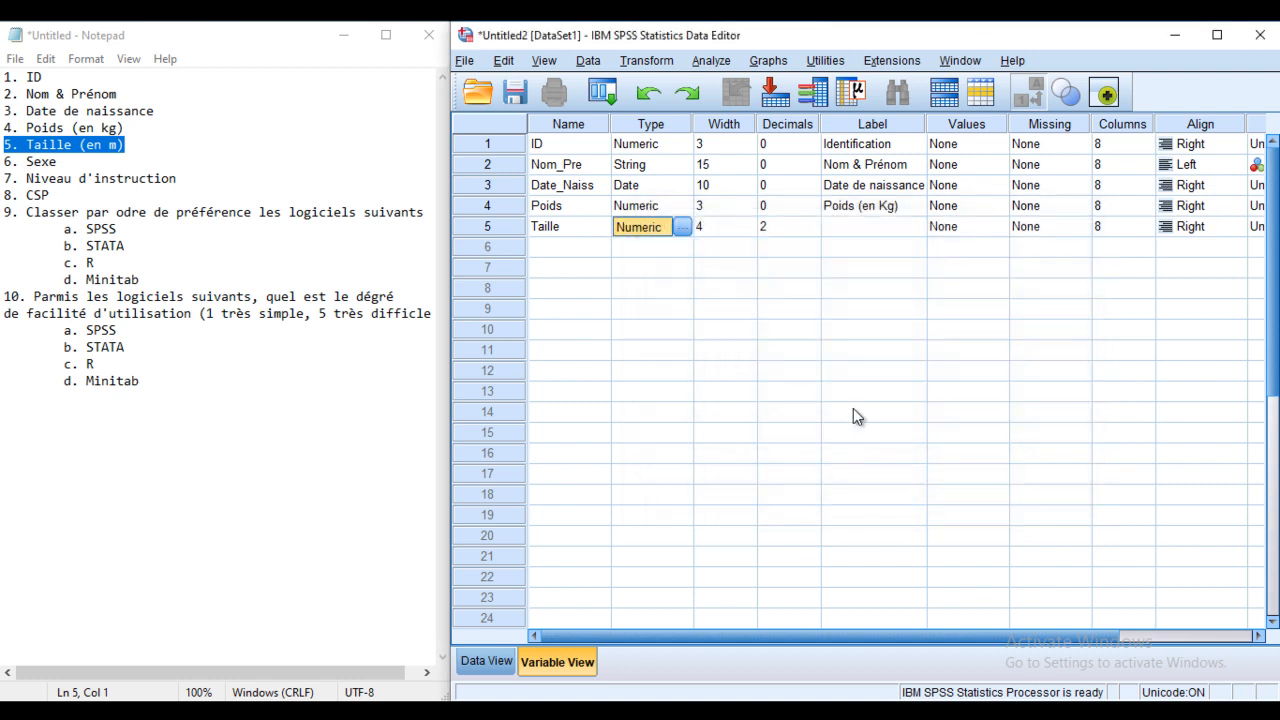
Step: Label Taille 'Taille (en m)'
click(855, 227)
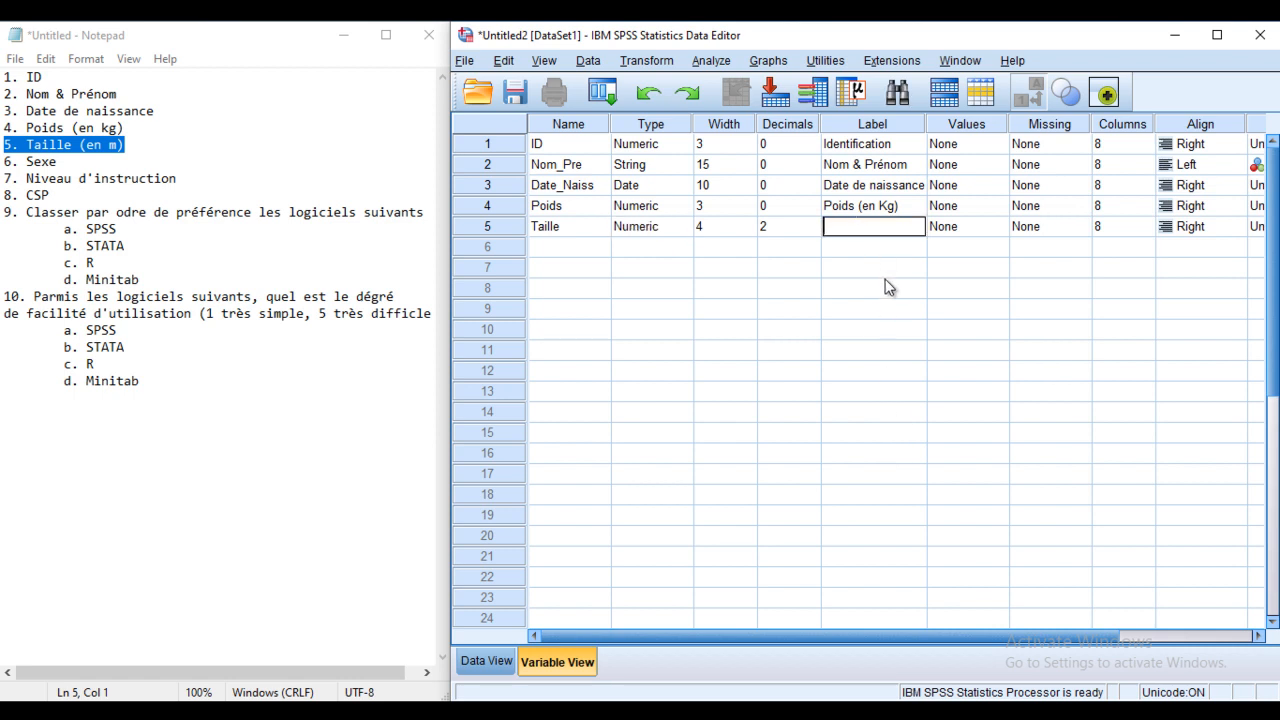
text(Taille (en m))
click(76, 164)
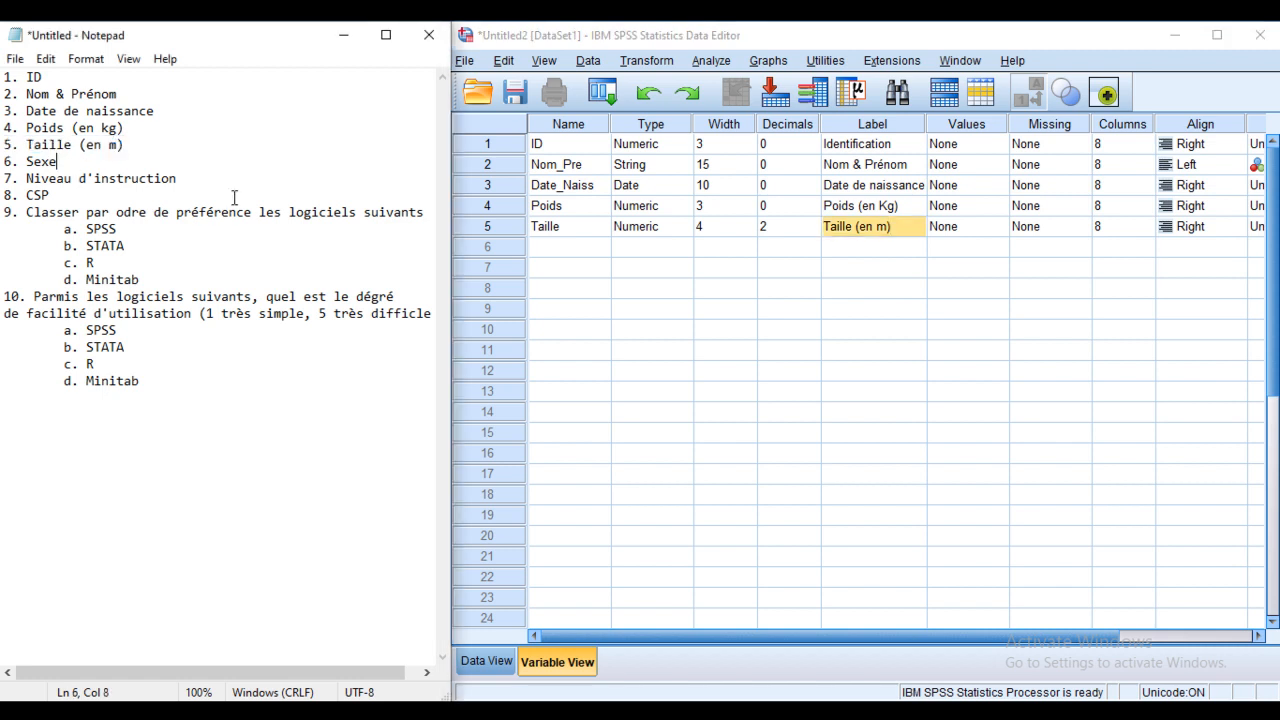
Step: Name the sixth variable Sexe in row 6
drag(57, 162, 2, 163)
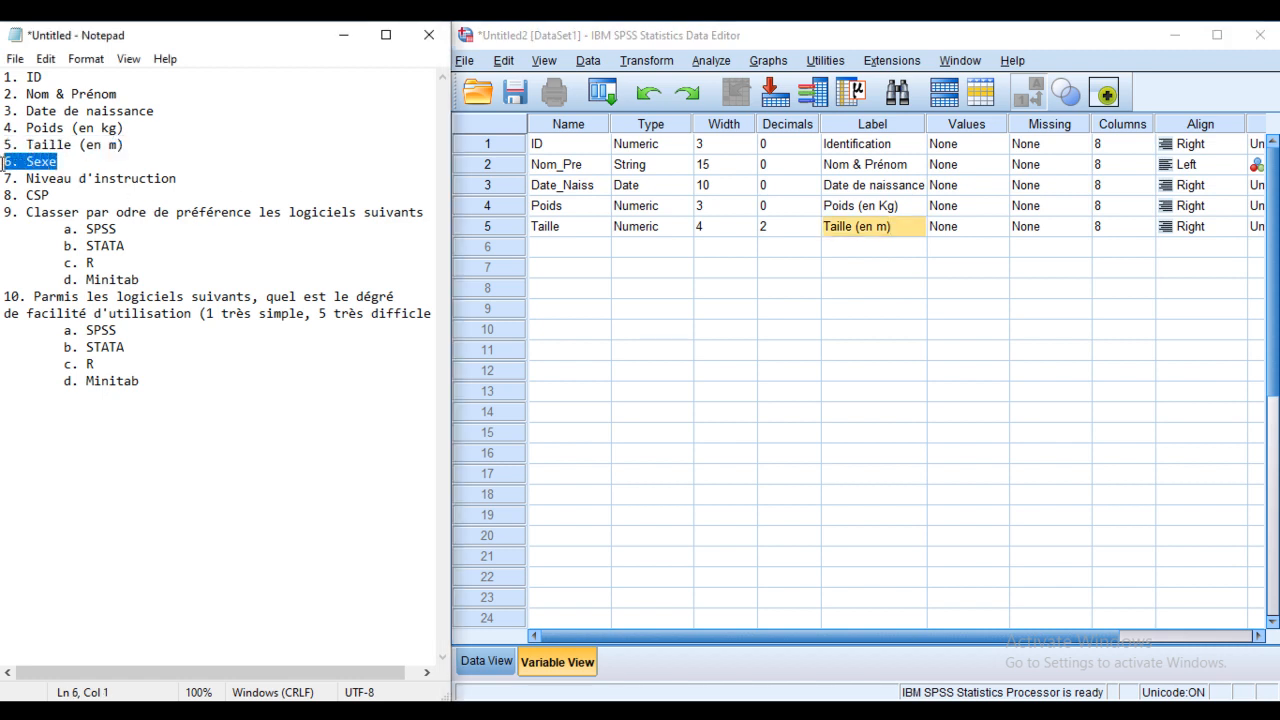
click(566, 249)
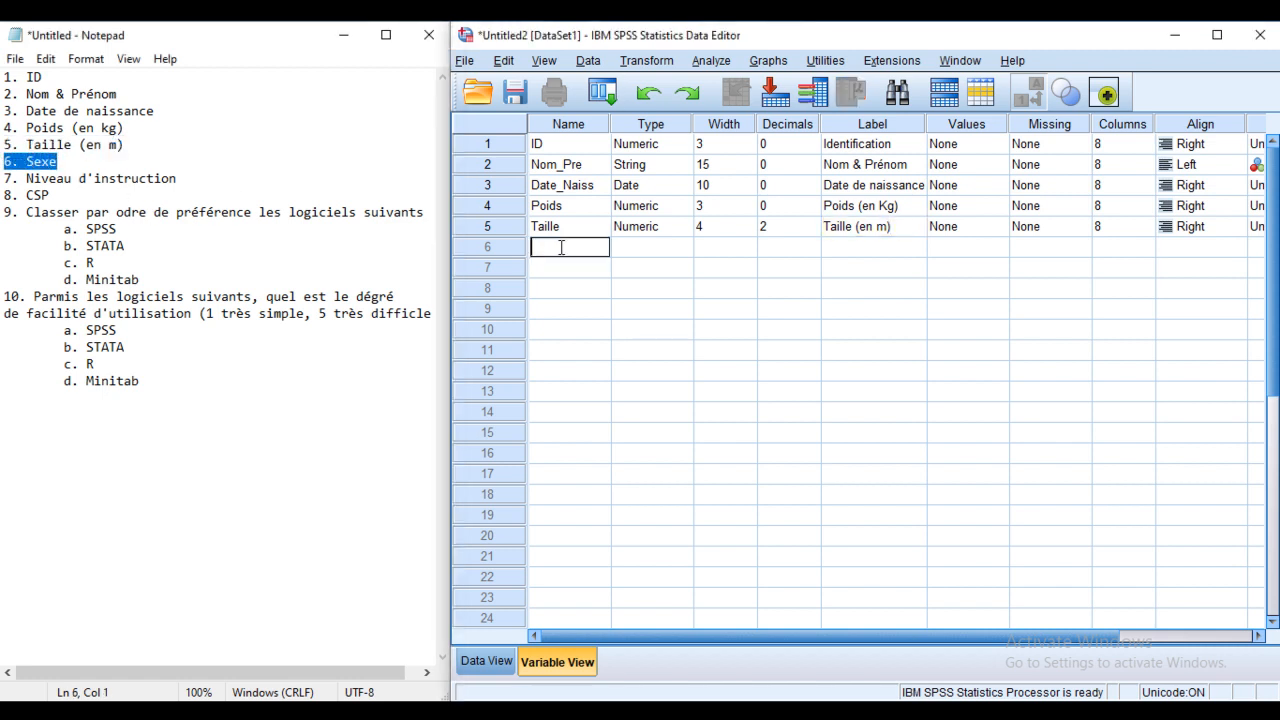
text(Sexe)
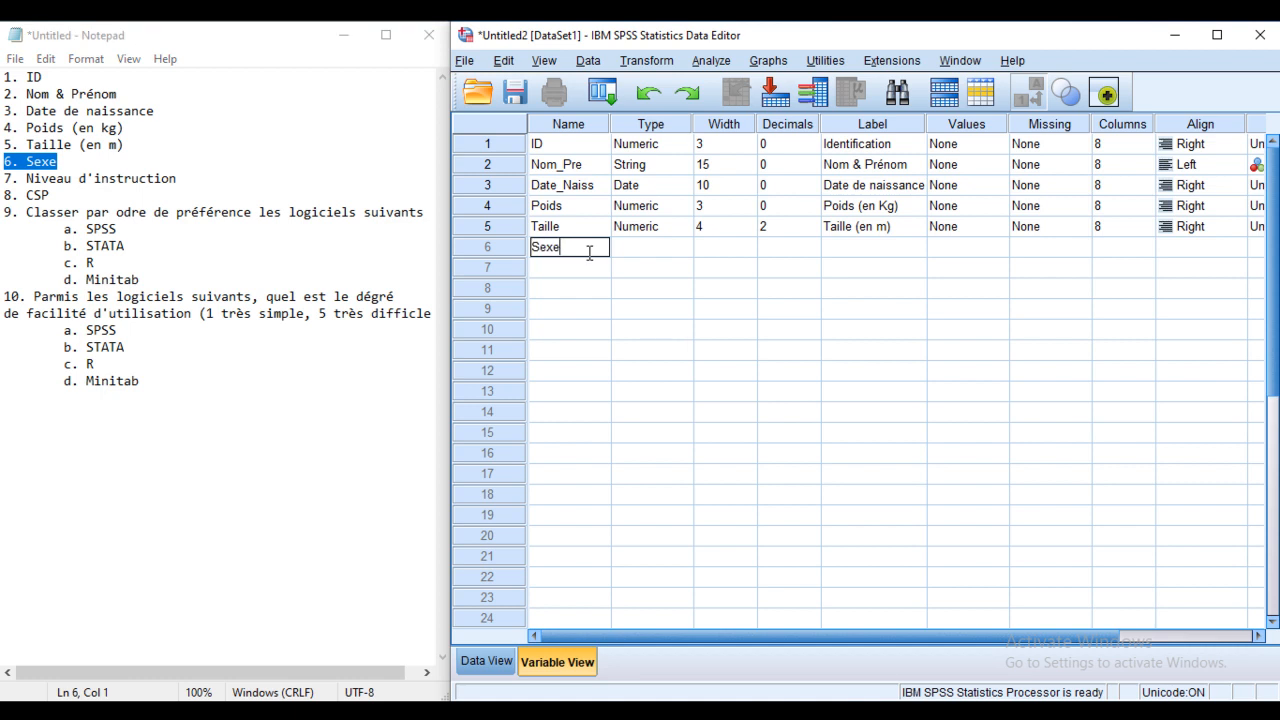
Step: Make Sexe Numeric with width 1 and 0 decimal places
click(688, 251)
click(688, 252)
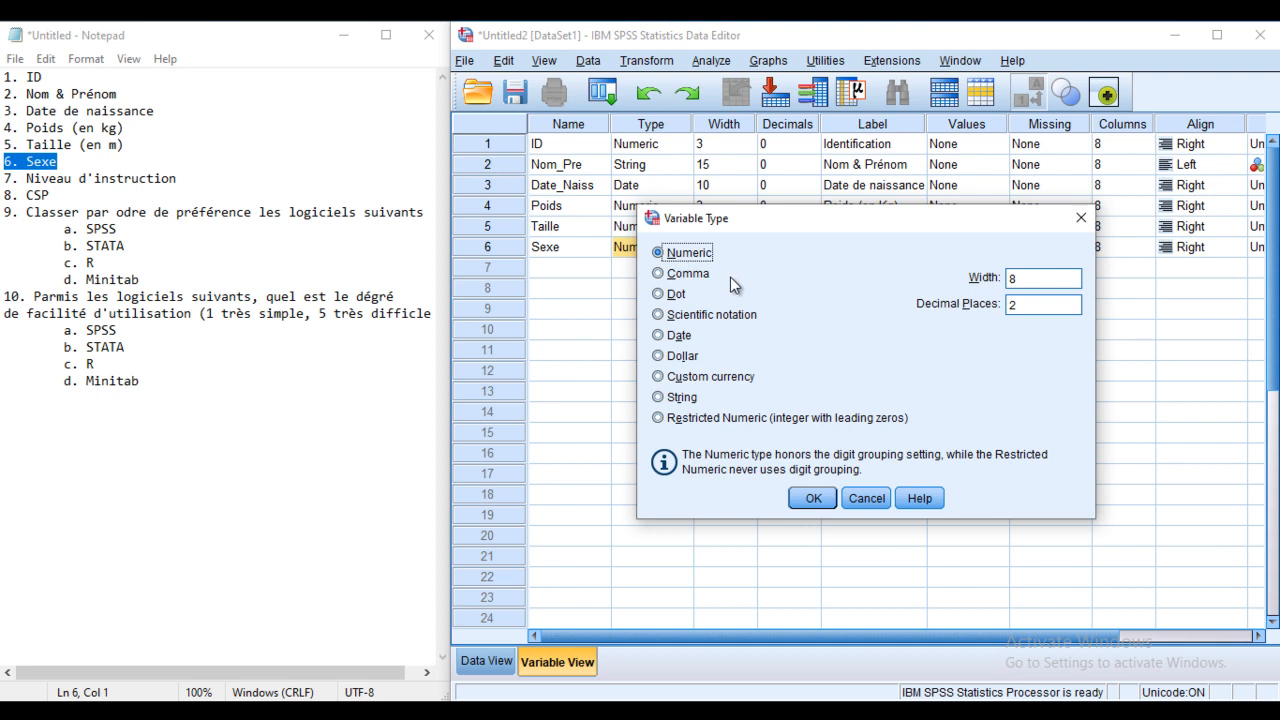
drag(902, 220, 870, 233)
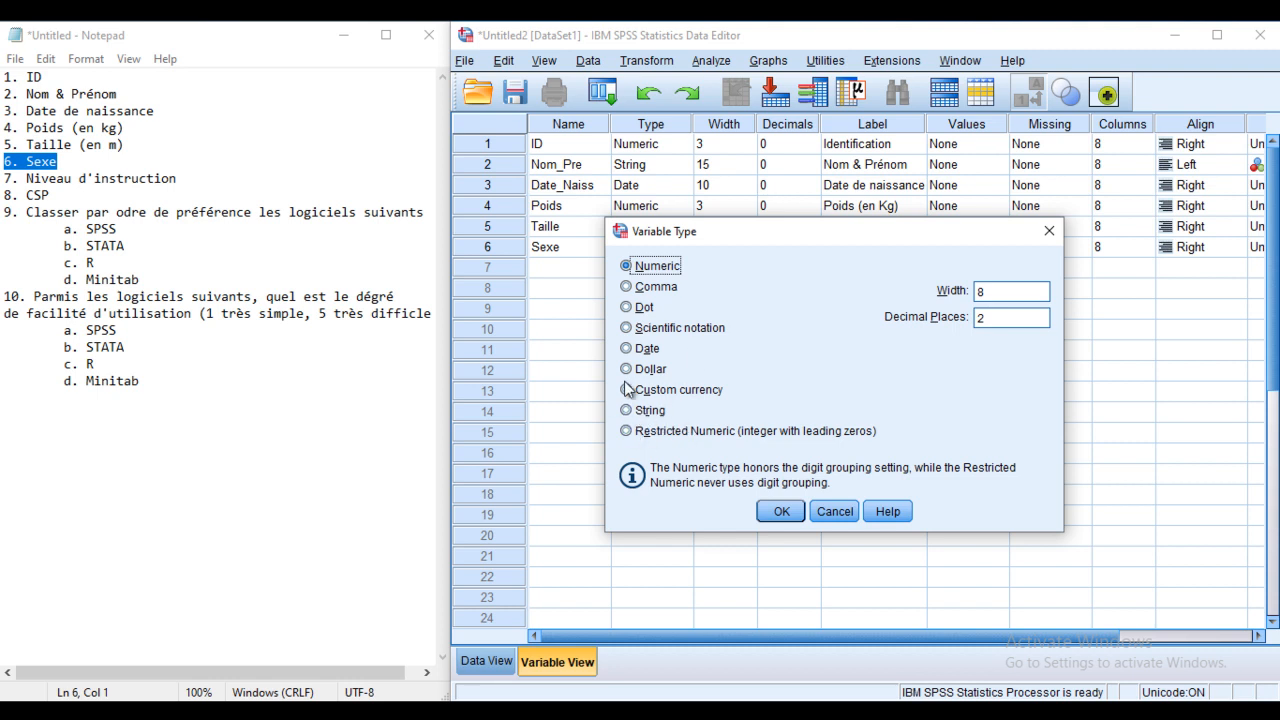
double_click(982, 318)
text(0)
double_click(972, 292)
text(1)
click(781, 511)
Step: Label the variable 'Sexe'
click(854, 247)
click(854, 247)
text(Sexe)
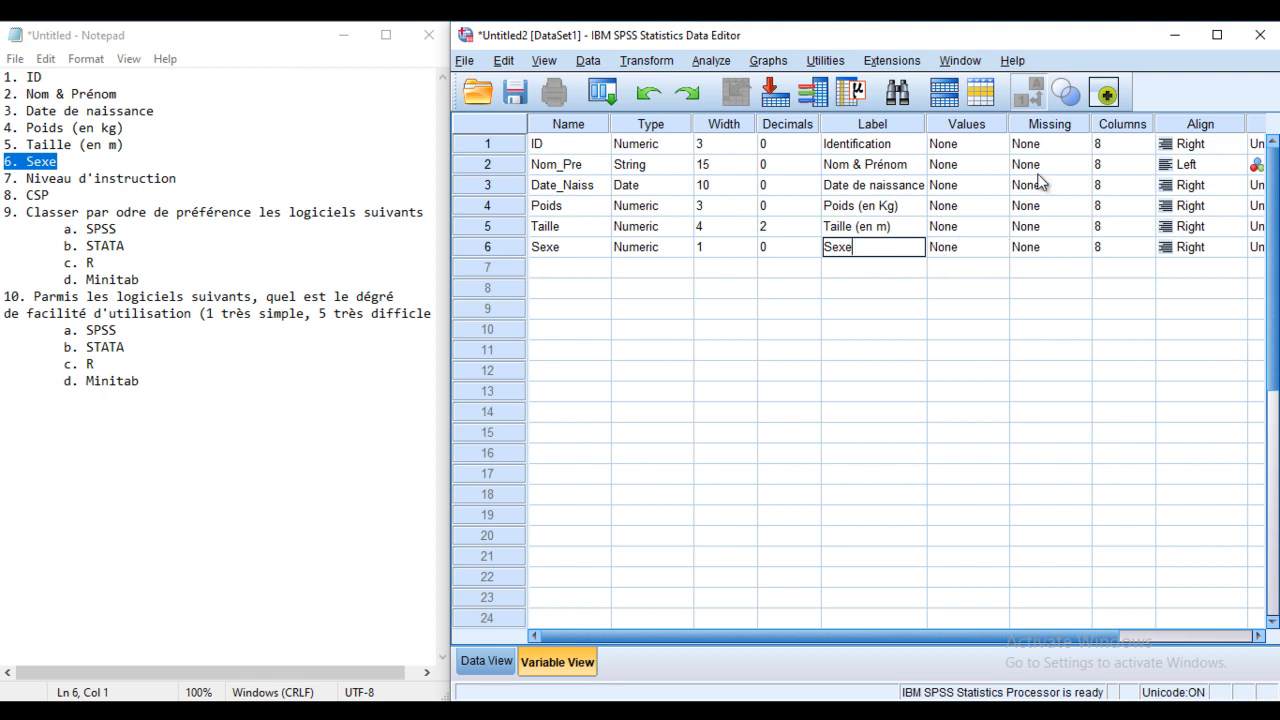
click(1000, 247)
click(1000, 247)
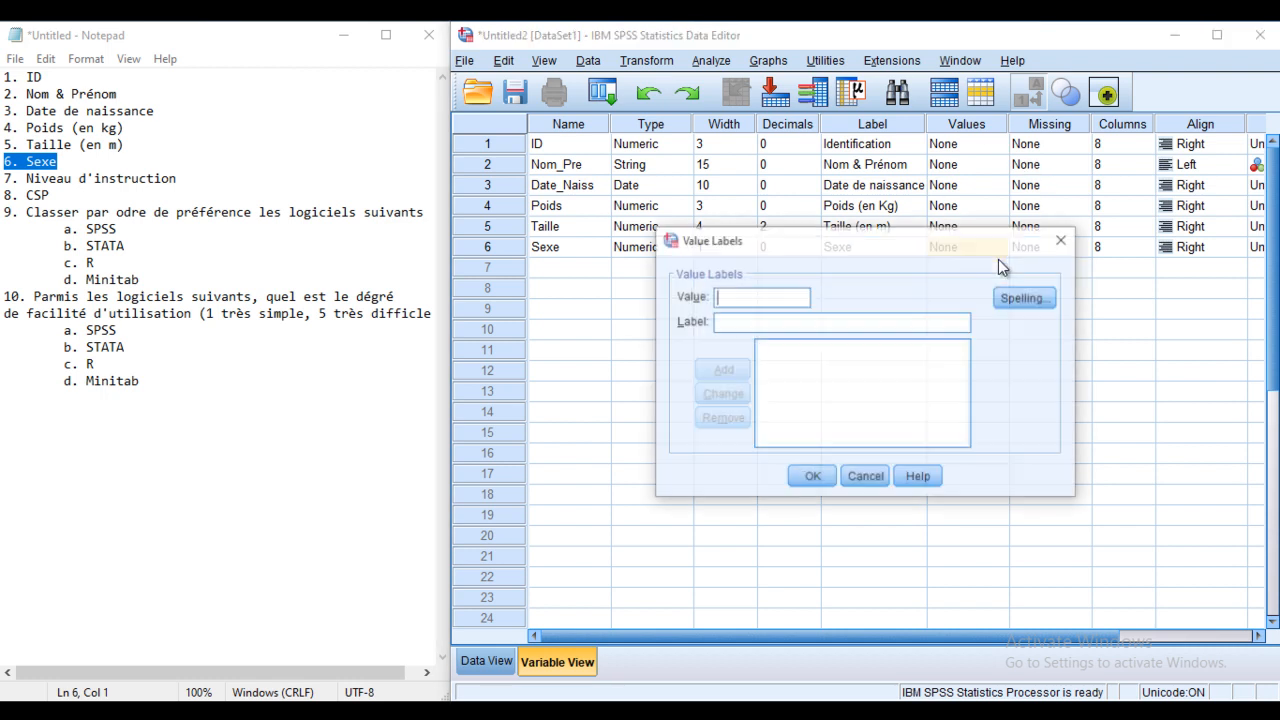
Step: Add value labels 1 = Homme and 2 = Femme for Sexe and confirm them
text(1)
click(740, 321)
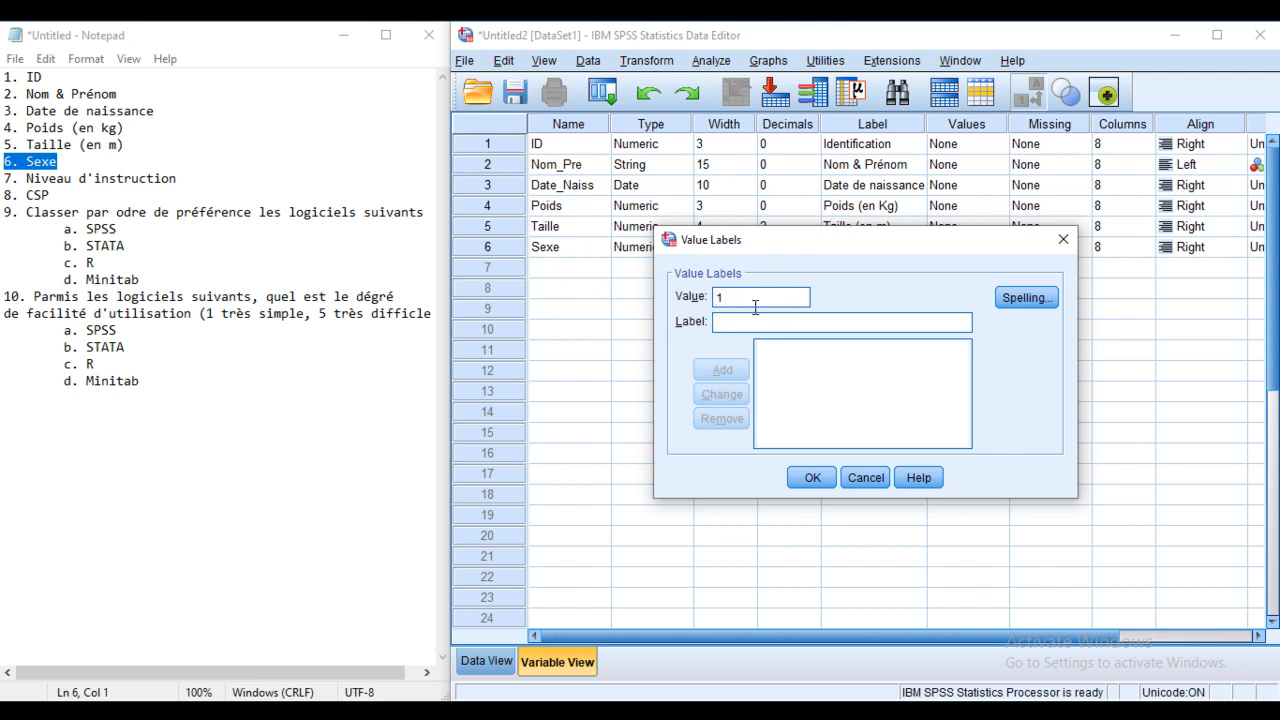
text(Homme)
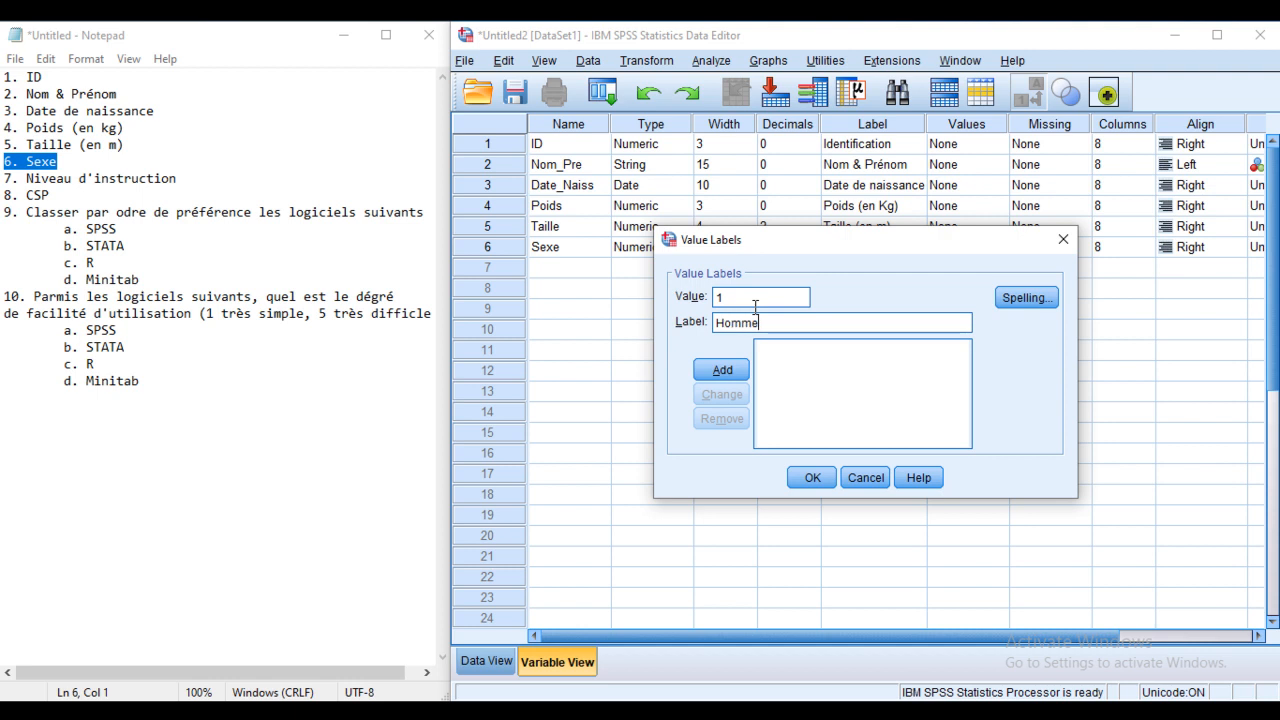
click(718, 368)
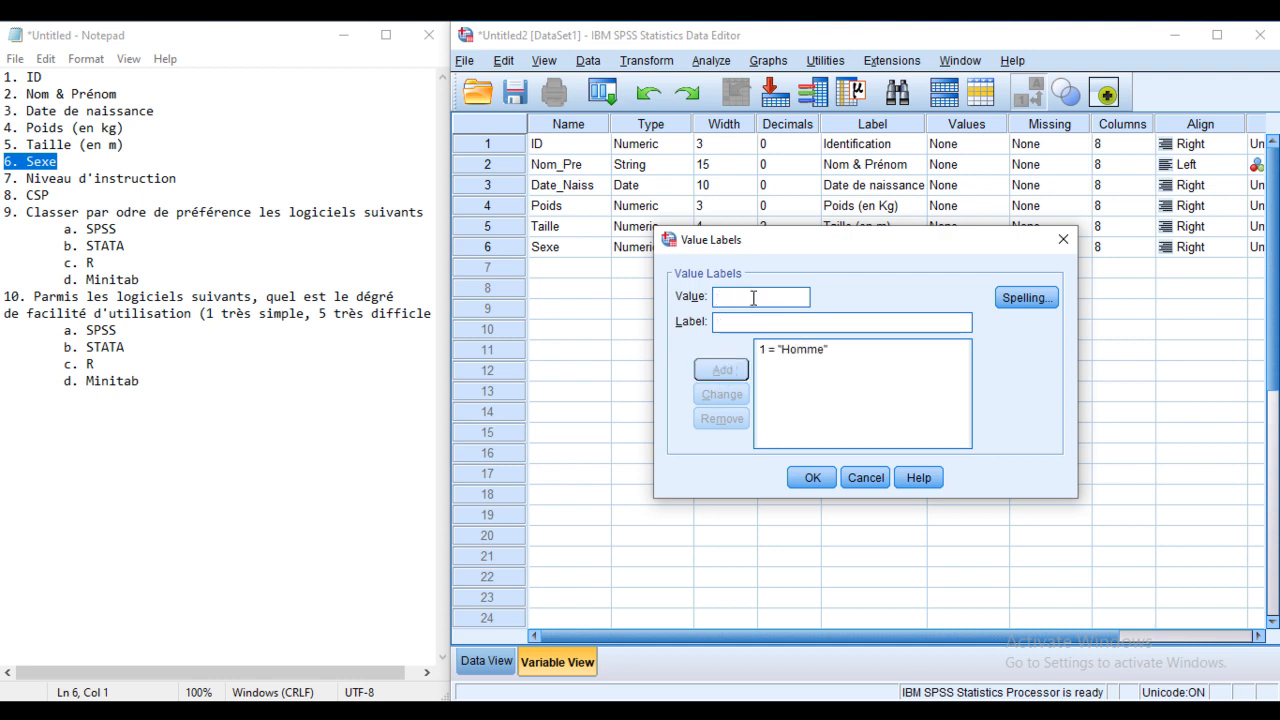
click(730, 320)
text(Femme)
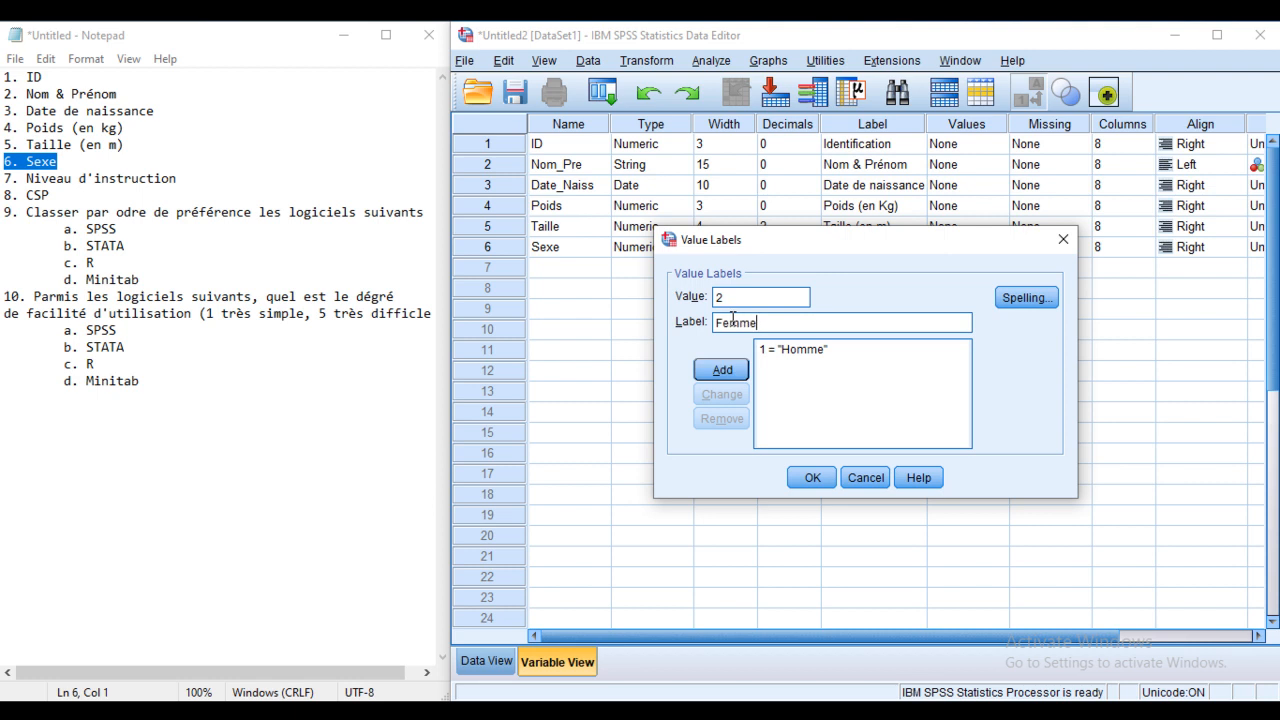
click(722, 370)
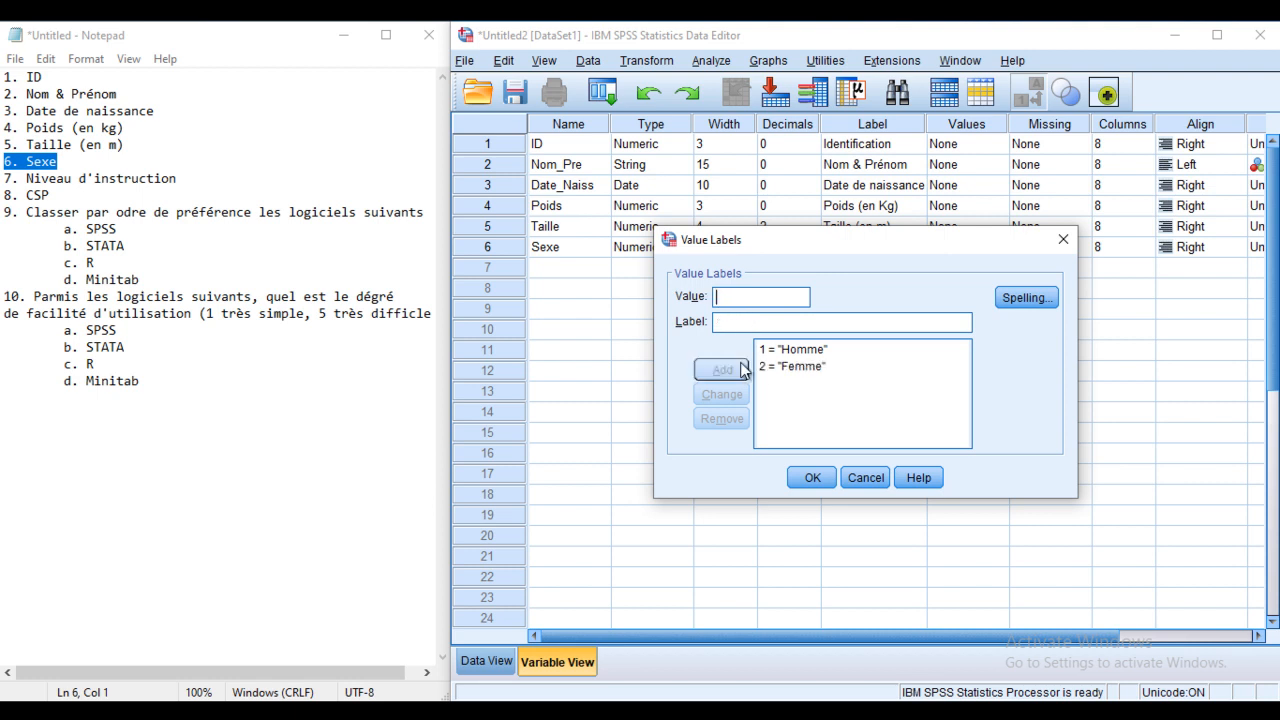
click(811, 478)
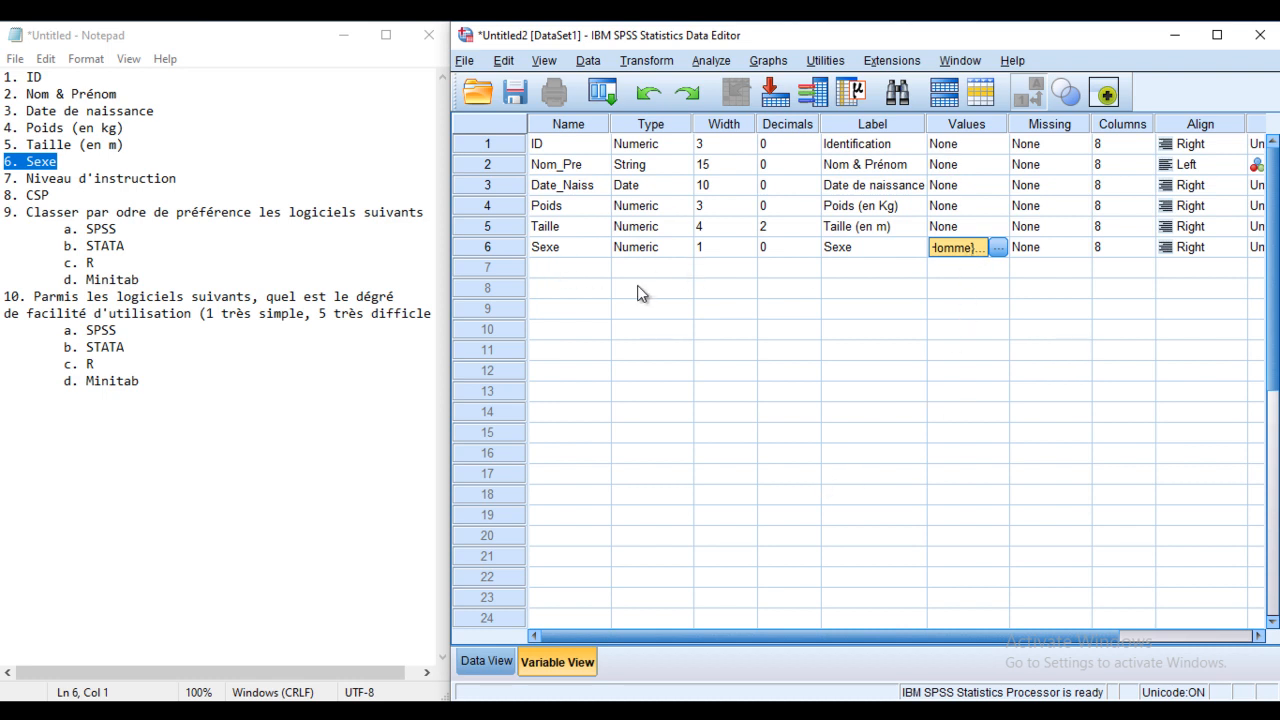
Step: Name the seventh variable Niveau in row 7
click(124, 187)
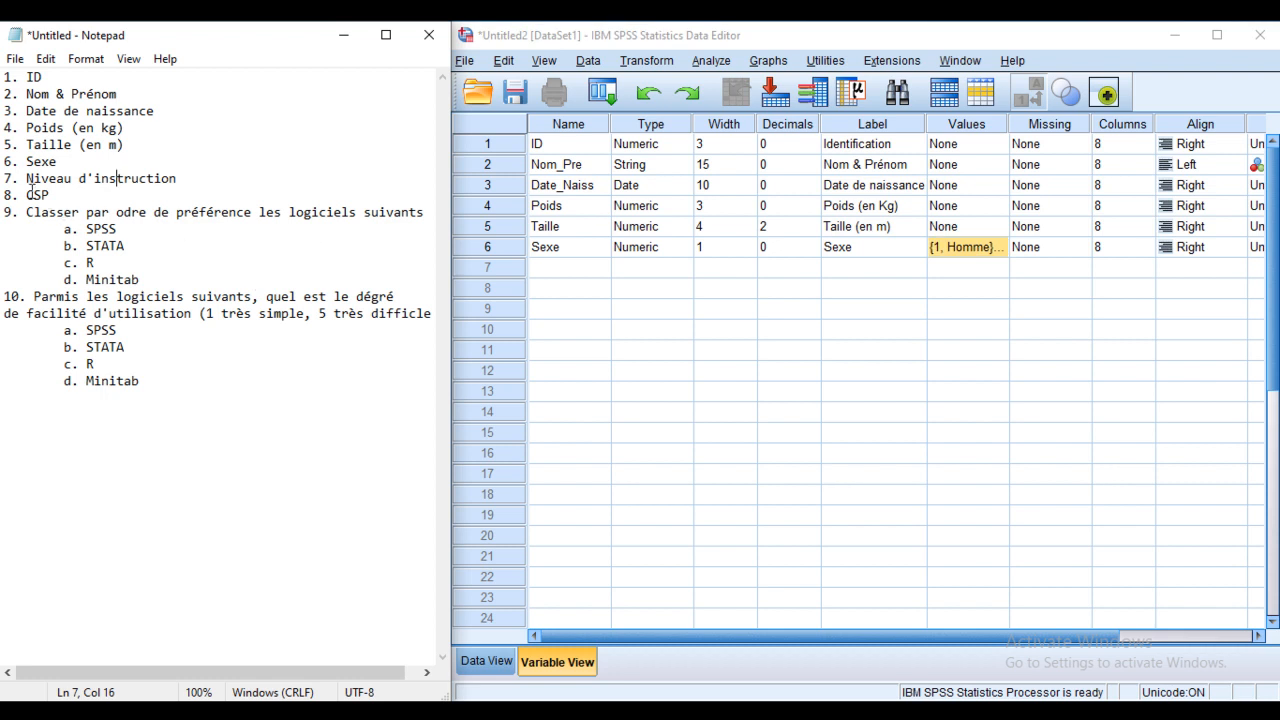
drag(174, 178, 4, 181)
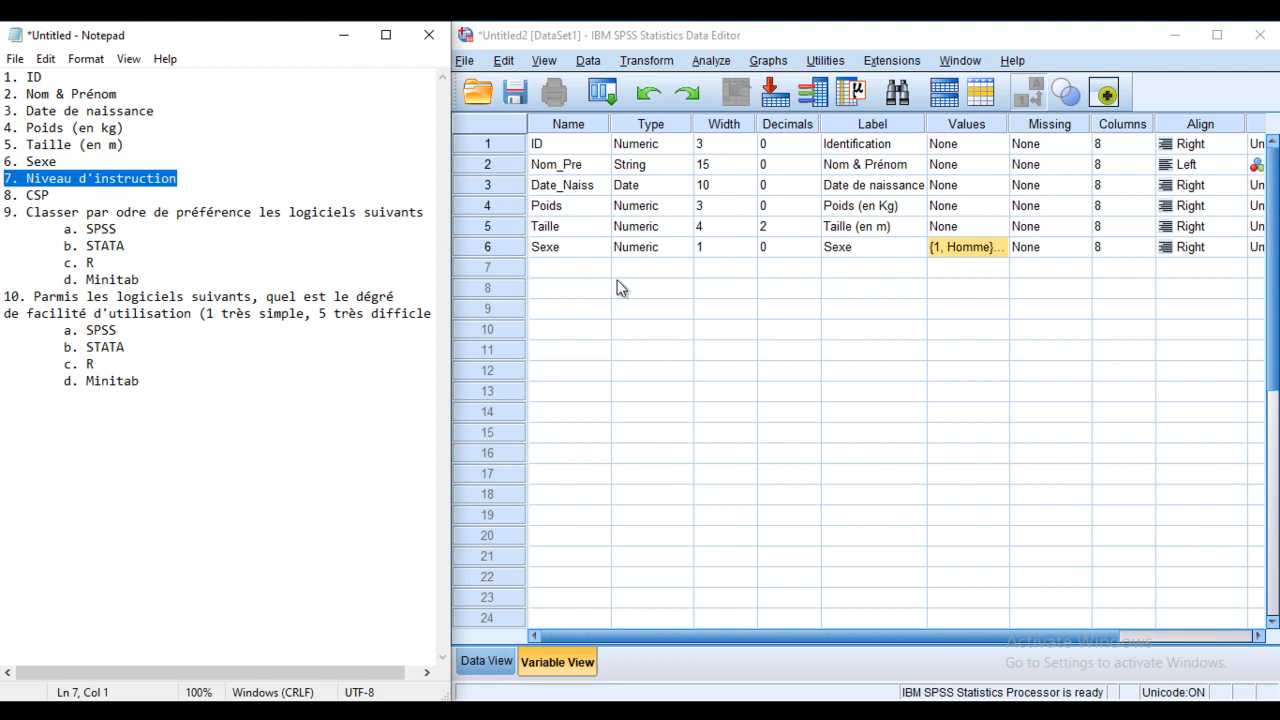
click(577, 266)
text(Niveau)
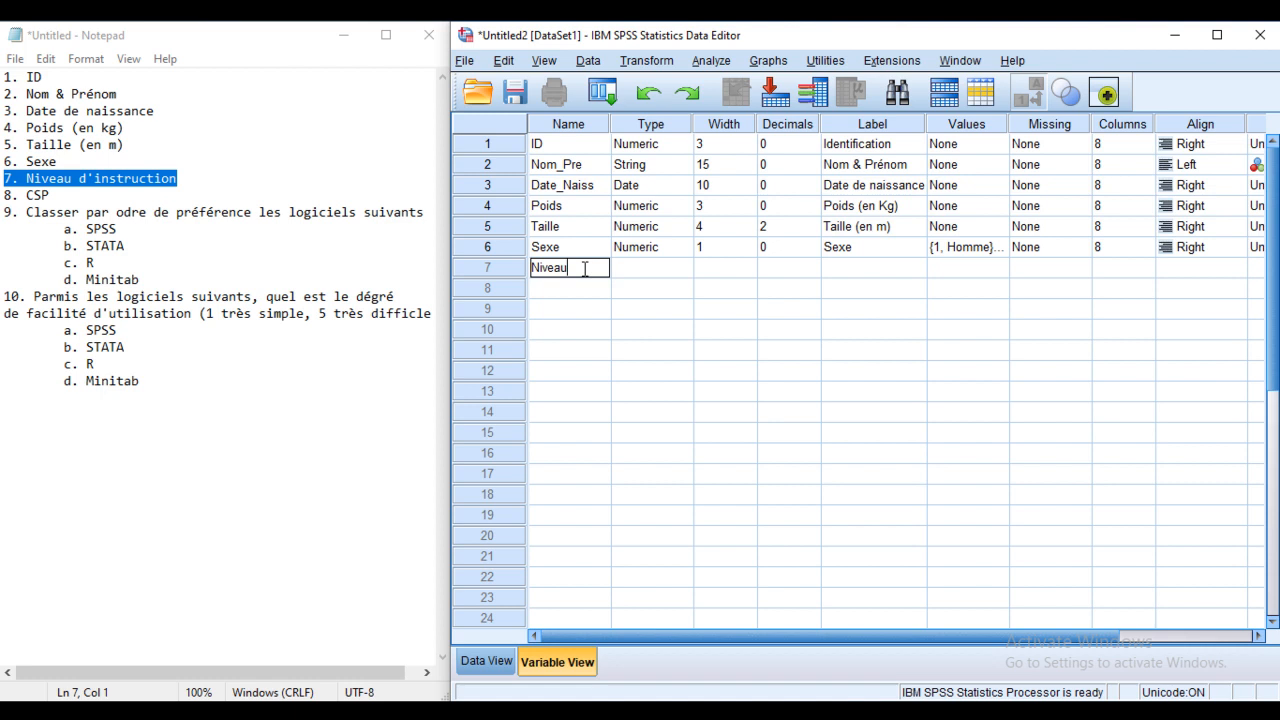
Step: Make Niveau Numeric with width 1 and 0 decimal places
click(688, 269)
click(683, 268)
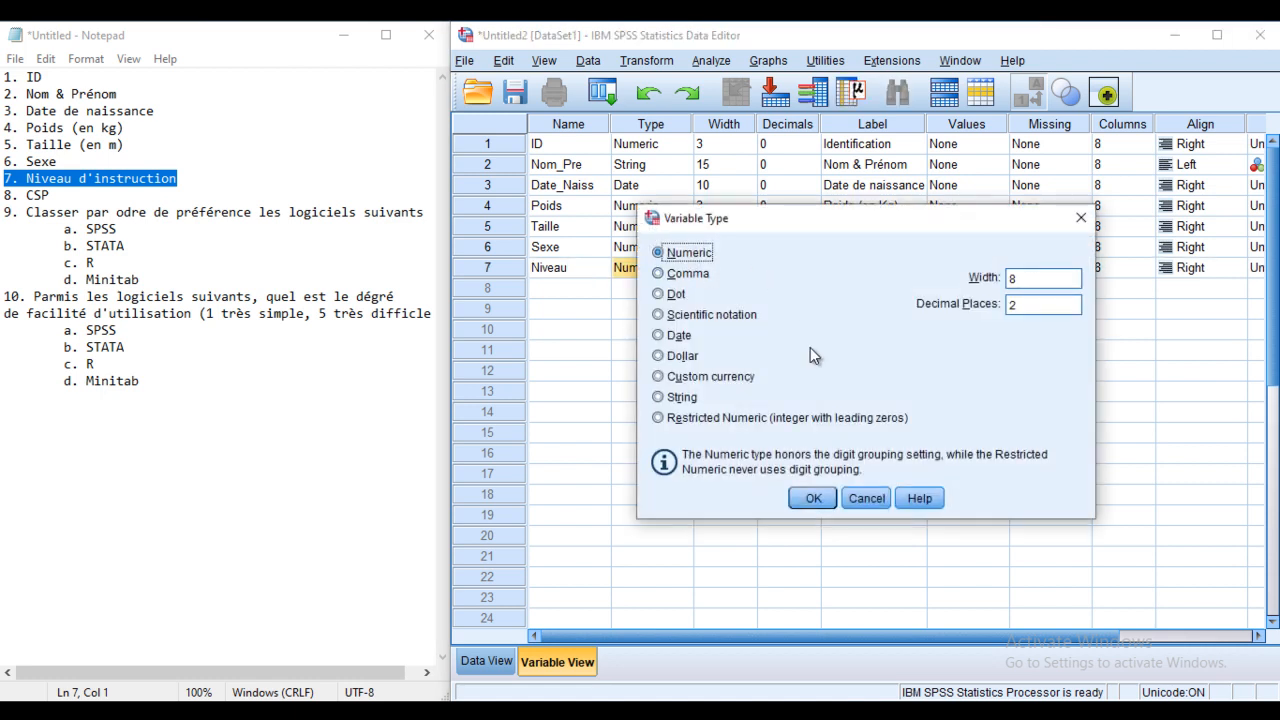
click(1035, 304)
text(0)
drag(1045, 279, 995, 283)
text(1)
click(815, 498)
Step: Label Niveau 'Niveau d'instruction'
click(876, 275)
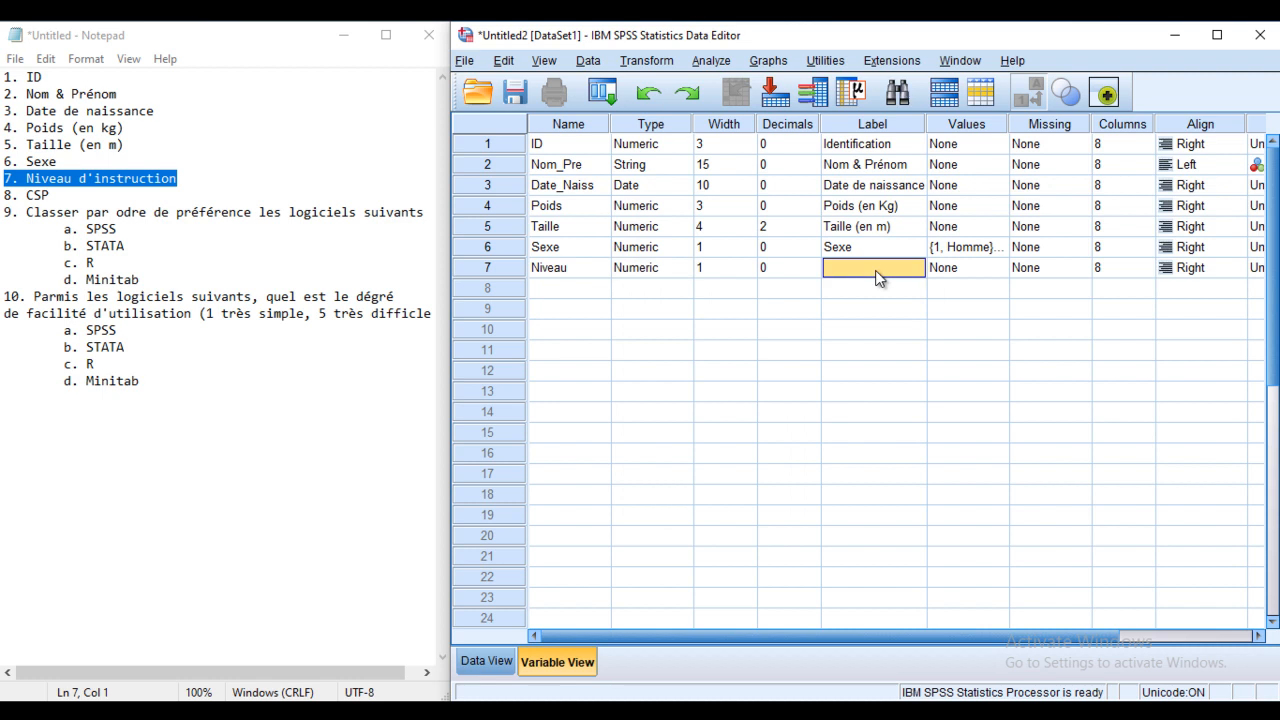
click(878, 271)
text(Niveau d'instruction)
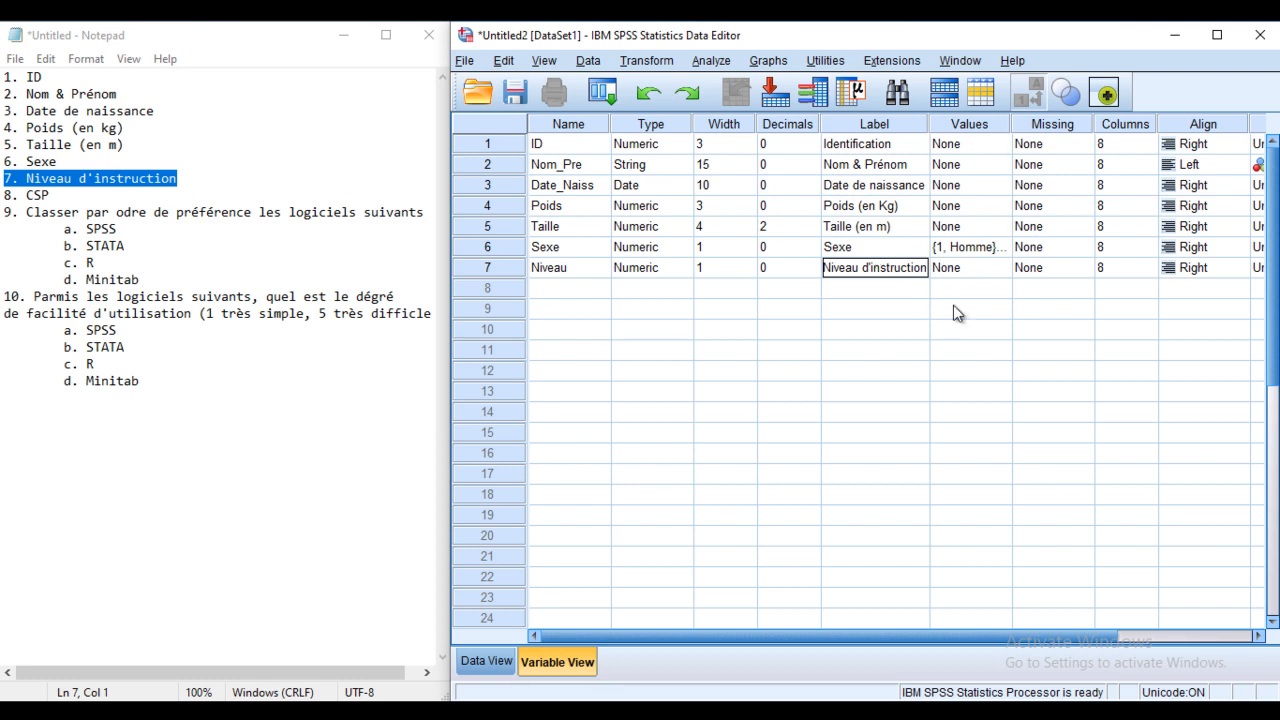
Step: Add Niveau value labels 1 = Sans and 2 = Primaire
click(1008, 267)
click(999, 267)
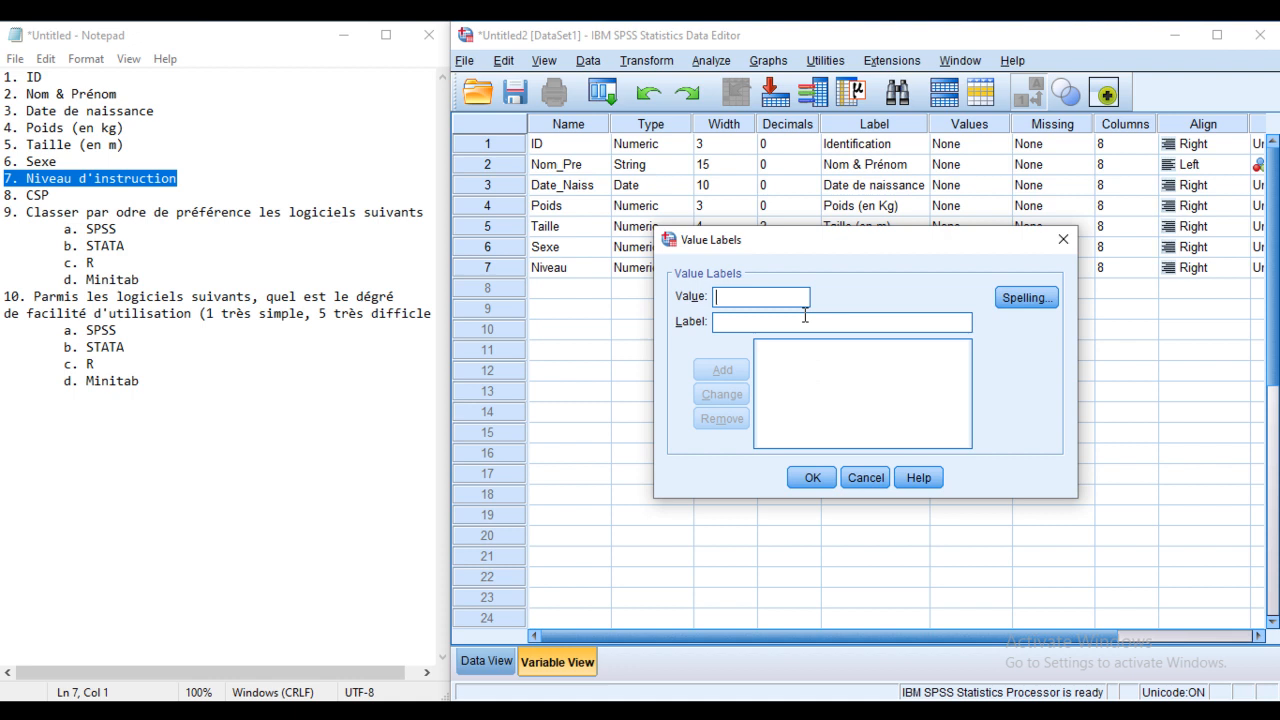
text(1)
click(741, 322)
text(Sans)
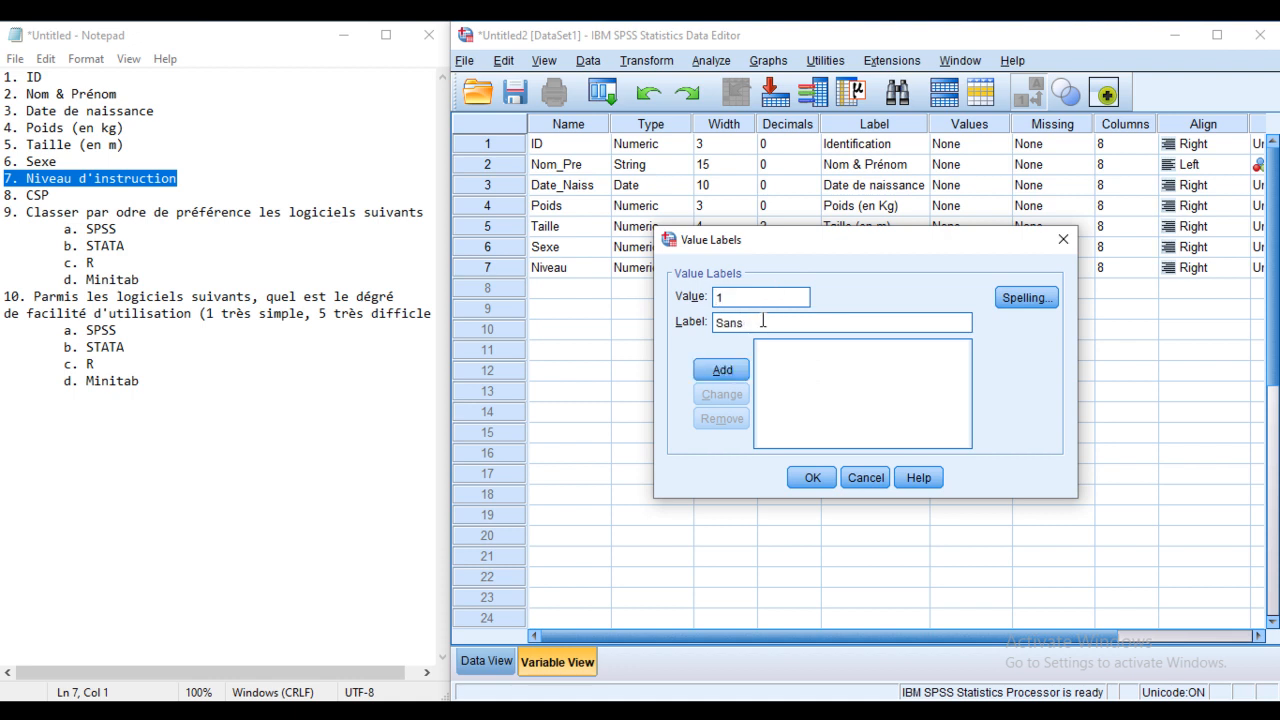
click(722, 370)
text(2)
click(746, 320)
text(P)
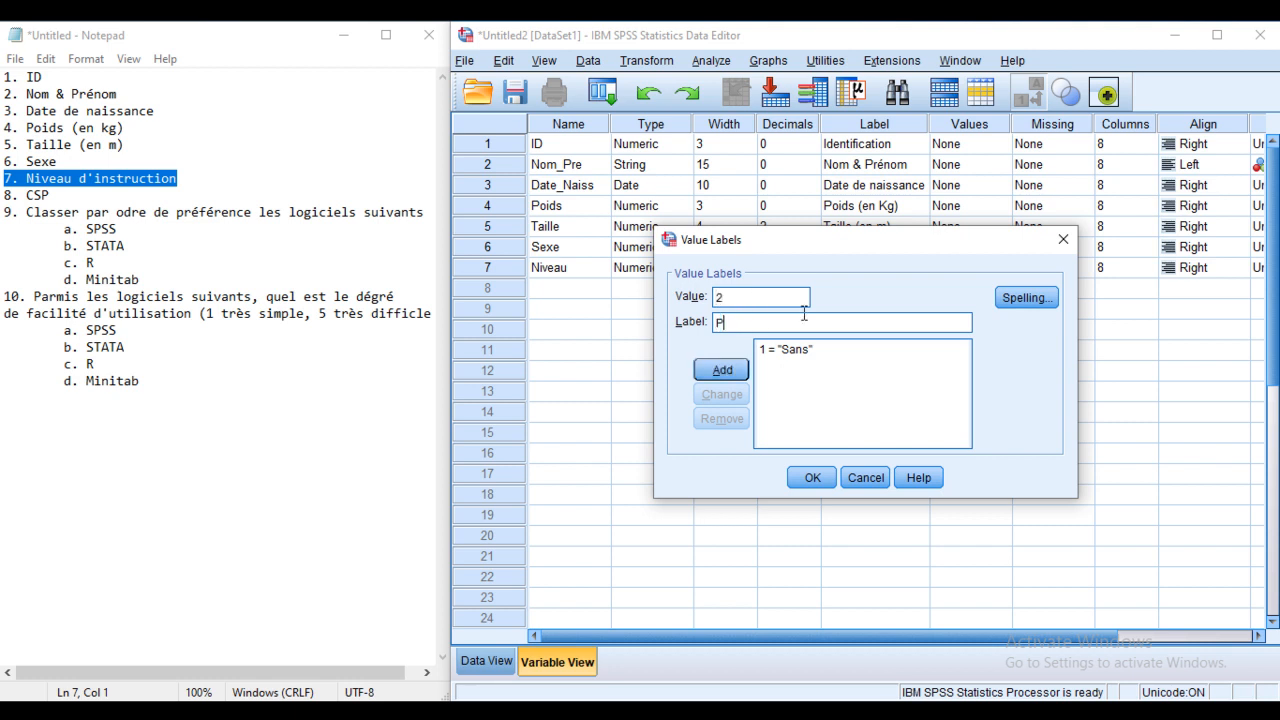
text(rimaire)
click(721, 369)
Step: Add labels 3 = Secondaire and 4 = Universitaire, then confirm the Niveau value labels
text(3)
click(756, 322)
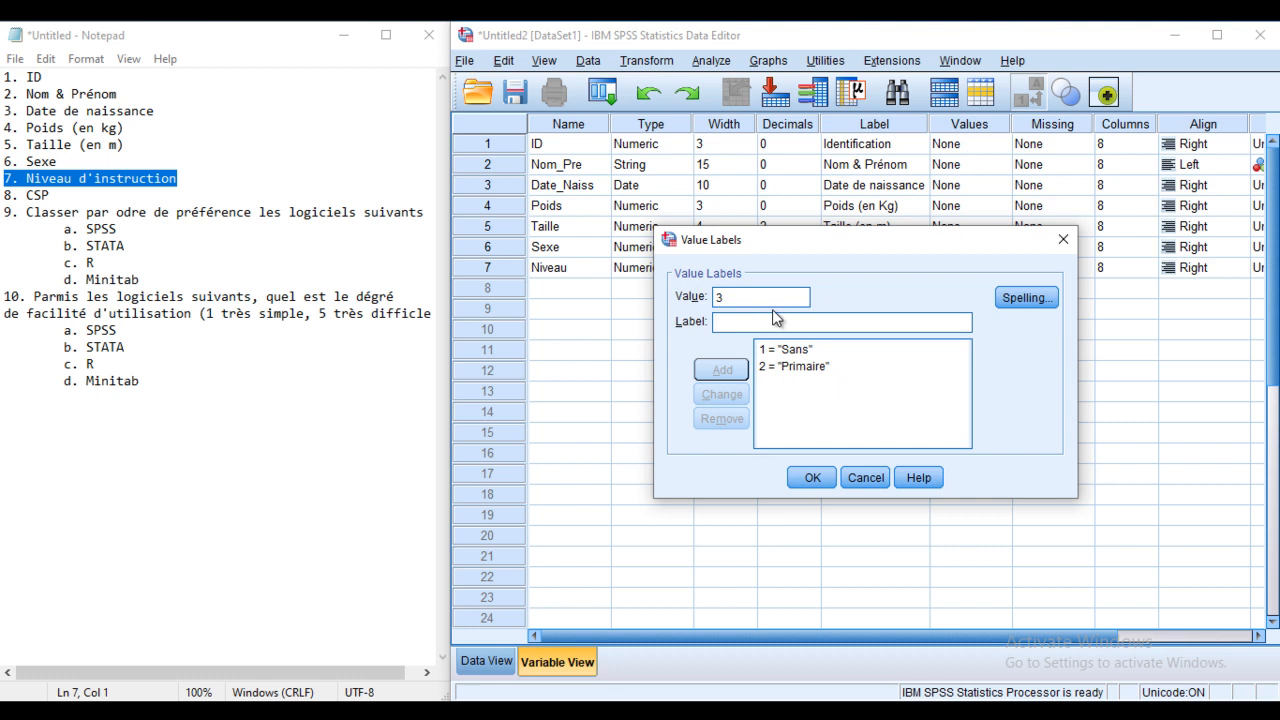
text(Secondaire)
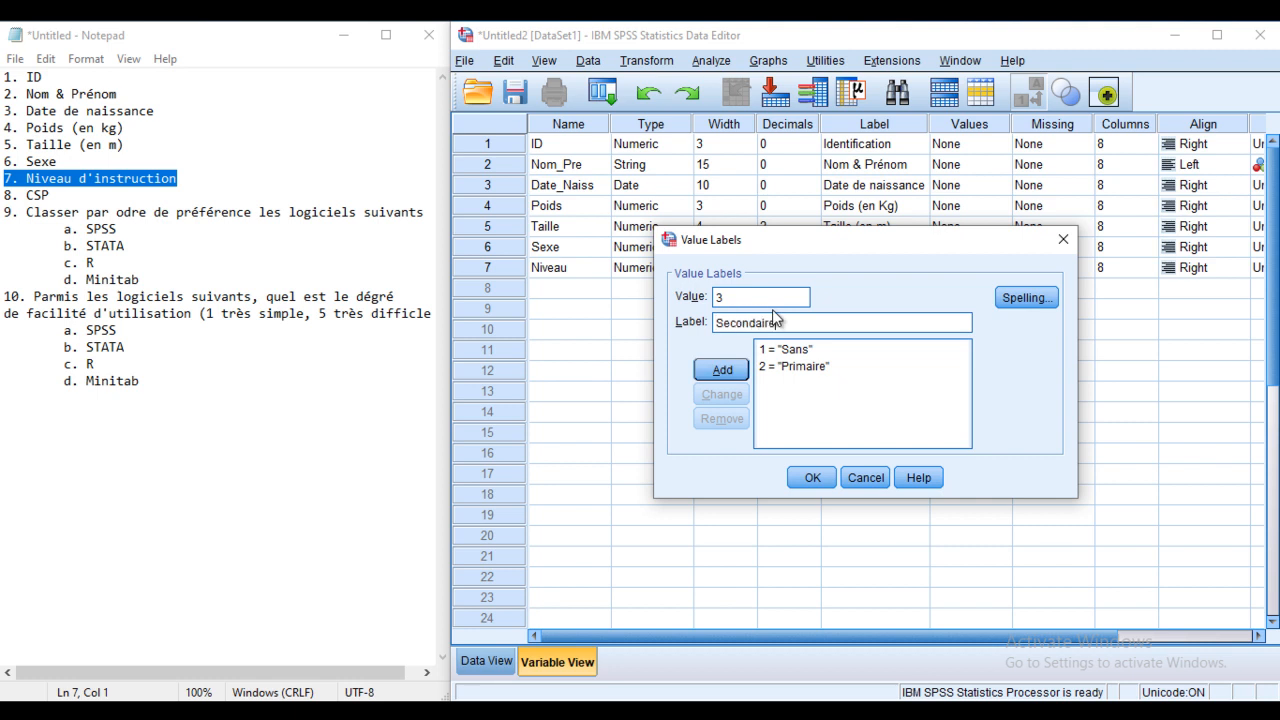
click(727, 370)
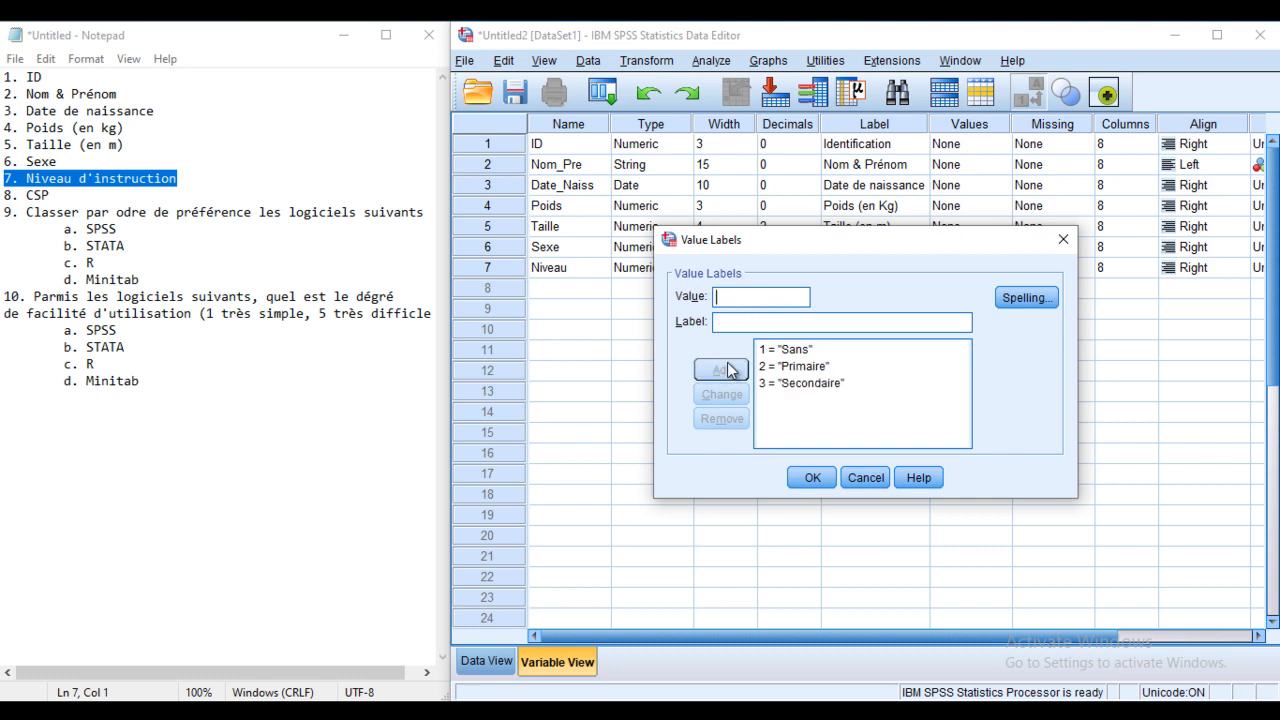
text(4)
click(745, 322)
text(Universitaire)
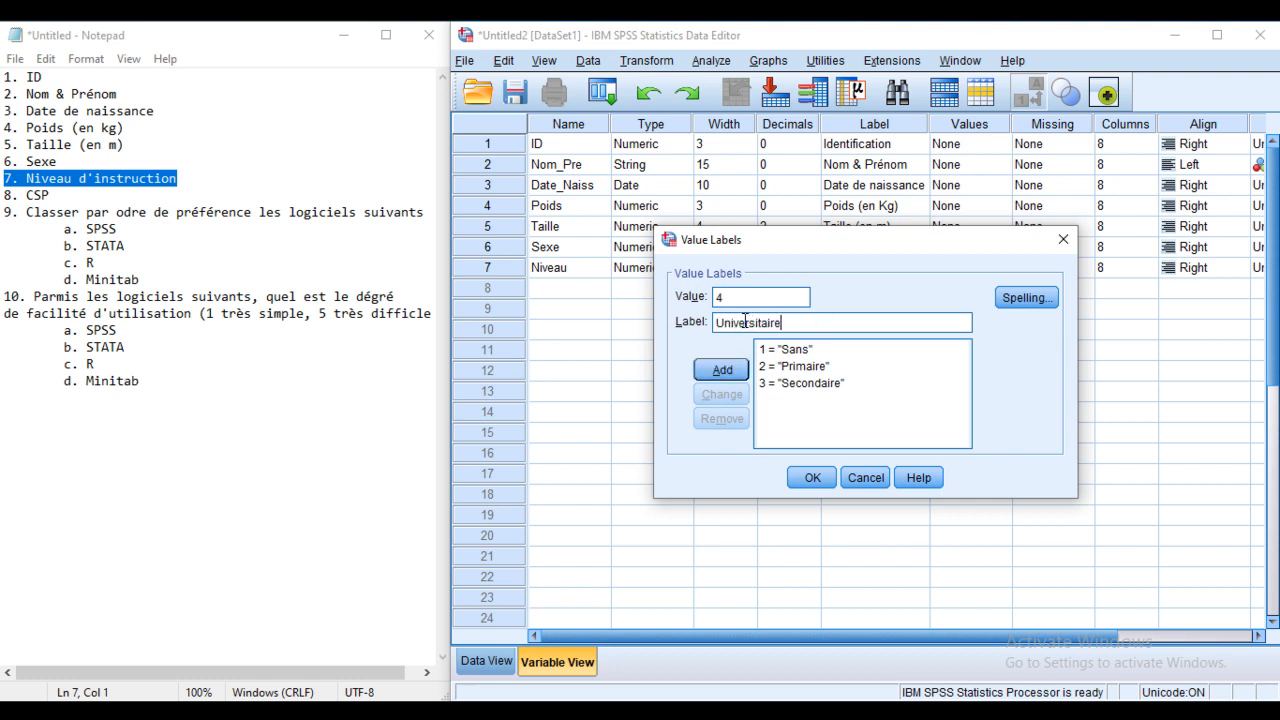
click(740, 370)
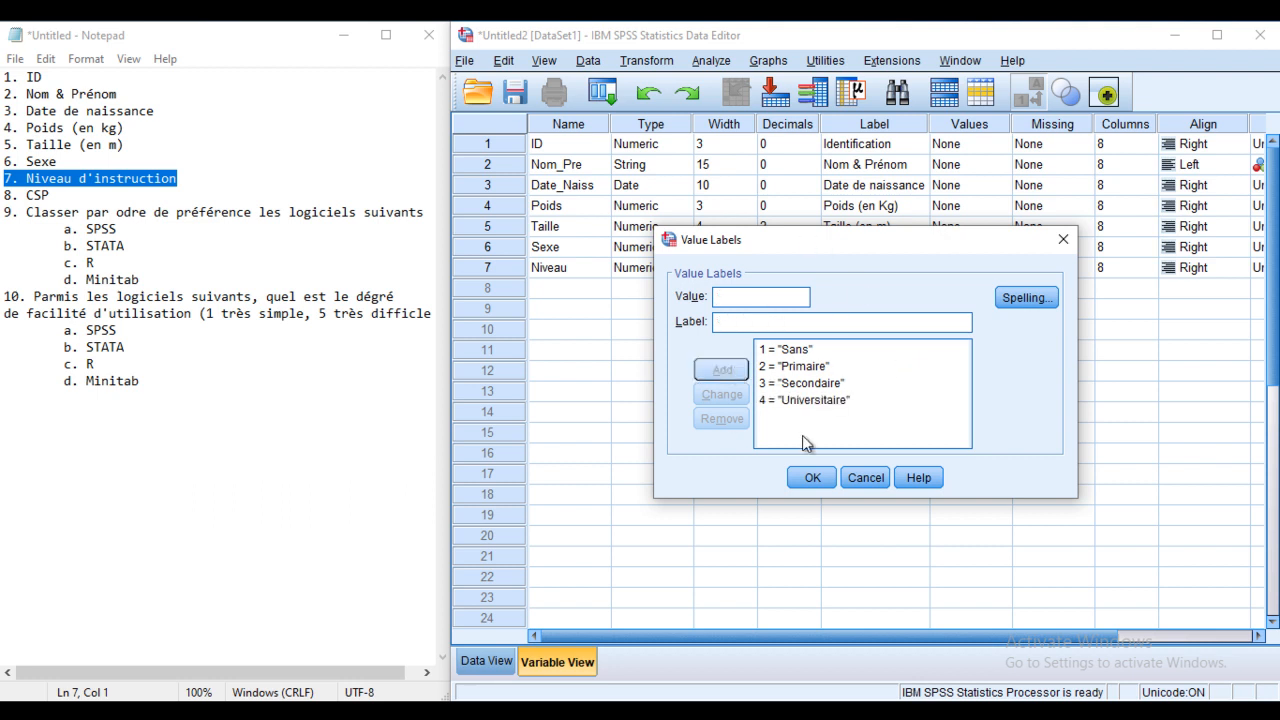
click(814, 477)
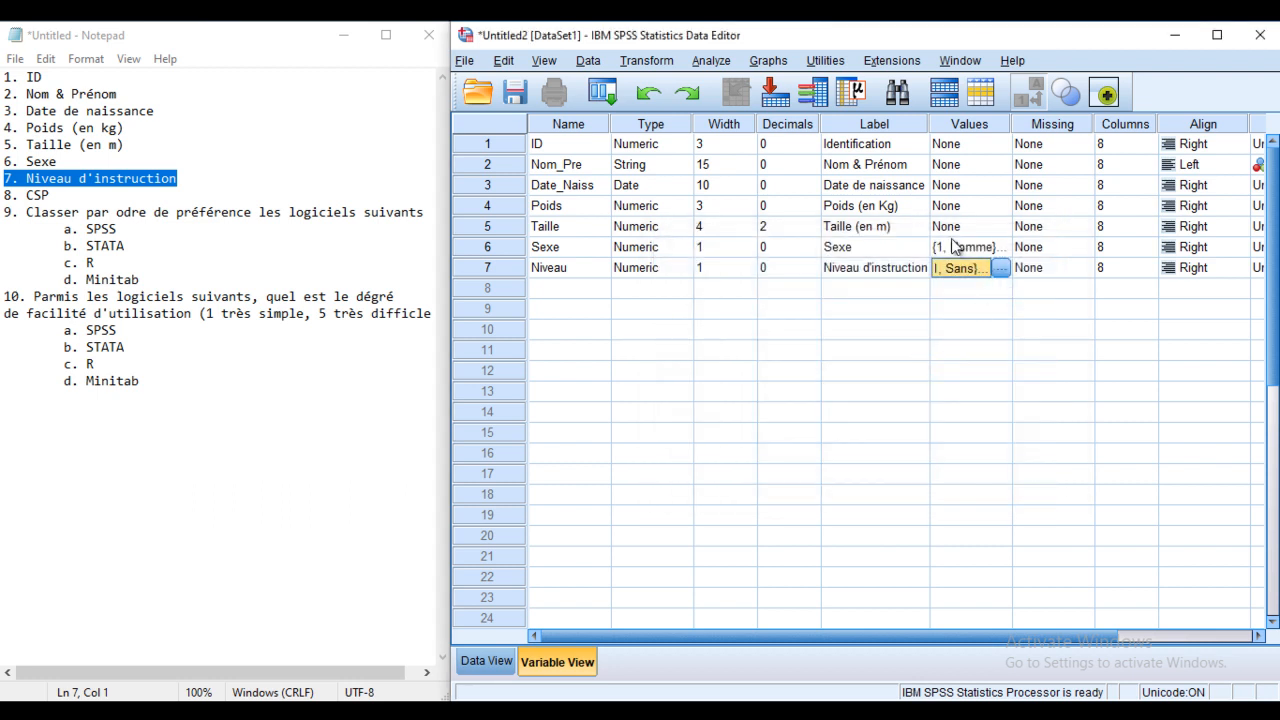
Step: Check the CSP item in the notes and name row 8's variable CSP
click(62, 195)
drag(52, 194, 4, 194)
click(4, 194)
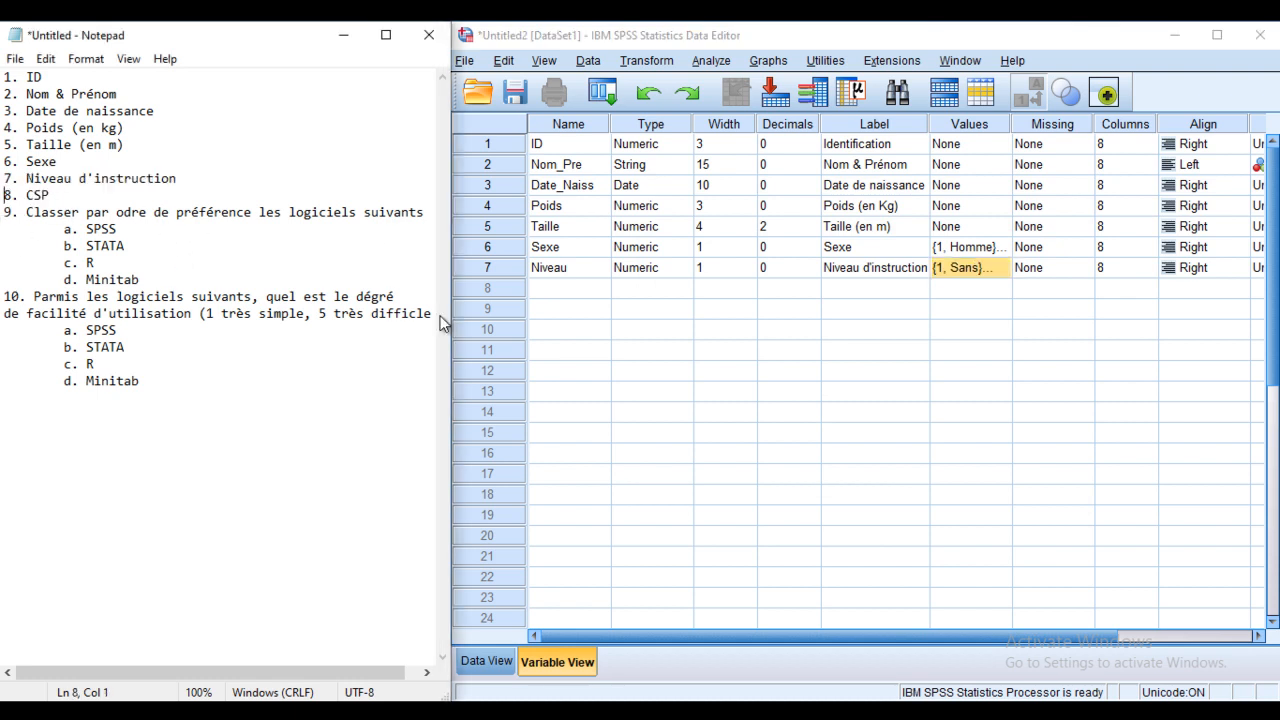
click(580, 289)
click(580, 289)
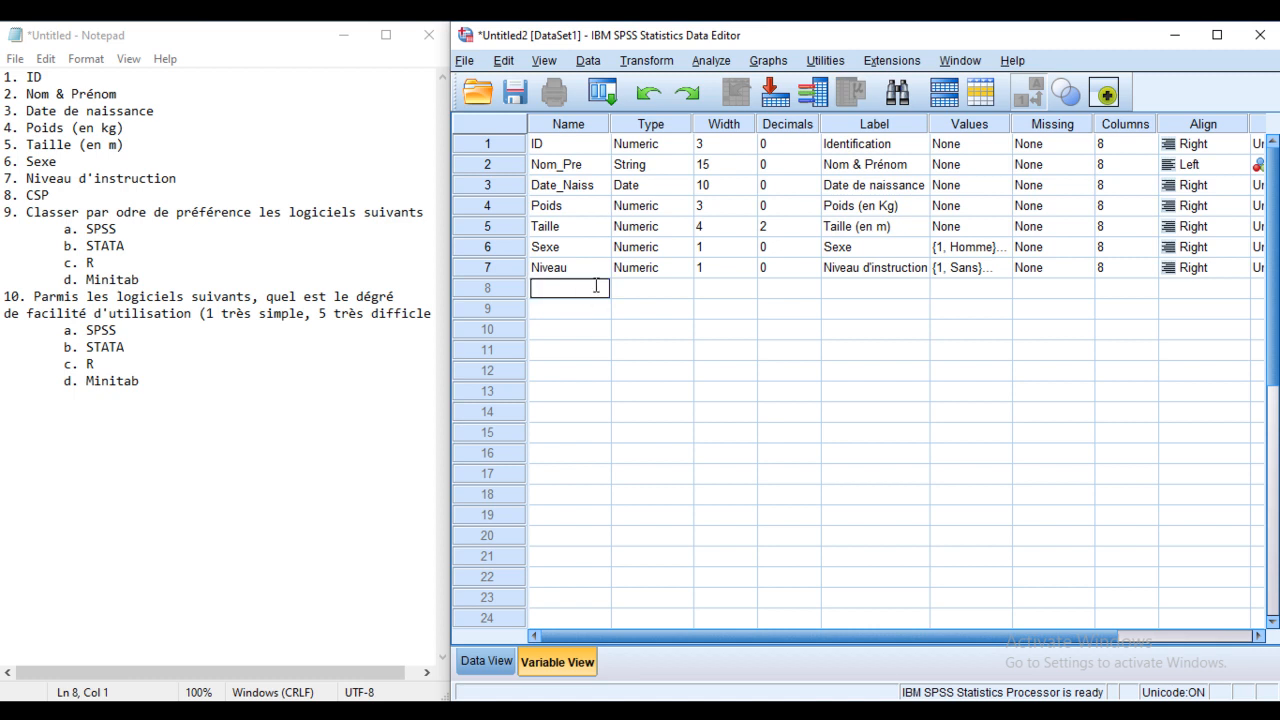
text(CSP)
click(644, 292)
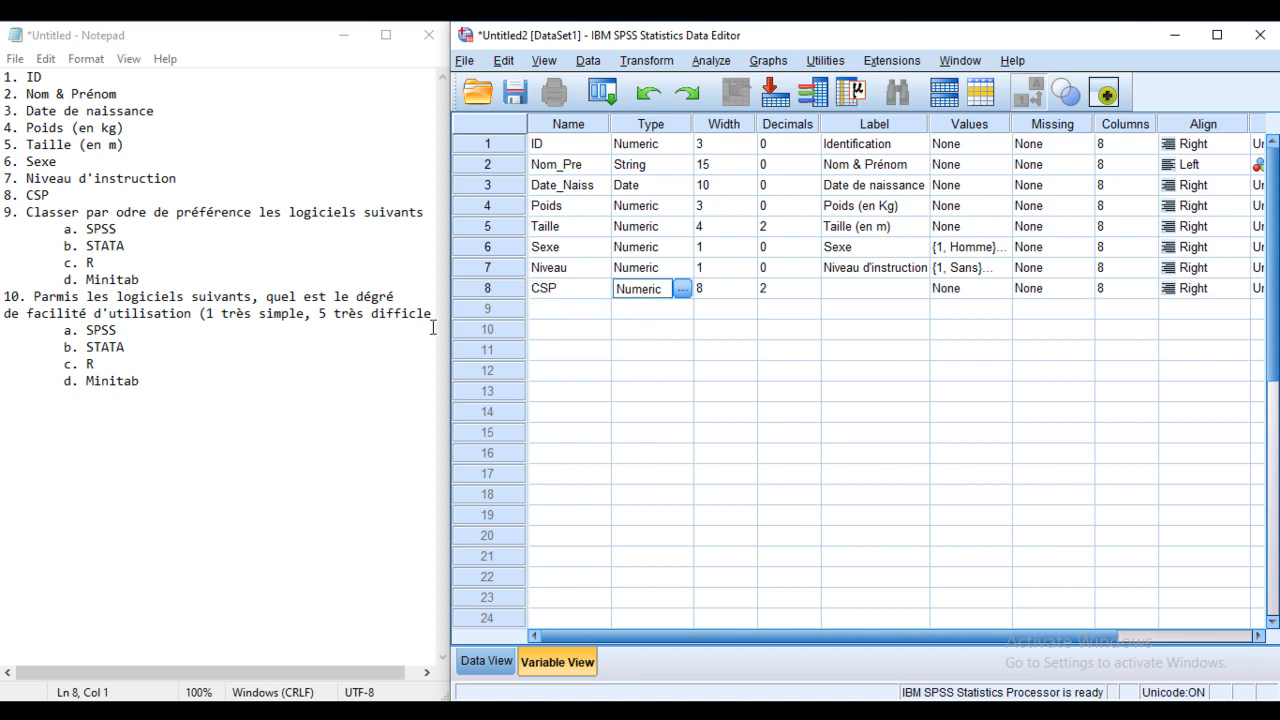
Step: Edit the width value of the CSP variable
click(745, 294)
click(749, 293)
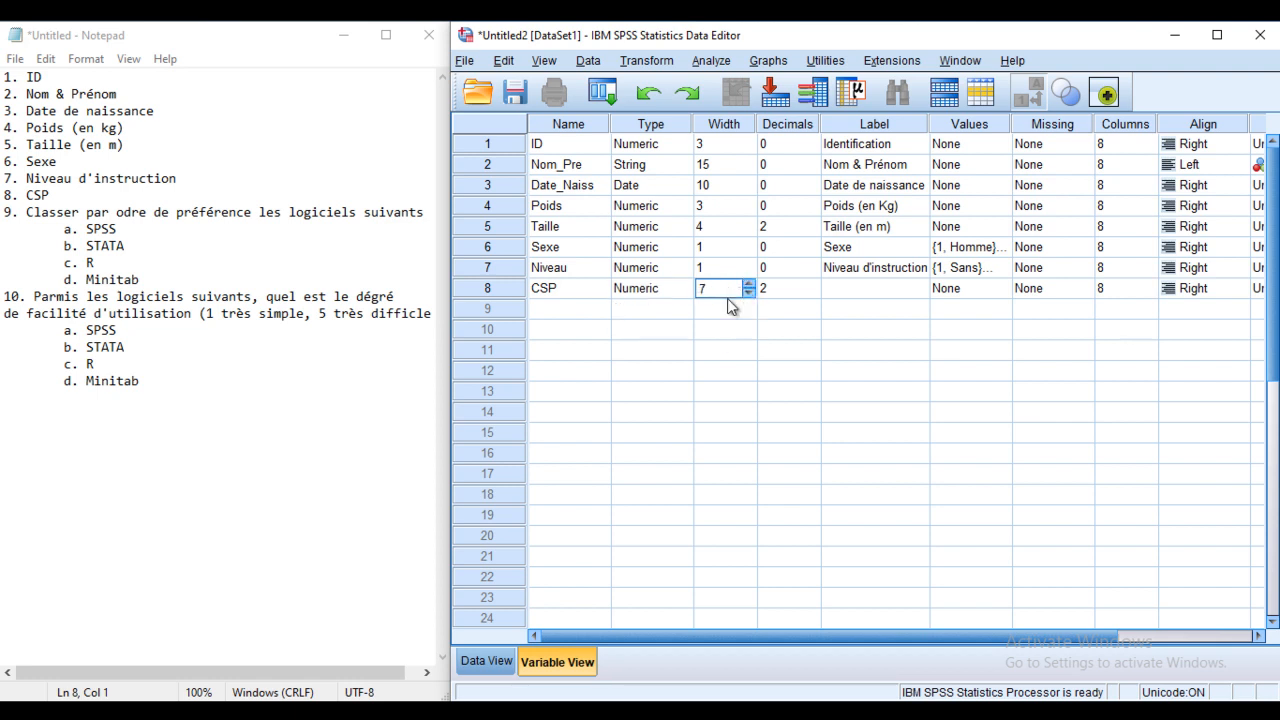
double_click(722, 292)
click(700, 292)
double_click(709, 287)
click(790, 288)
Step: Clear the decimal-places warning and give CSP 0 decimals and width 1
click(863, 396)
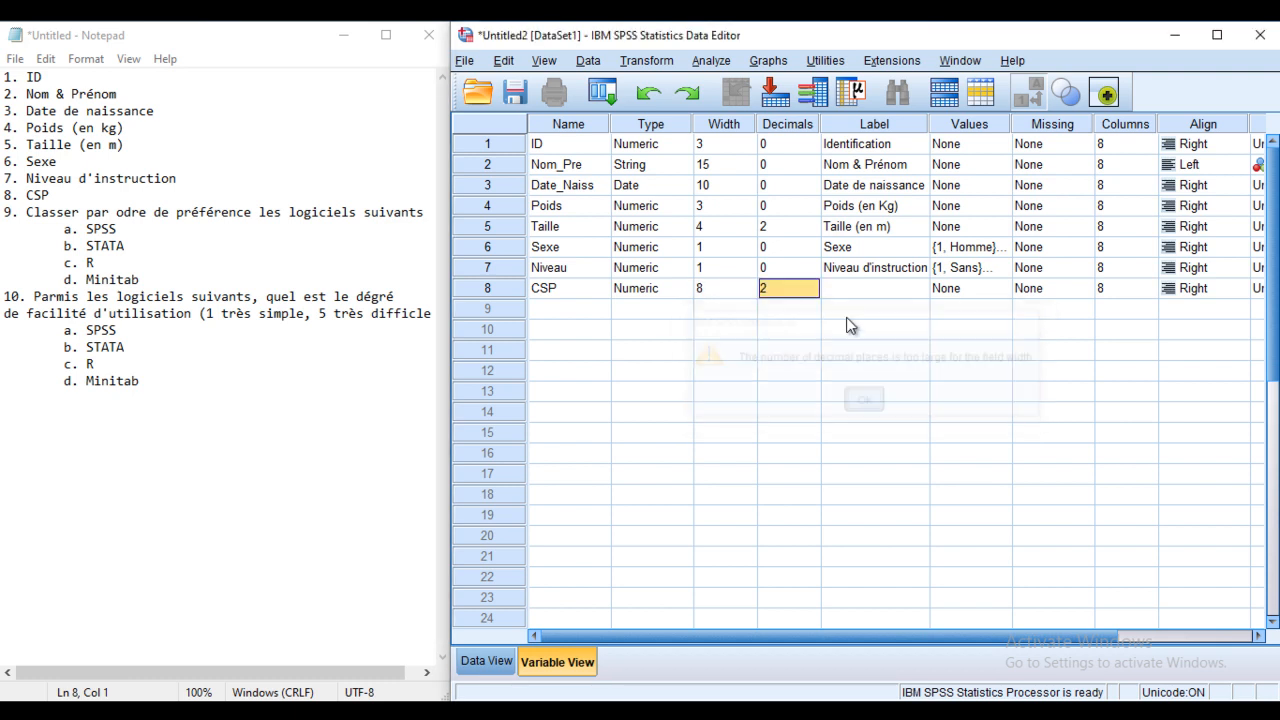
click(812, 292)
click(813, 294)
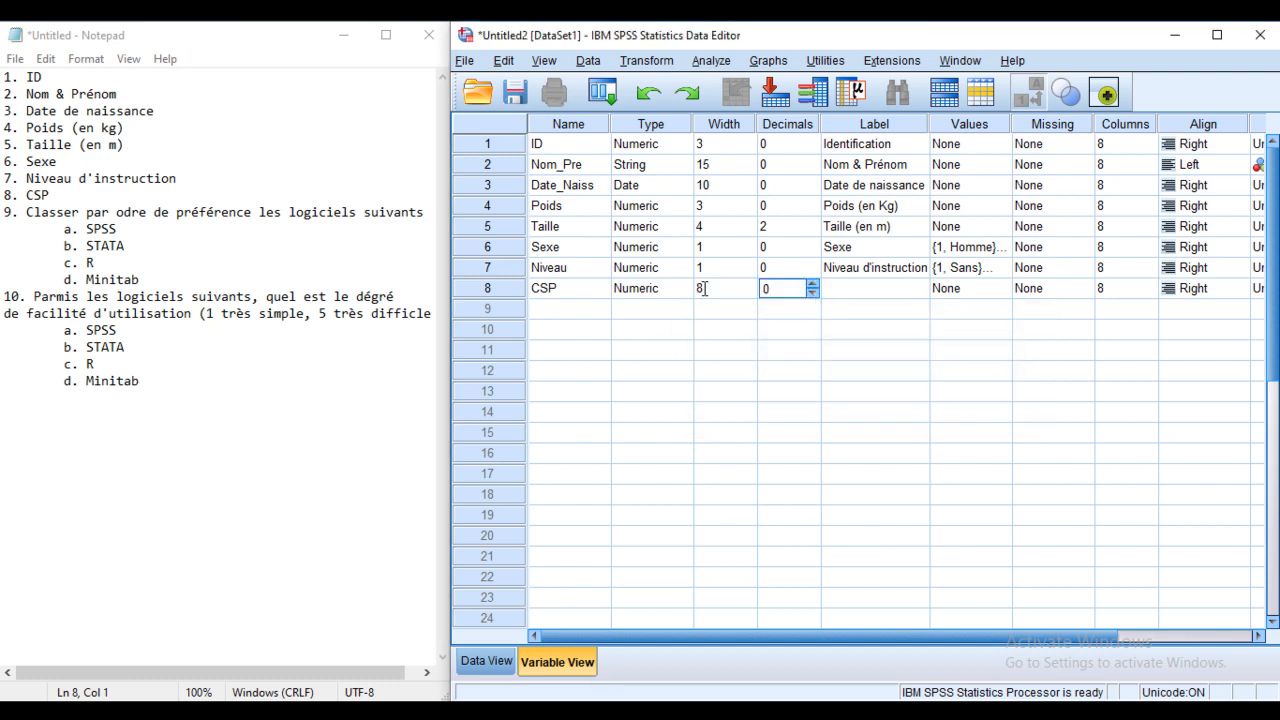
click(700, 288)
text(1)
click(846, 288)
click(849, 290)
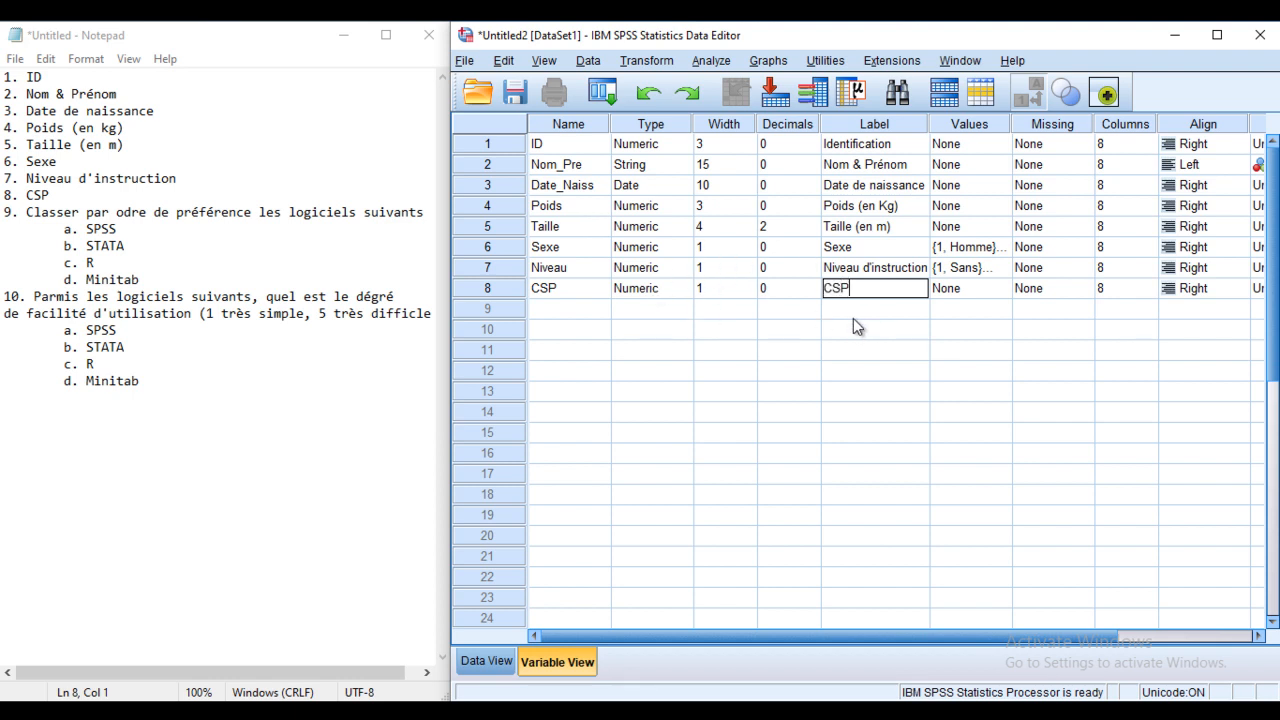
Step: Add CSP value labels 1 = Chômeur and 2 = Focntions libérales
click(1005, 289)
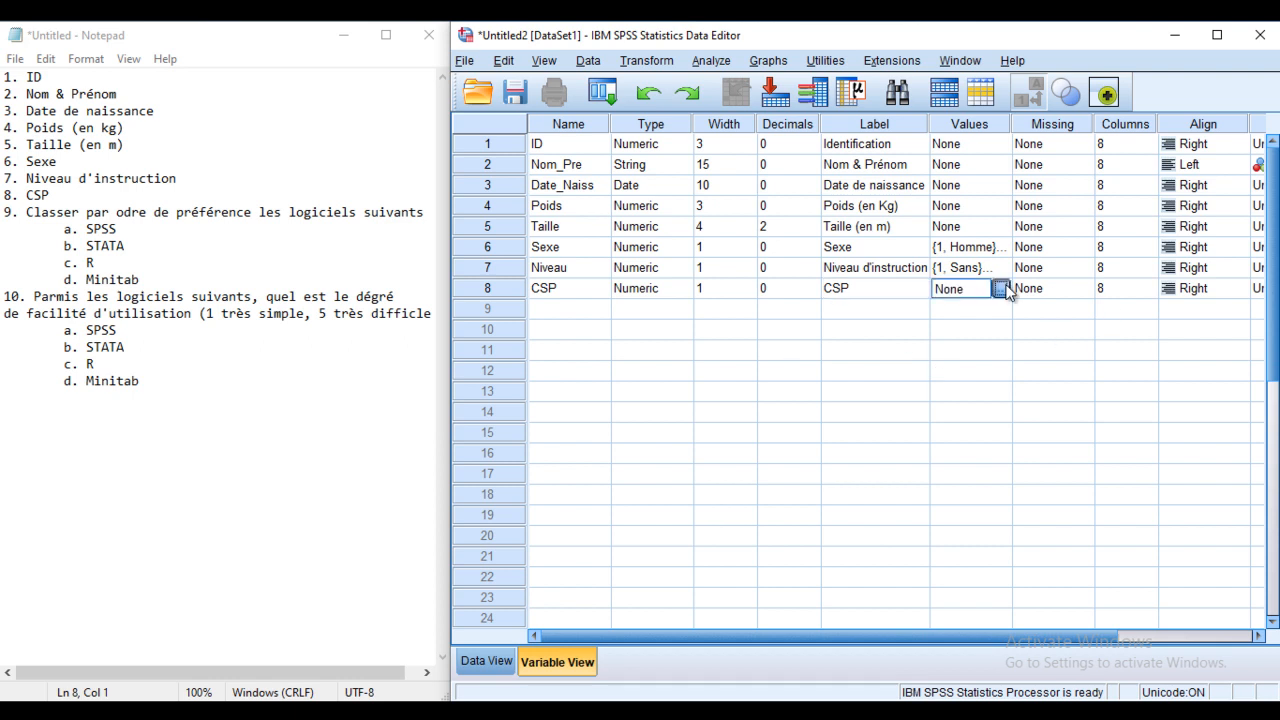
click(1001, 289)
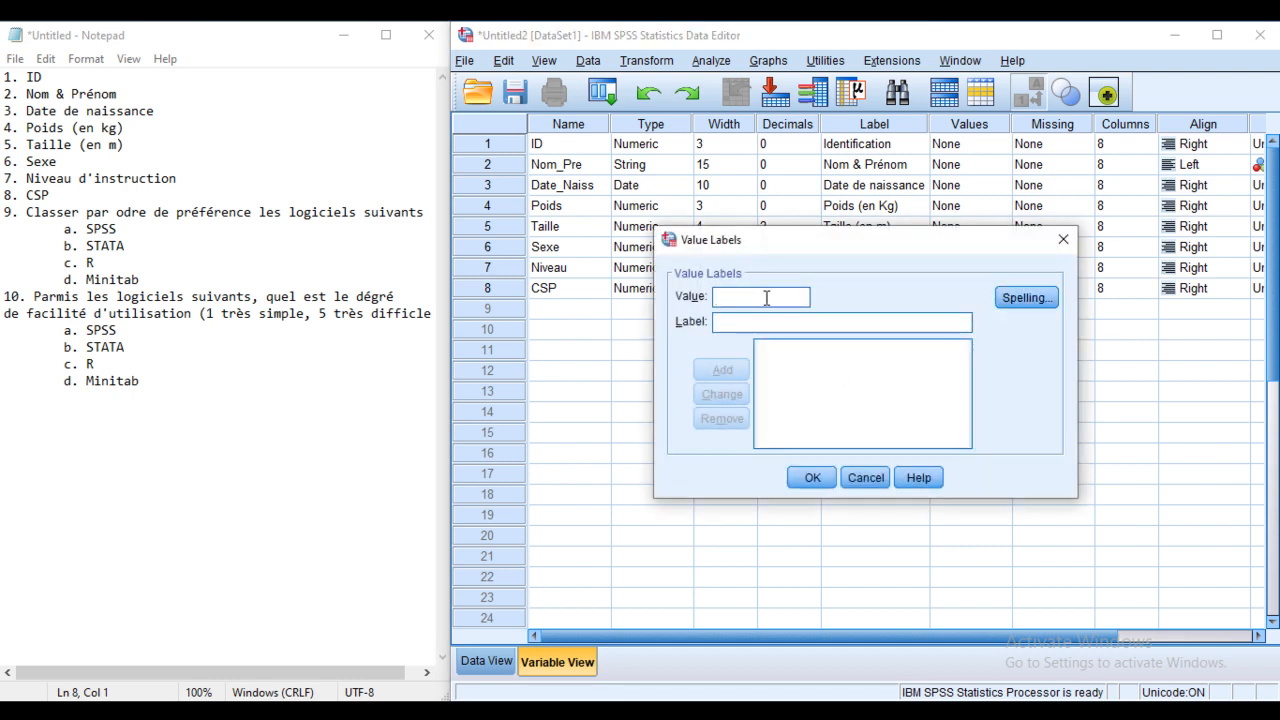
text(1)
click(740, 321)
text(C)
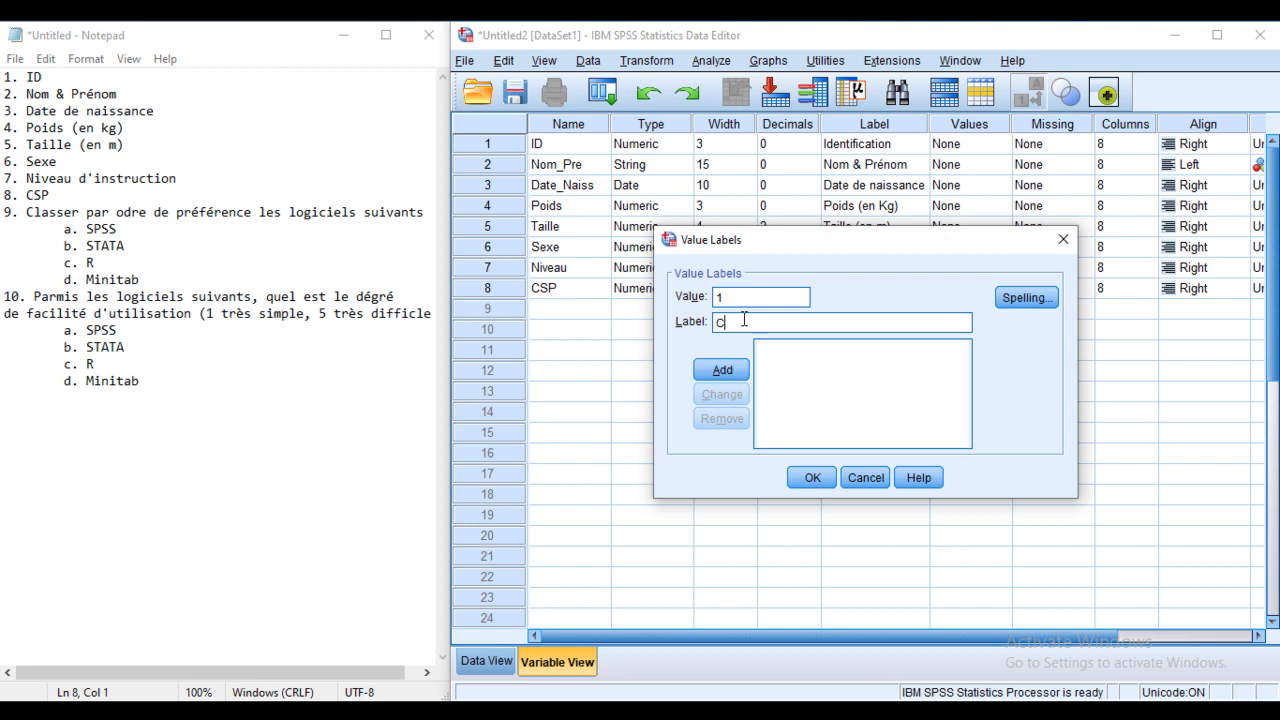
text(hômeur)
click(721, 370)
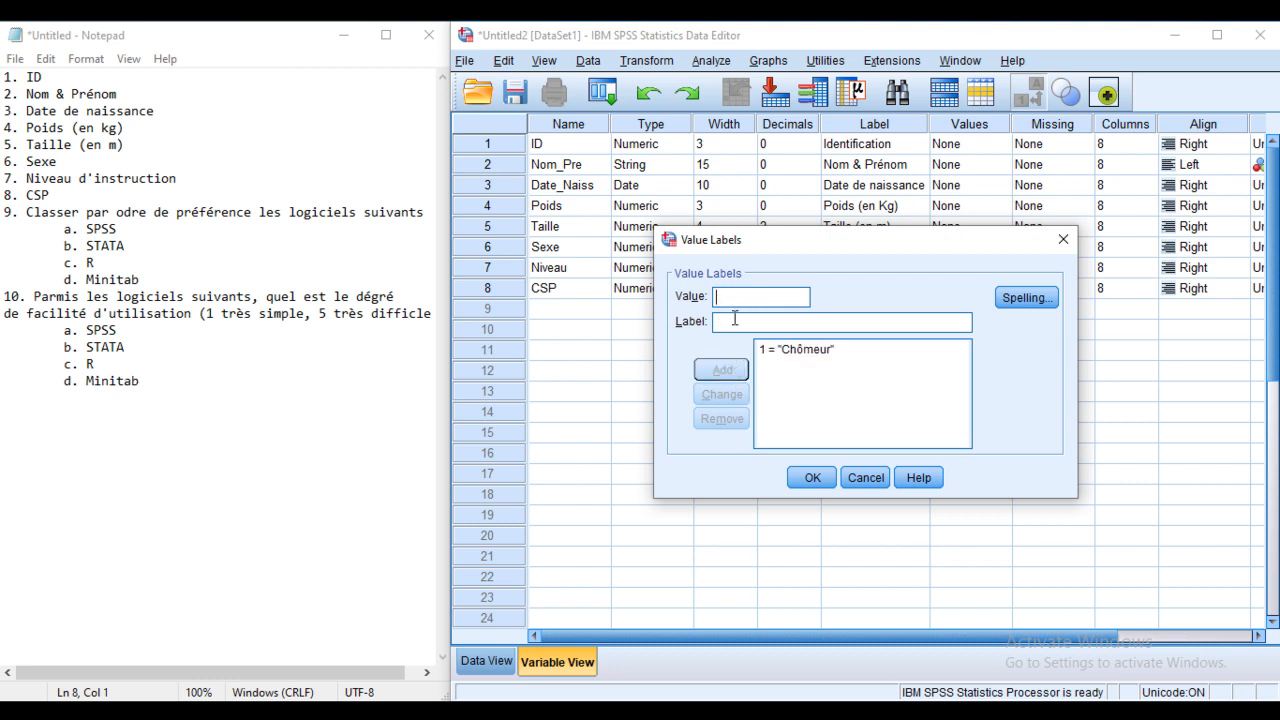
text(2)
click(752, 320)
text(Focntion)
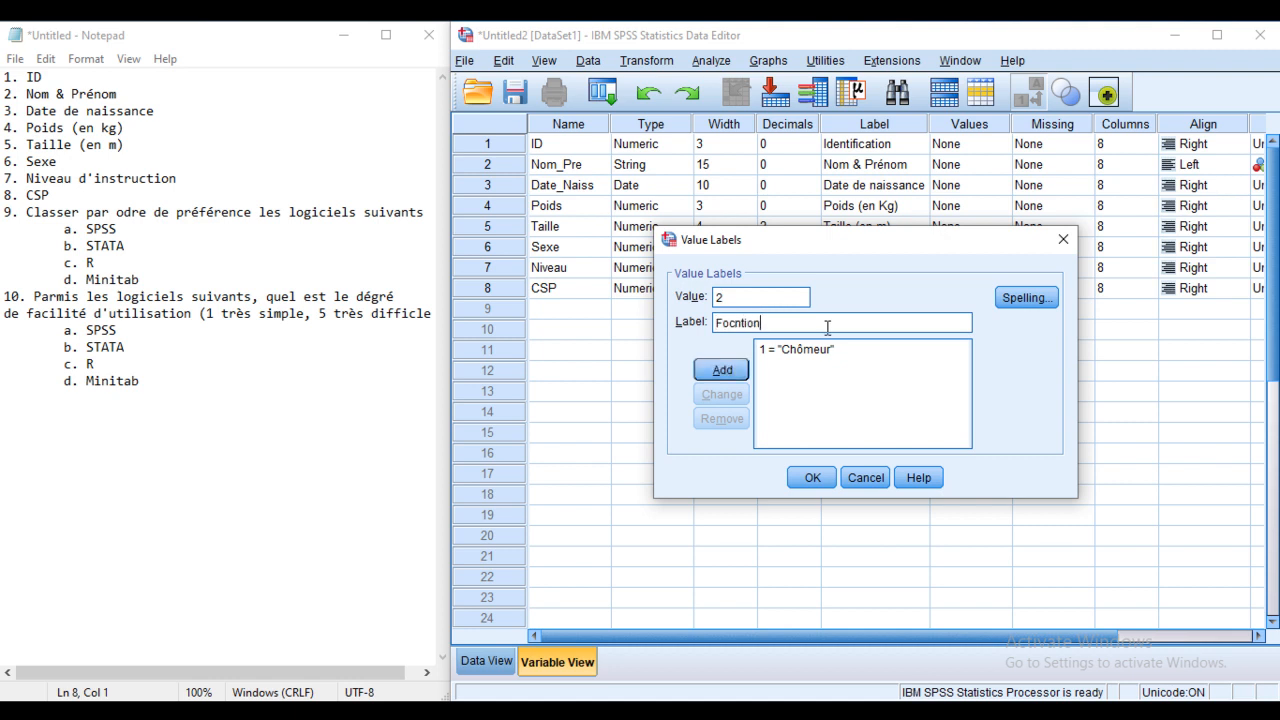
text(s libérales)
click(768, 323)
text(s)
click(718, 372)
Step: Add labels 3 = Fonctions Pub and 4 = Retraité, then confirm the CSP value labels
click(757, 294)
text(3)
click(740, 322)
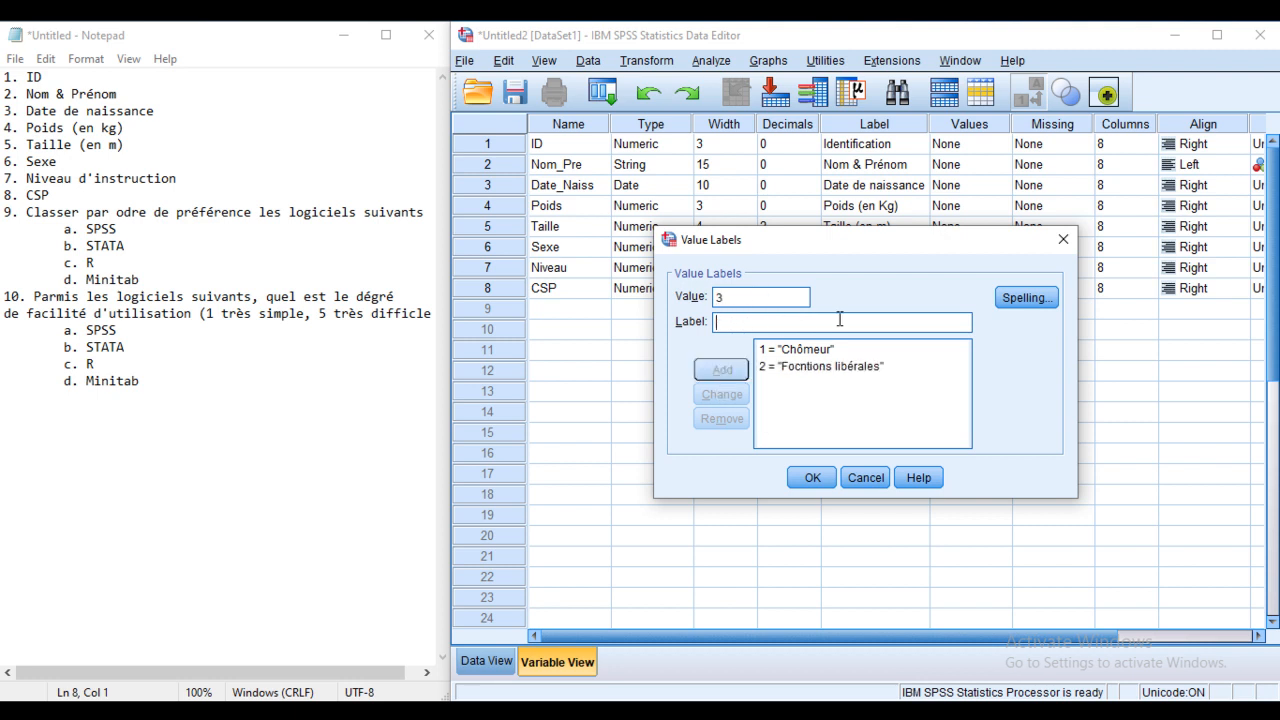
text(Fonction)
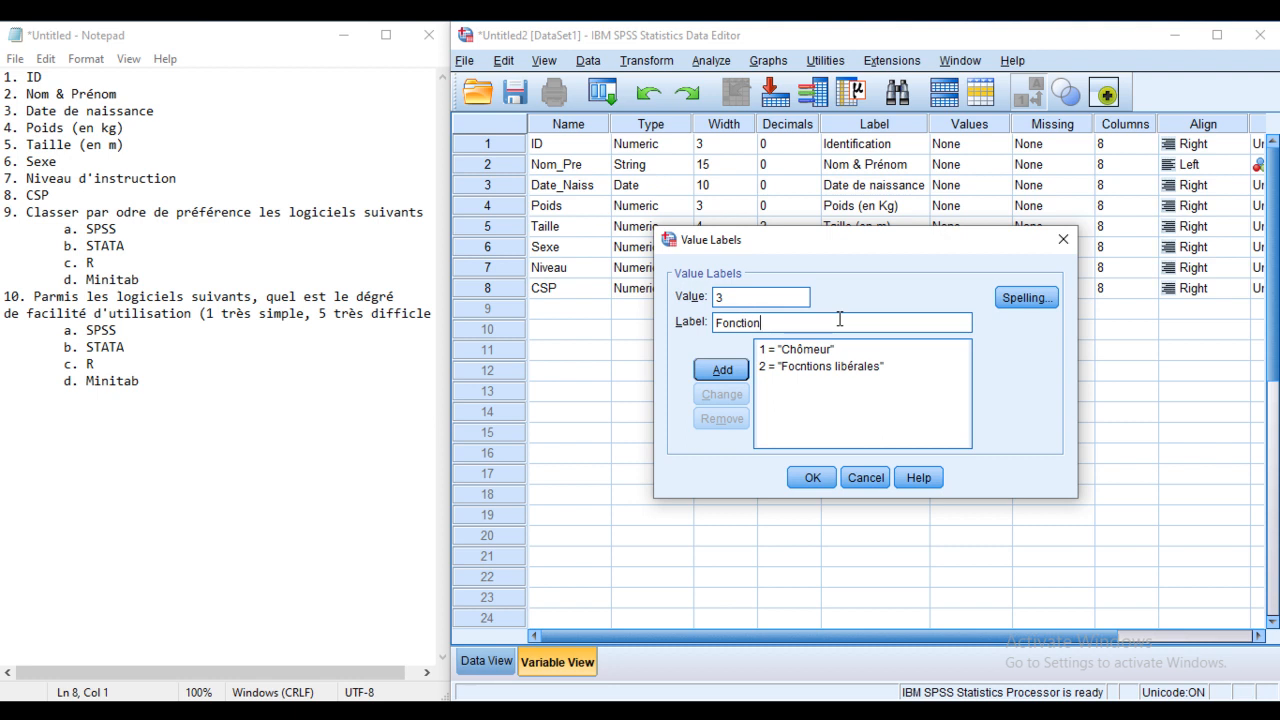
text(s )
text(Pi)
text(ub)
click(731, 372)
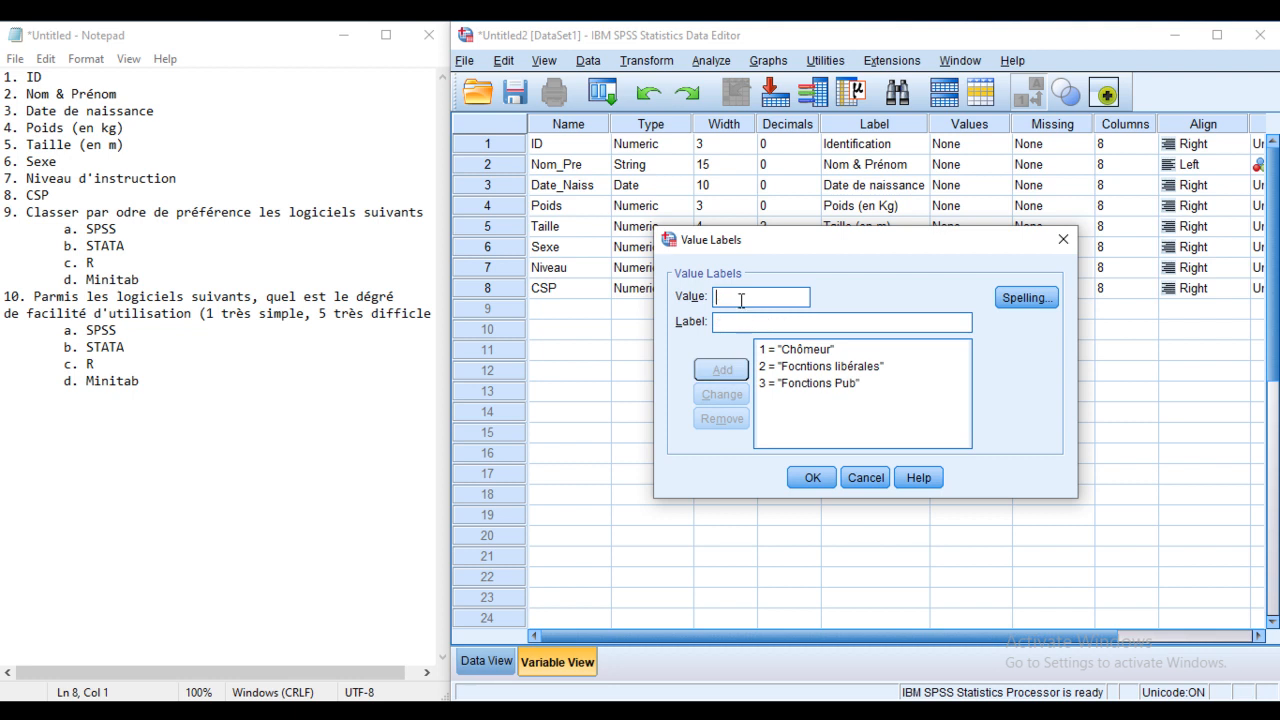
text(4)
click(740, 320)
text(Retraité)
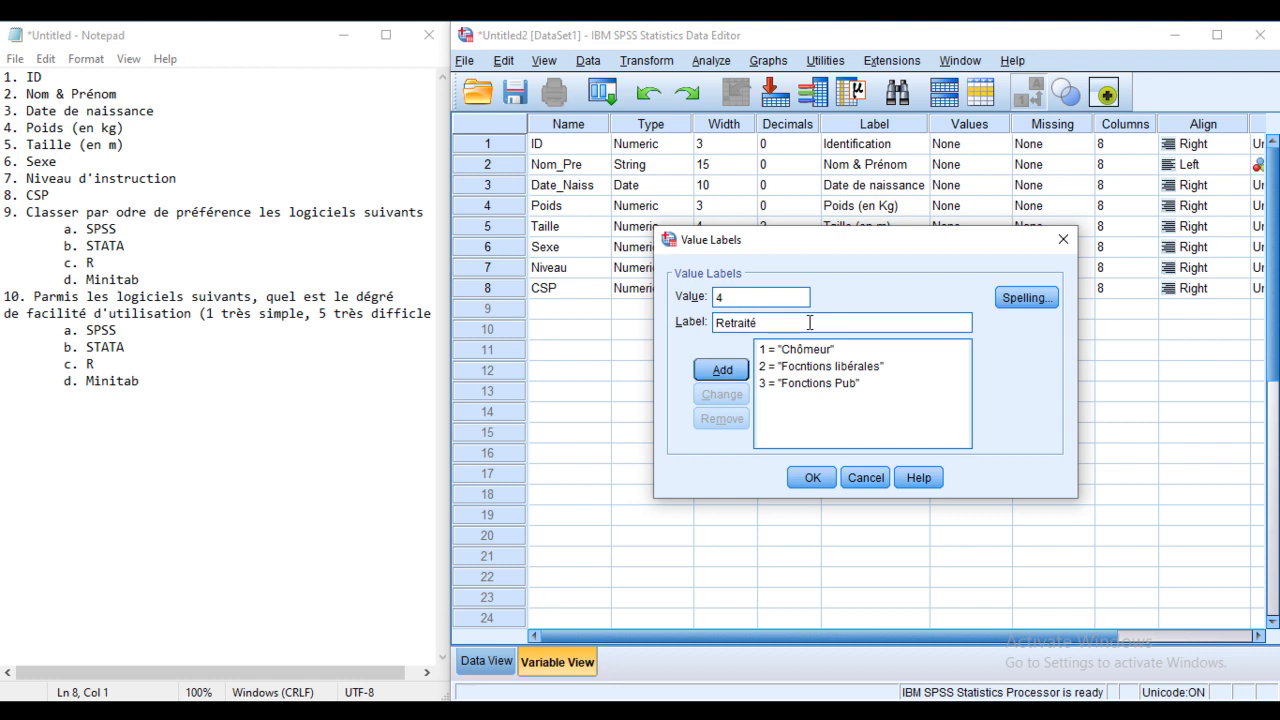
click(713, 373)
click(811, 478)
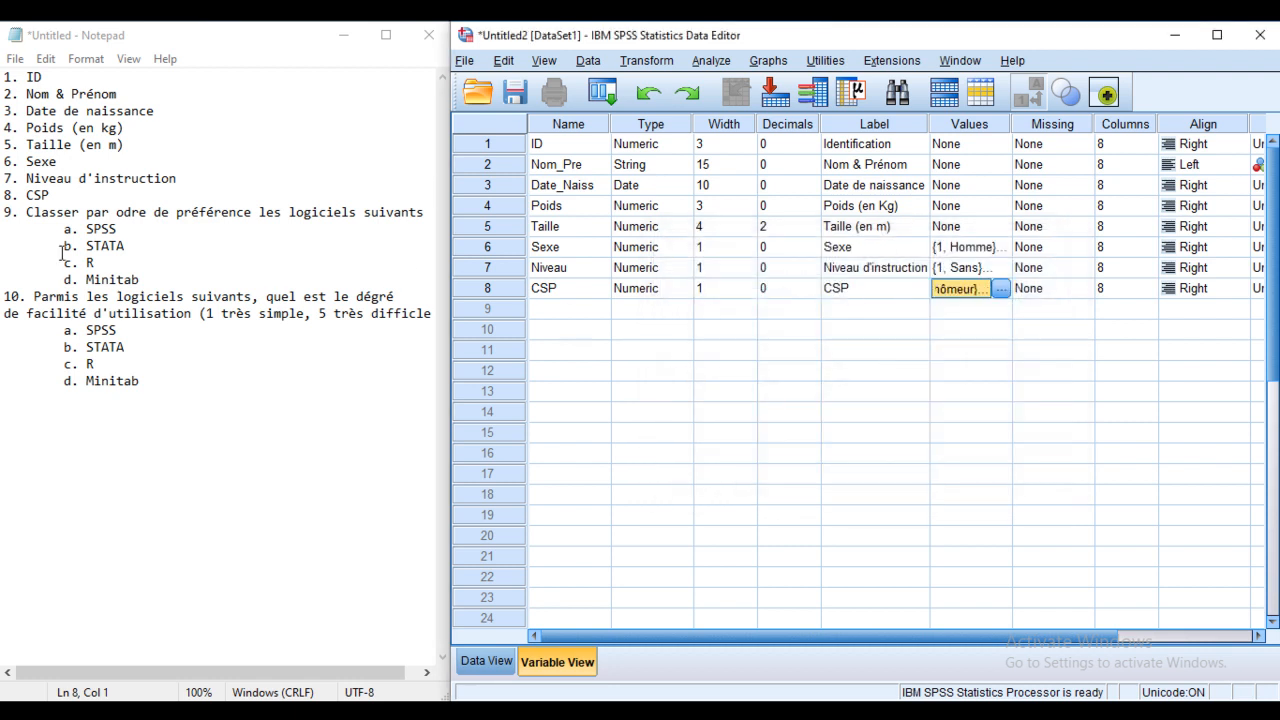
Step: In the notes table, highlight the R1 ranks: SPSS 1, STATA 2, Minitab 4
click(578, 312)
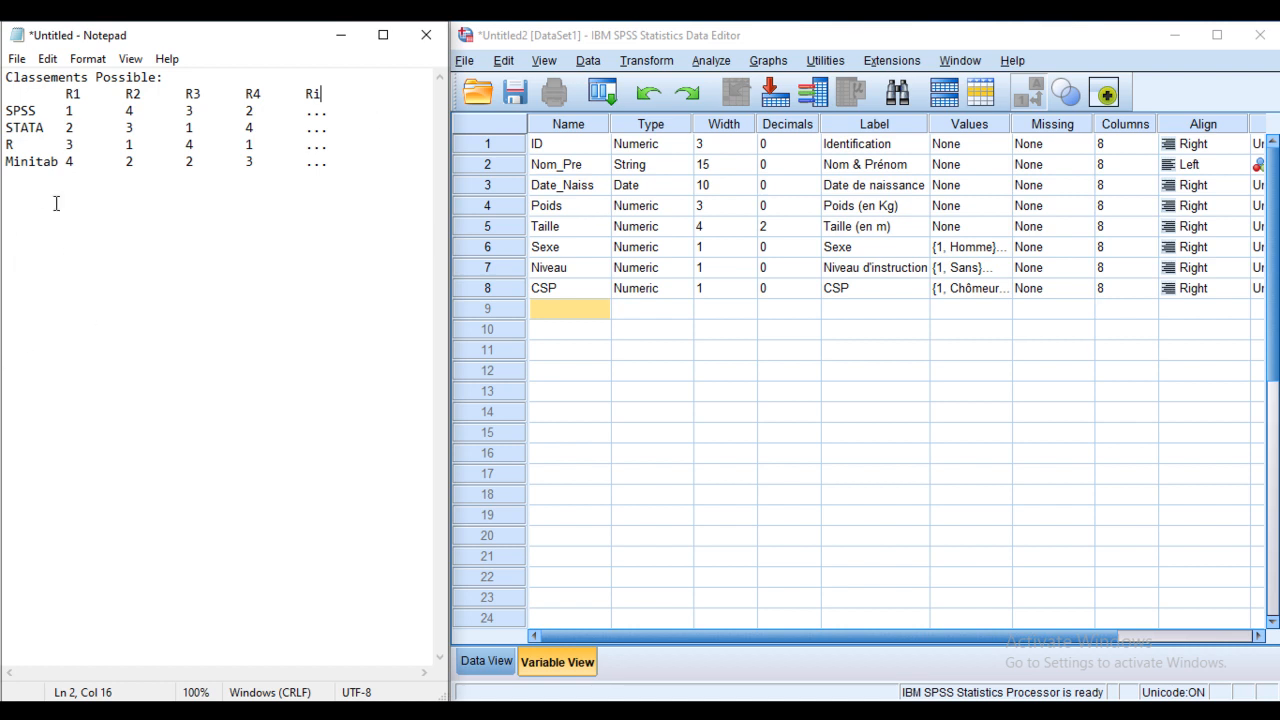
click(36, 111)
click(5, 111)
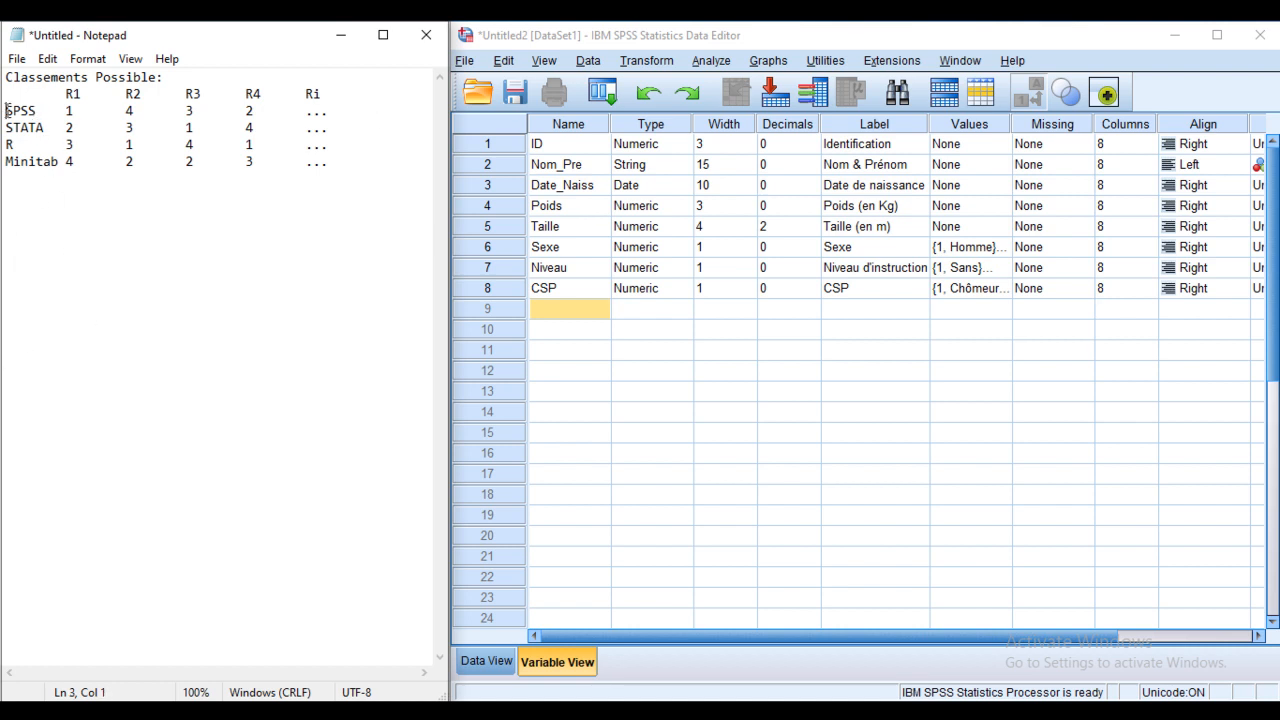
click(76, 111)
key(shift+Left)
click(67, 127)
key(shift+Right)
click(76, 144)
click(75, 161)
key(shift+Left)
Step: Highlight the R2 ranks: SPSS 4, STATA 3, R 1
click(134, 97)
click(134, 111)
key(shift+Left)
click(134, 128)
key(shift+Left)
click(131, 144)
key(shift+Left)
Step: Highlight SPSS's ranks across all rankings, then return to the SPSS data editor
drag(61, 110, 74, 110)
drag(244, 110, 124, 111)
click(128, 111)
click(340, 114)
click(585, 310)
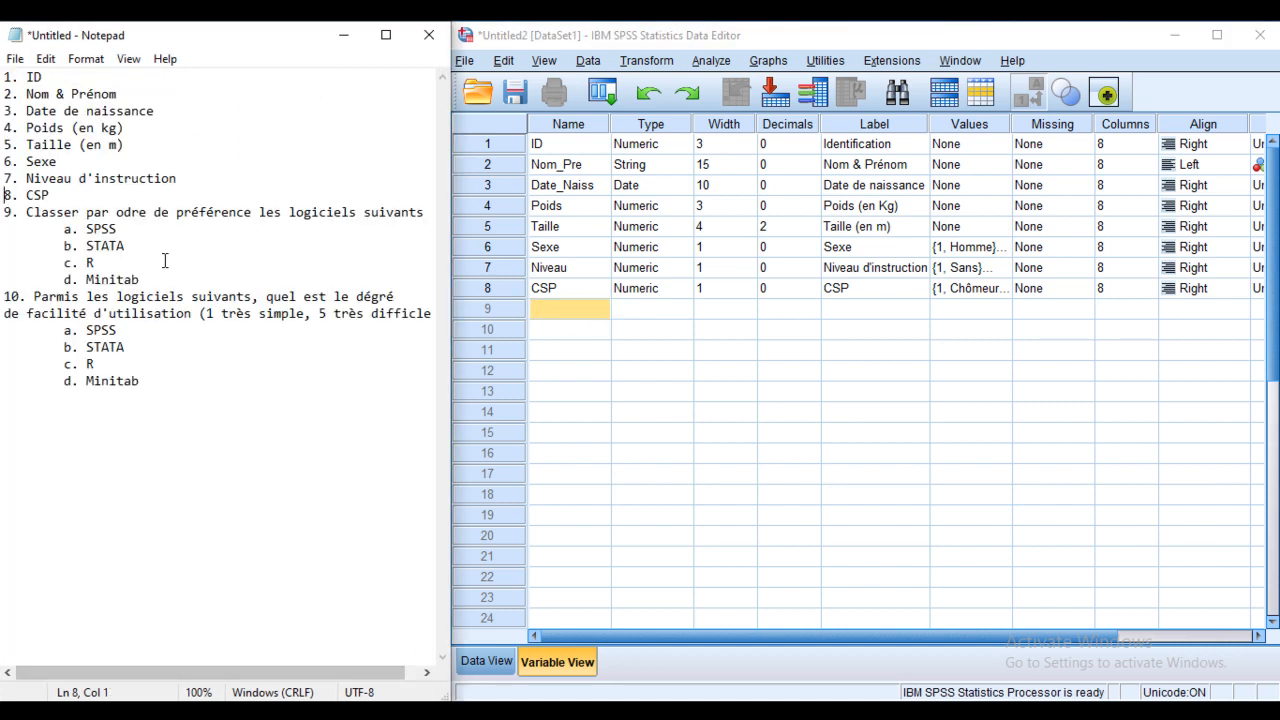
Step: Name row 9's variable Class_SPSS as Numeric with width 1 and 0 decimals
drag(27, 212, 2, 212)
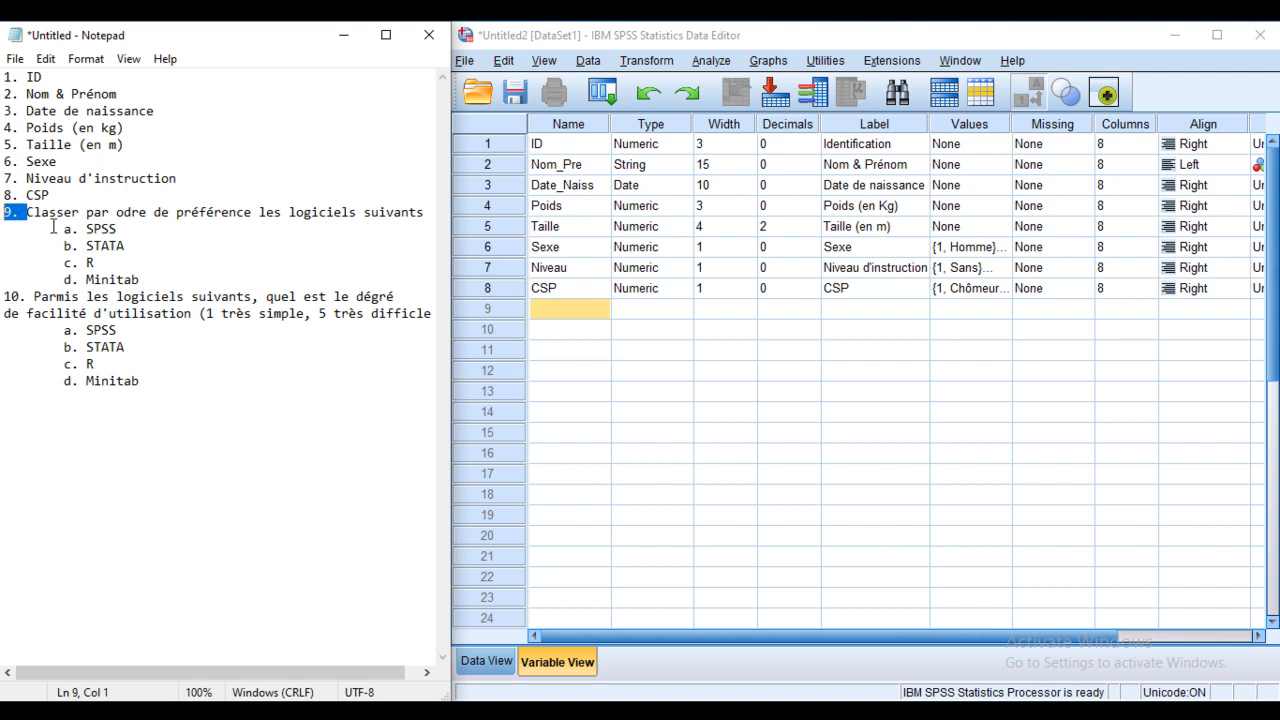
click(568, 309)
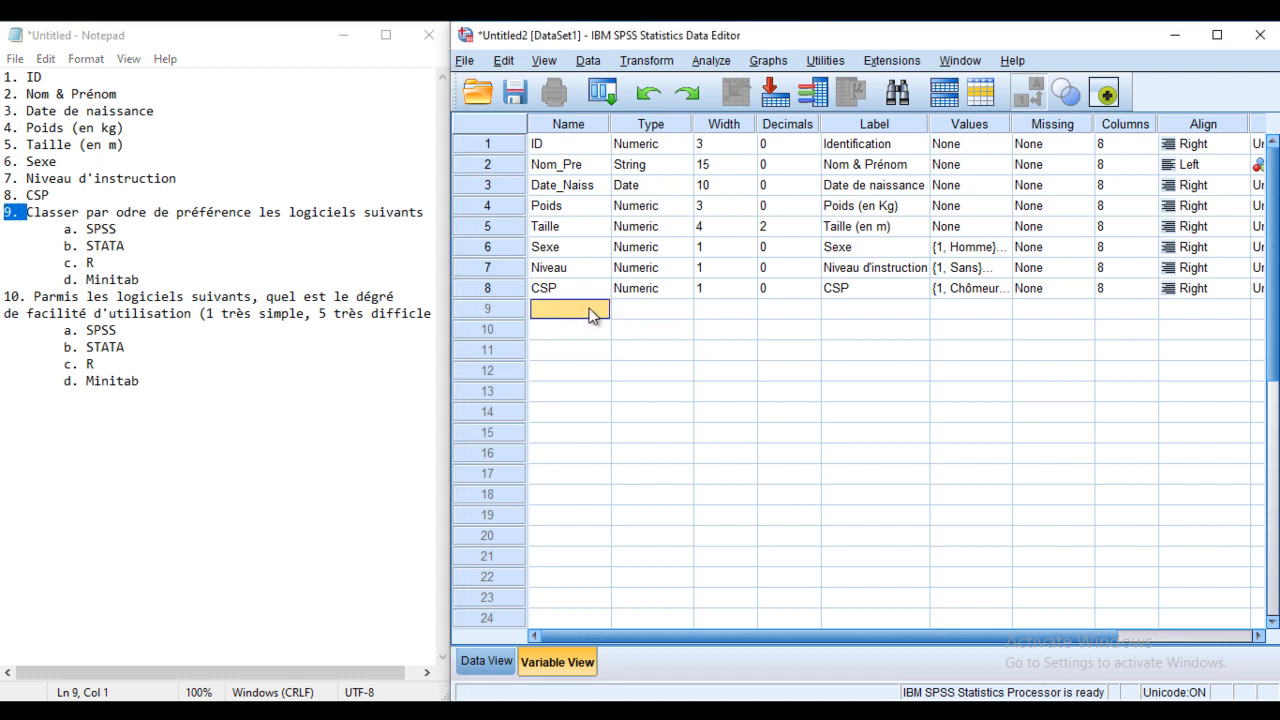
text(Class_SPSS)
click(680, 309)
click(683, 308)
drag(811, 221, 800, 233)
drag(1009, 318, 975, 303)
text(0)
text(1)
click(799, 511)
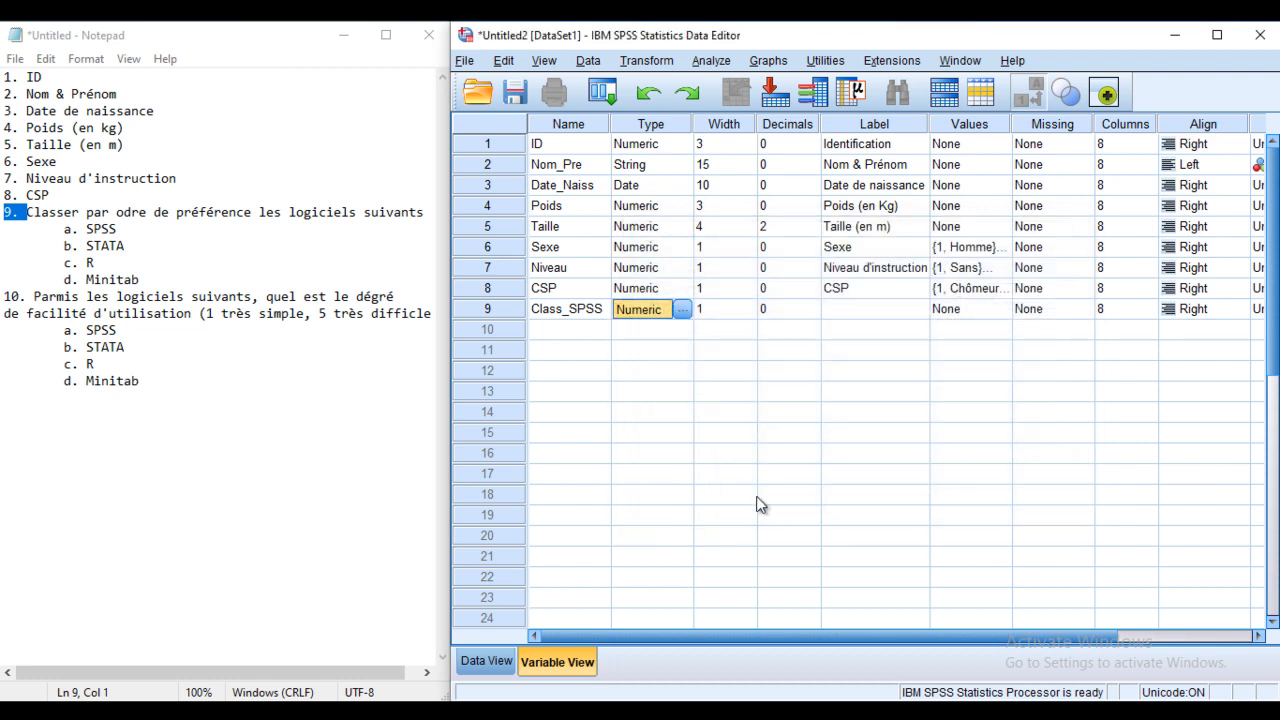
Step: Label Class_SPSS 'Classement de SPSS'
click(846, 312)
text(C)
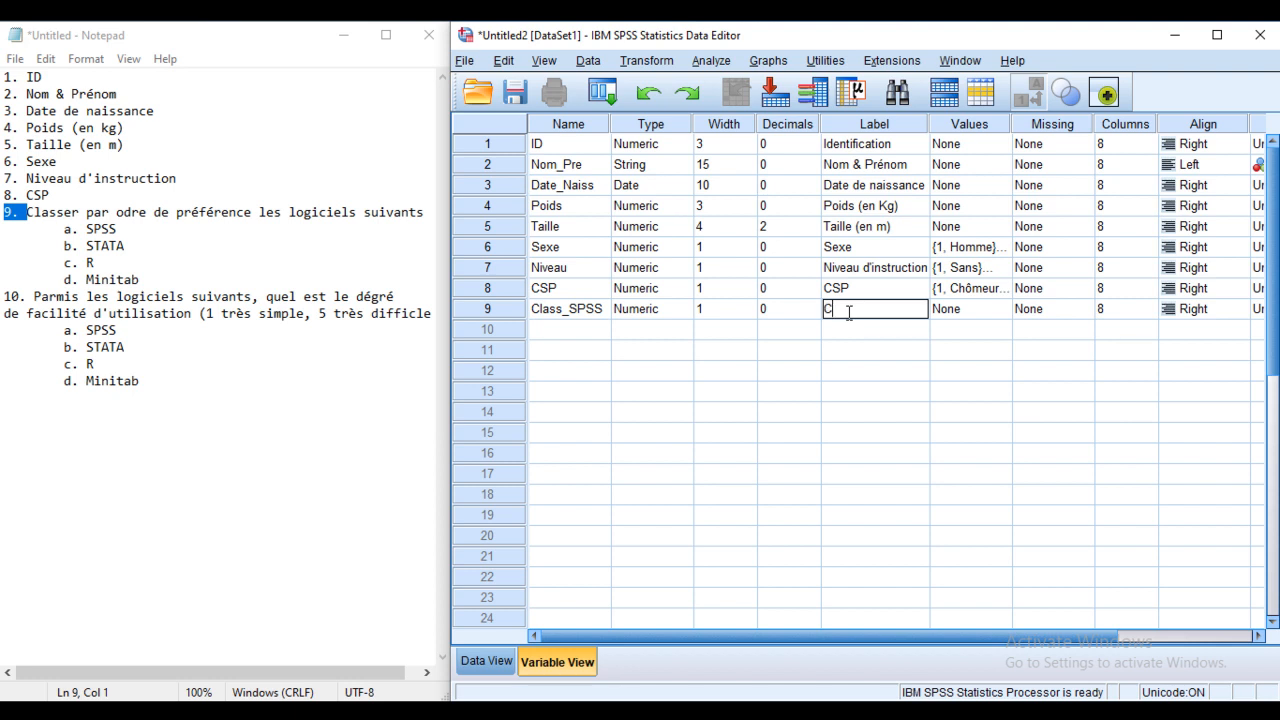
text(lassement de SPSS)
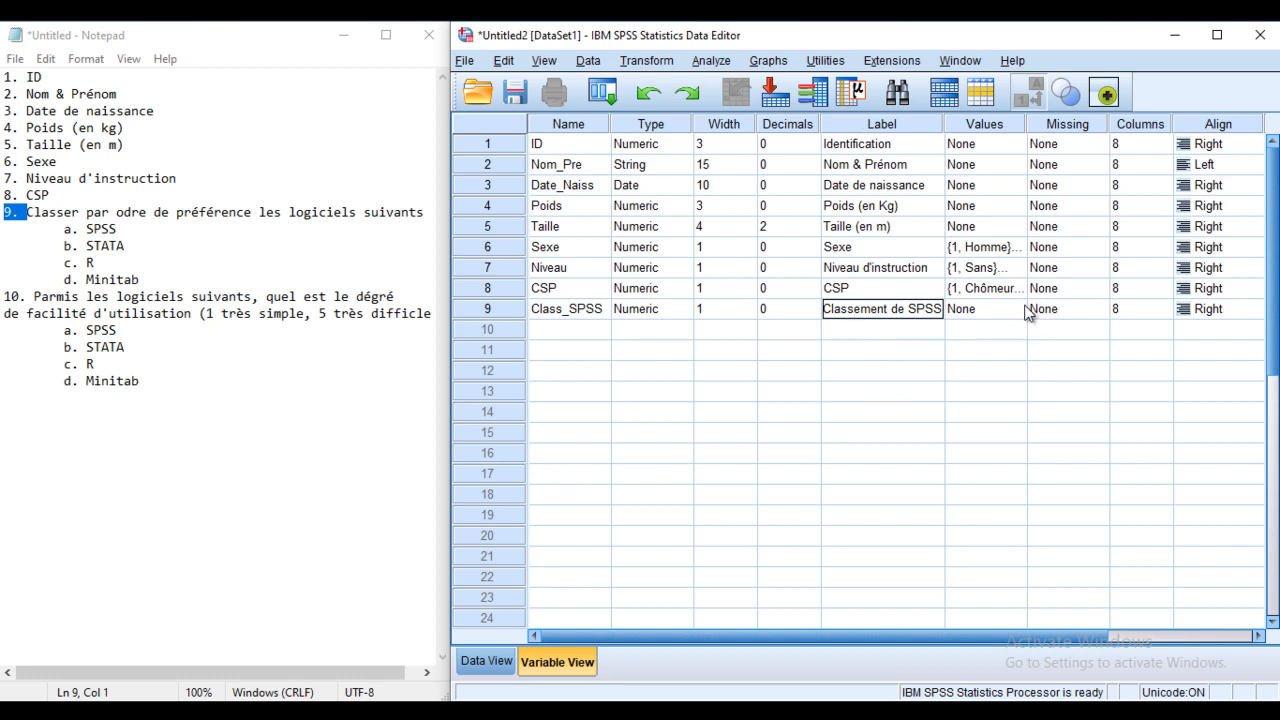
click(1018, 309)
click(1018, 309)
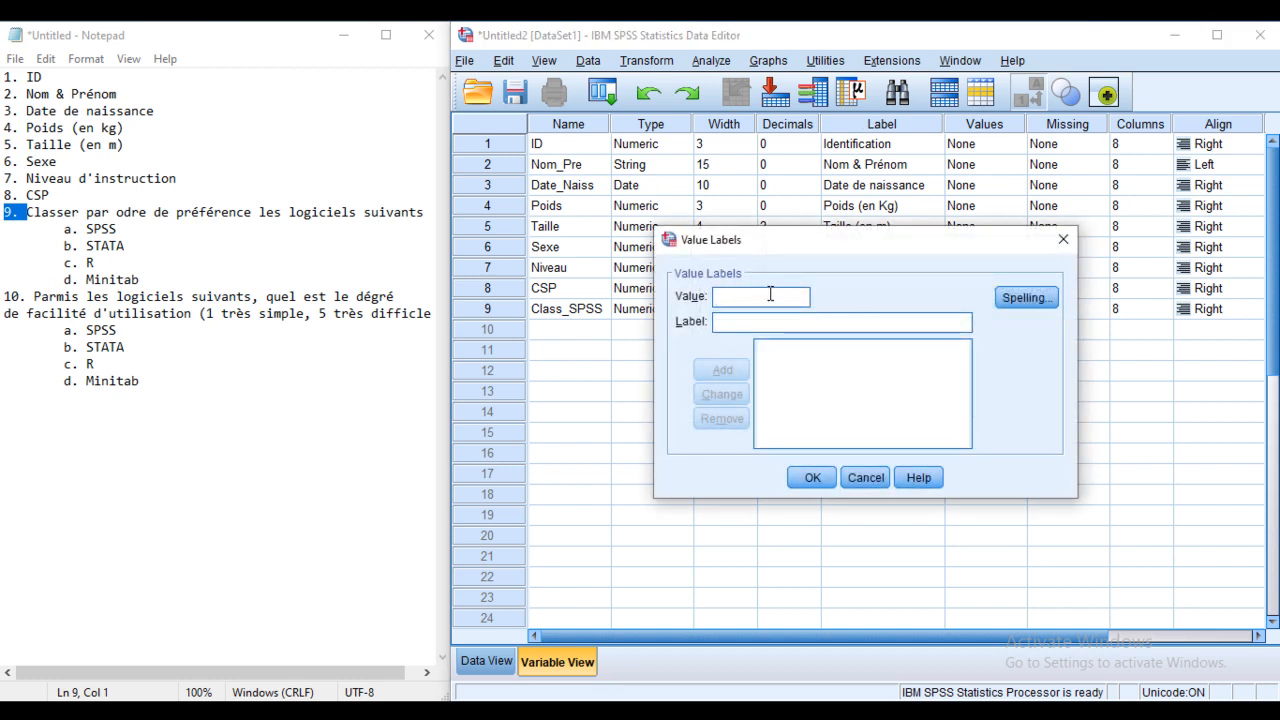
Step: Add Class_SPSS value labels 1 = Classer 1er and 2 = Classer 2ème
text(1)
click(750, 320)
text(Classer)
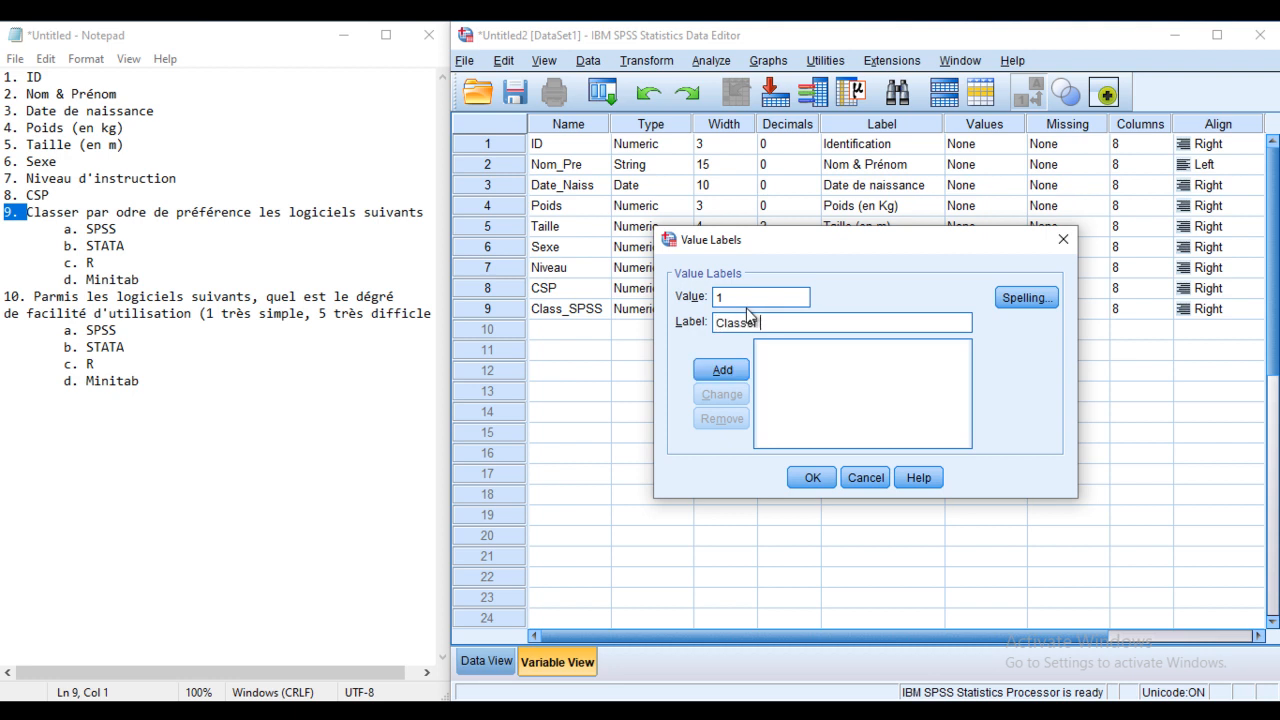
text( 1er)
click(721, 370)
text(2)
click(741, 320)
text(Classer 2)
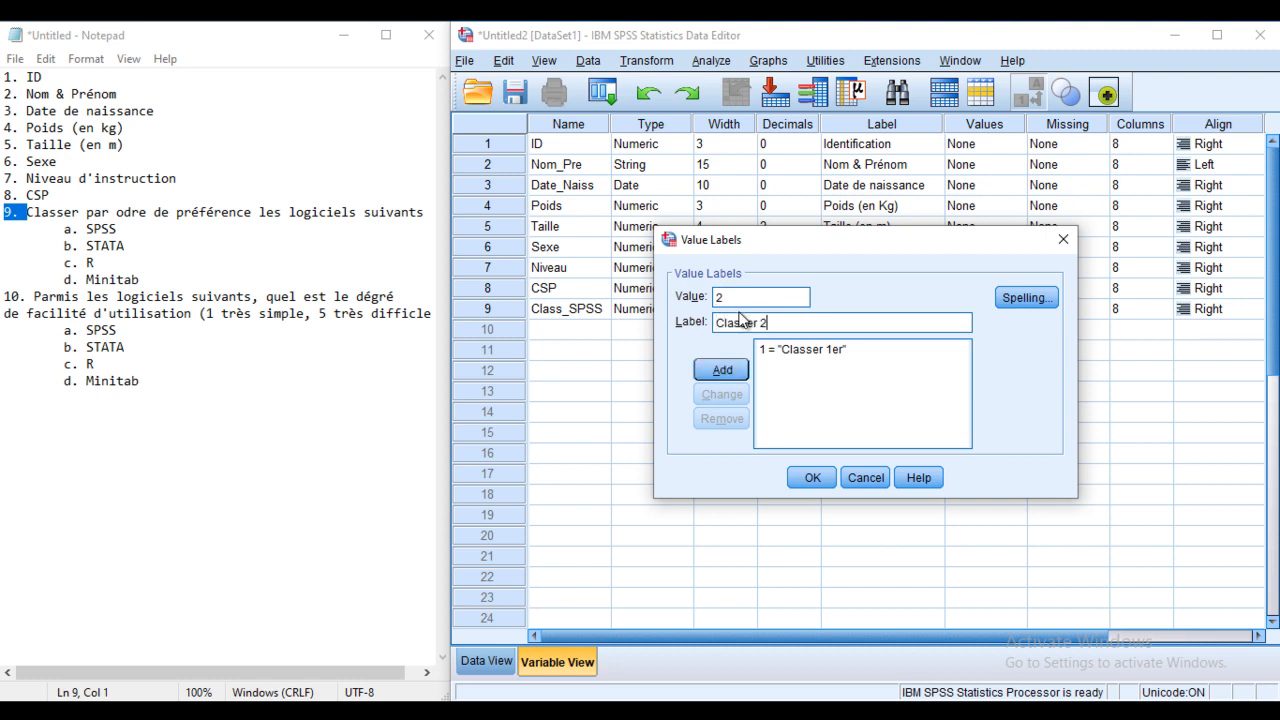
text(ème)
click(722, 370)
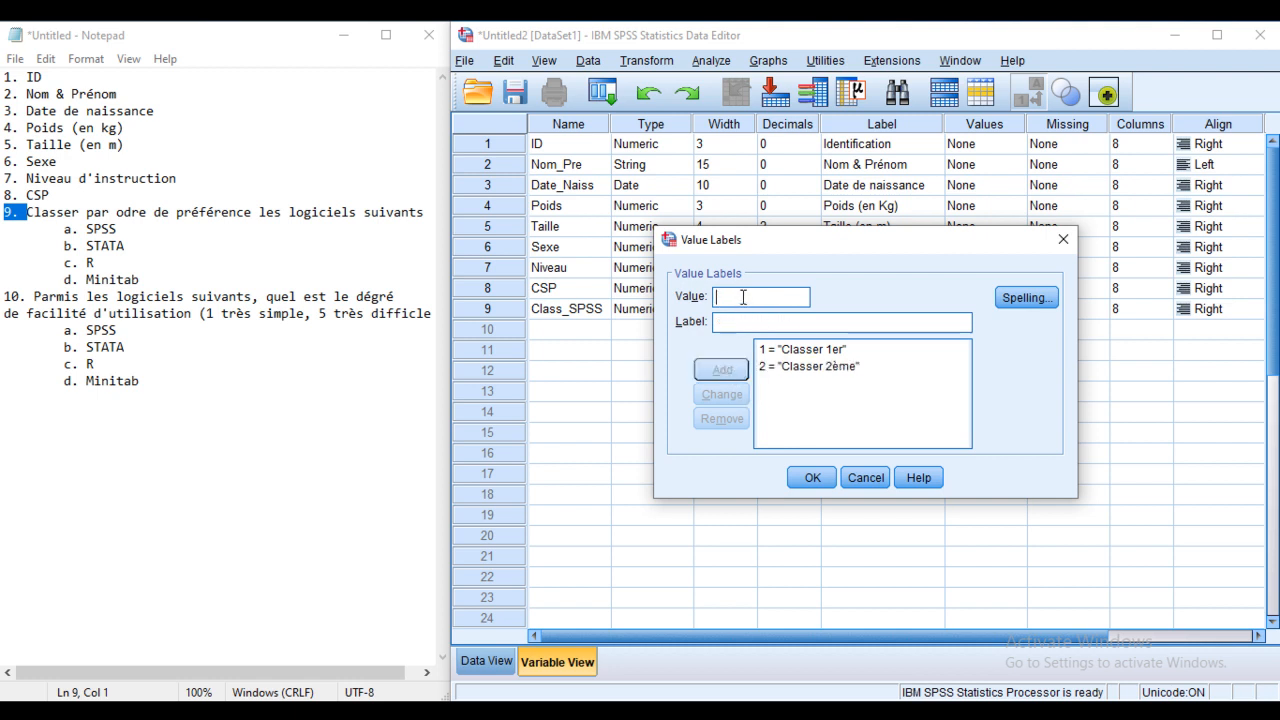
Step: Add 3 = Classer 3ème and 4 = Classer 4ème, then confirm the labels
text(Cla)
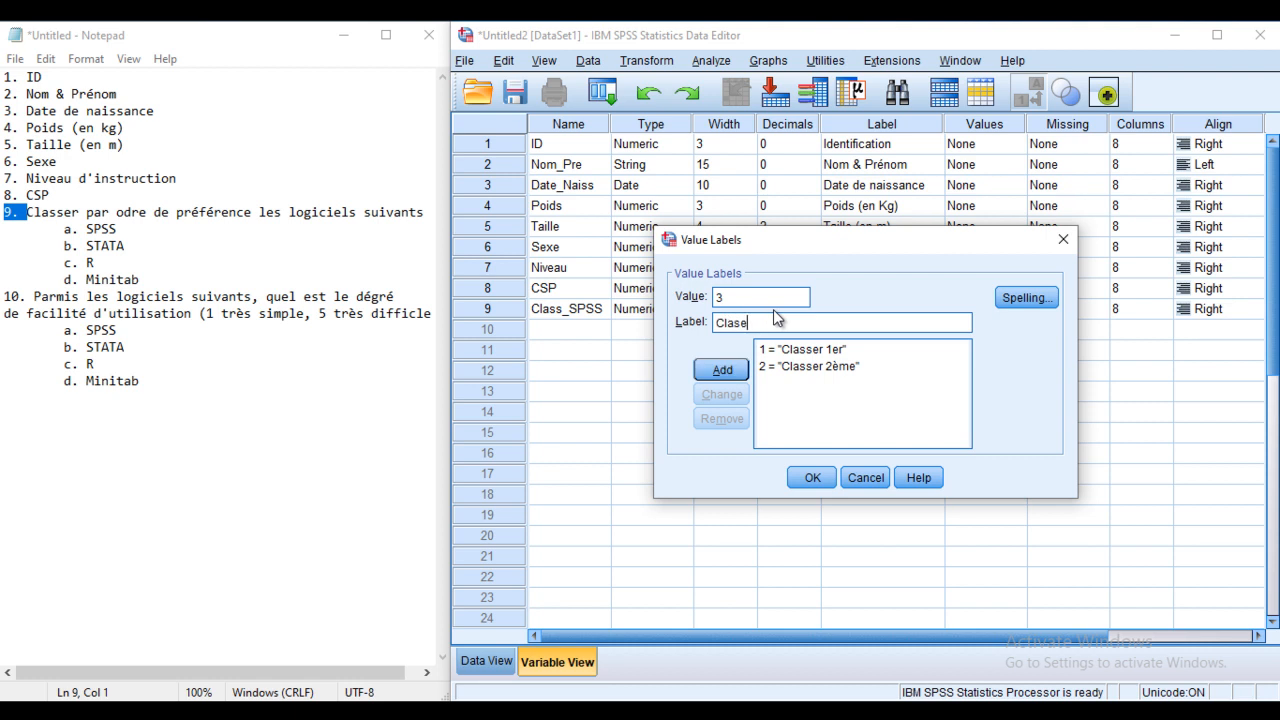
text(sser 3ème)
click(716, 371)
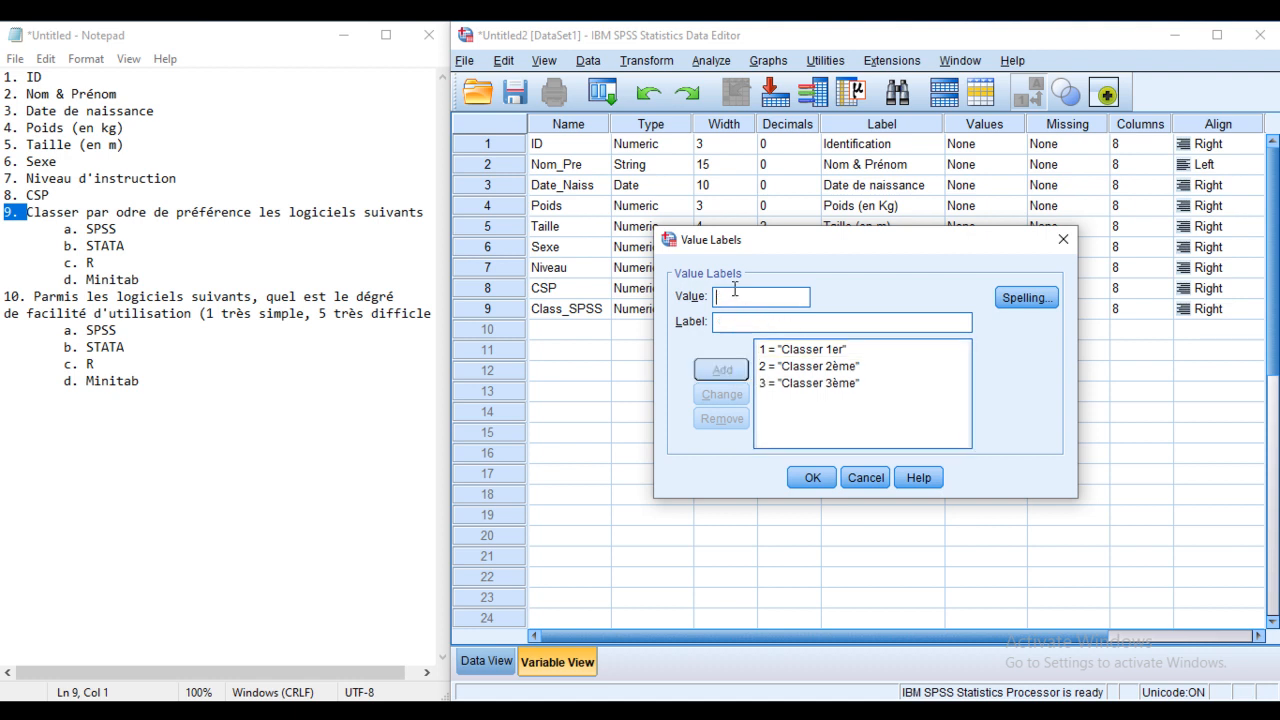
text(4)
click(783, 321)
text(Cl)
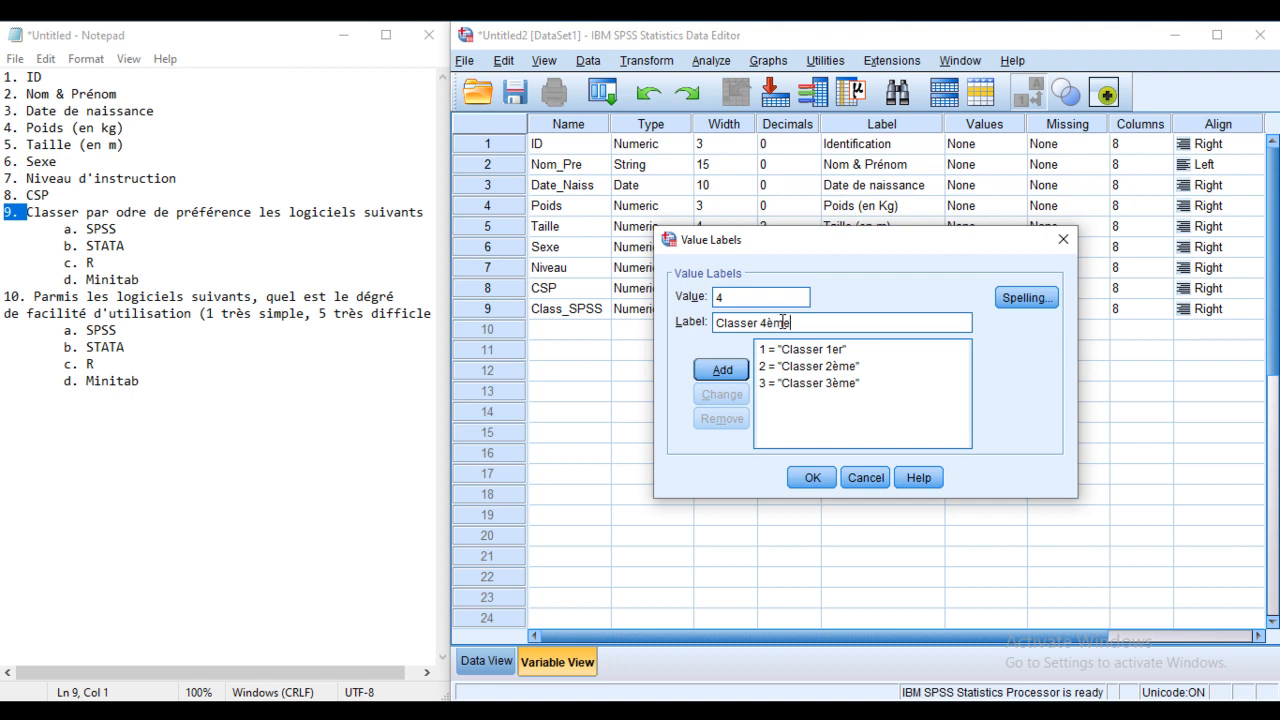
click(723, 372)
click(813, 477)
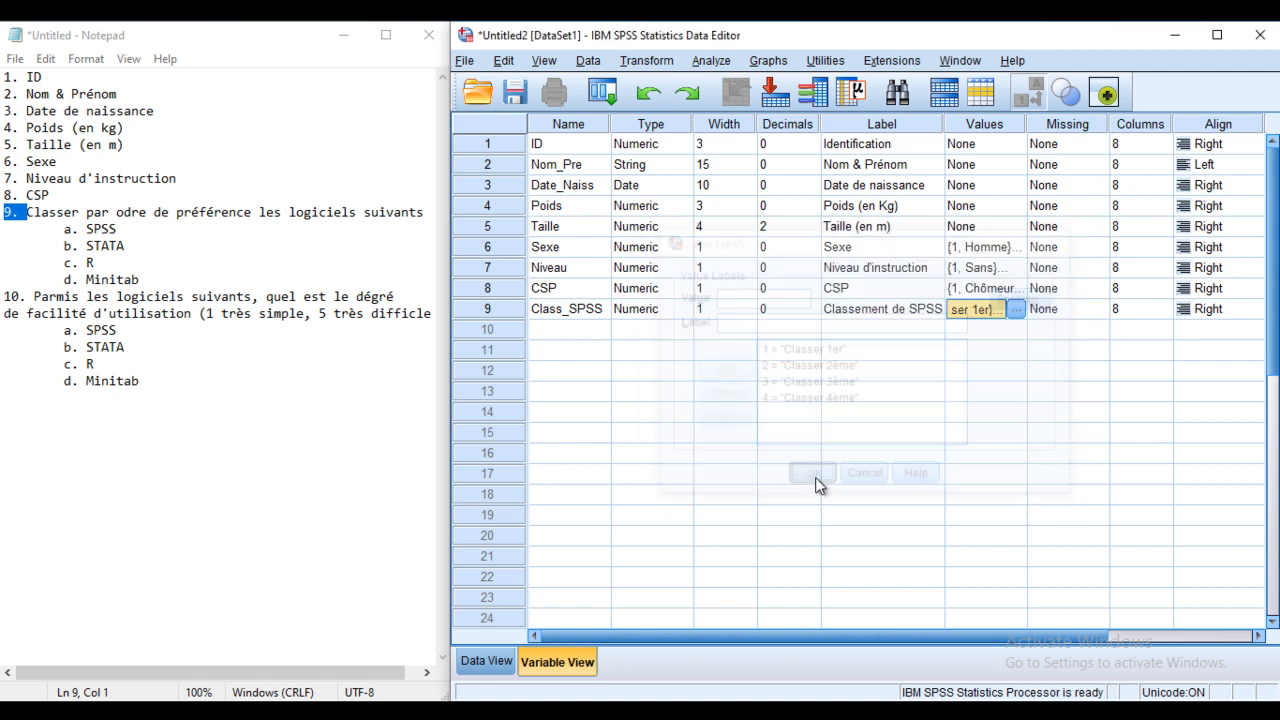
Step: Create Class_STATA in row 10 as Numeric with width 1
click(575, 335)
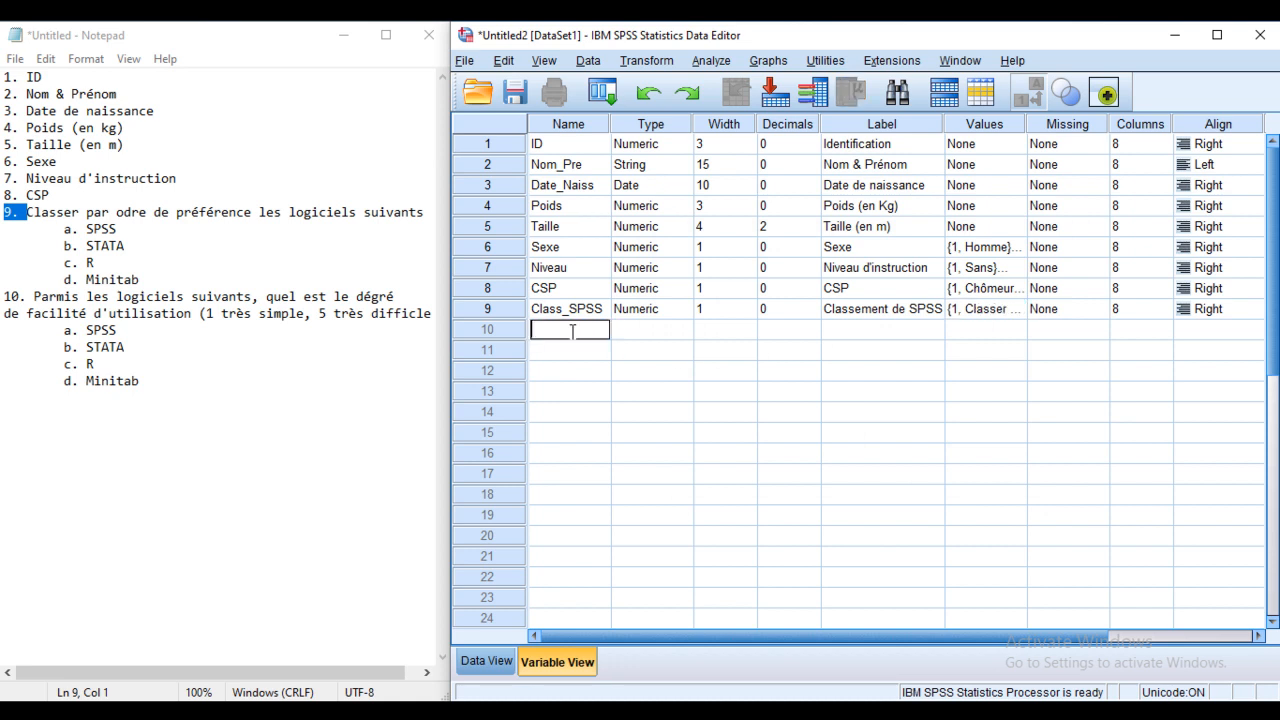
text(Class_STATA)
click(725, 331)
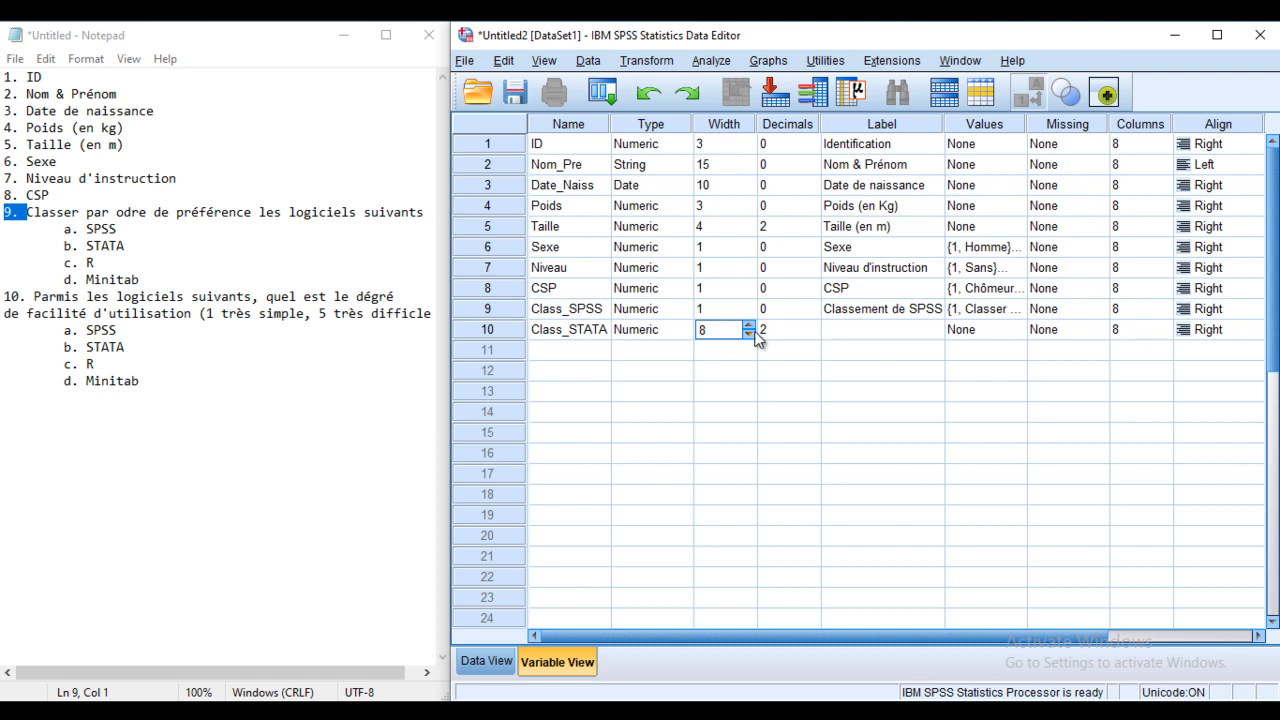
click(790, 331)
click(746, 334)
click(681, 331)
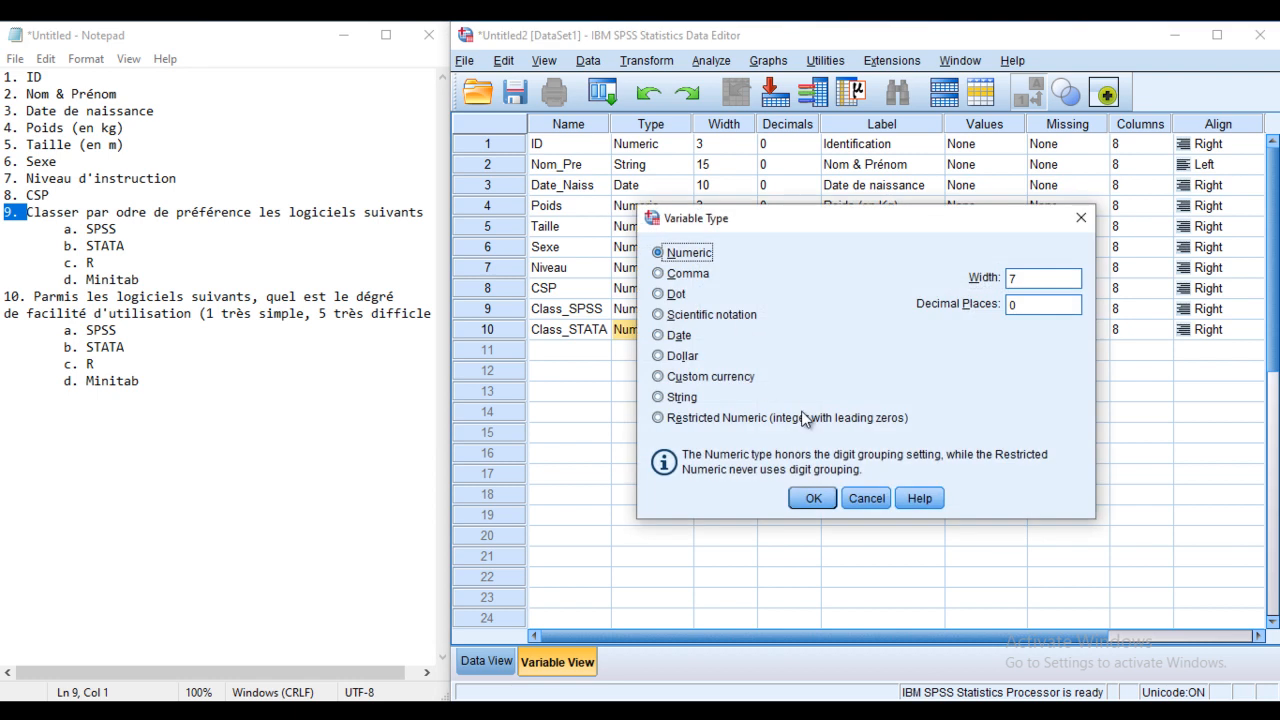
double_click(1013, 279)
text(1)
click(811, 498)
Step: Label Class_STATA 'Classement de STATA' and name row 11's variable Class_R
click(857, 333)
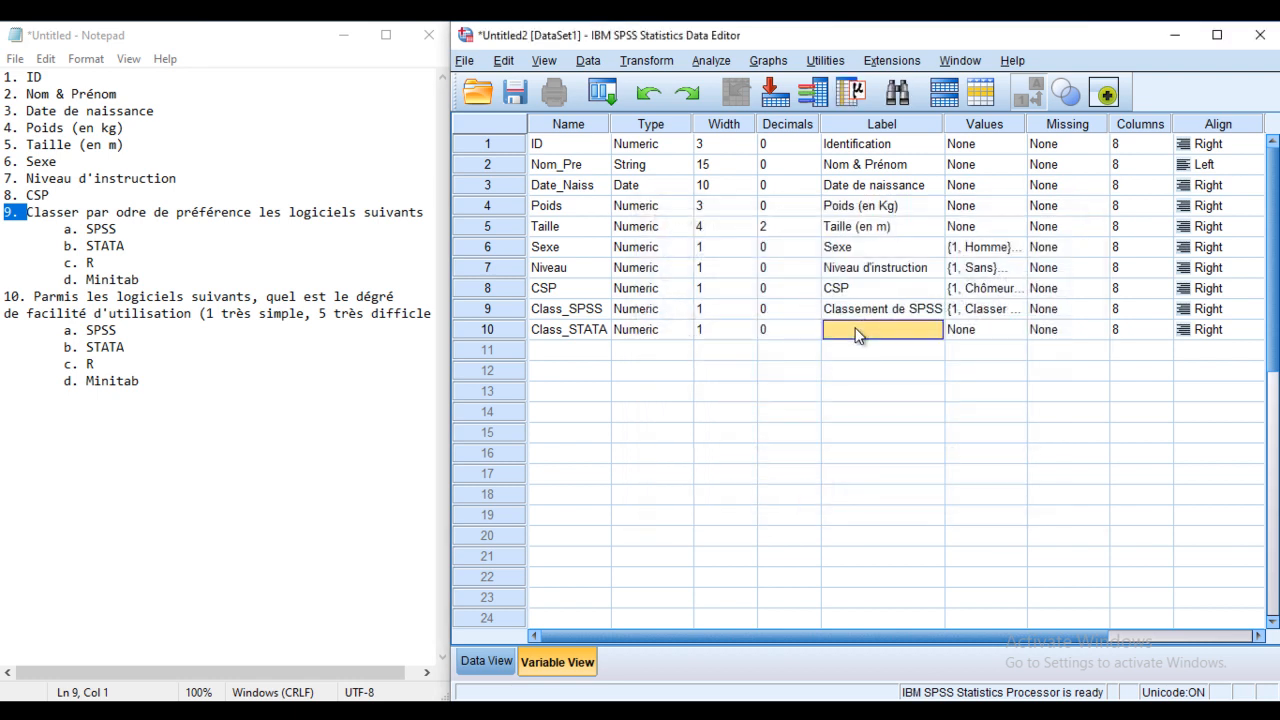
click(866, 333)
text(Classement de STATA)
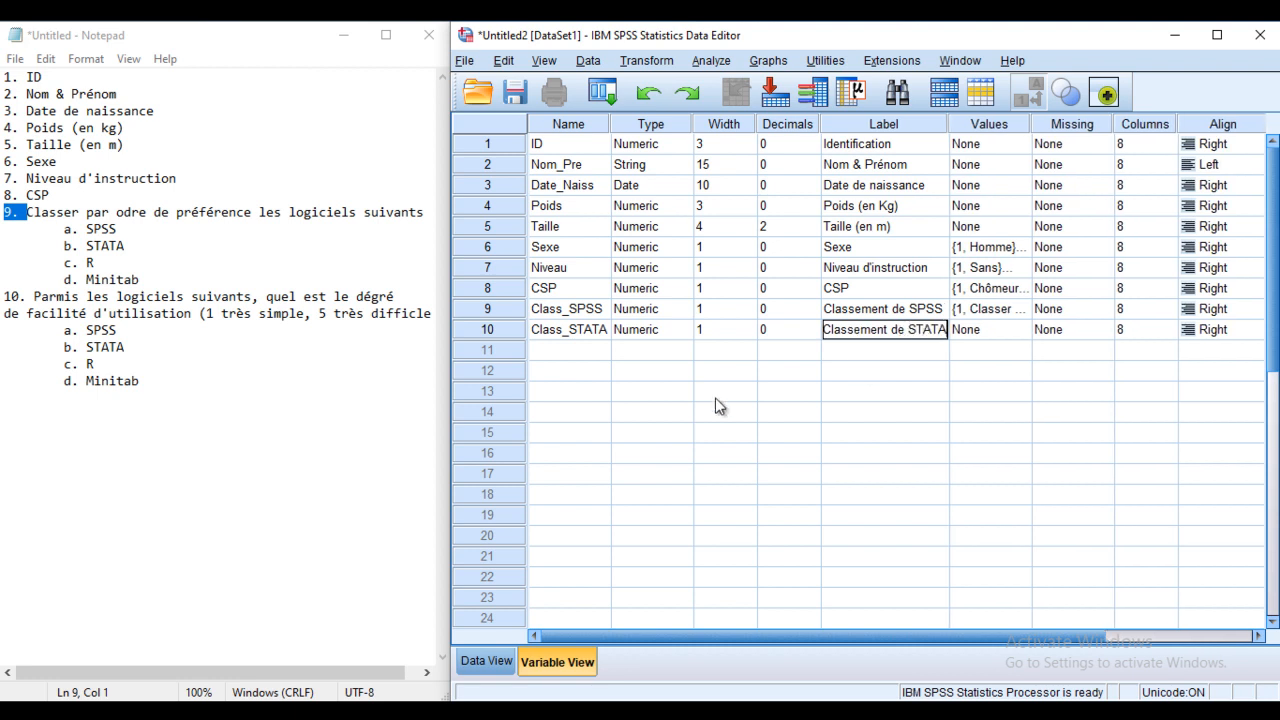
click(562, 349)
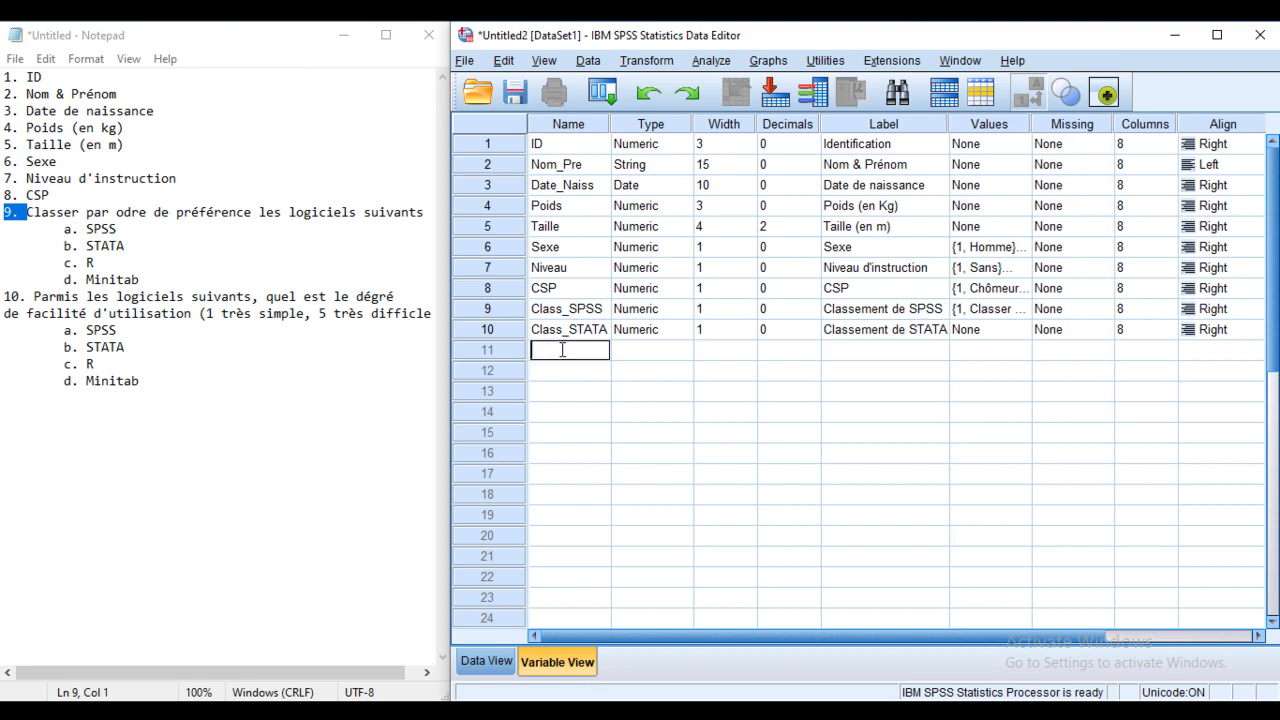
text(Class_R)
Step: Give Class_R a numeric width of 1 with 0 decimals and the label 'Classement R'
click(724, 352)
click(659, 350)
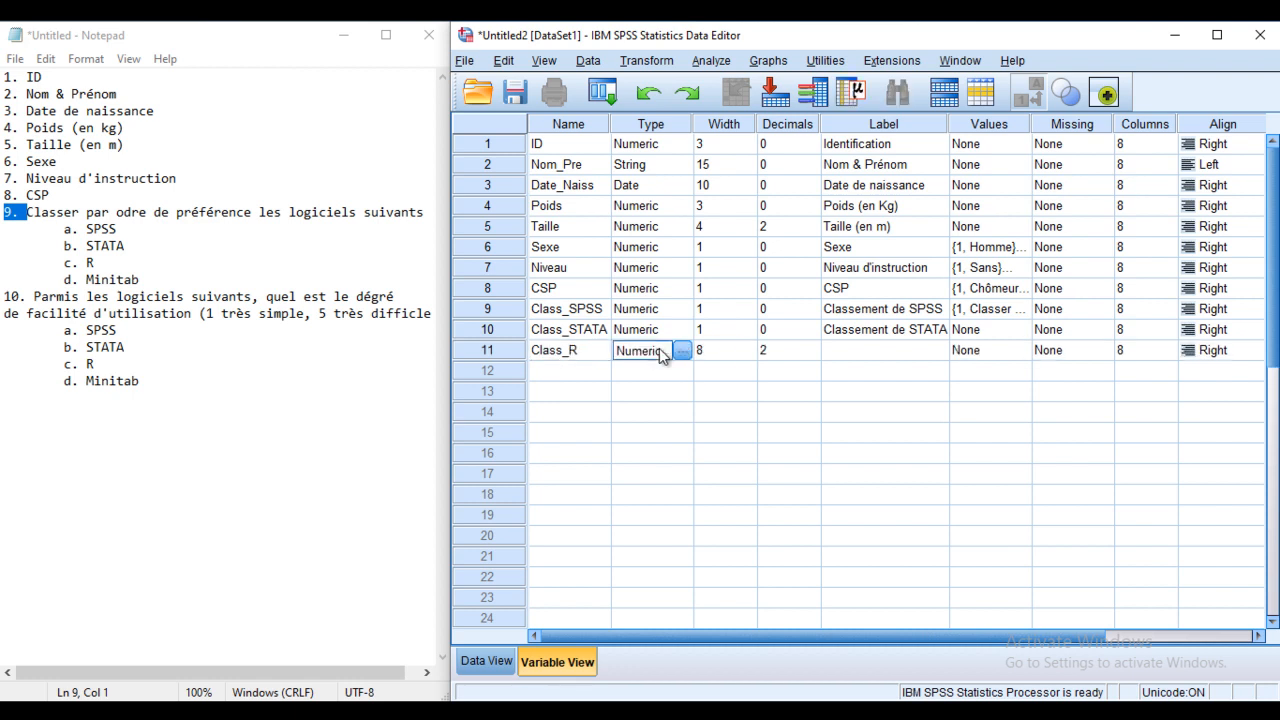
drag(1025, 282, 996, 303)
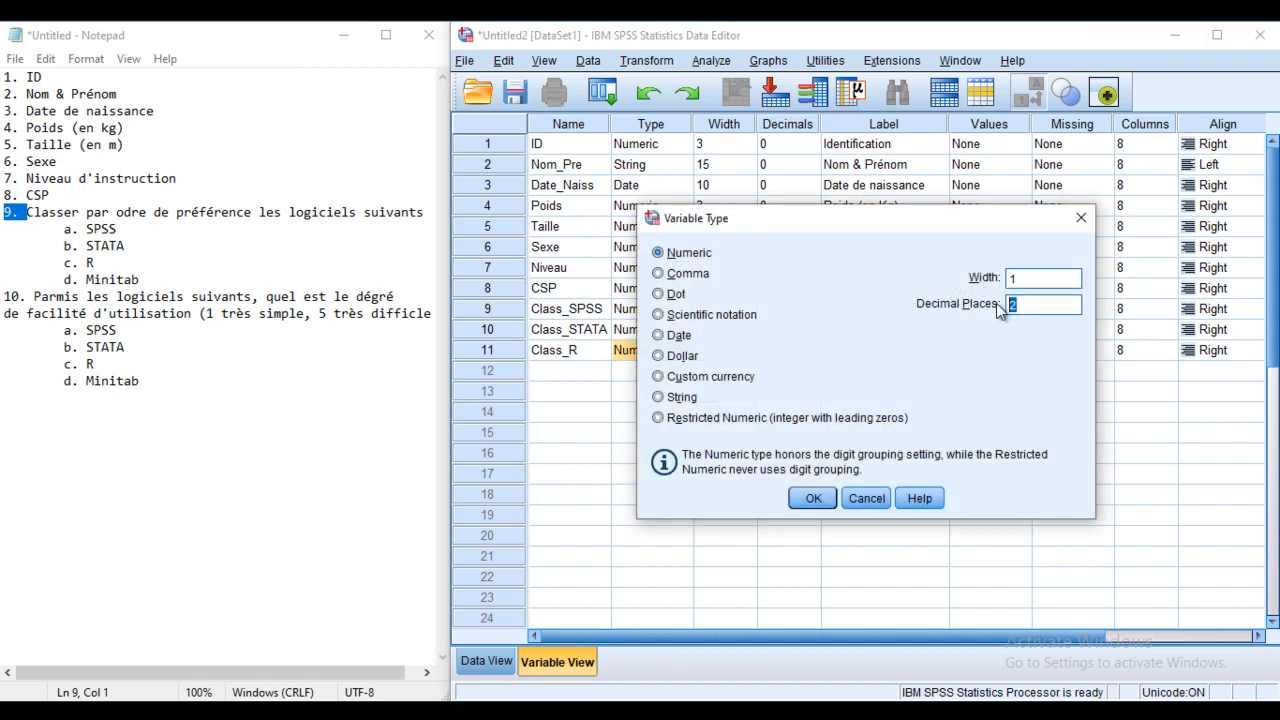
click(813, 498)
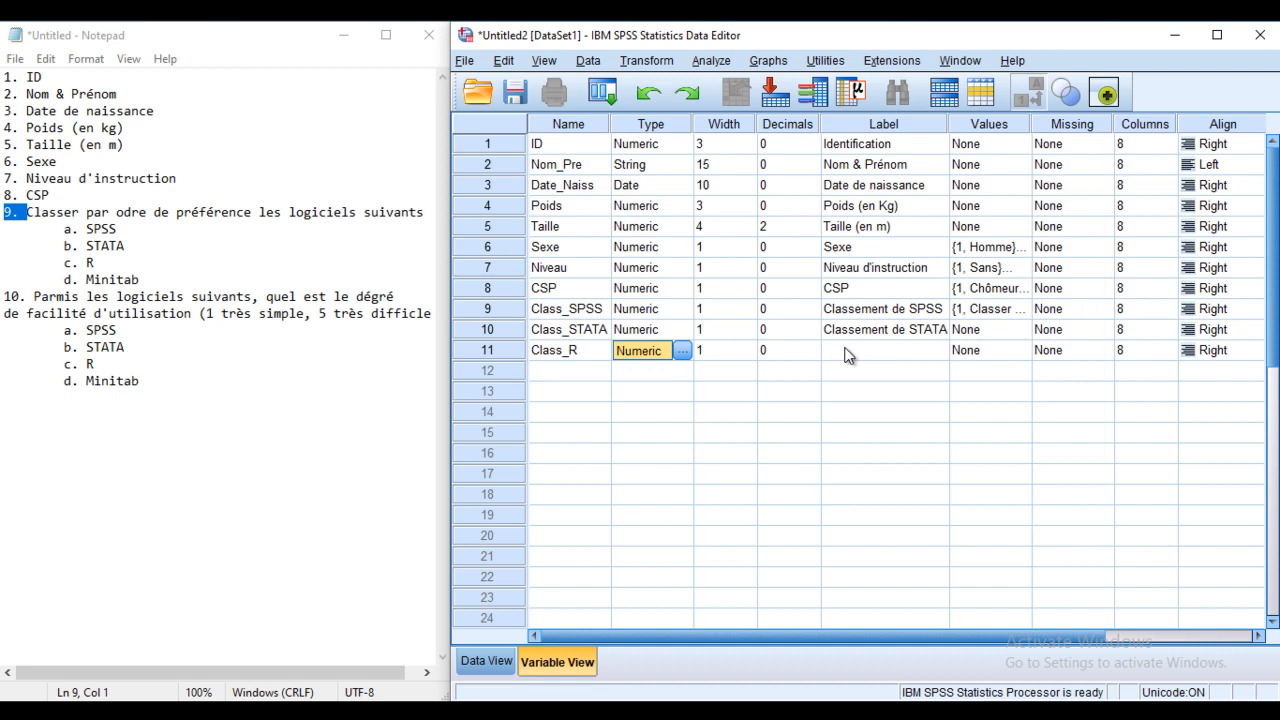
click(847, 349)
text(Classement R)
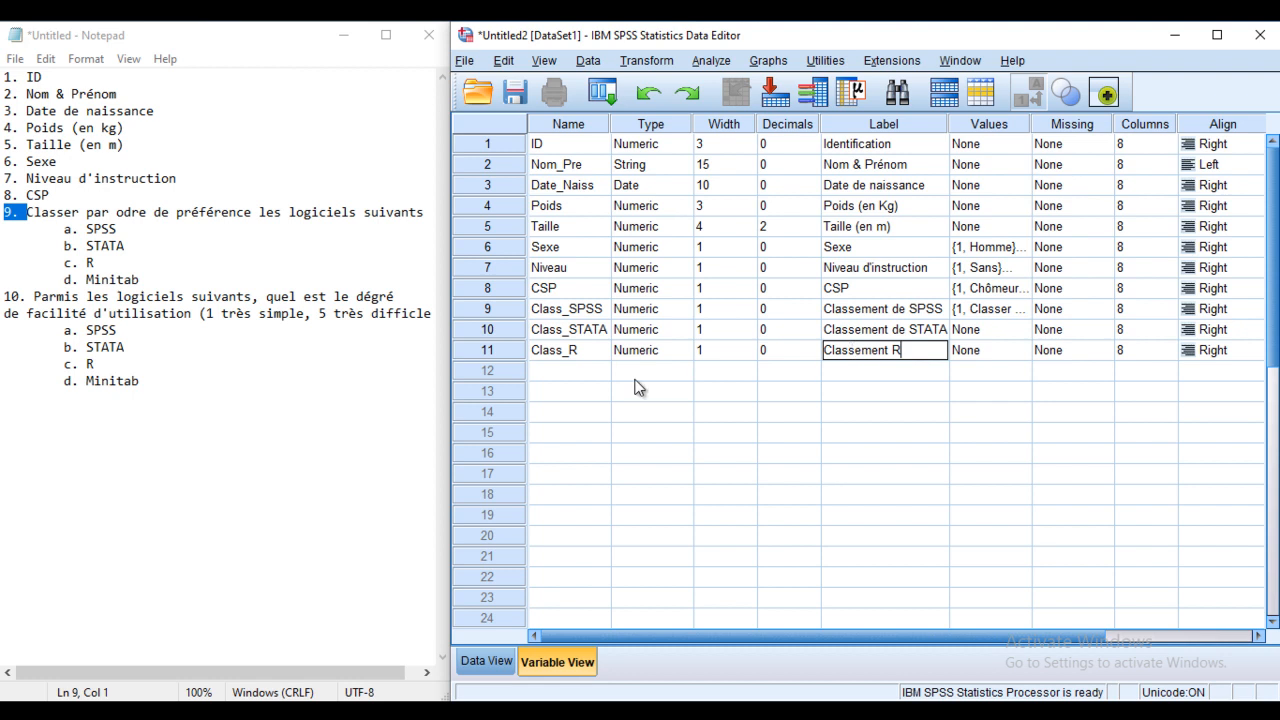
click(555, 374)
Step: Add Class_Minit in row 12 as a numeric variable with width 1 and 0 decimals
click(555, 375)
text(Class)
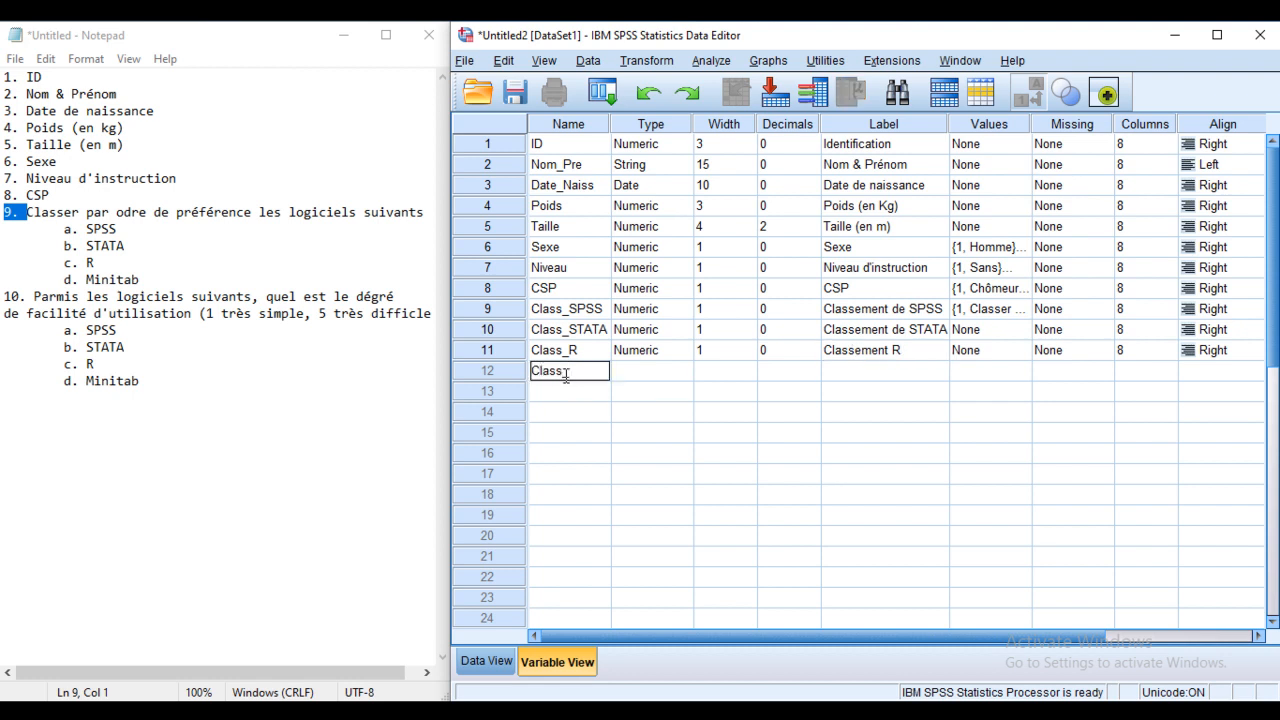
text(_Minit)
click(745, 372)
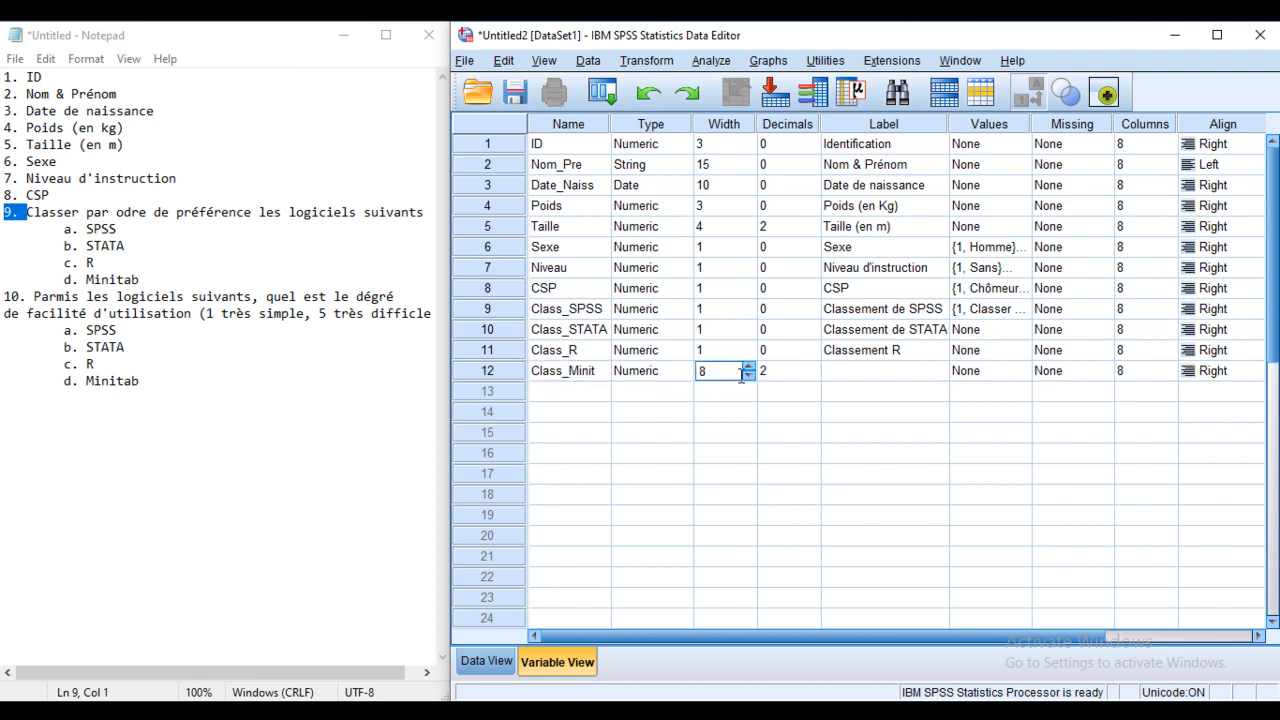
click(686, 370)
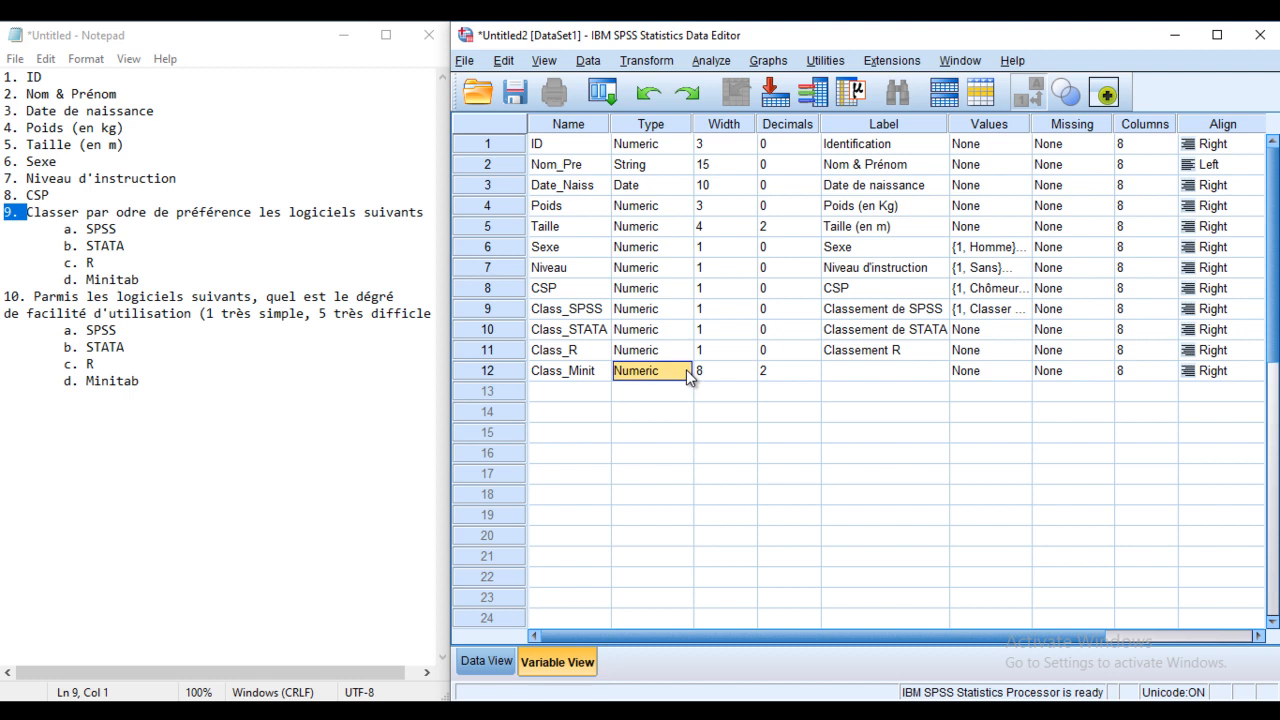
click(687, 371)
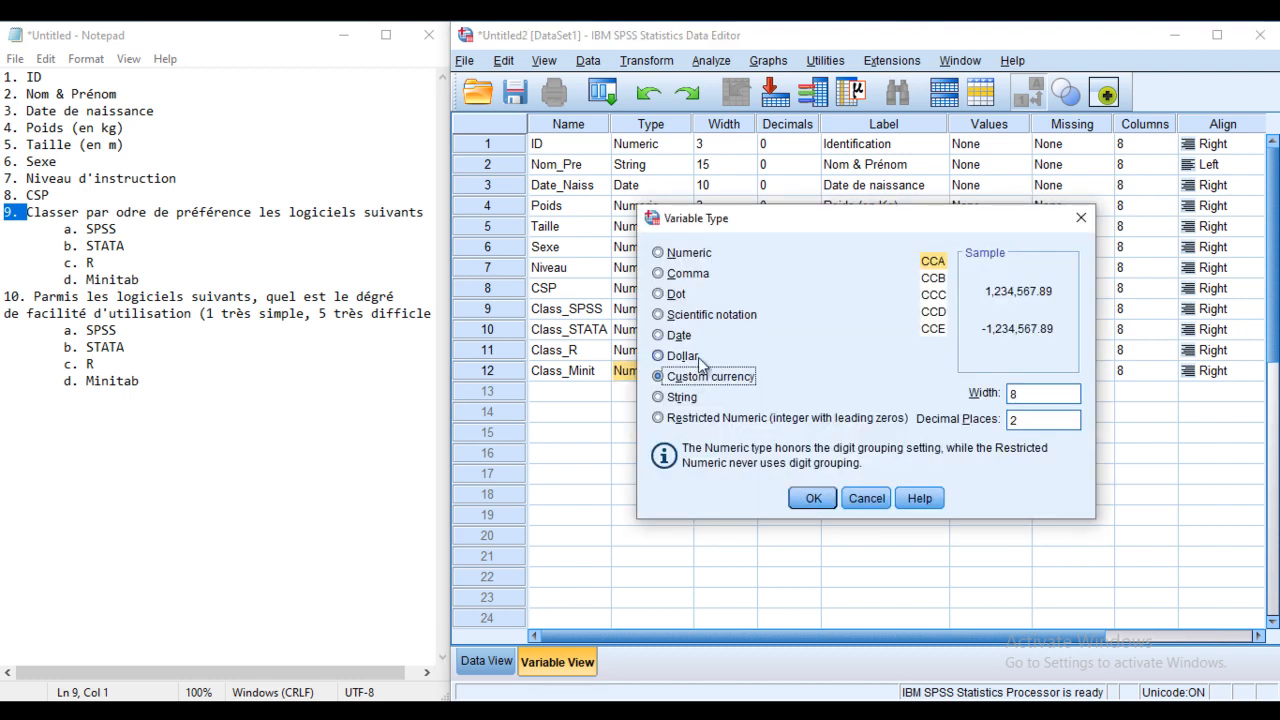
click(692, 256)
click(1010, 279)
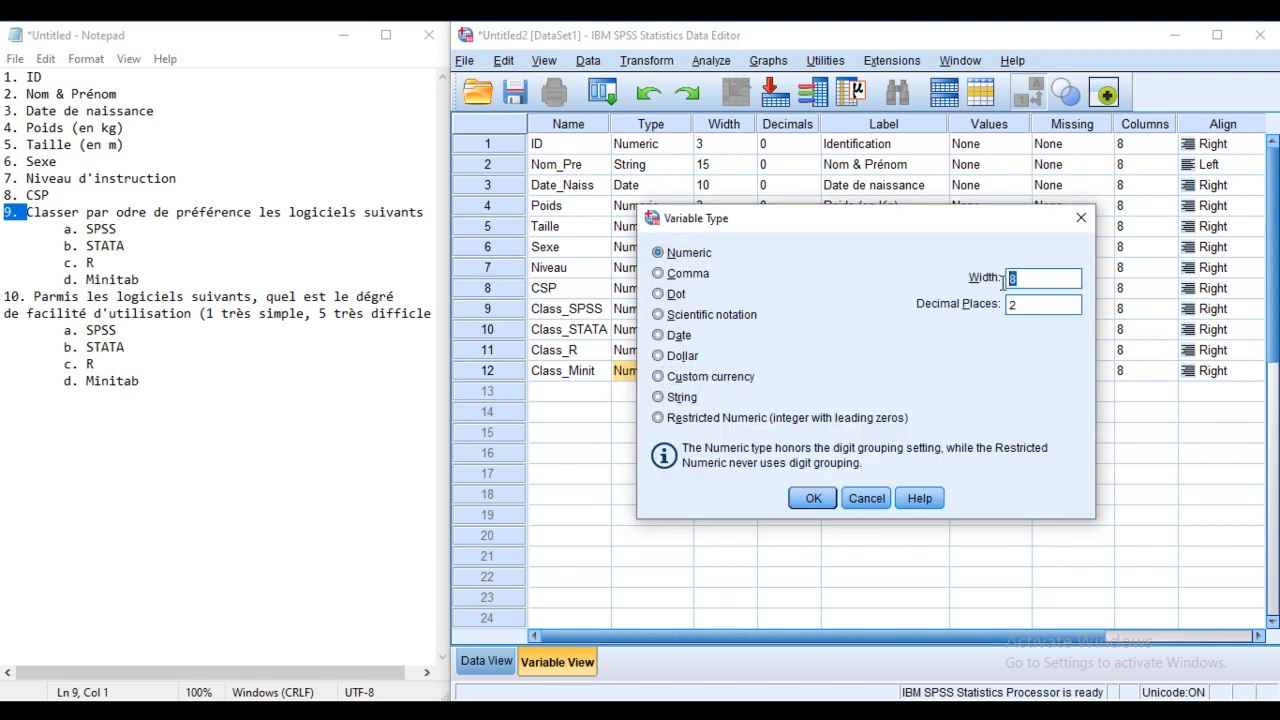
text(1)
key(Tab)
text(0)
click(813, 498)
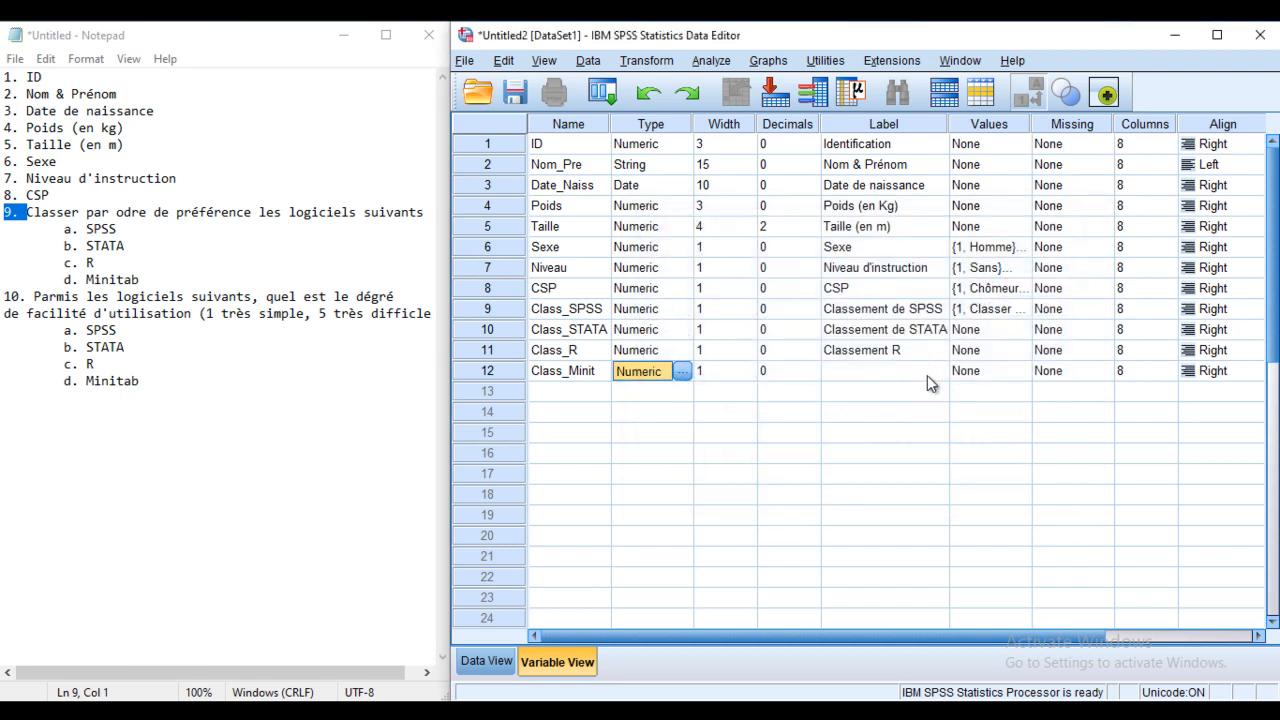
click(887, 375)
click(888, 371)
Step: Label Class_Minit 'Classement Minitab' and paste Class_SPSS's value labels into rows 10–12
text(Classement)
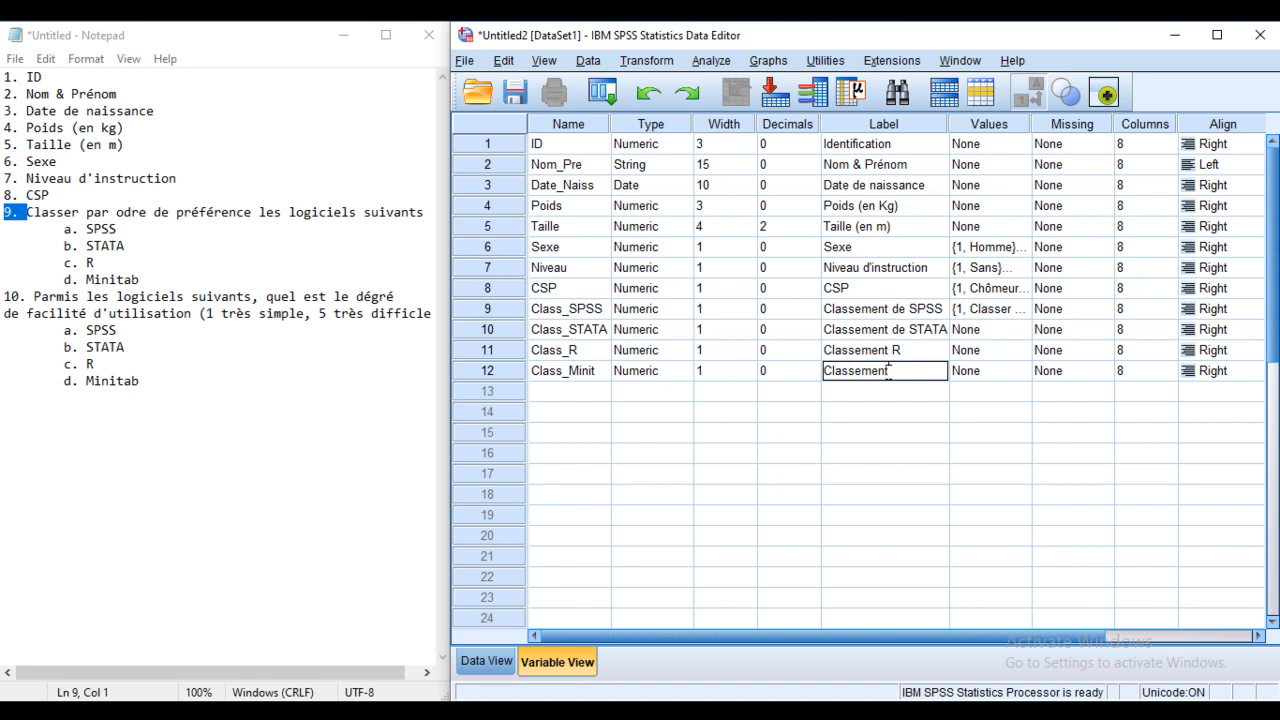
text( Minitab)
click(990, 310)
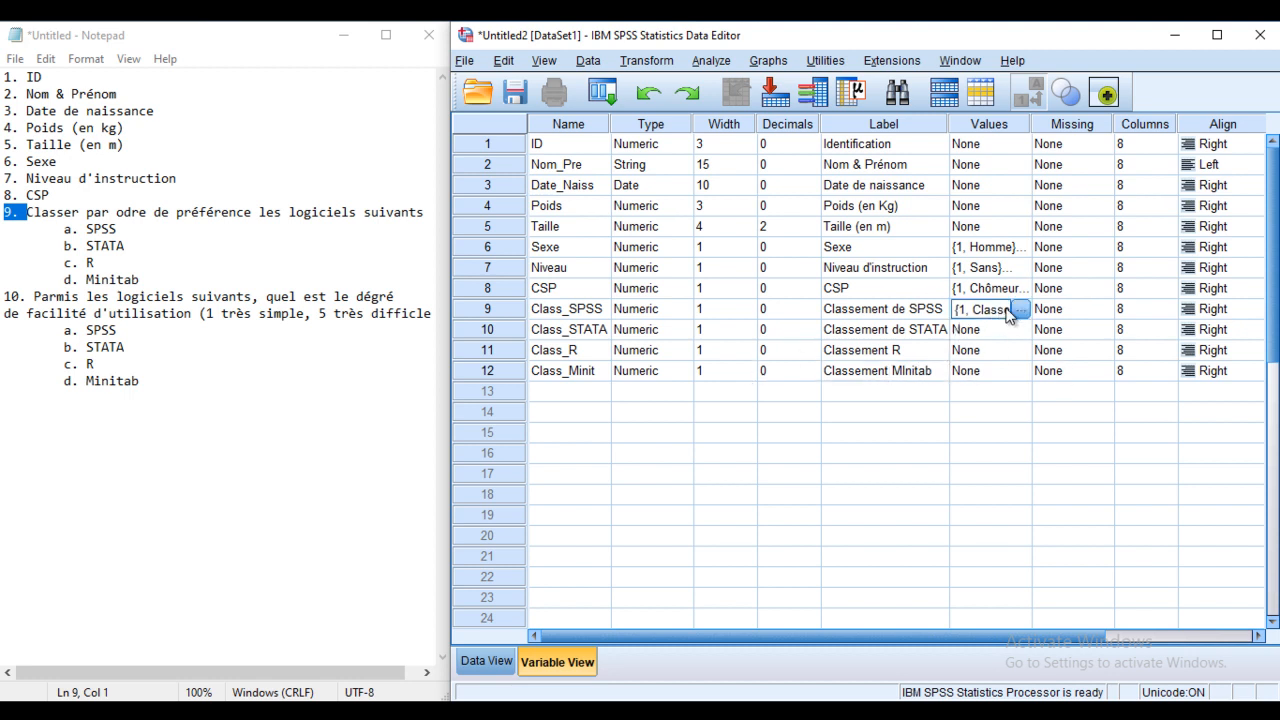
click(1020, 312)
click(866, 478)
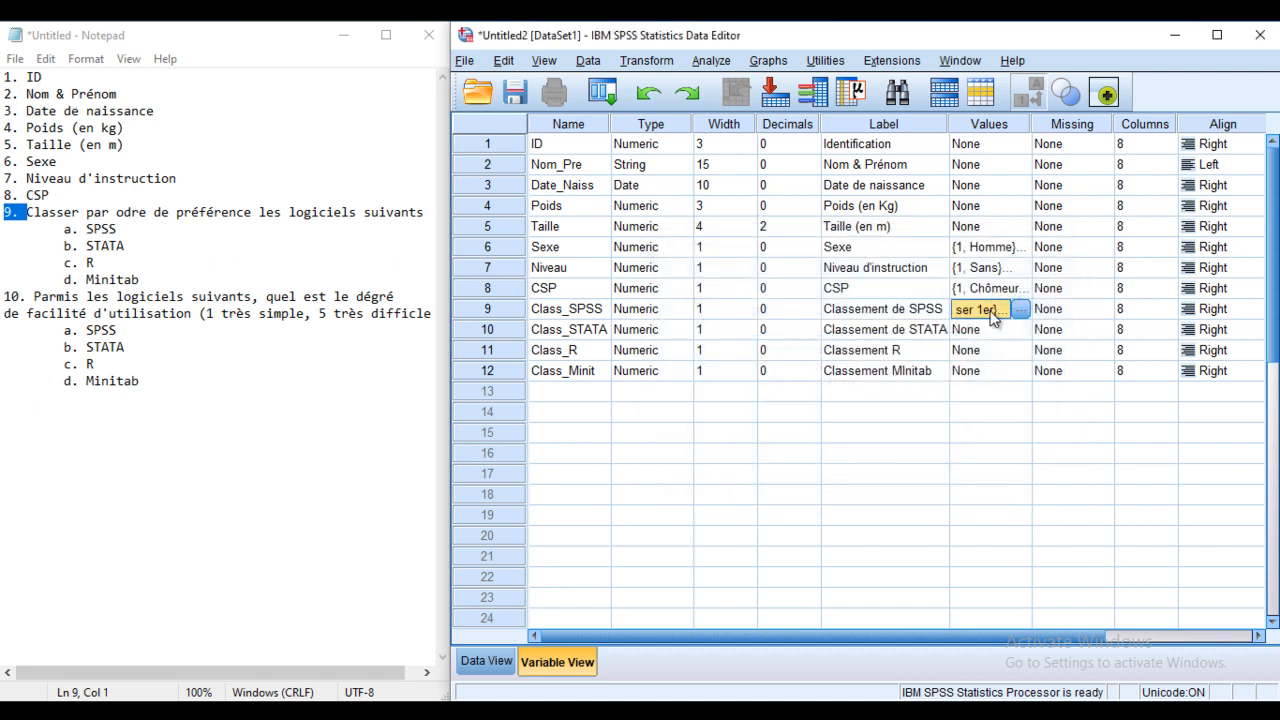
click(987, 331)
drag(1008, 341, 1026, 368)
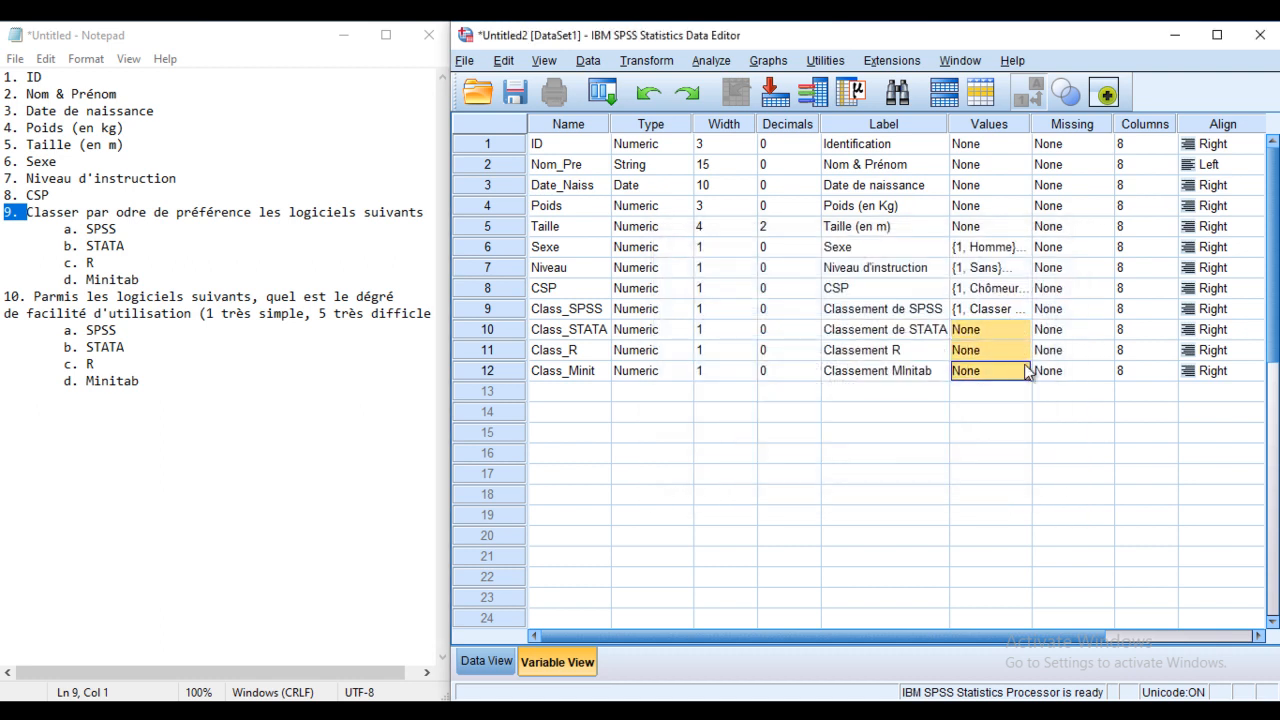
key(ctrl+v)
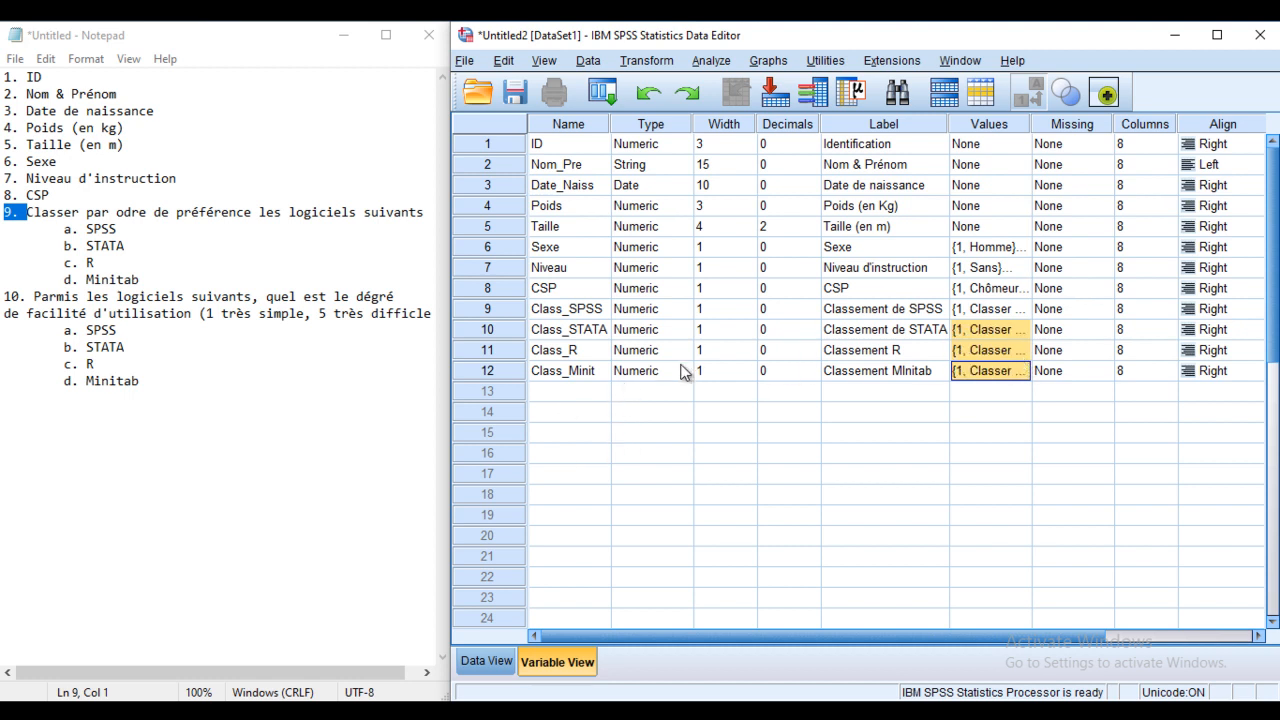
click(562, 393)
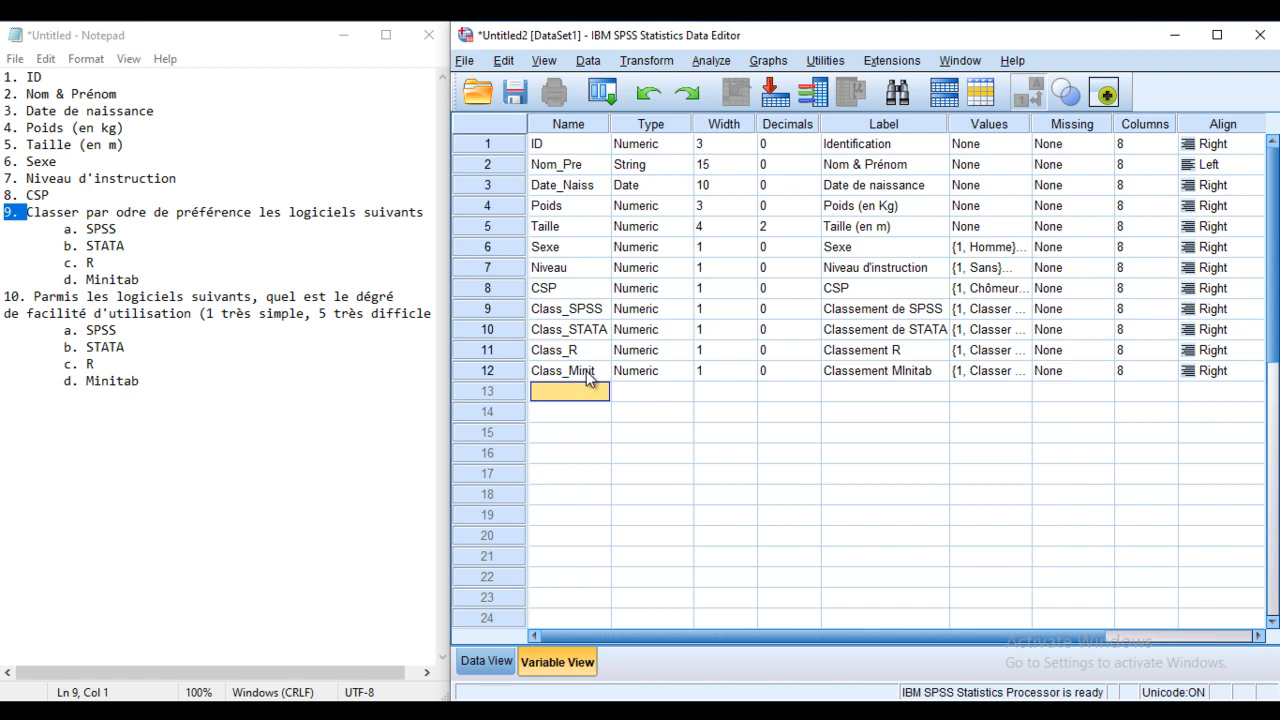
Step: In Notepad, rewrite the question 10 text as a 'Facilité d'utilisation' R1 score table for SPSS, STATA, R and Minitab
click(67, 313)
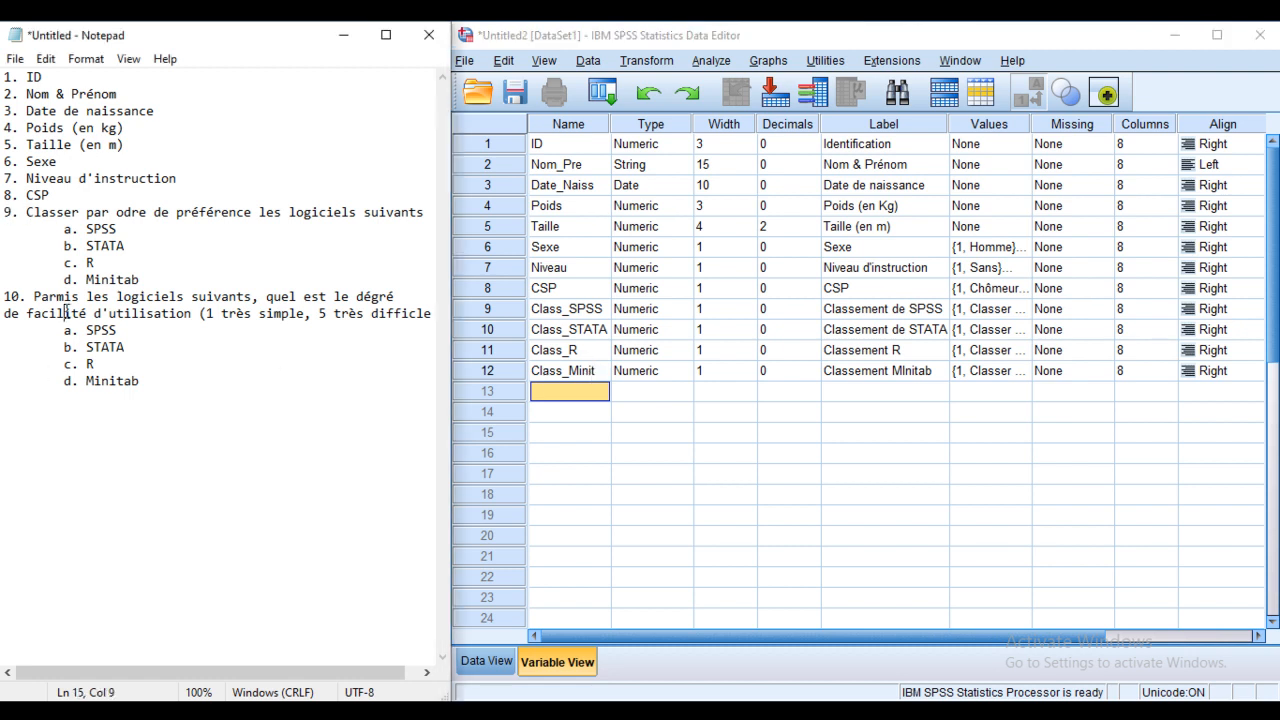
drag(139, 381, 3, 296)
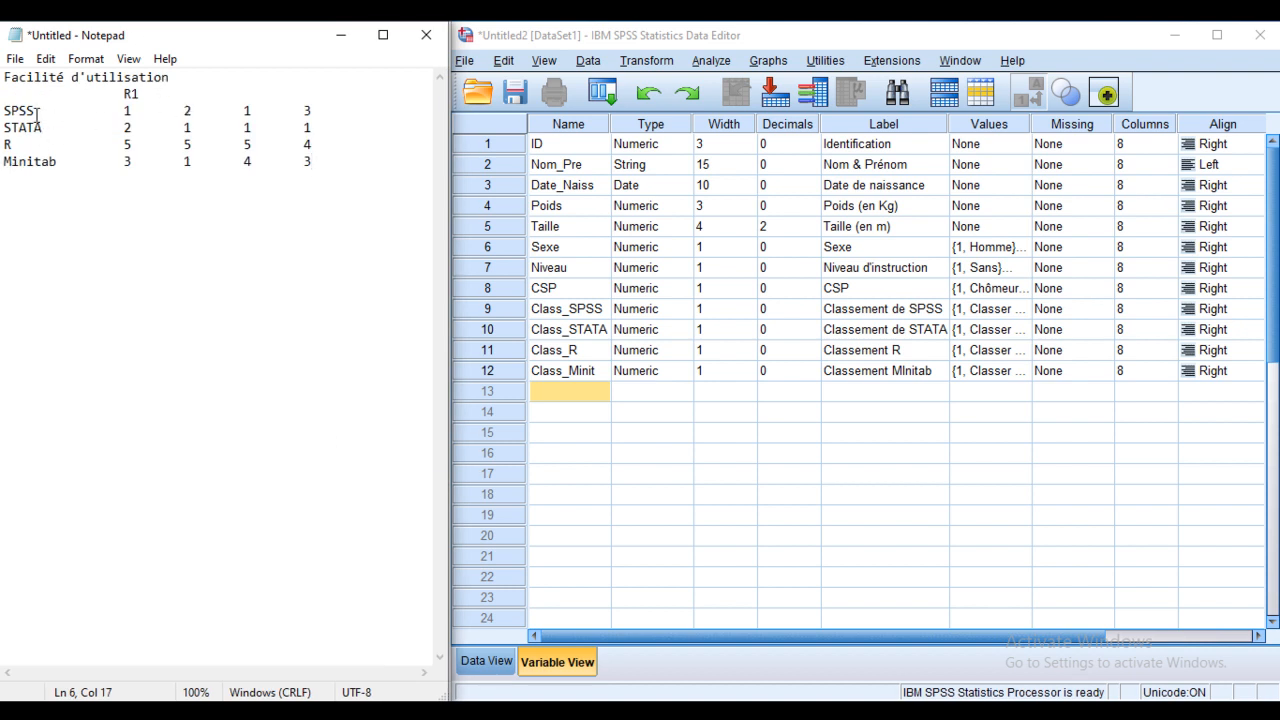
drag(140, 95, 125, 128)
mouse_move(132, 146)
mouse_down()
mouse_move(118, 146)
mouse_move(133, 162)
mouse_up()
click(134, 124)
double_click(130, 126)
click(130, 126)
text(2)
click(181, 95)
click(78, 161)
drag(320, 112, 192, 112)
click(556, 390)
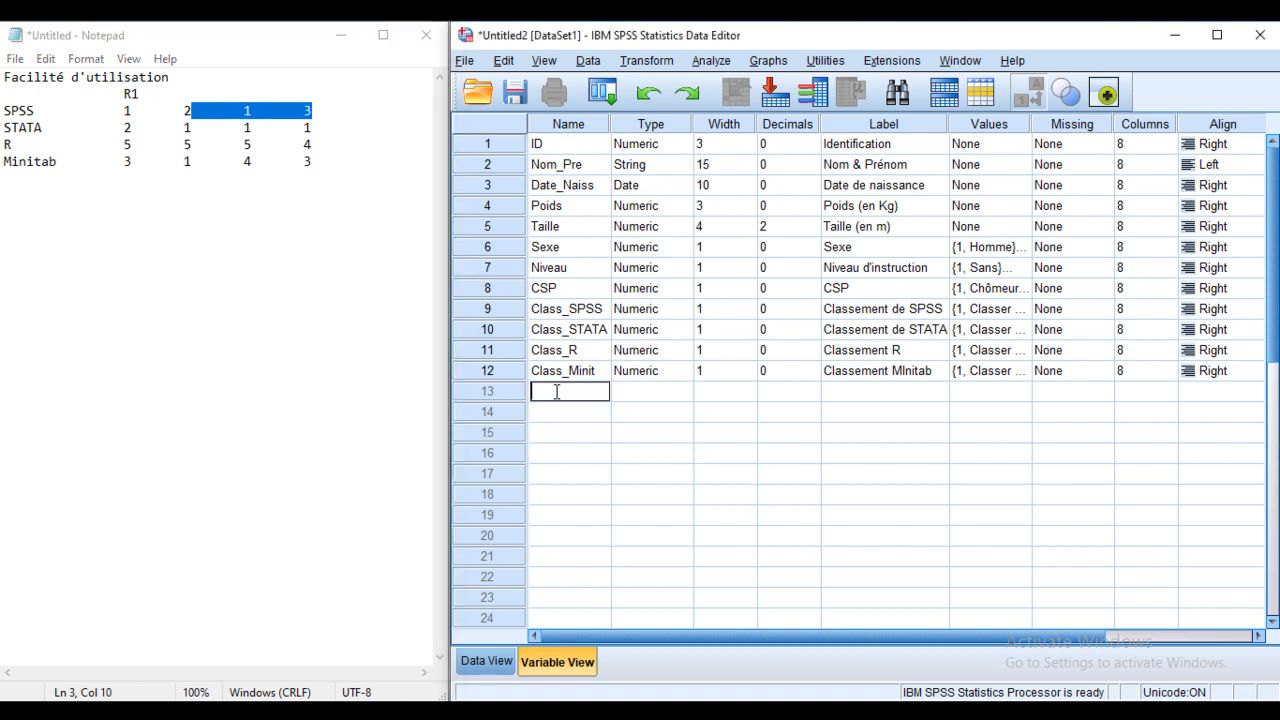
Step: Create Fac_SPSS in row 13 as numeric, width 1, 0 decimals, labelled 'Facilité d'utilisation de SPSS'
text(Fac_SPSS)
click(714, 392)
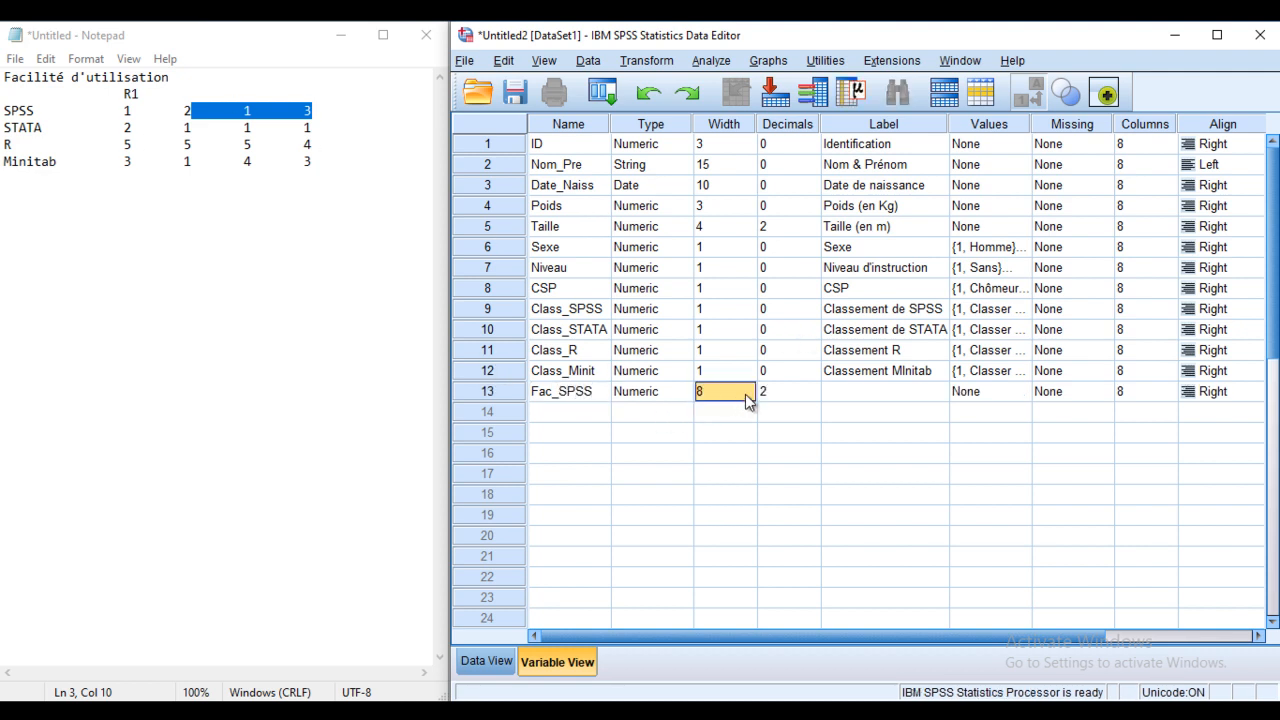
click(672, 391)
click(684, 391)
drag(1034, 283, 995, 292)
text(1)
double_click(1031, 301)
text(0)
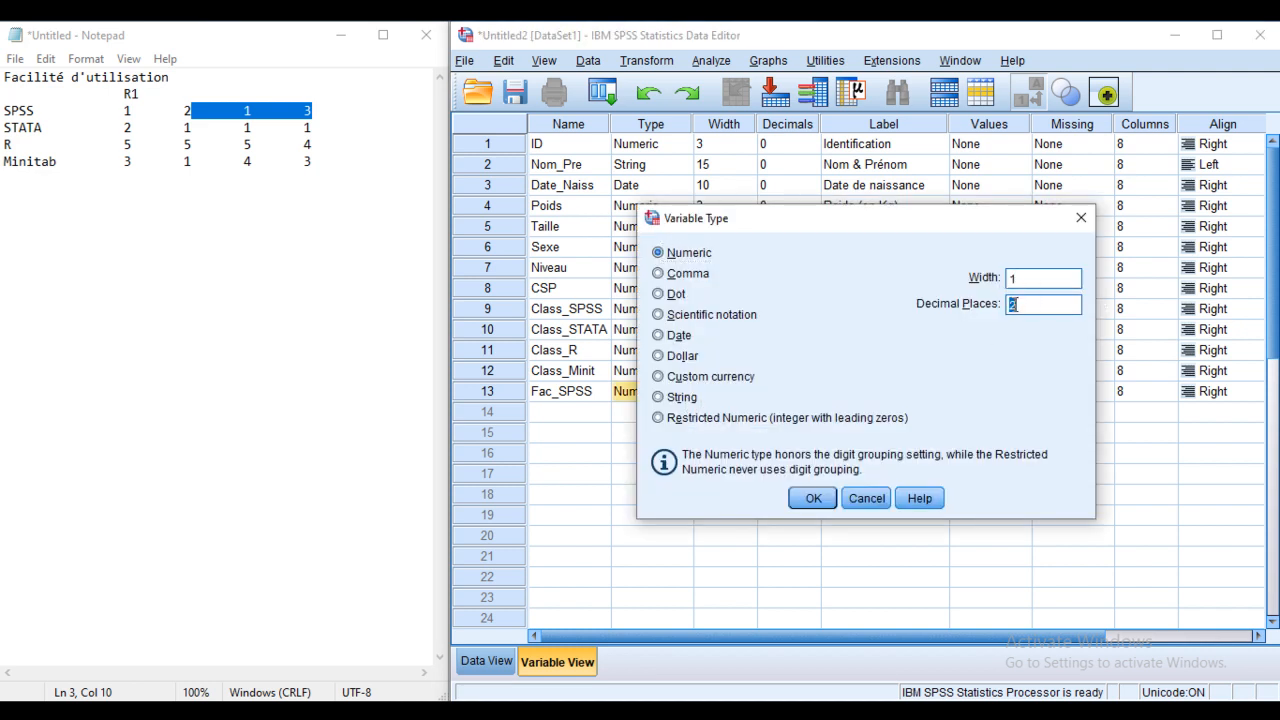
click(818, 497)
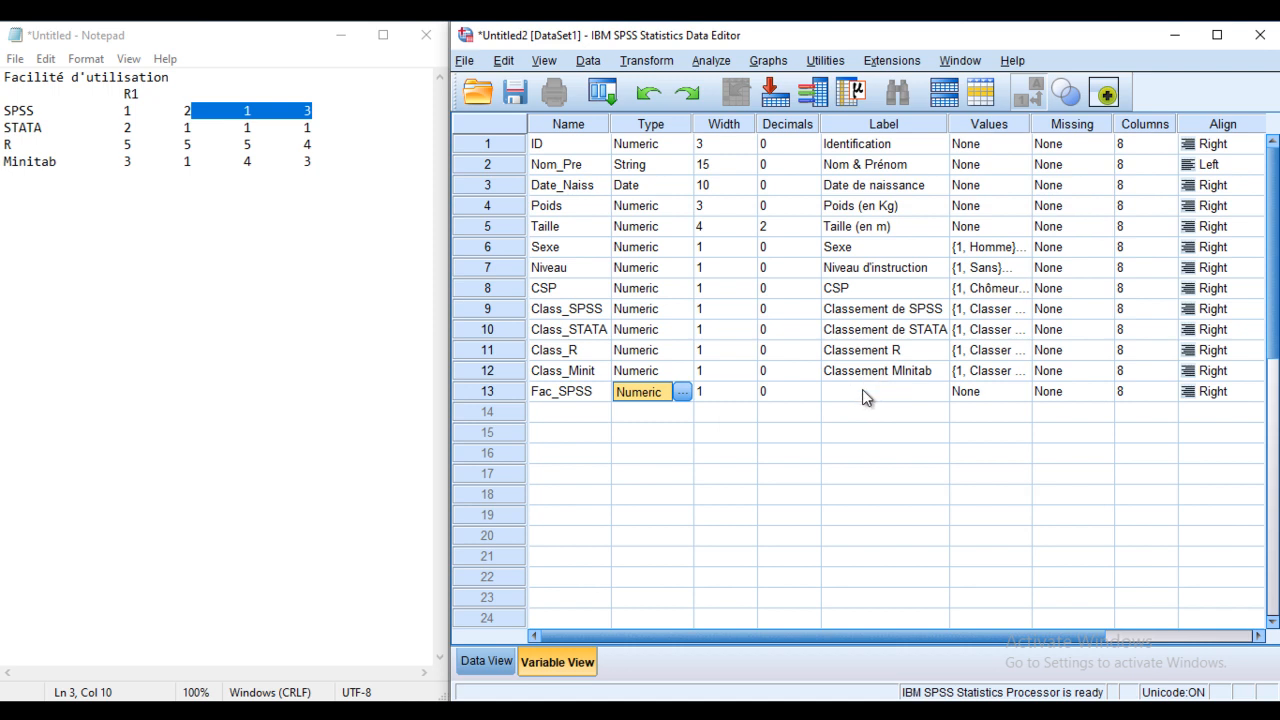
click(862, 397)
text(Facilité d'utilisation de SPSS)
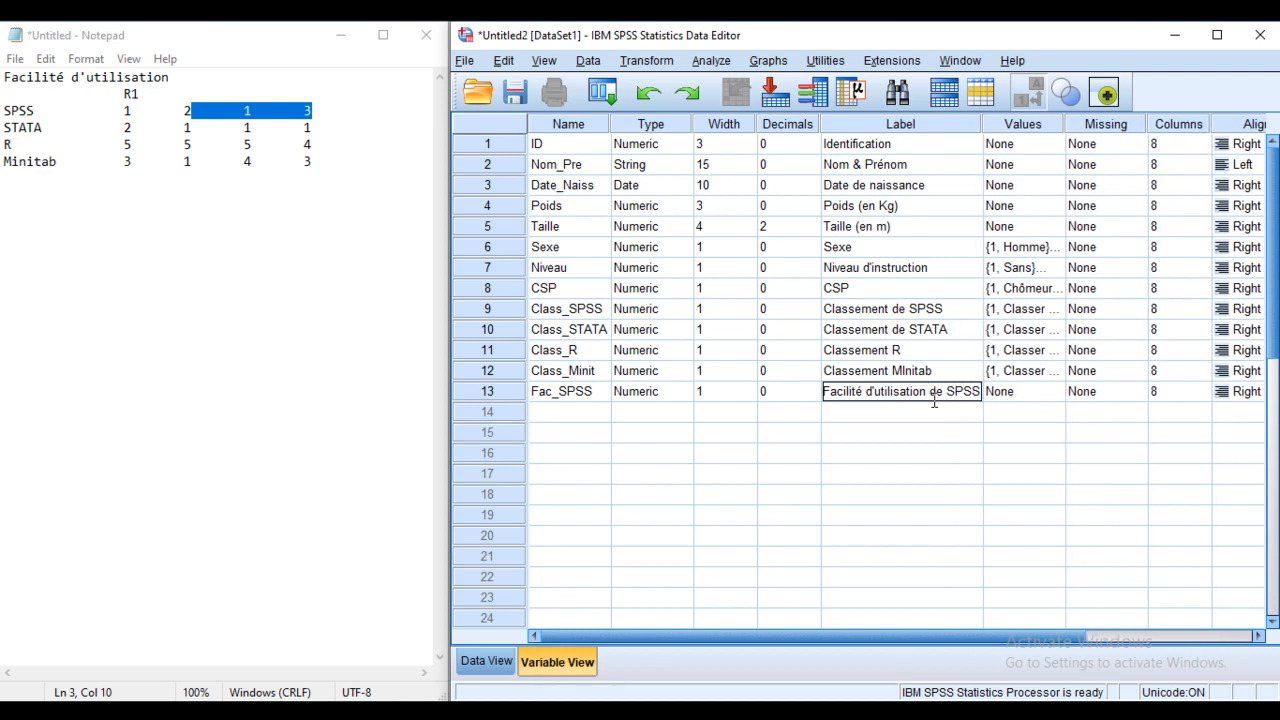
Step: Add Fac_SPSS value labels 1 = Très facile, 2 = 2 and 3 = 3
click(1059, 391)
click(1059, 391)
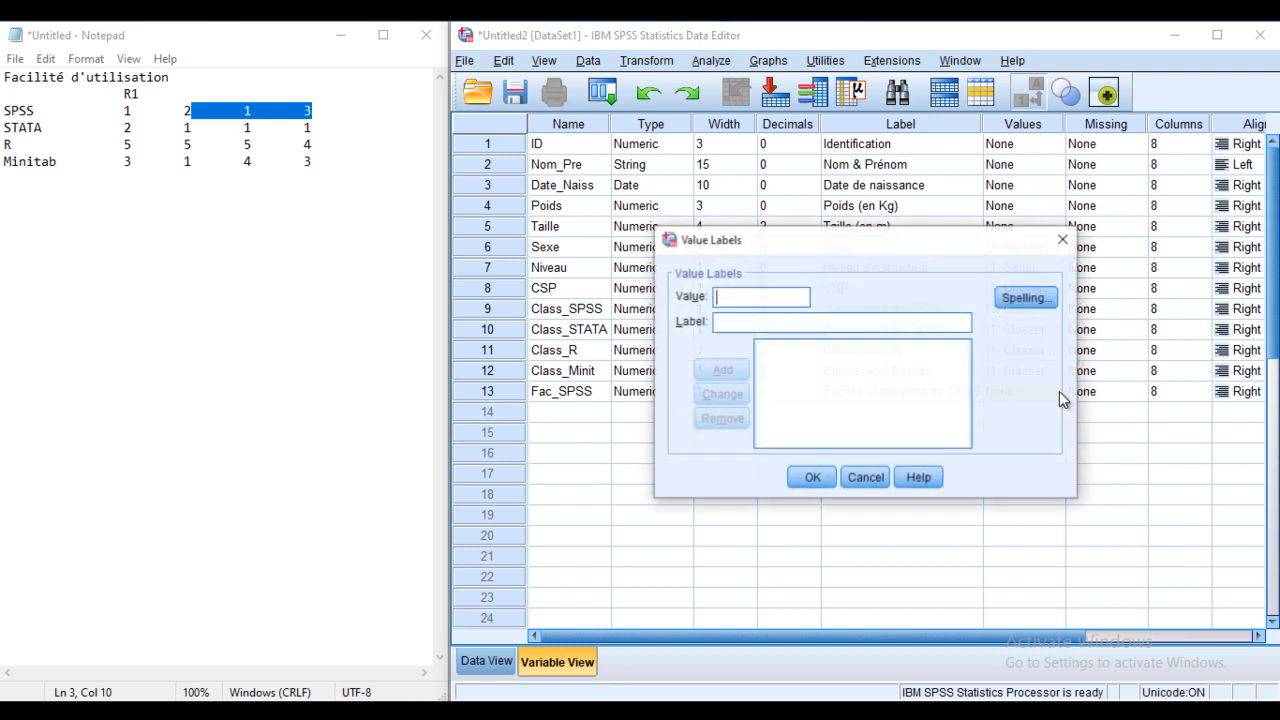
text(1)
click(750, 322)
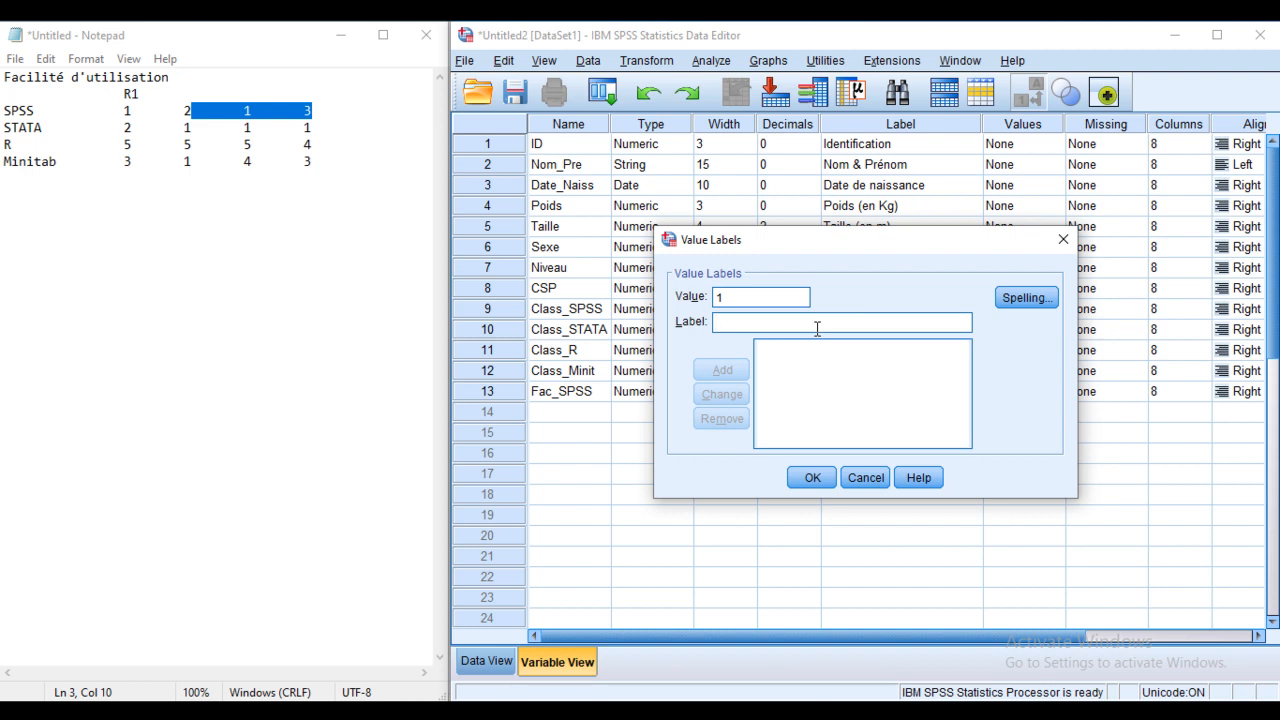
text(Très facile)
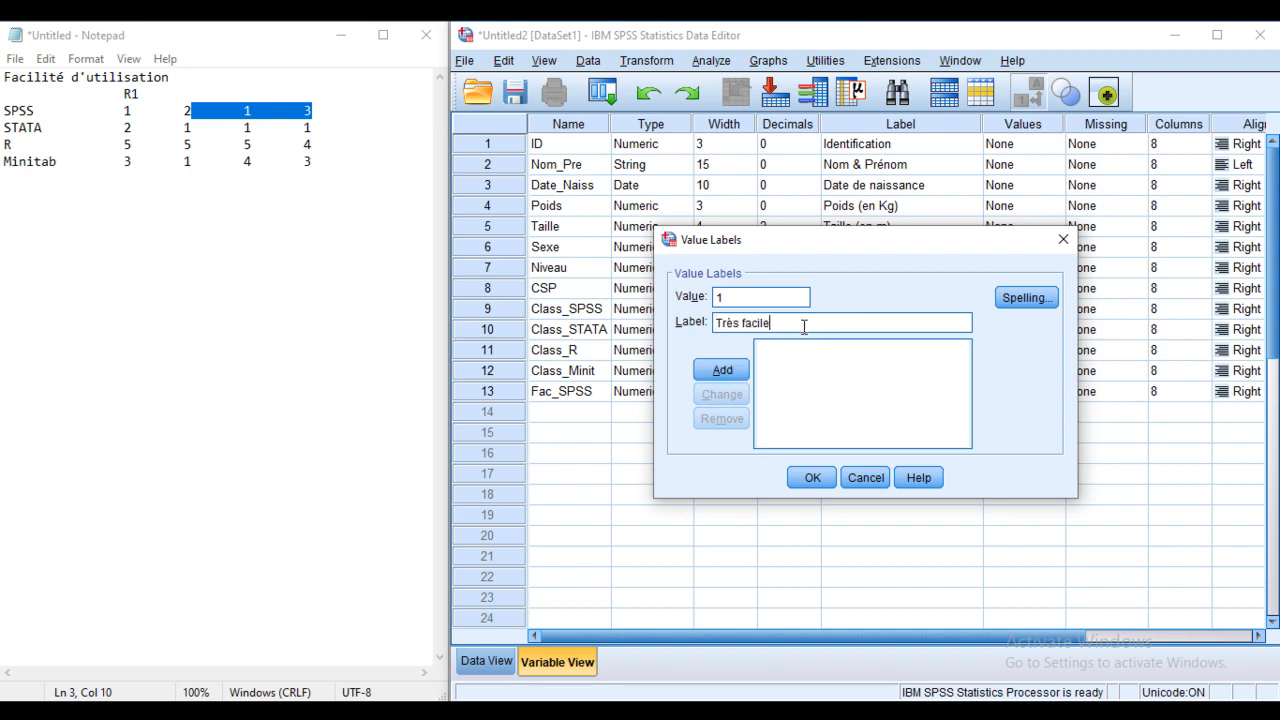
click(725, 372)
text(2 = ")
text(2)
click(722, 370)
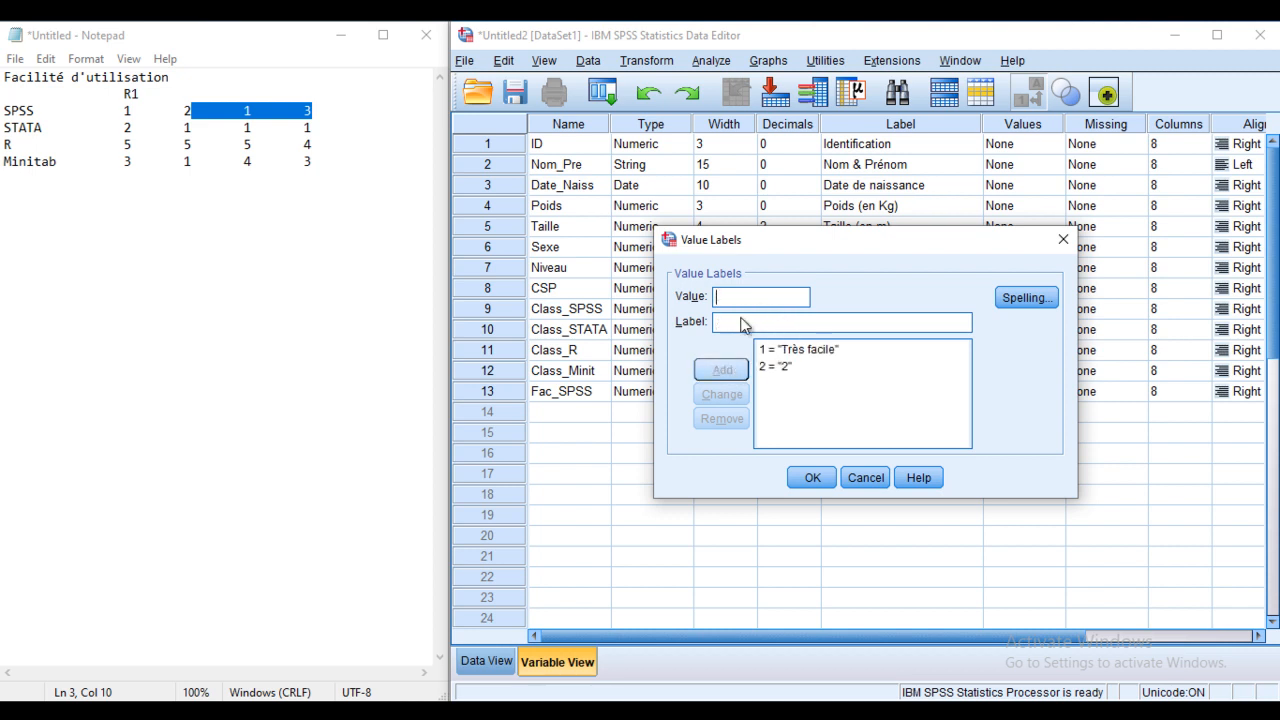
text(2)
key(BackSpace)
text(3)
click(742, 322)
text(3)
click(722, 370)
Step: Add value labels 4 = 4 and 5 = Très difficile, and apply them to Fac_SPSS
text(4)
click(733, 319)
text(4)
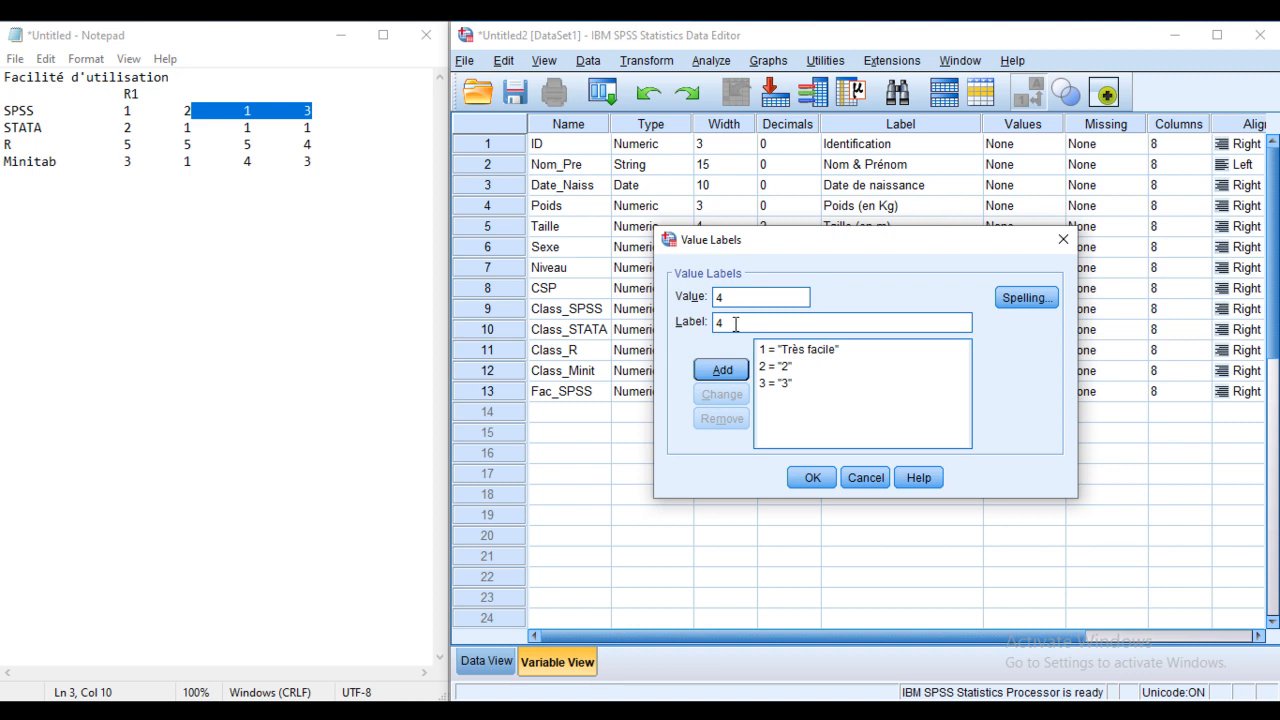
key(Return)
text(5)
click(730, 322)
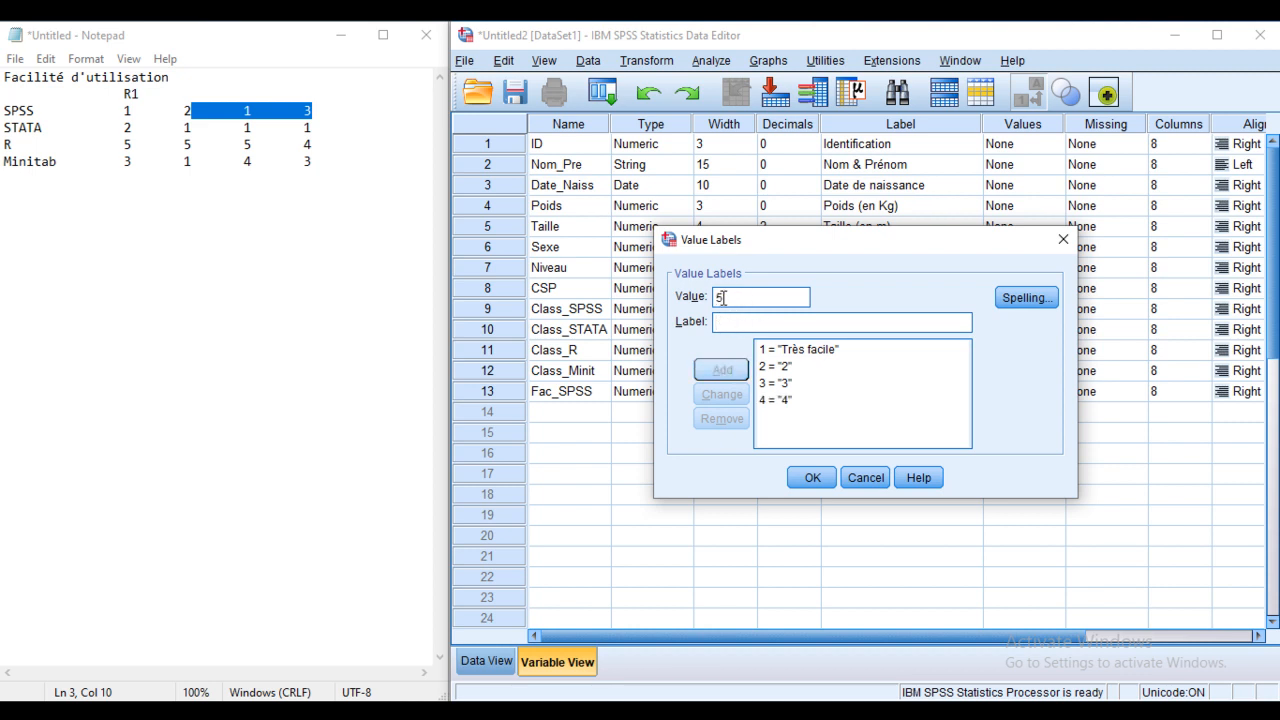
text(Très dif)
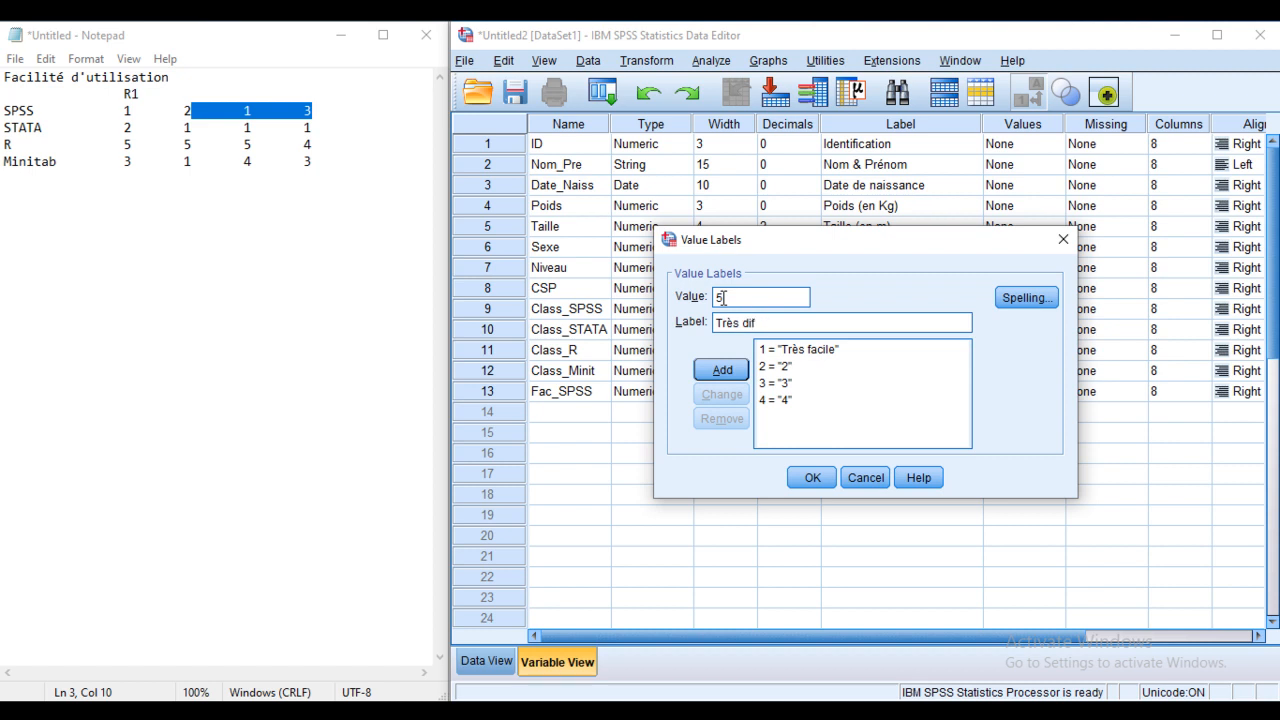
text(ficile)
click(720, 370)
click(812, 477)
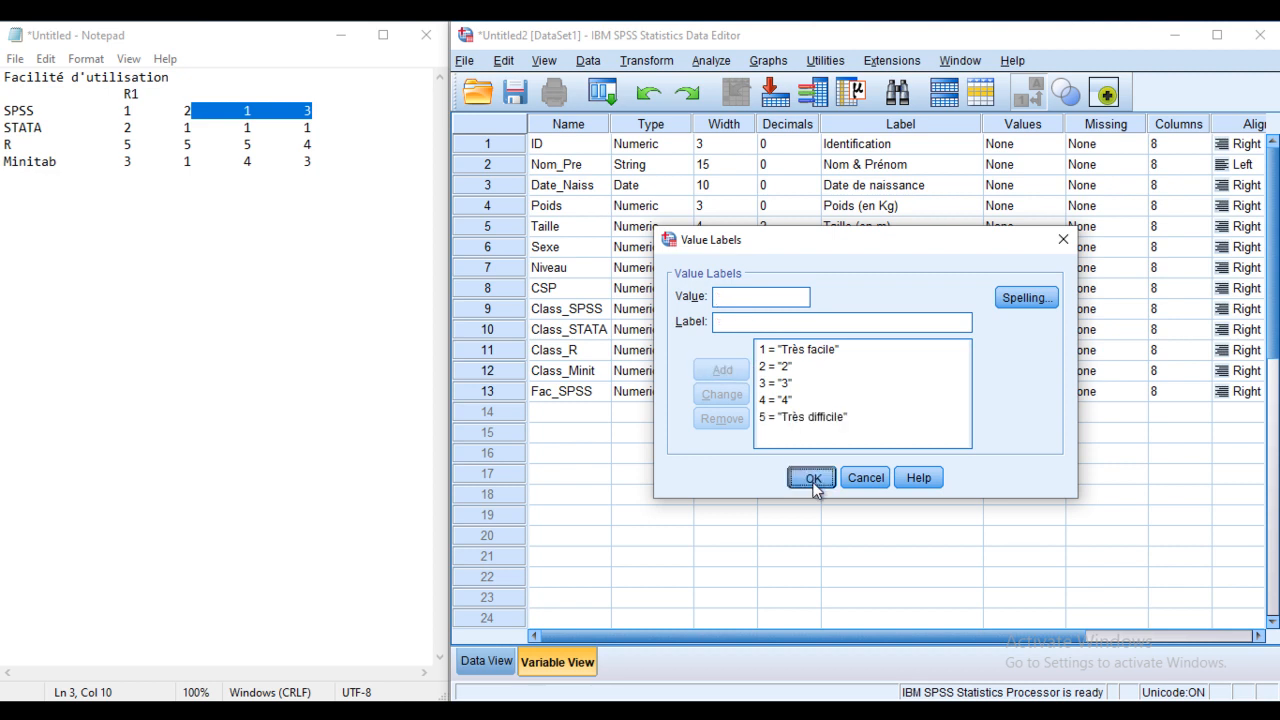
click(558, 412)
click(569, 409)
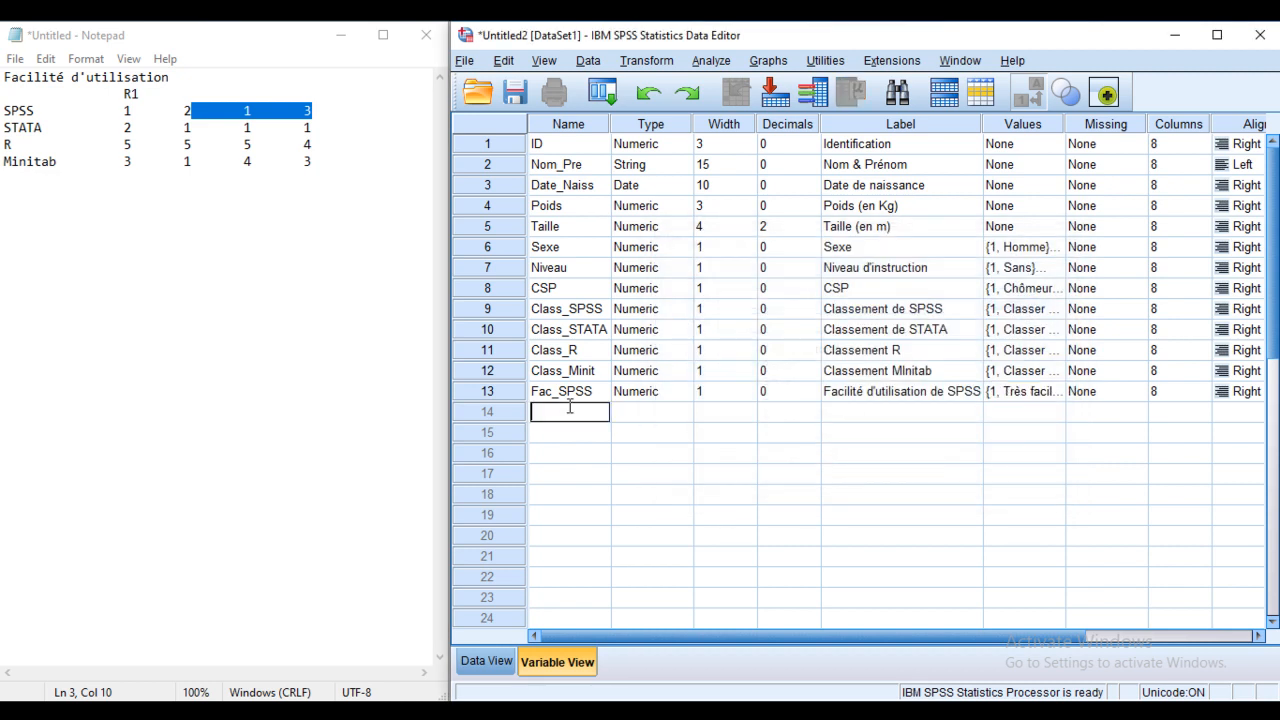
Step: Add Fac_STATA in row 14 as numeric with width 1 and 0 decimals
text(Fac_STAT)
click(578, 432)
click(688, 416)
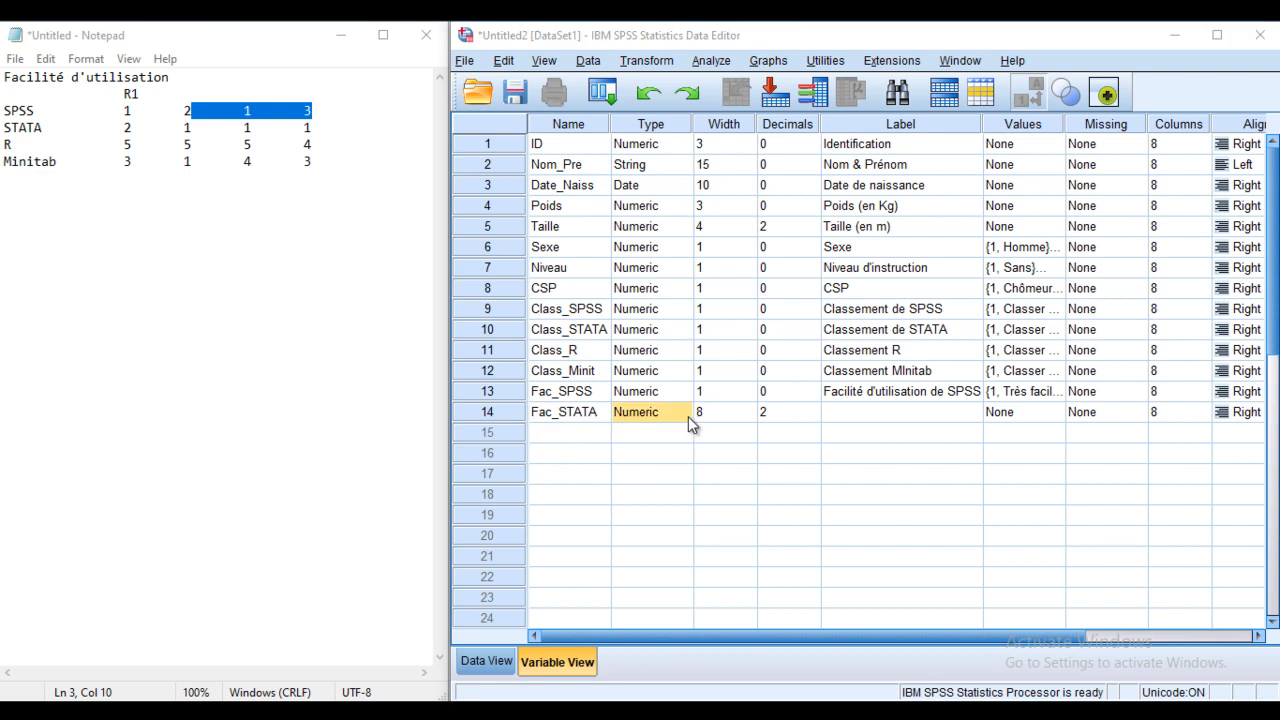
click(688, 416)
double_click(1032, 280)
text(1)
double_click(1022, 306)
text(0)
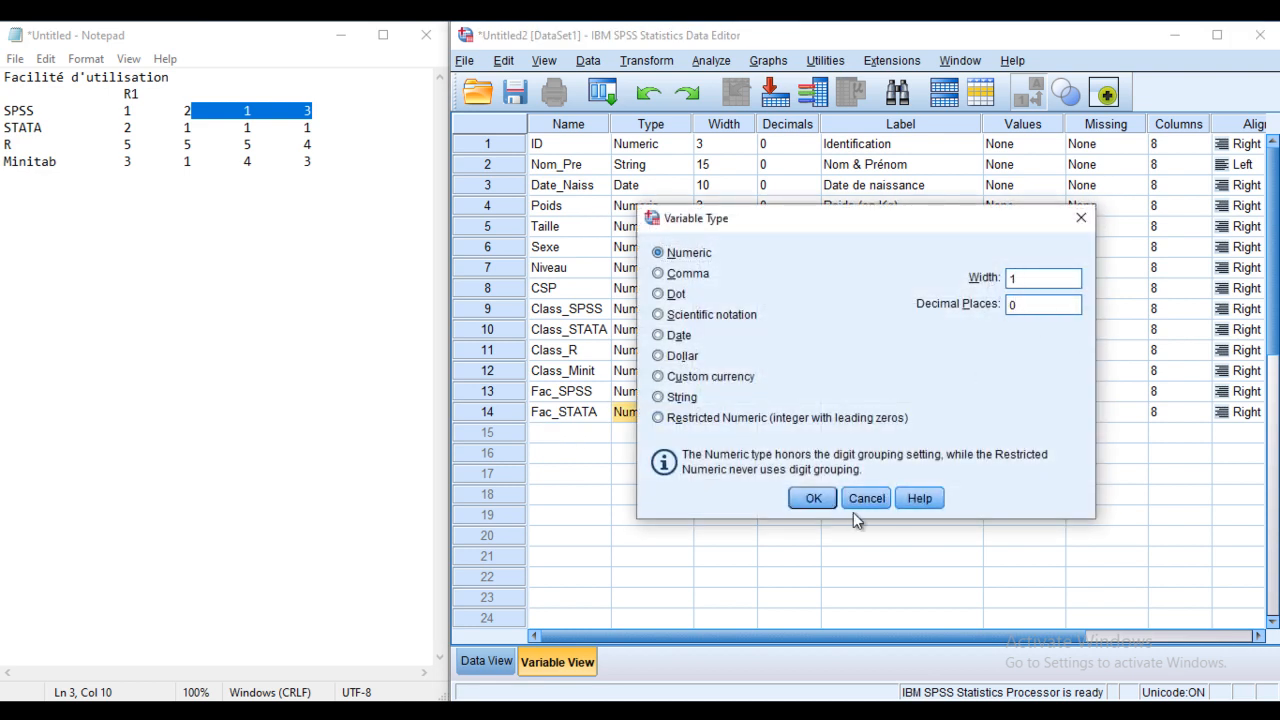
click(813, 497)
Step: Add Fac_R in row 15 as numeric with width 1 and 0 decimals
click(570, 436)
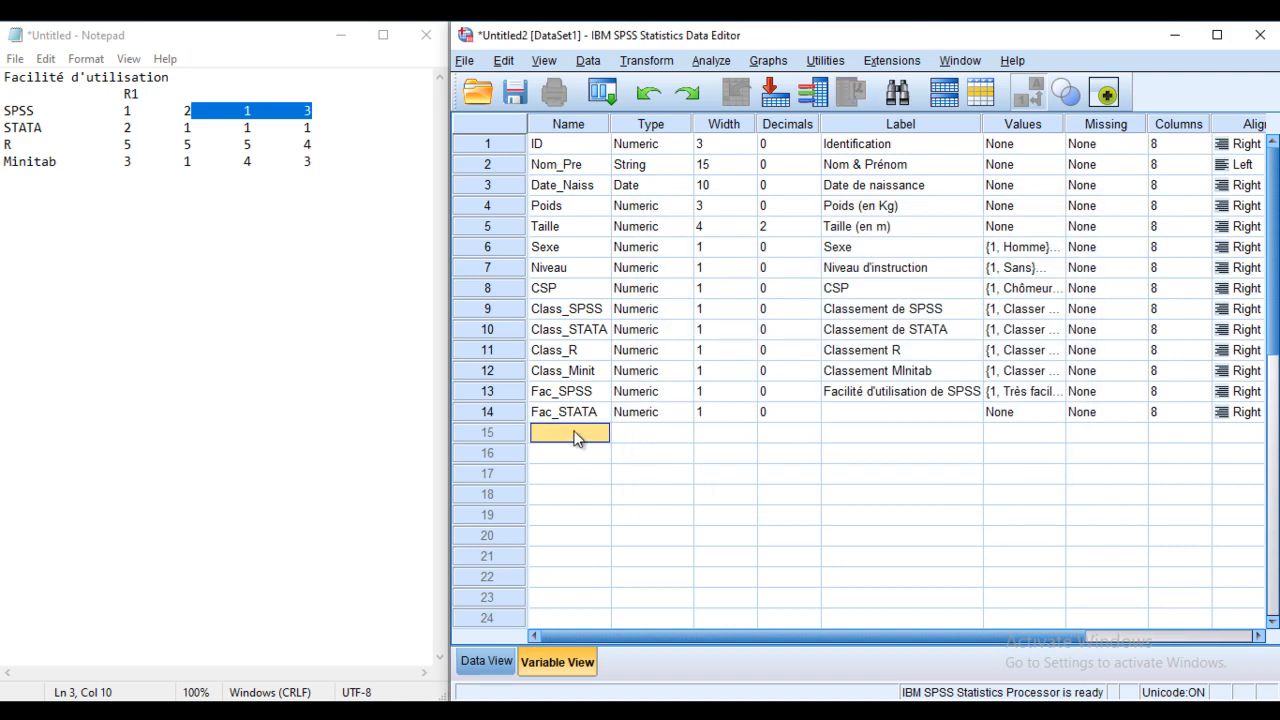
text(Fac_R)
click(675, 432)
click(686, 433)
drag(1025, 283, 977, 316)
text(120)
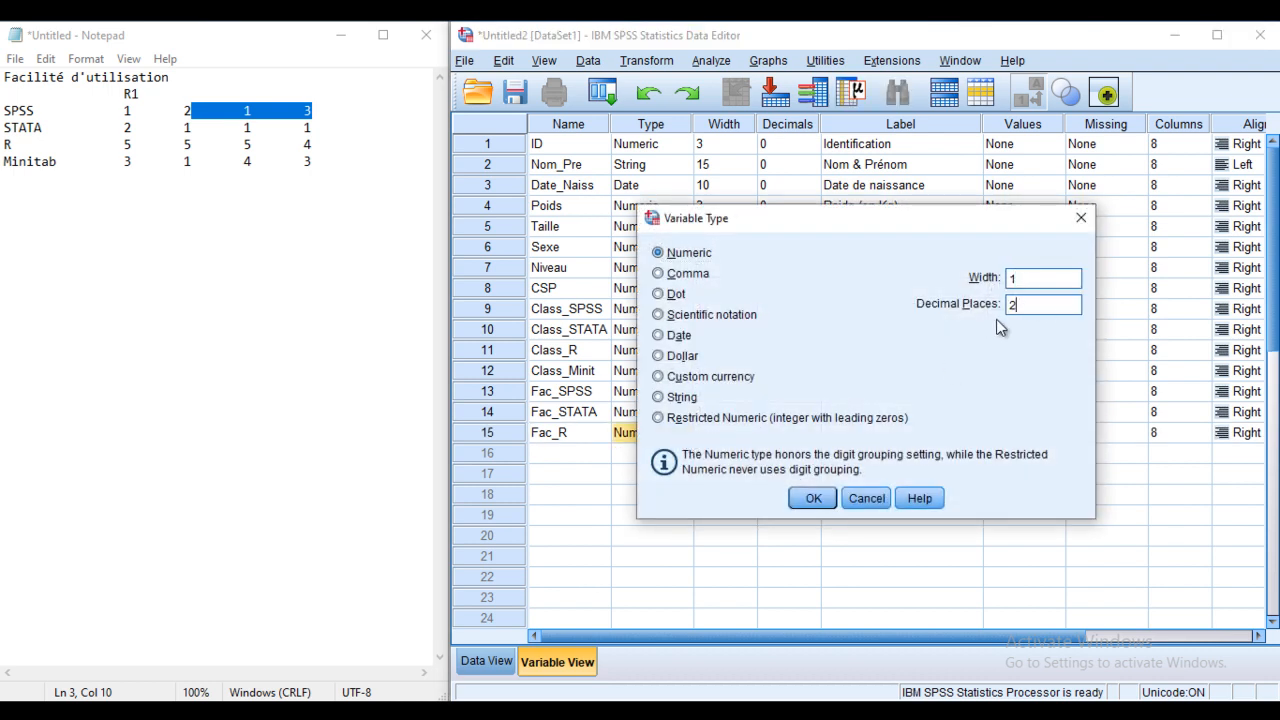
click(812, 498)
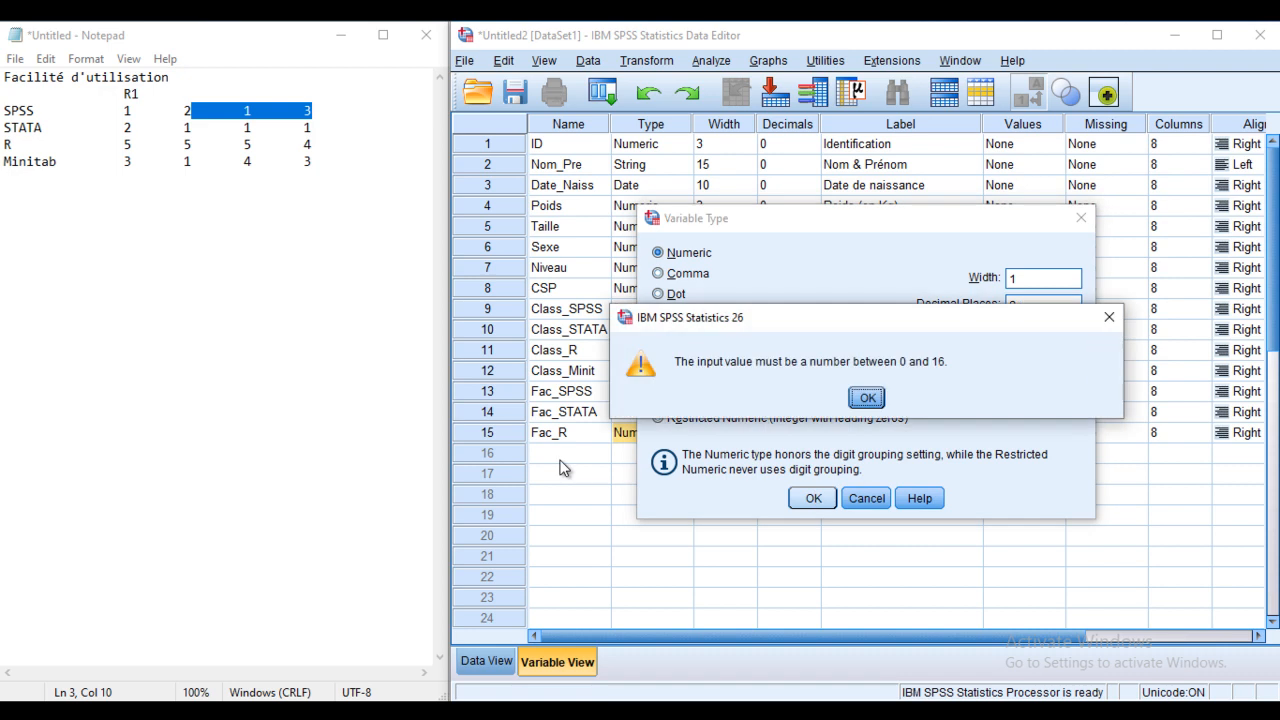
click(868, 397)
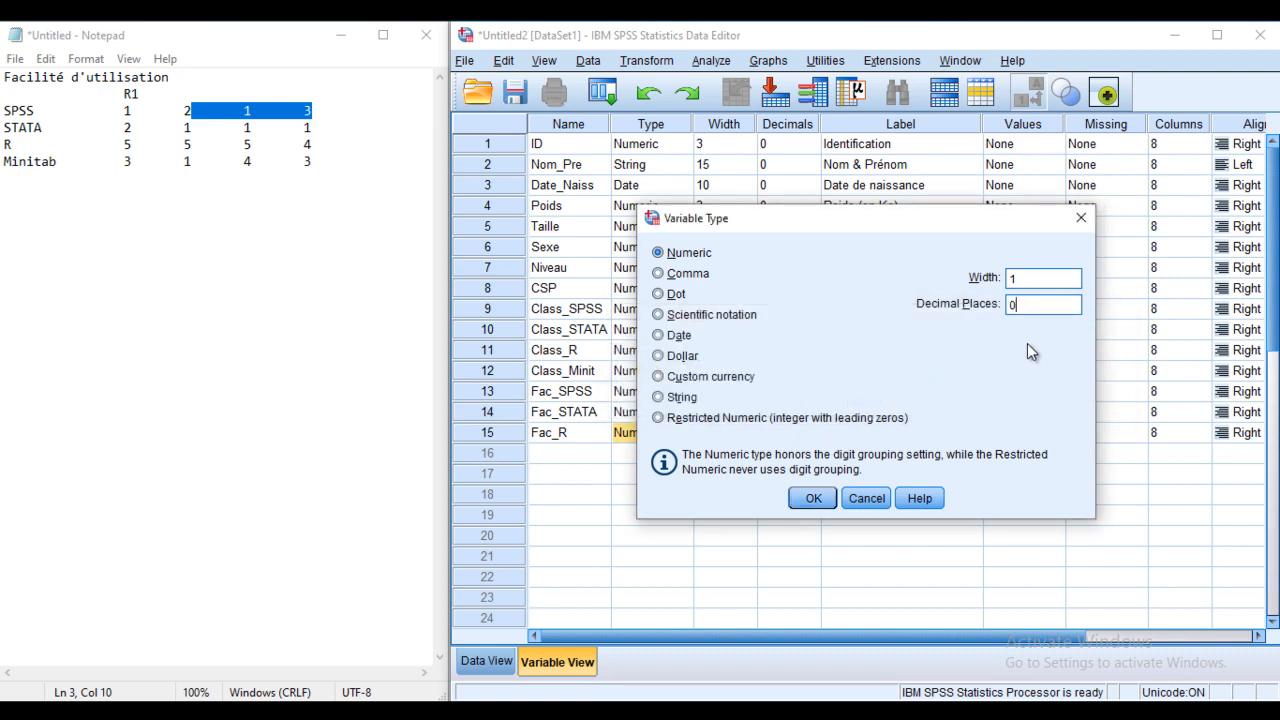
click(813, 498)
Step: Add Fac_Minitab in row 16 as numeric with width 1 and 0 decimals
click(571, 453)
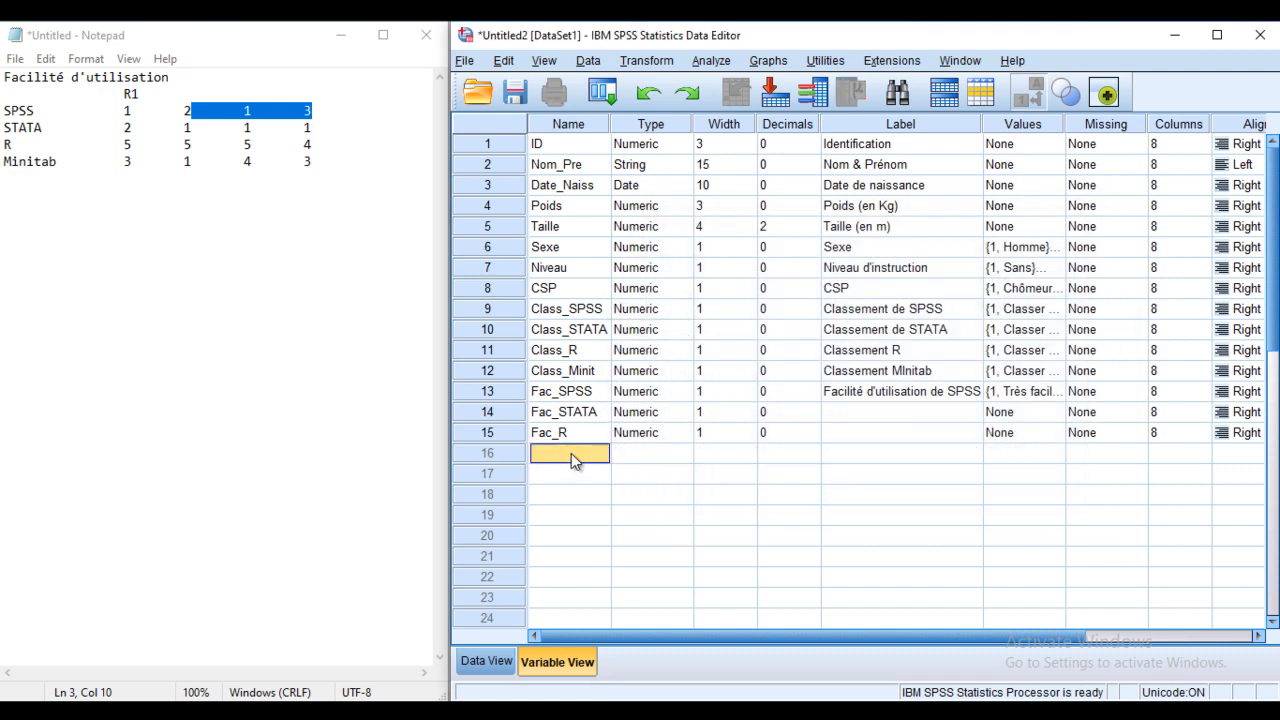
text(Fac_Minitab)
click(677, 453)
click(684, 453)
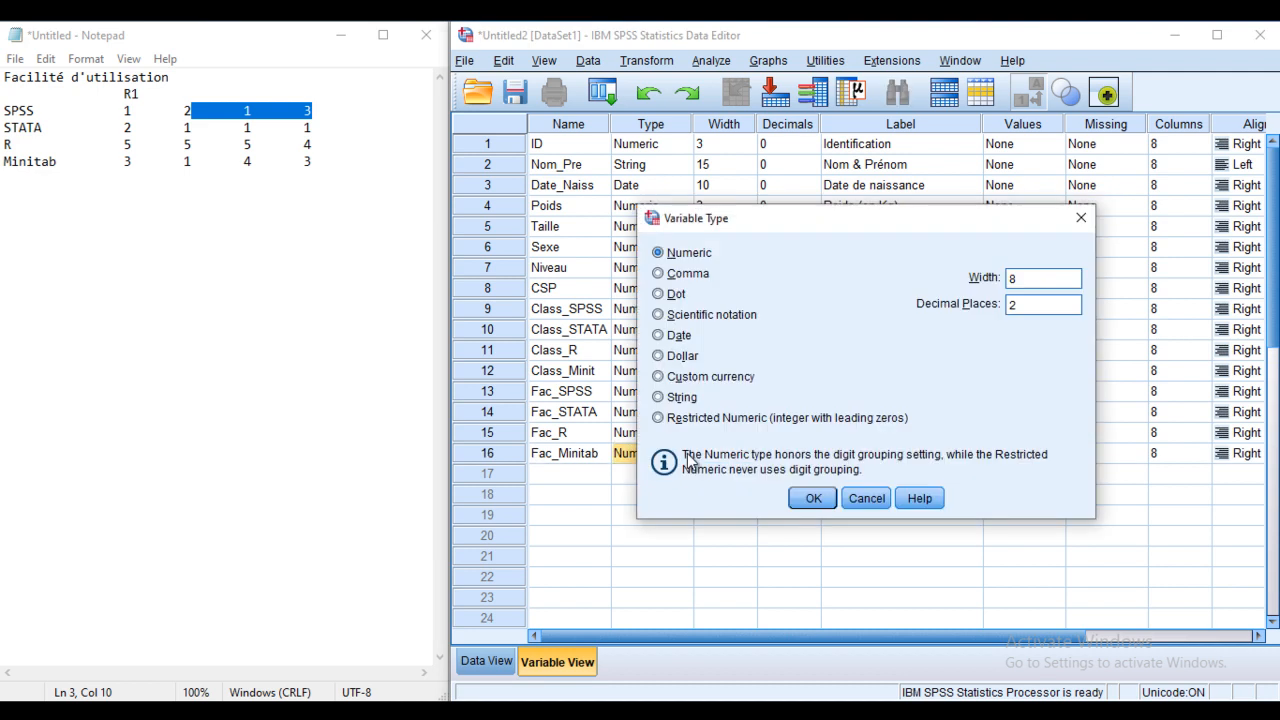
drag(1030, 284, 999, 303)
text(10)
click(815, 498)
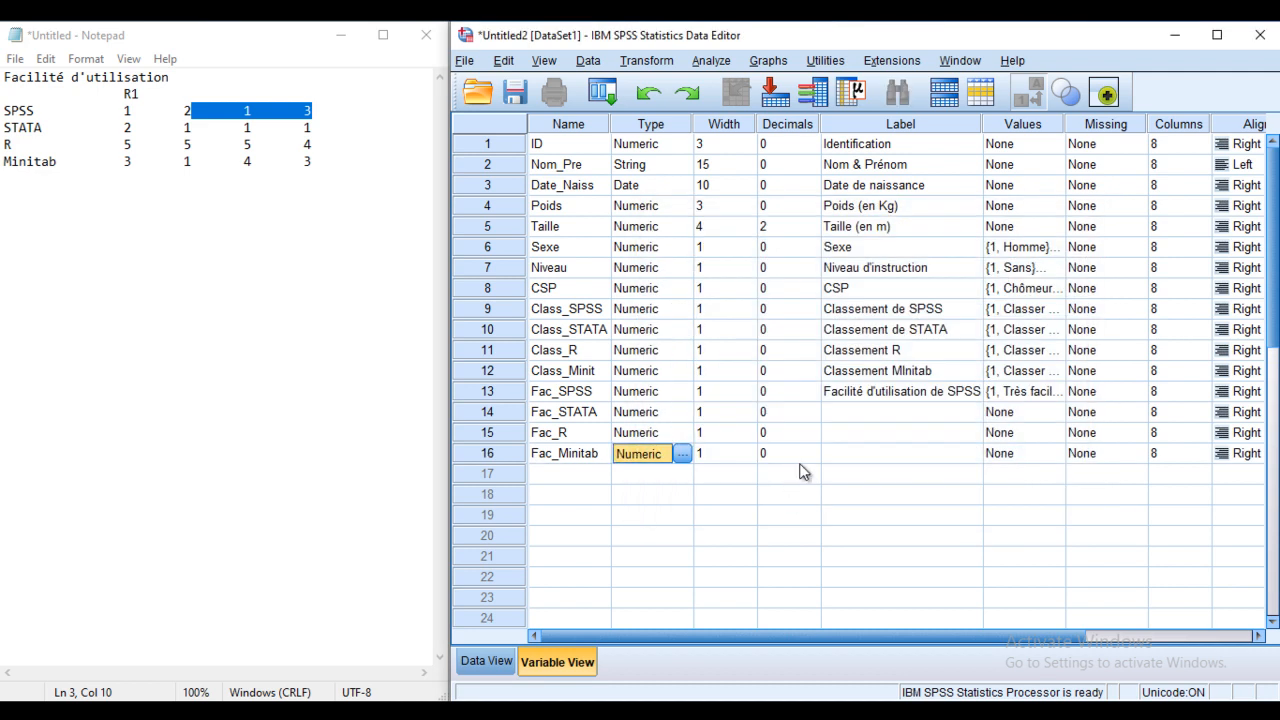
click(866, 412)
click(864, 413)
Step: Label rows 14–16 'Facilité d'utilisation de STATA', '...de R' and '...de Minitab'
text(Facilité d')
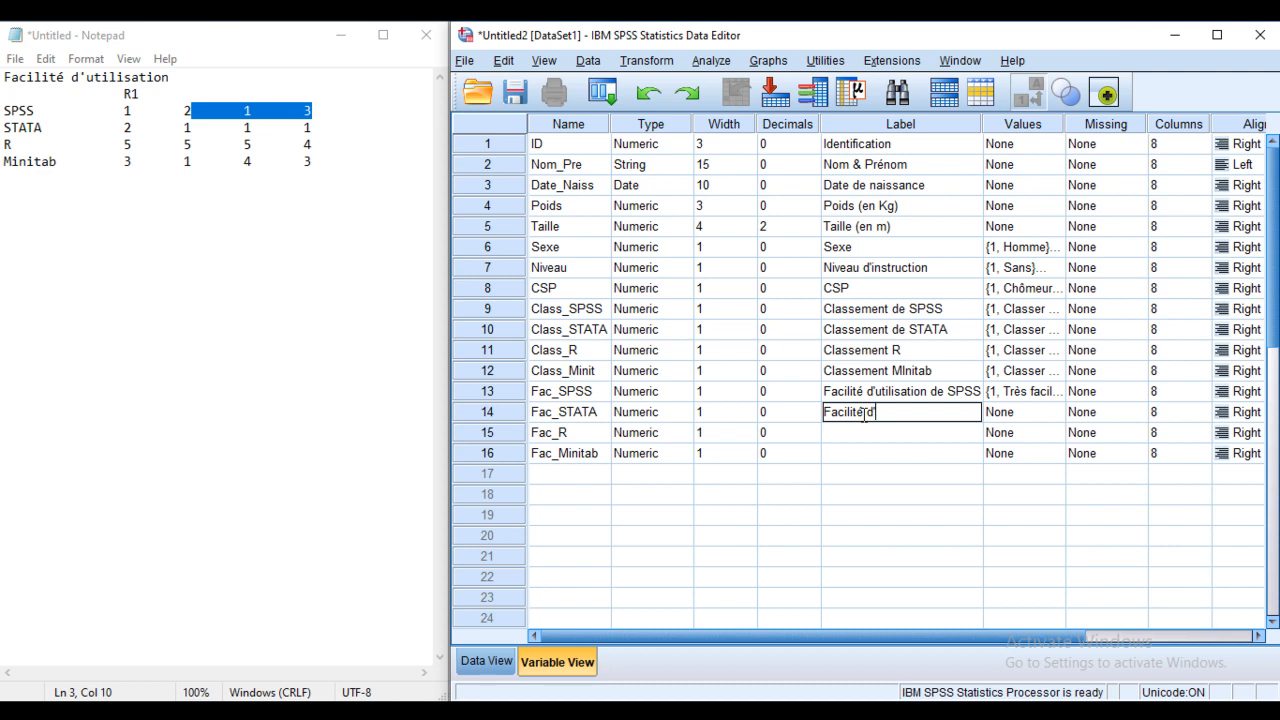
text(utilisation de STATA)
click(876, 430)
click(887, 430)
text(Facilité )
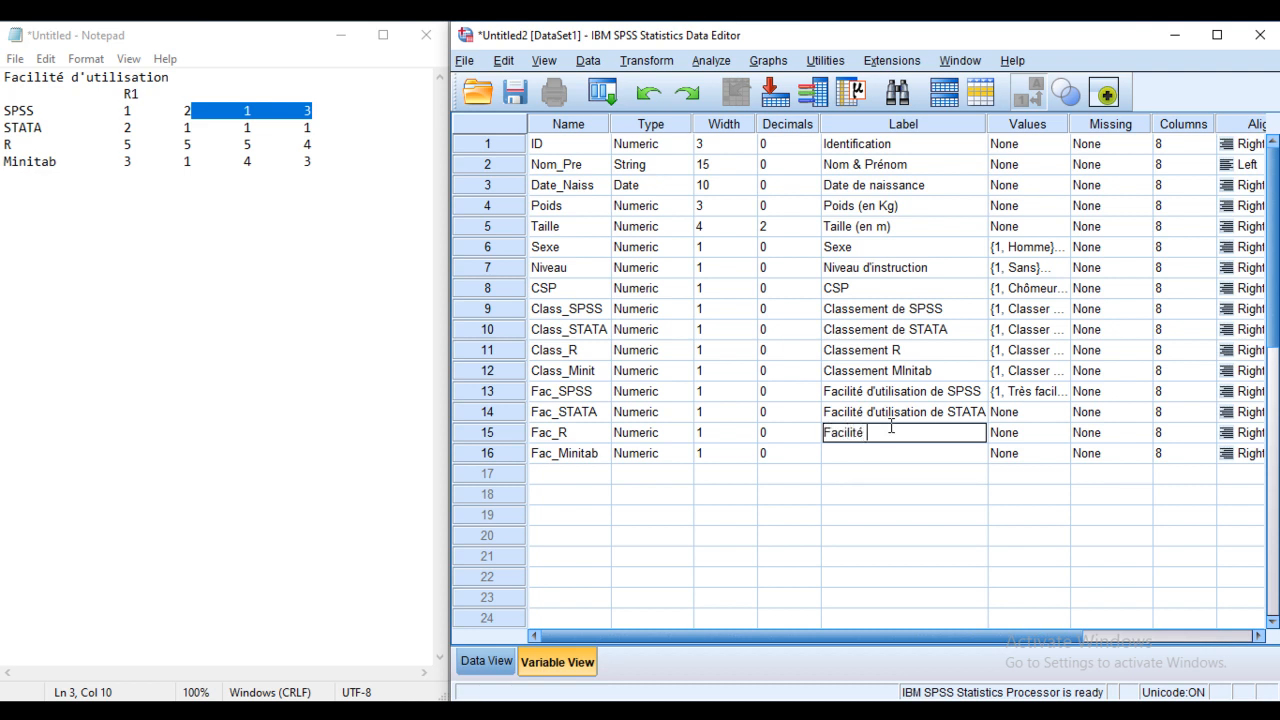
text(d'utilisation de R)
click(910, 455)
click(910, 452)
text(Fac)
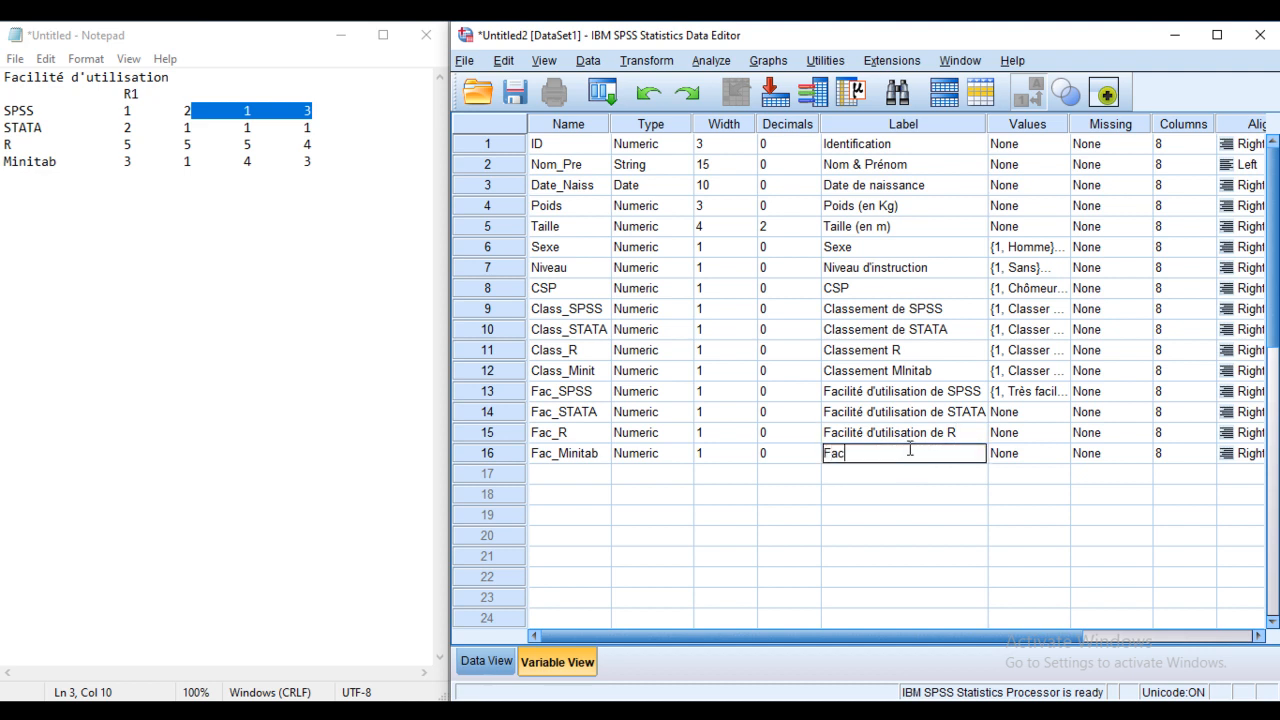
text(ilité d'utilisation de Minitab)
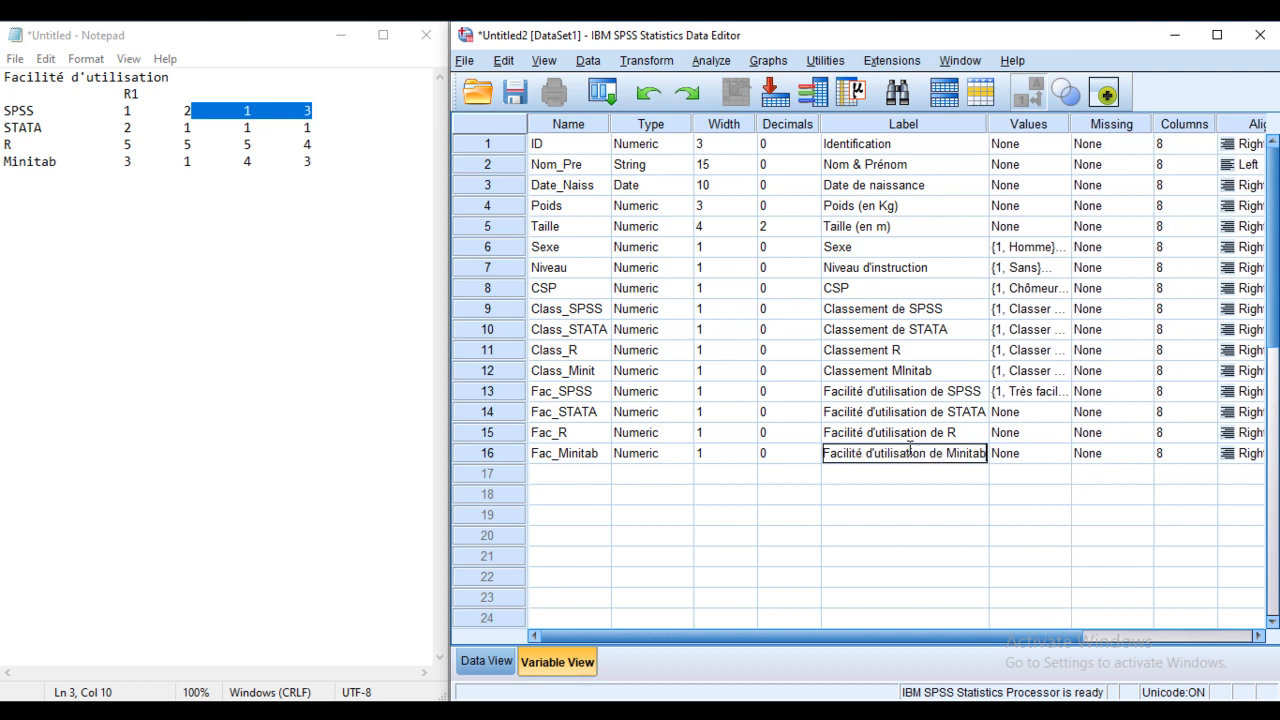
Step: Copy Fac_SPSS's Très facile–Très difficile value labels onto Fac_STATA, Fac_R and Fac_Minitab
click(1010, 396)
click(1060, 392)
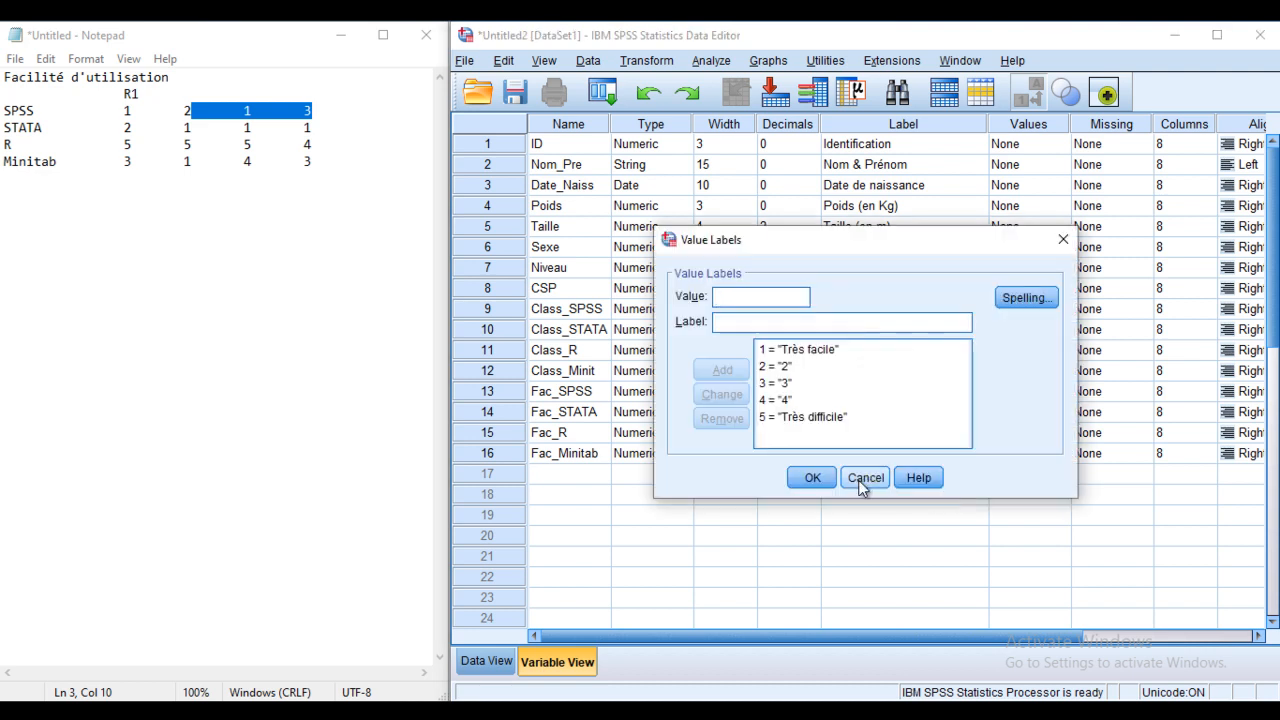
click(865, 474)
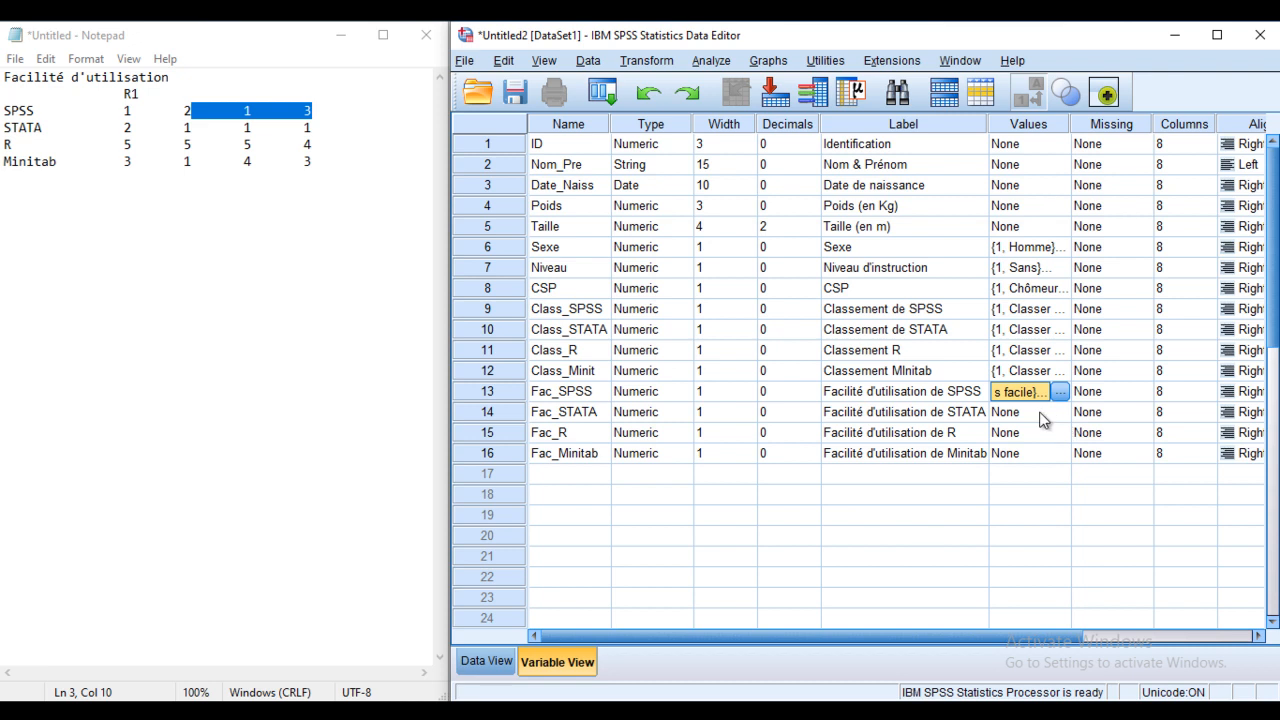
click(1044, 411)
key(shift+Down)
key(shift+Down)
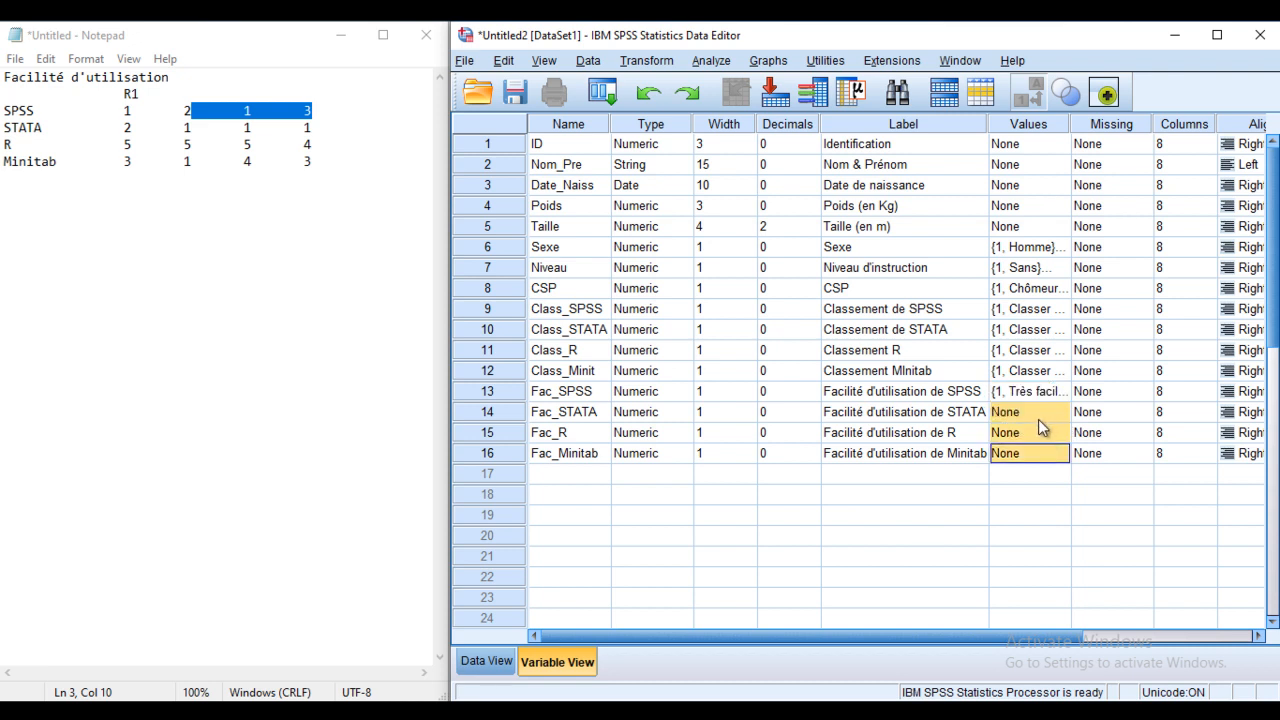
key(ctrl+v)
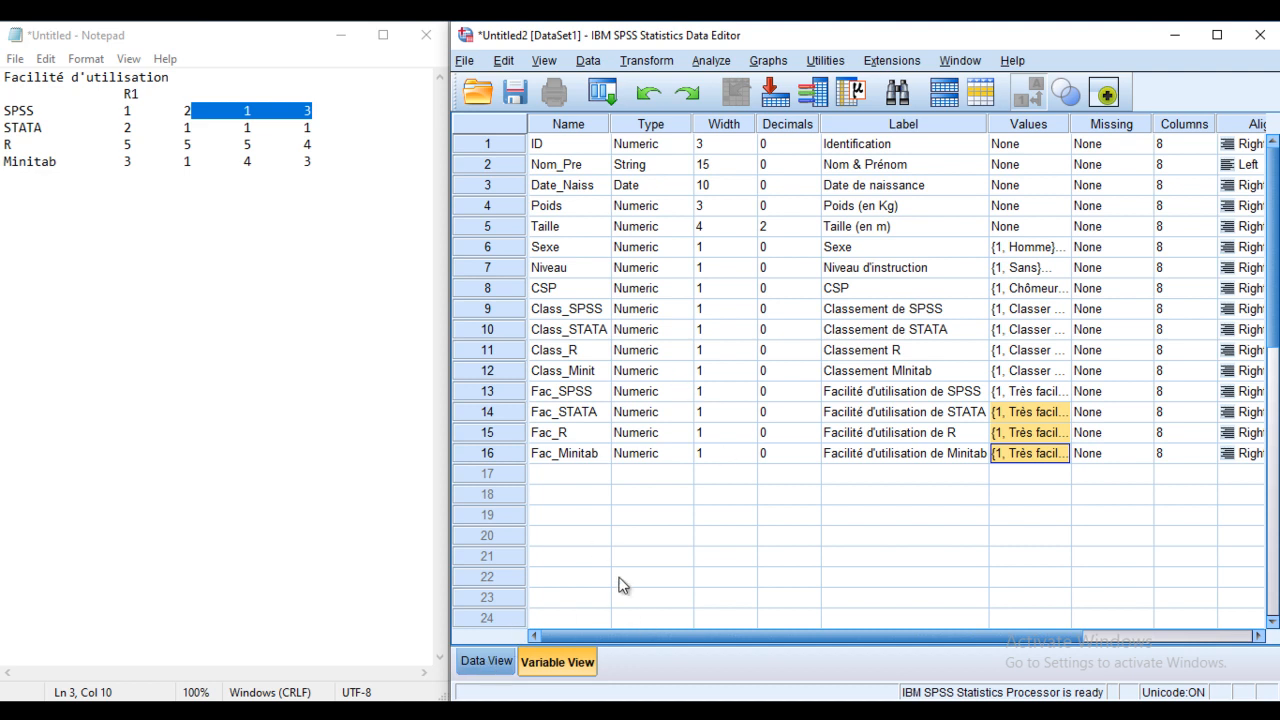
Step: Switch to Data View to show the 16 empty variable columns, ID through Fac_Minitab
click(487, 661)
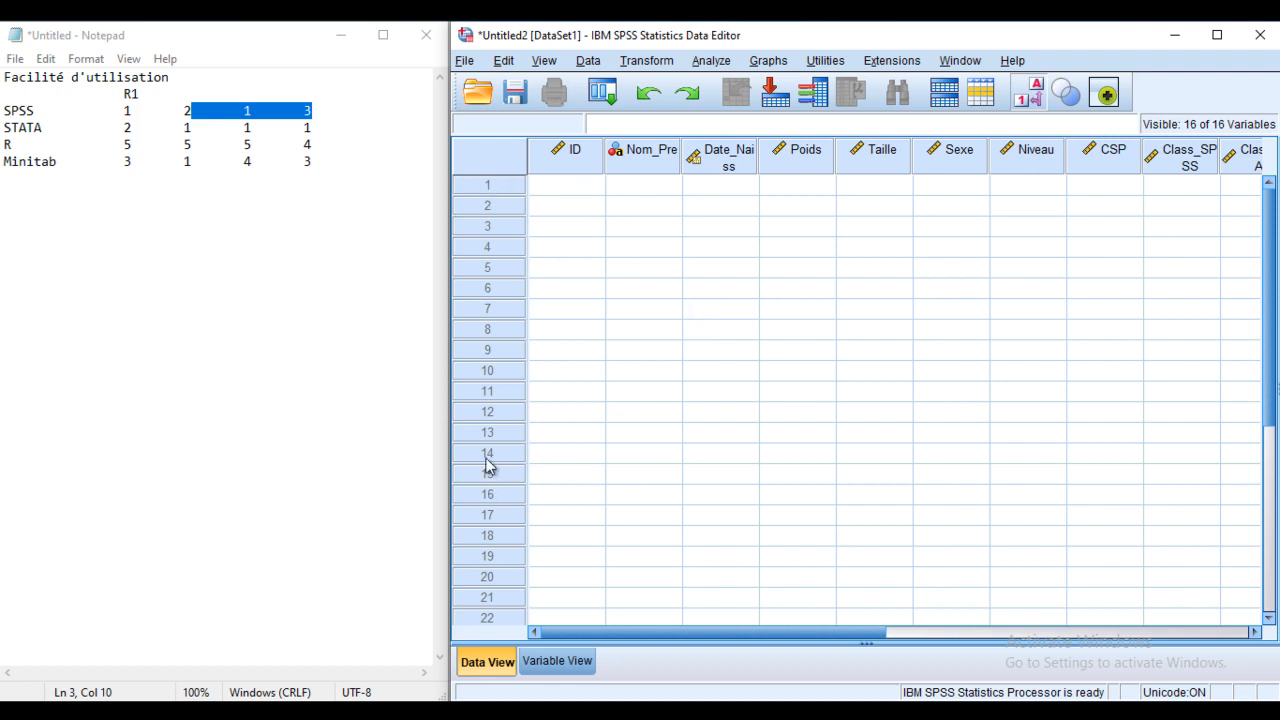
Step: Enter ID 1 and the respondent's full name in row 1, widening the Nom_Pre column
click(568, 189)
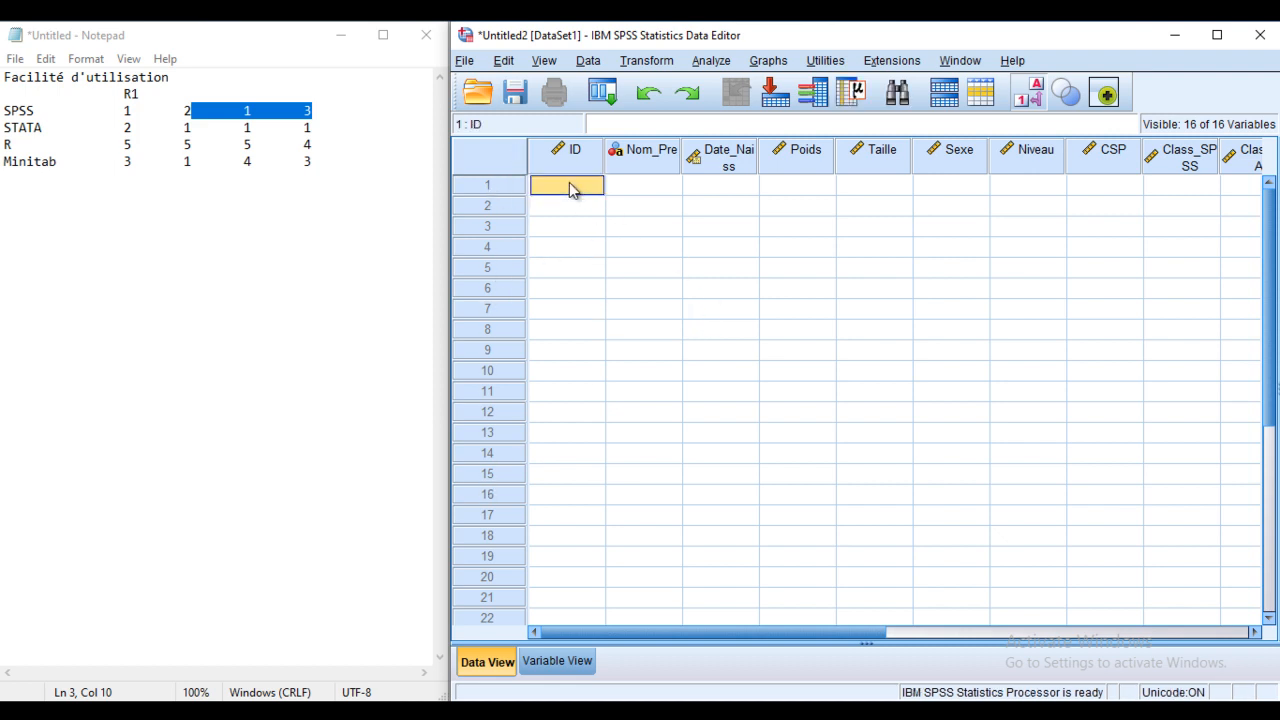
text(1)
key(Return)
click(660, 188)
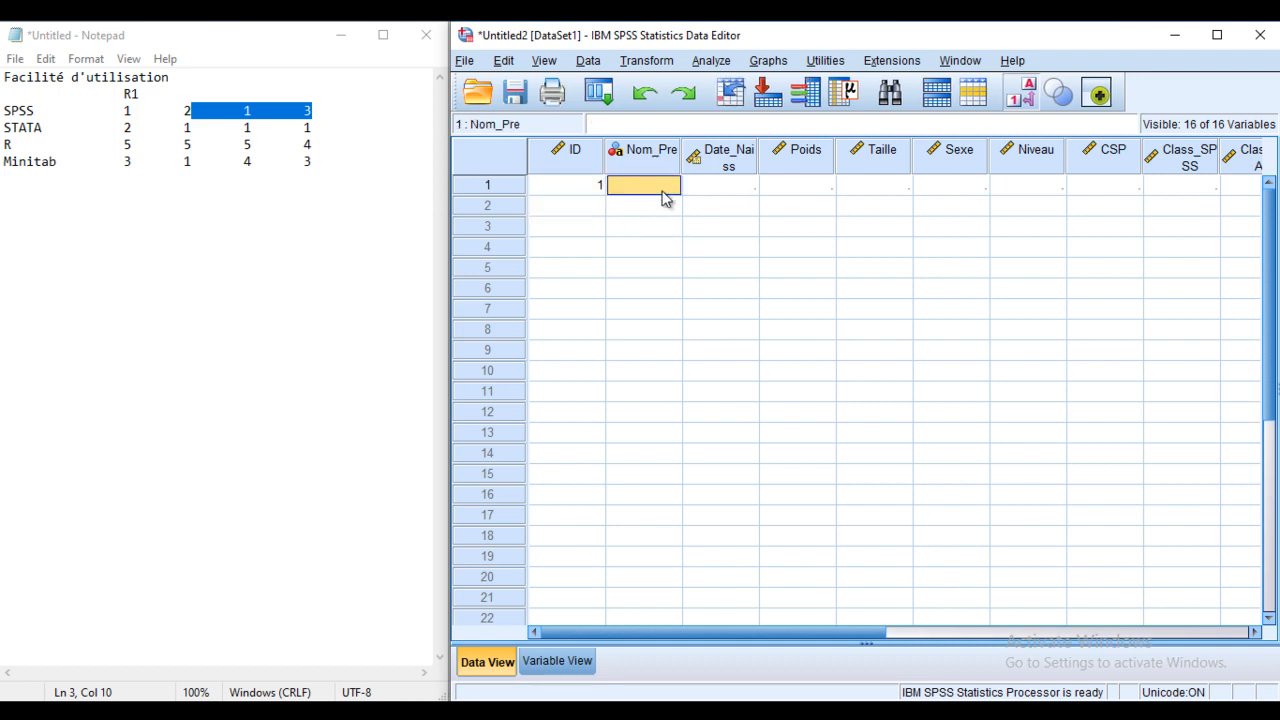
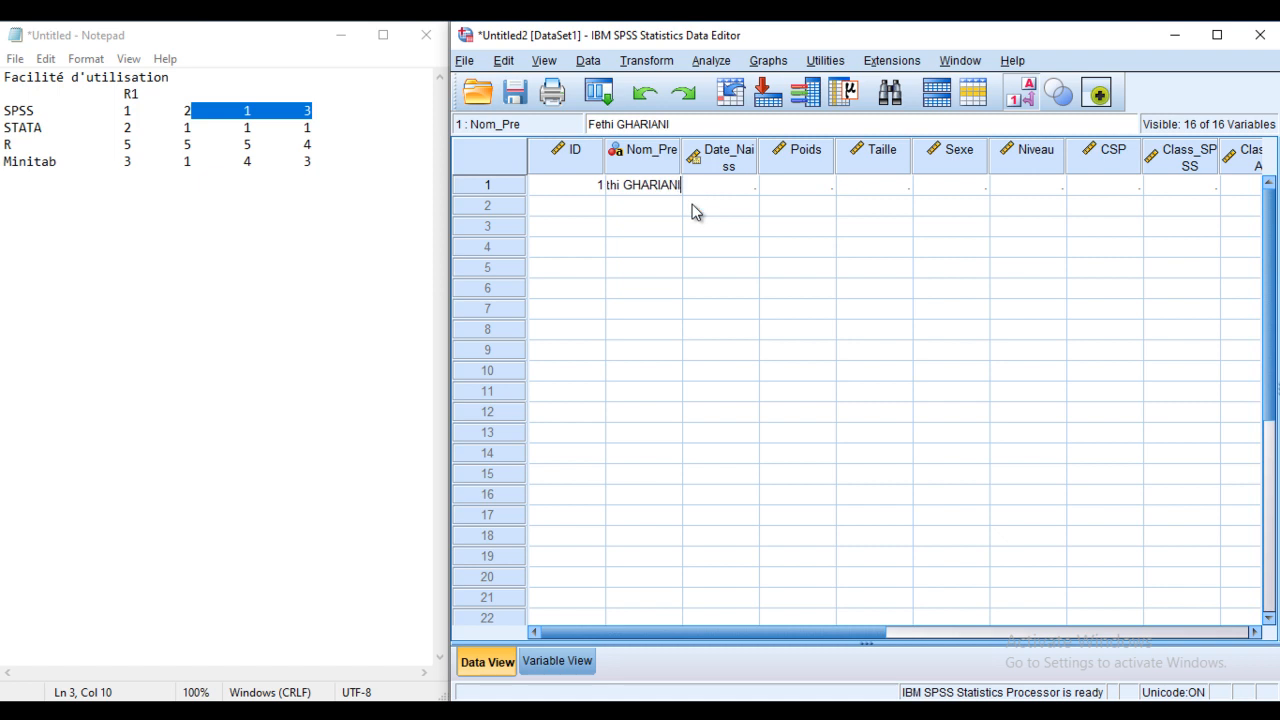
drag(681, 163, 724, 162)
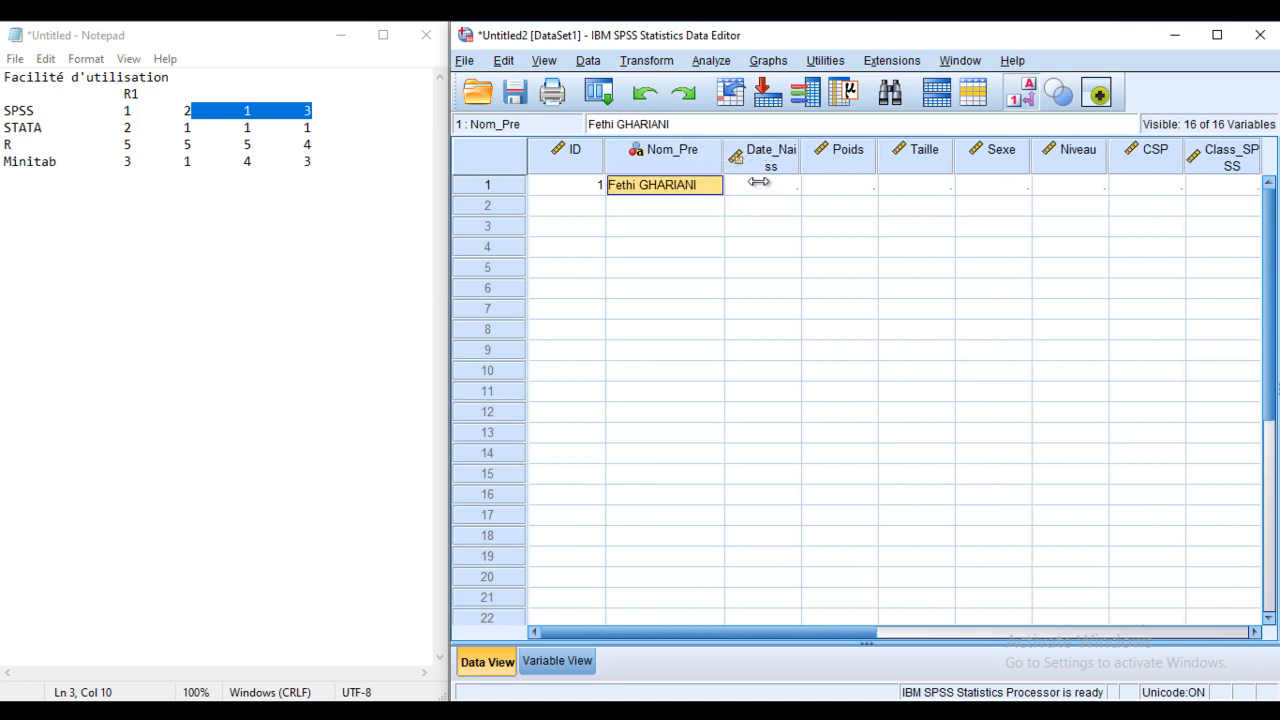
Step: Fill row 1's birth date 12.12.1980, weight 55 and height 1,69
click(761, 190)
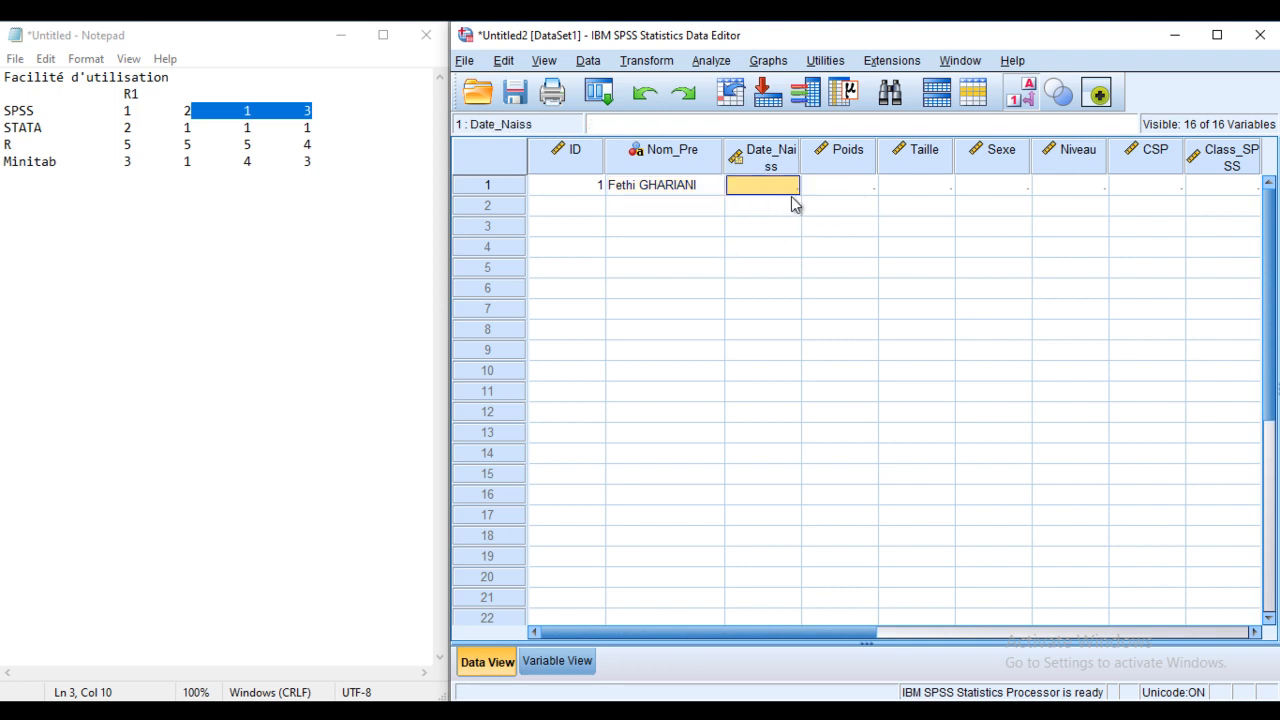
text(12.12.2001)
text(980)
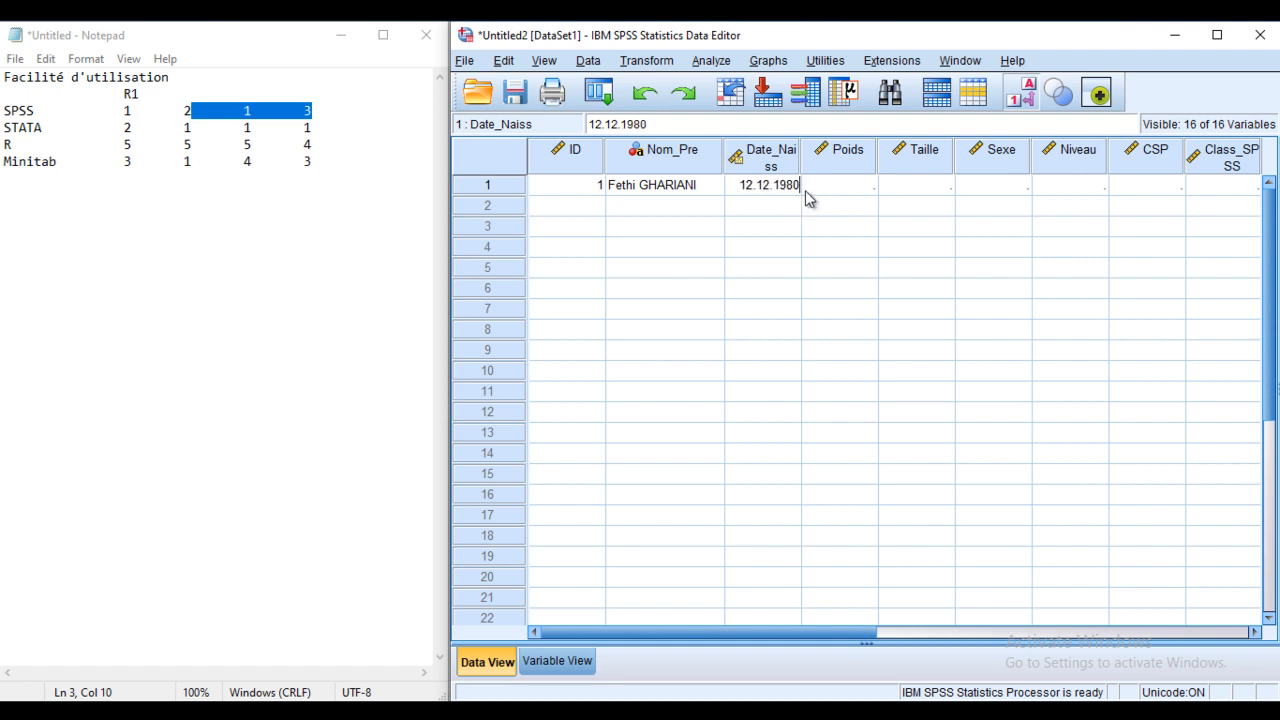
click(821, 185)
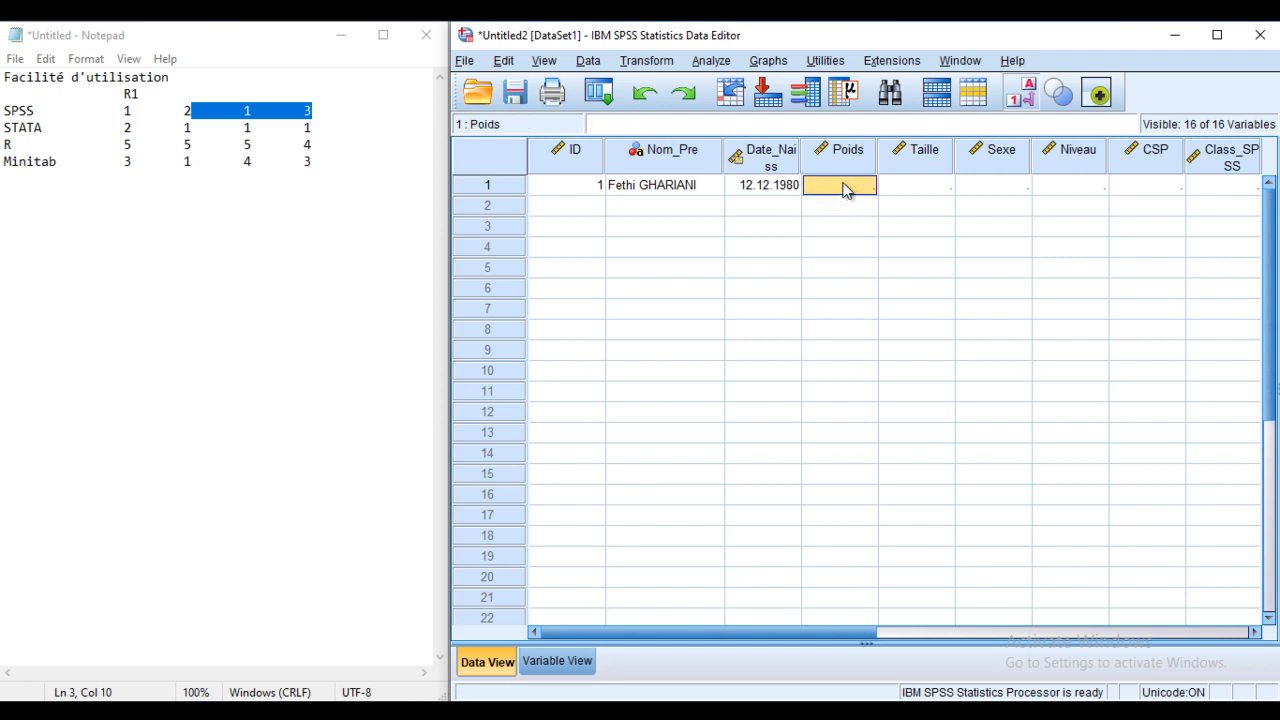
text(55)
key(Return)
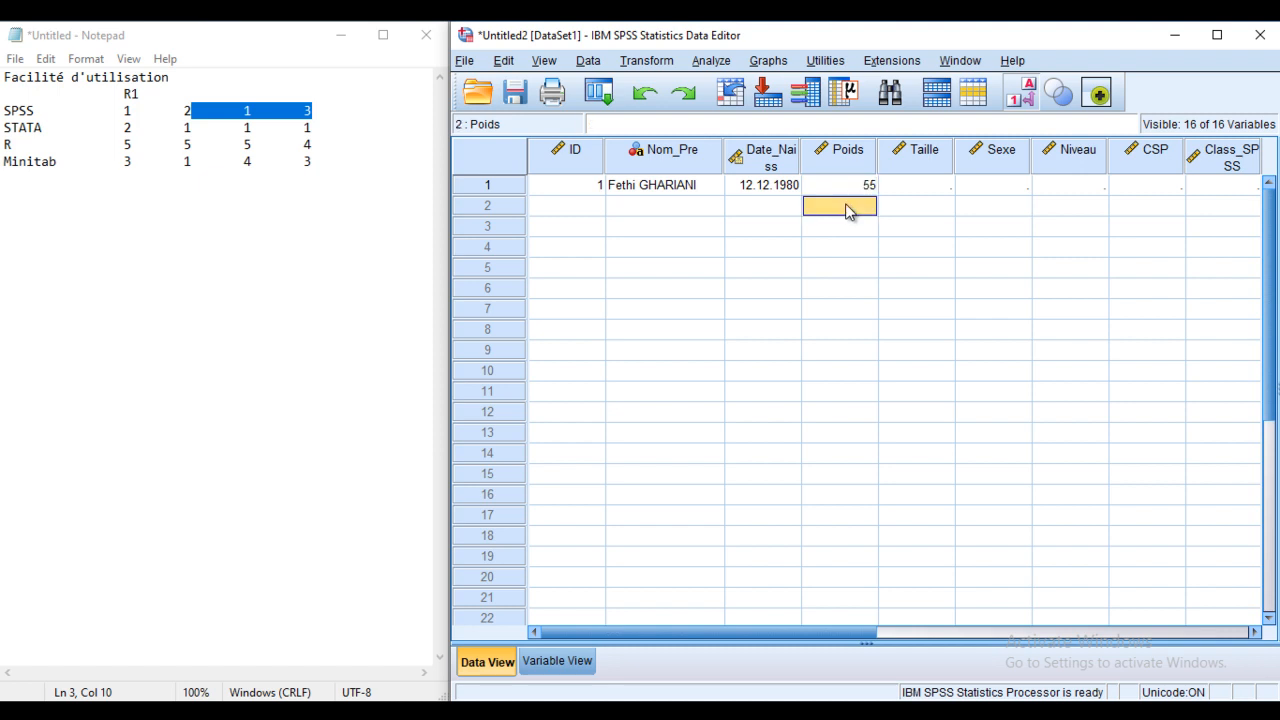
click(948, 186)
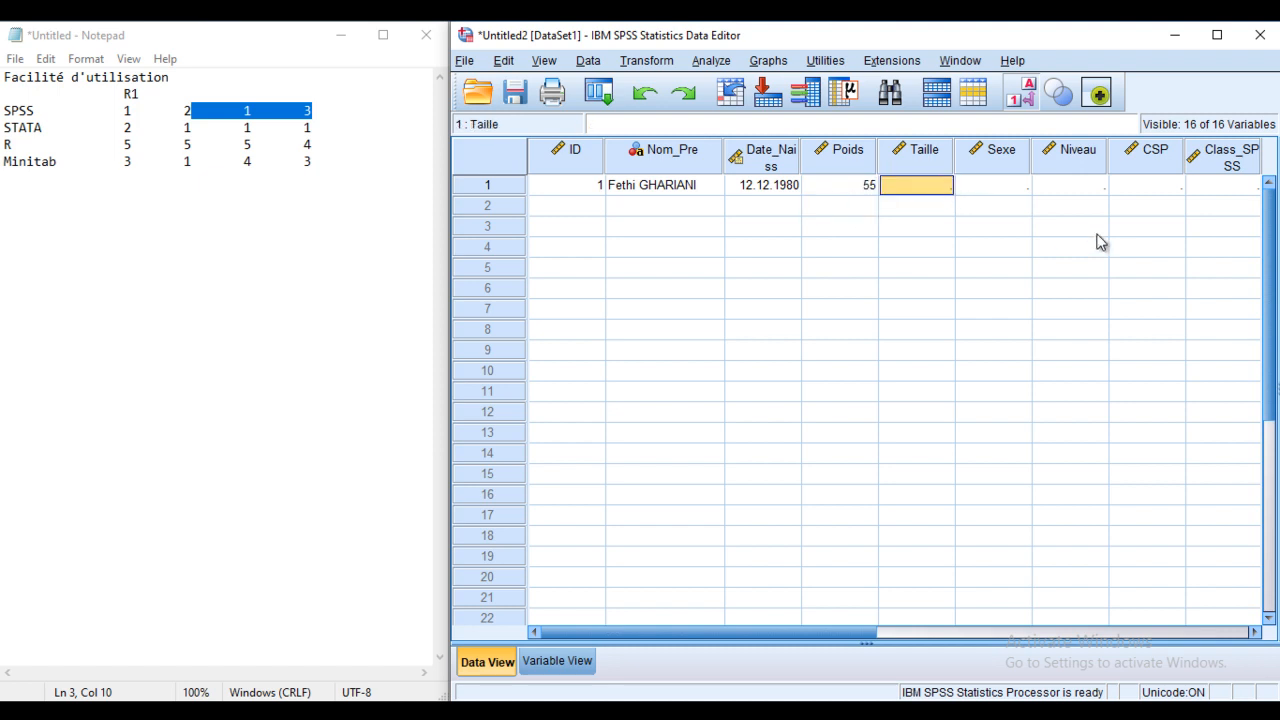
text(1)
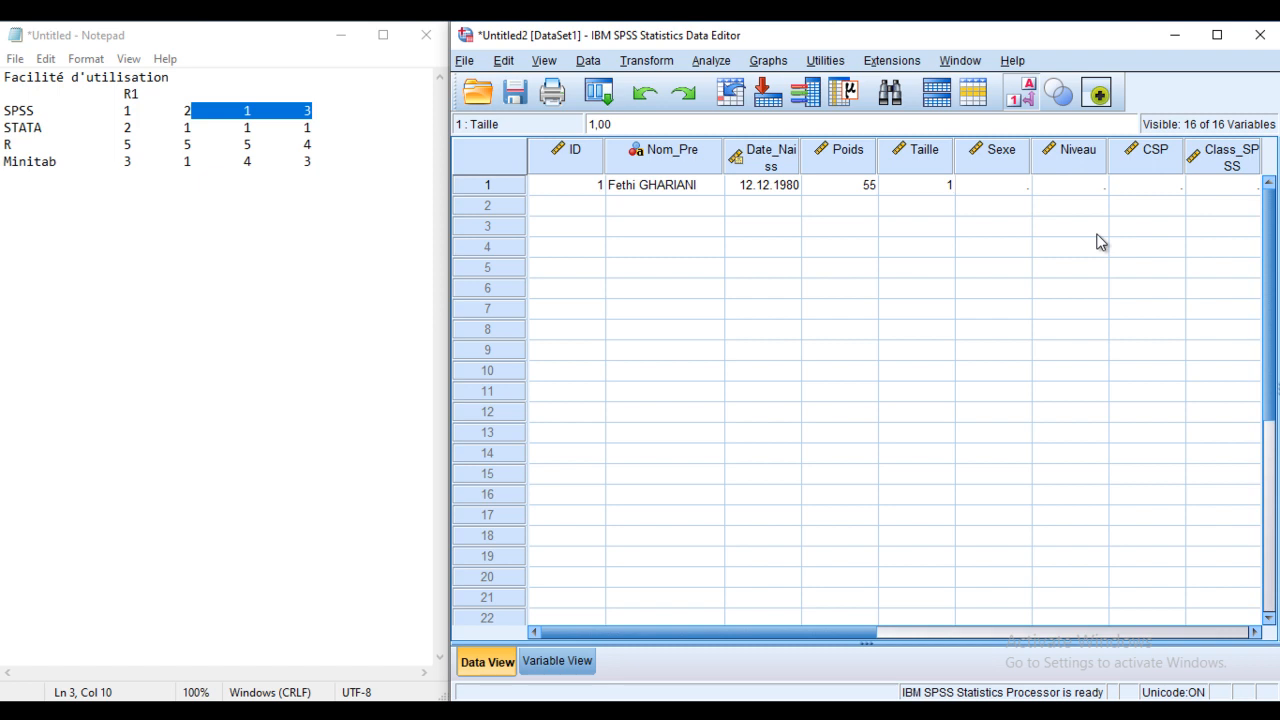
text(.69)
key(Tab)
click(943, 188)
text(1,69)
key(Tab)
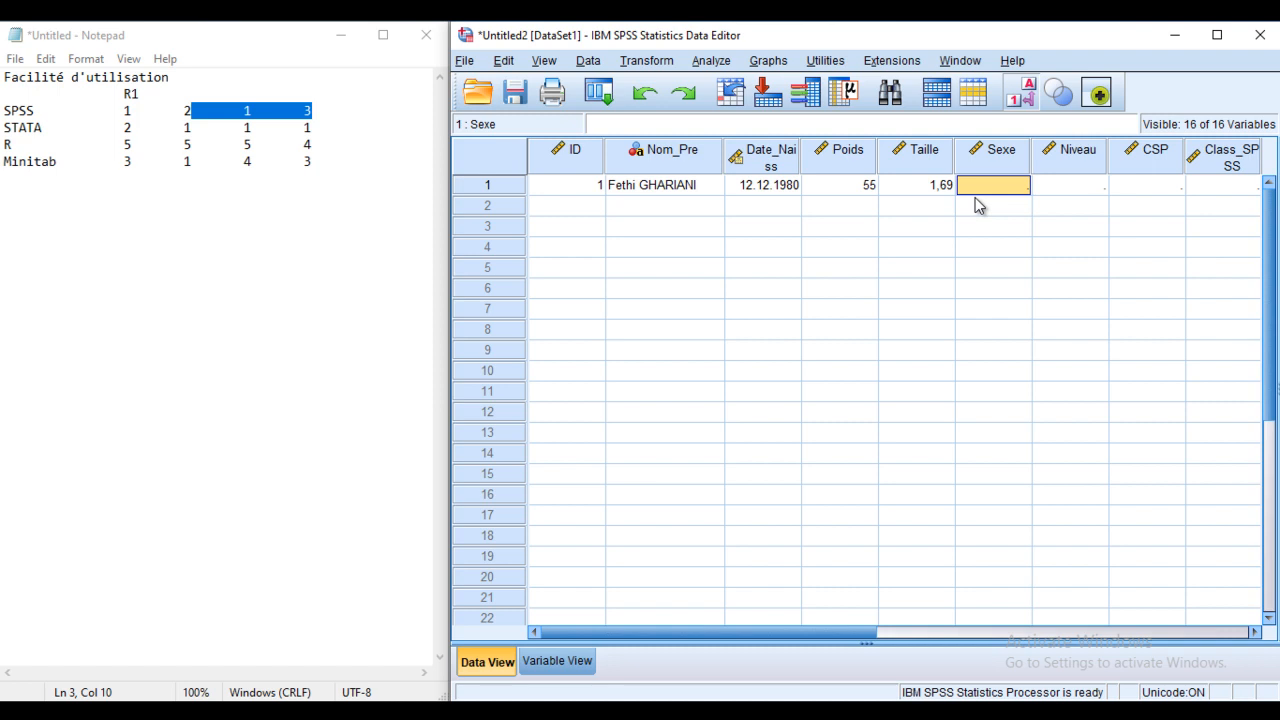
Step: Code respondent 1 as Homme (1), Universitaire (3) and CSP category 1
text(1)
key(Tab)
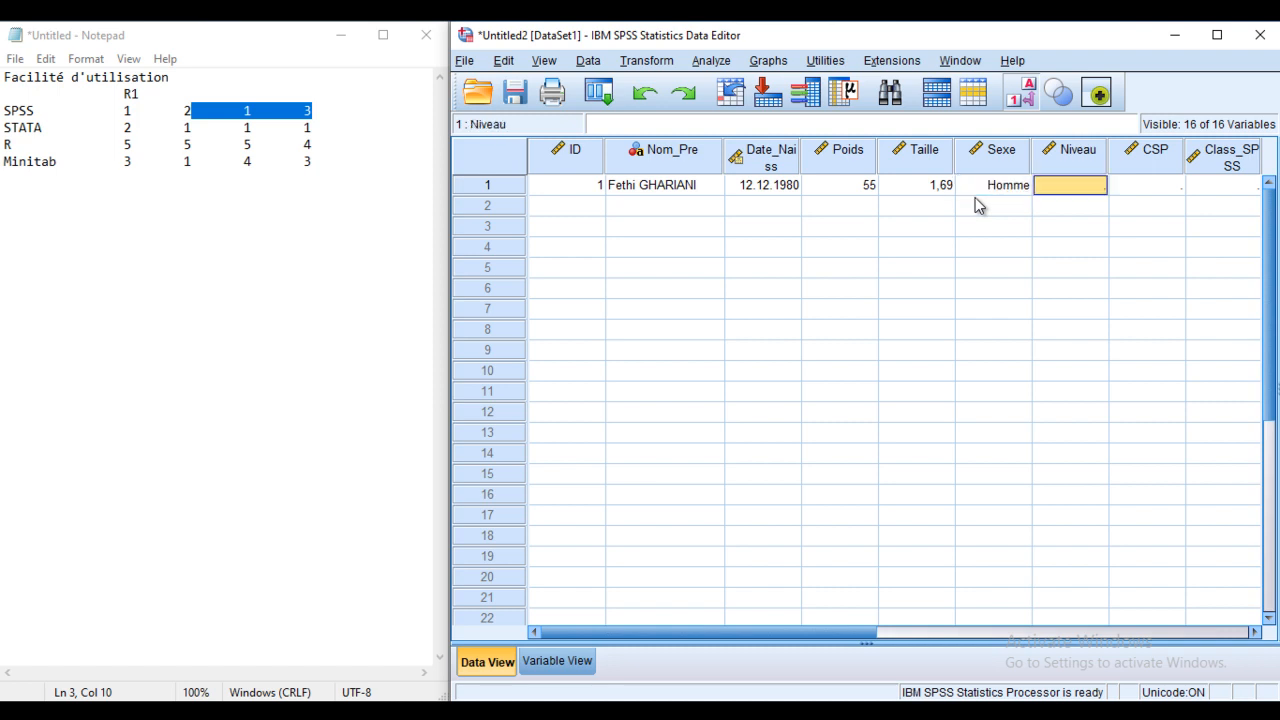
text(3)
key(Tab)
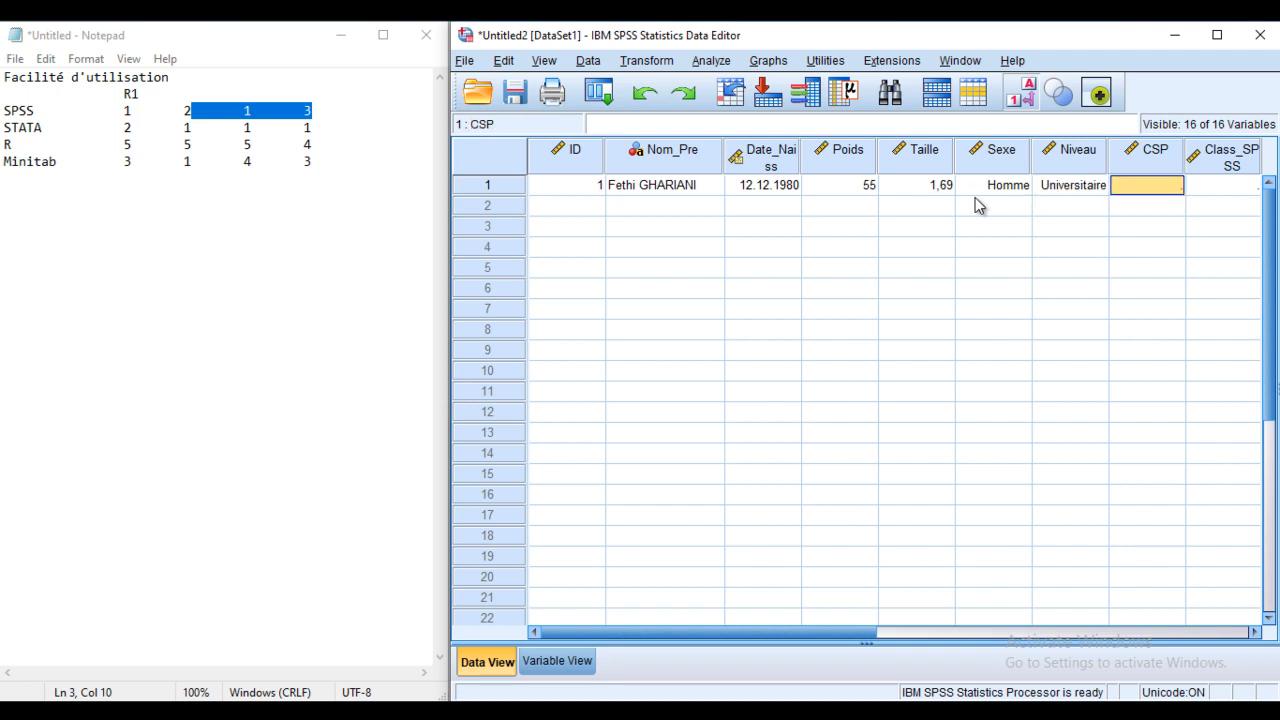
text(1)
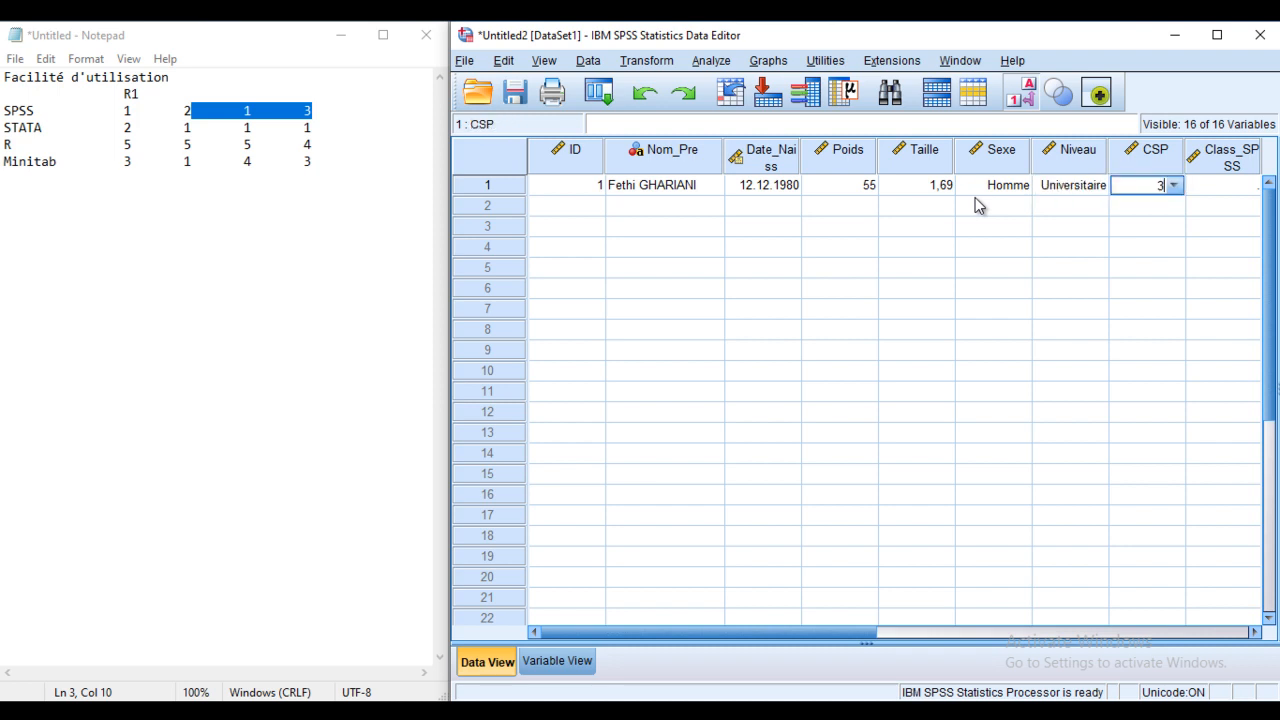
key(Tab)
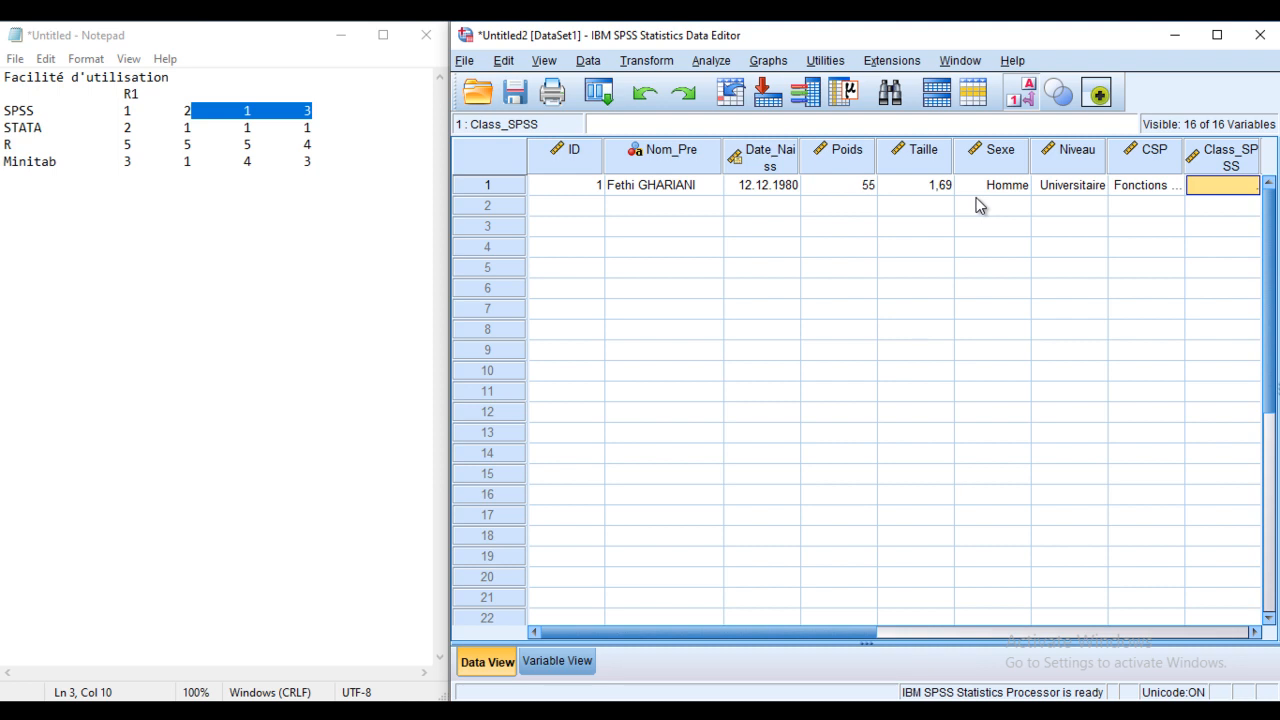
Step: Enter software rankings: SPSS 2, STATA 3, R 1, Minitab 4
drag(788, 632, 945, 640)
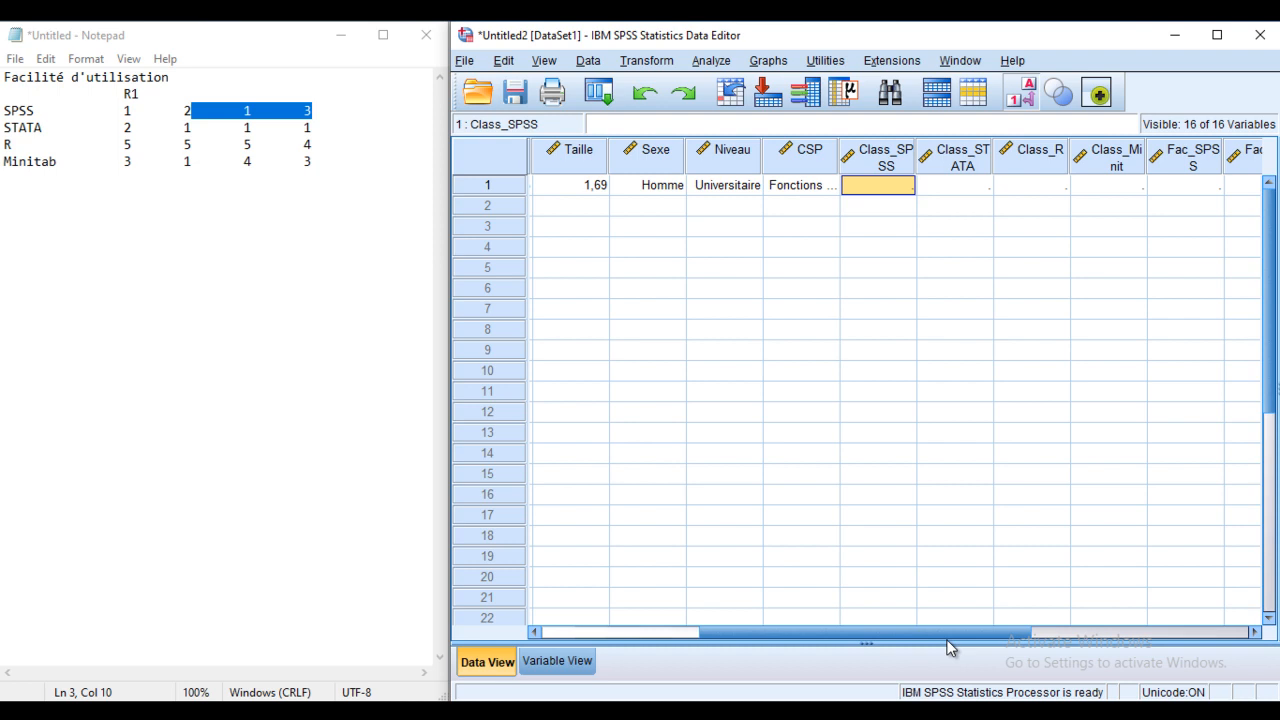
text(2)
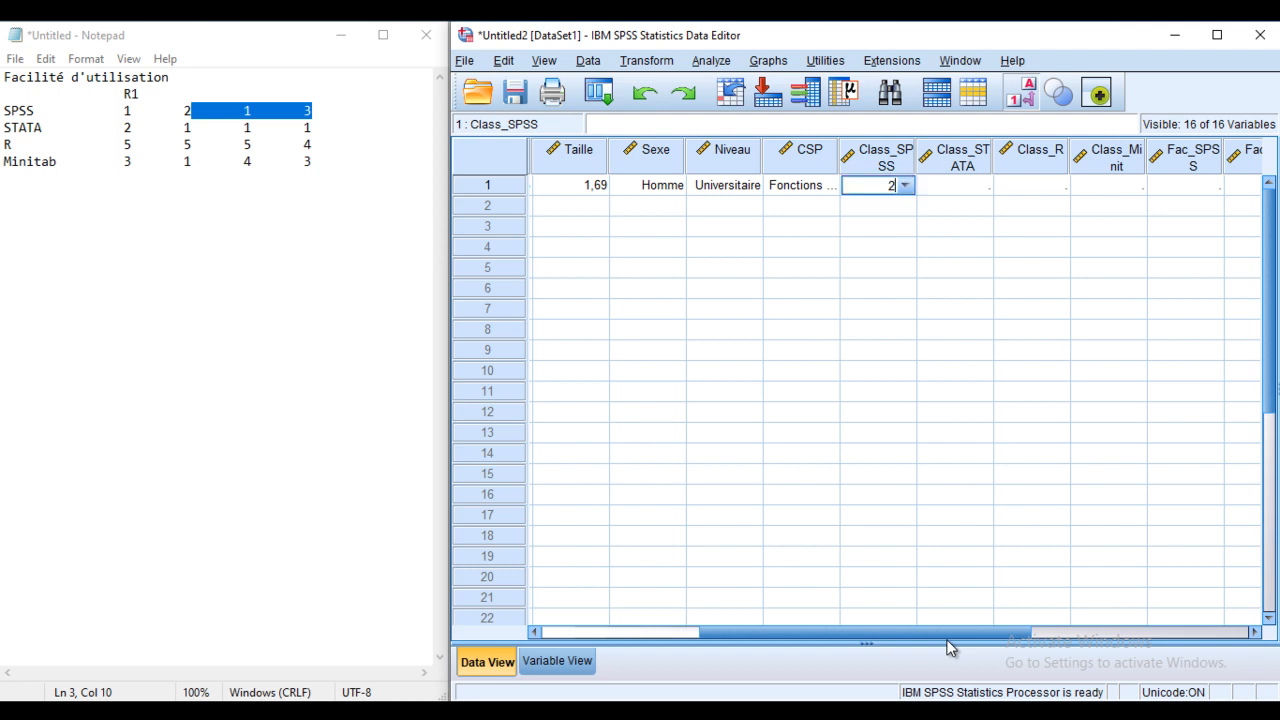
key(Tab)
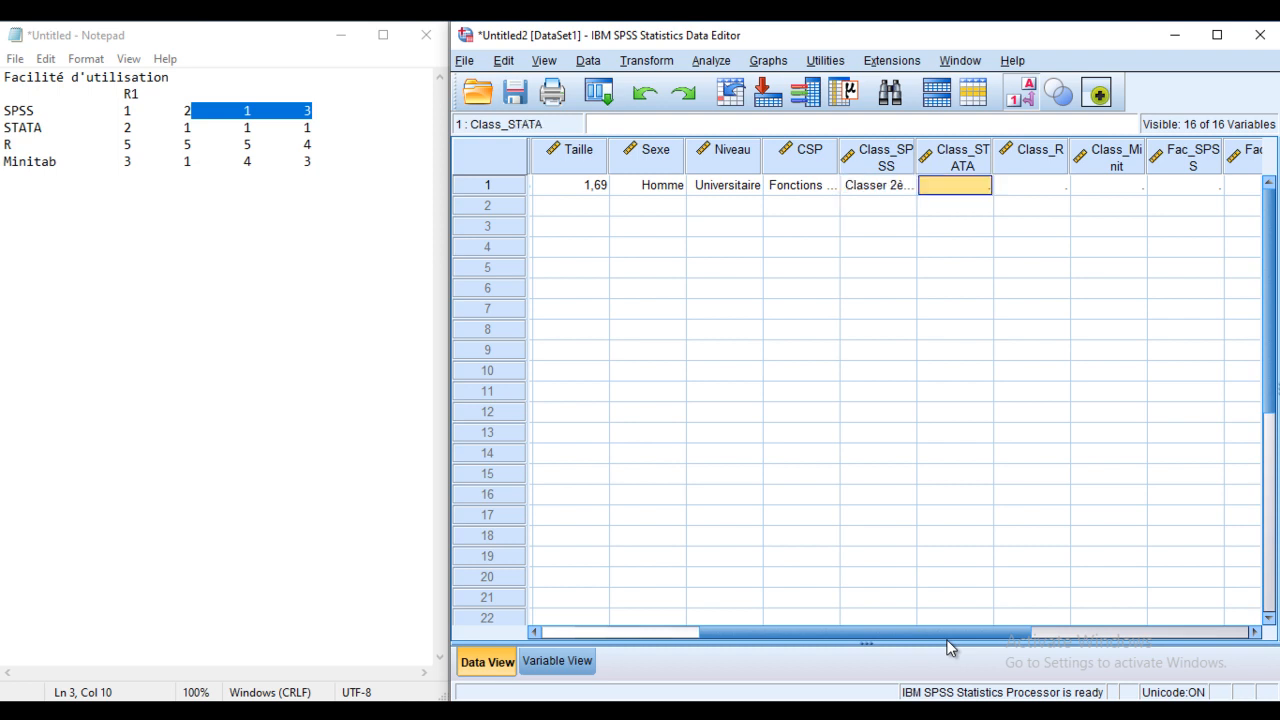
text(3)
key(Tab)
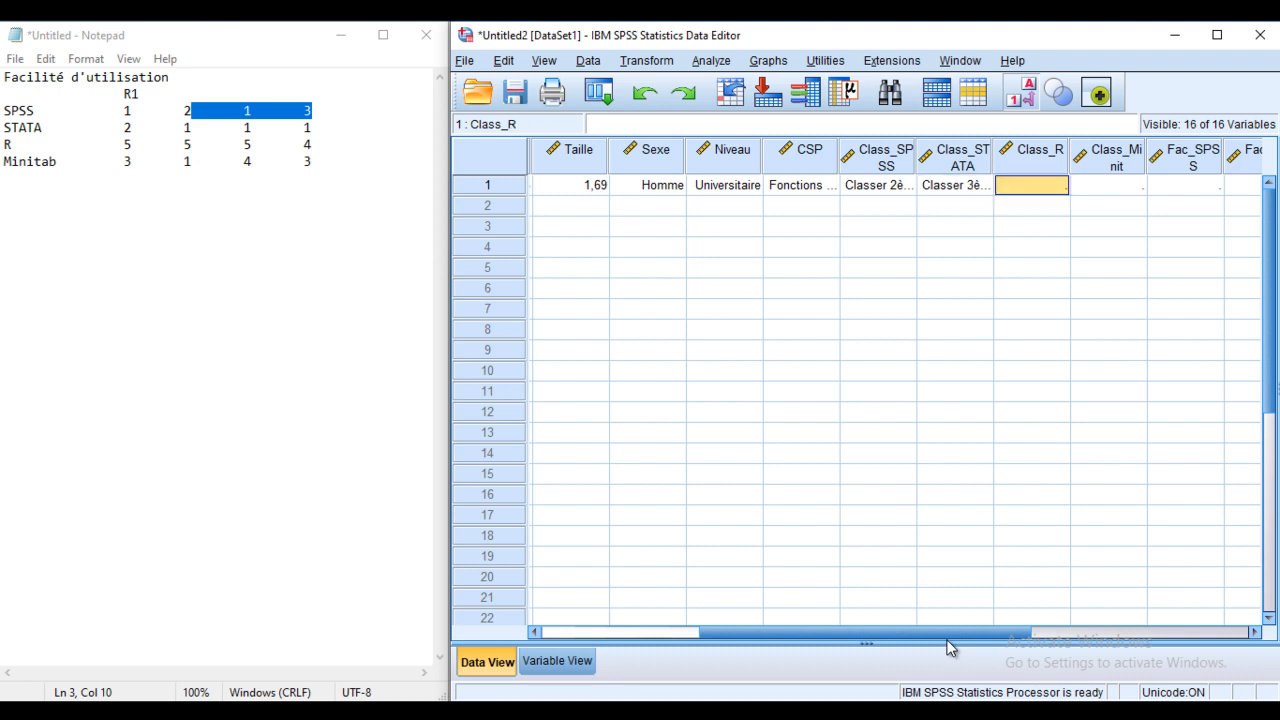
text(1)
key(Tab)
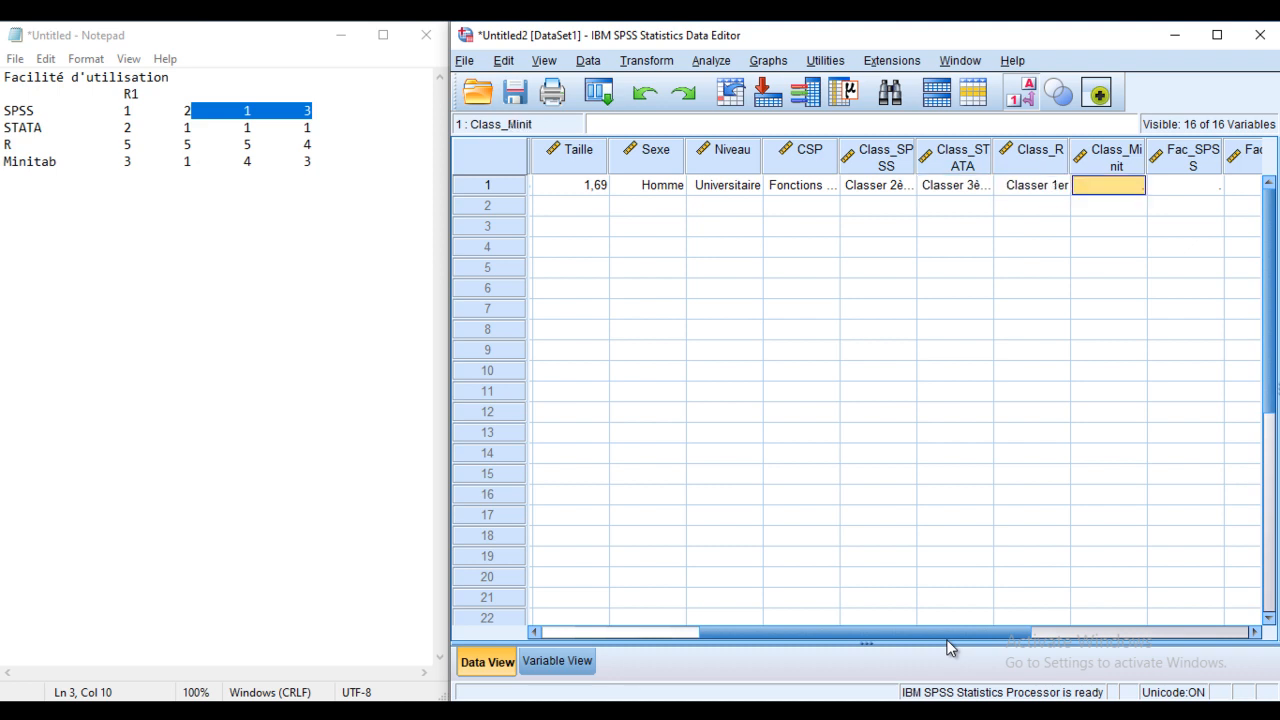
text(4)
key(Tab)
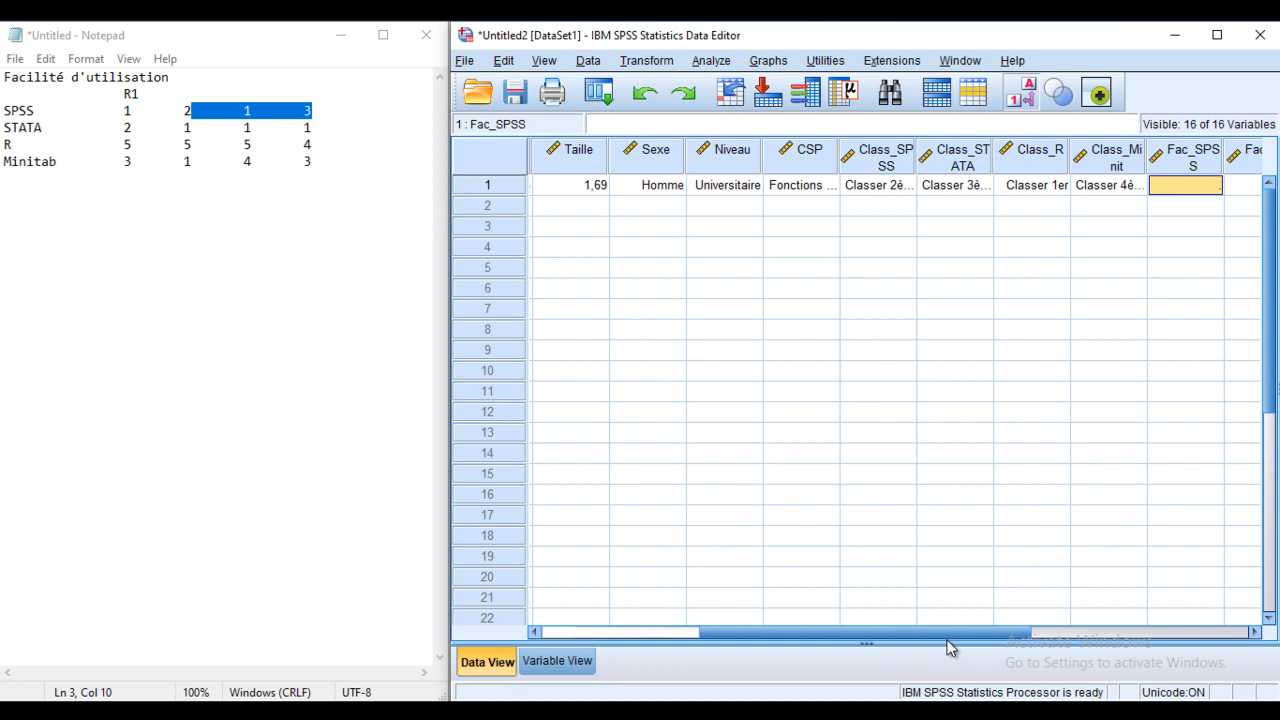
Step: Enter ease ratings: SPSS 1, STATA 1, R 2, Minitab 2
text(1)
key(Tab)
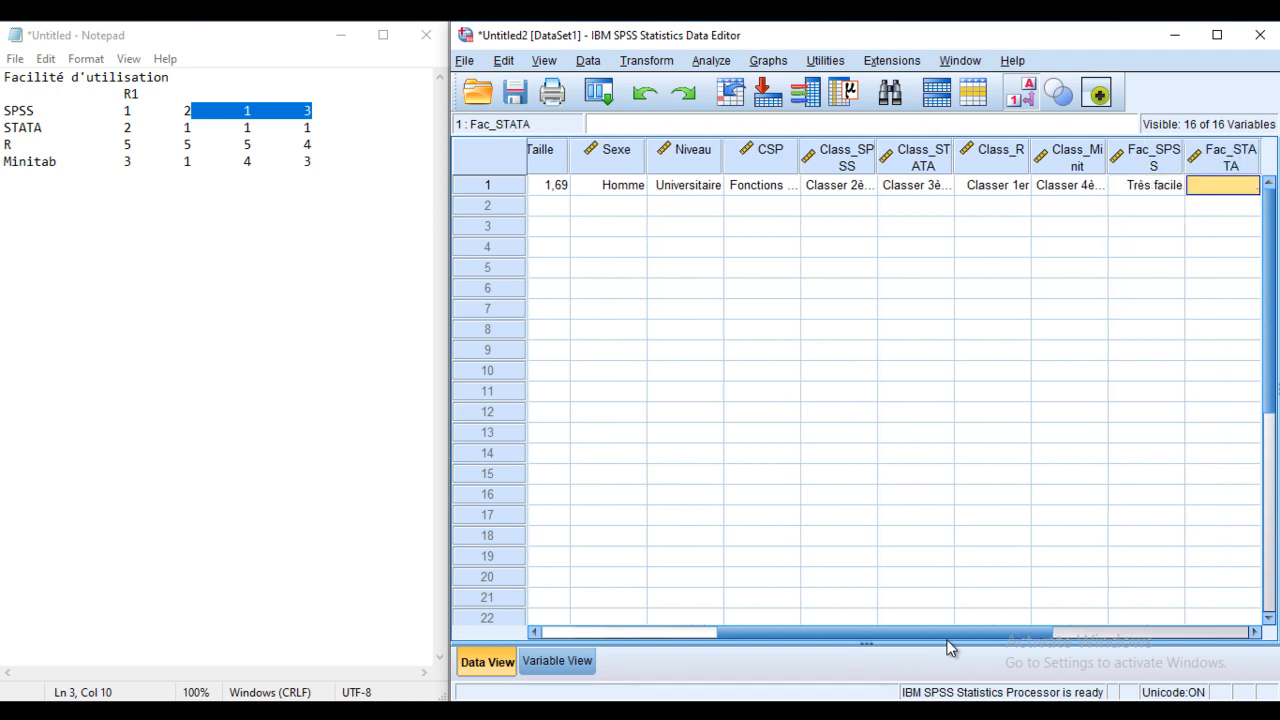
text(1)
key(Tab)
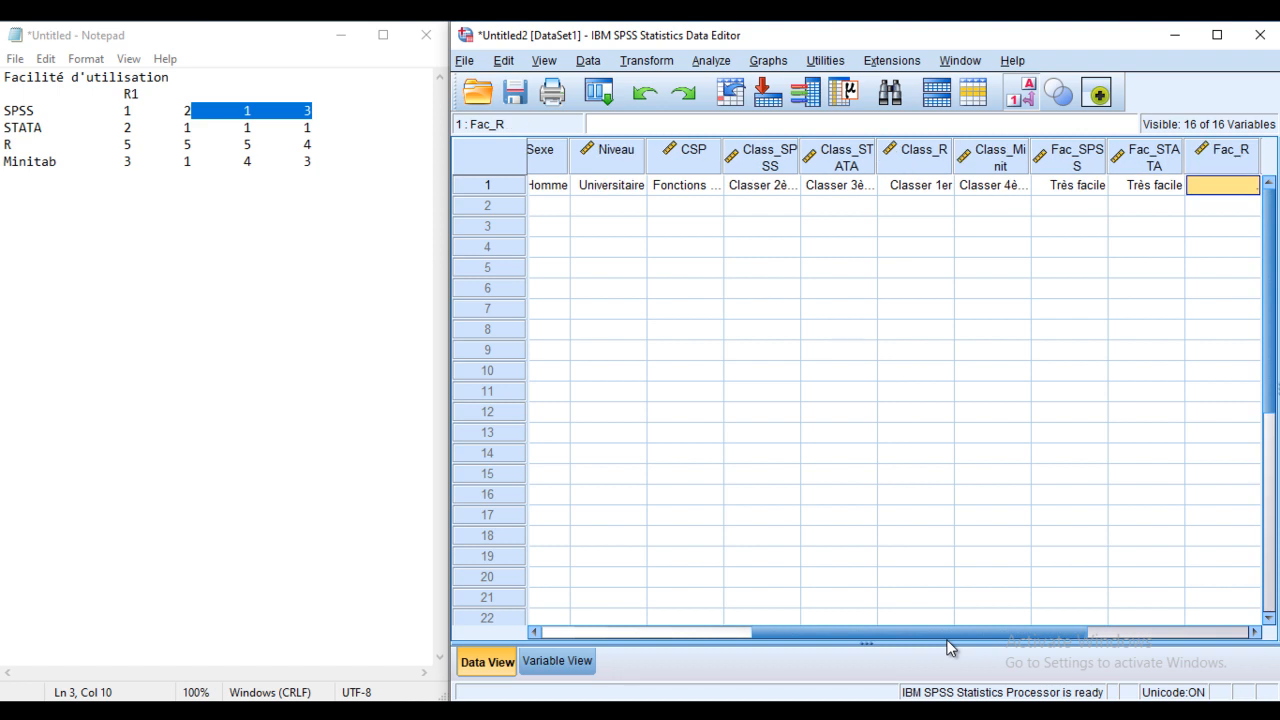
text(2)
key(Tab)
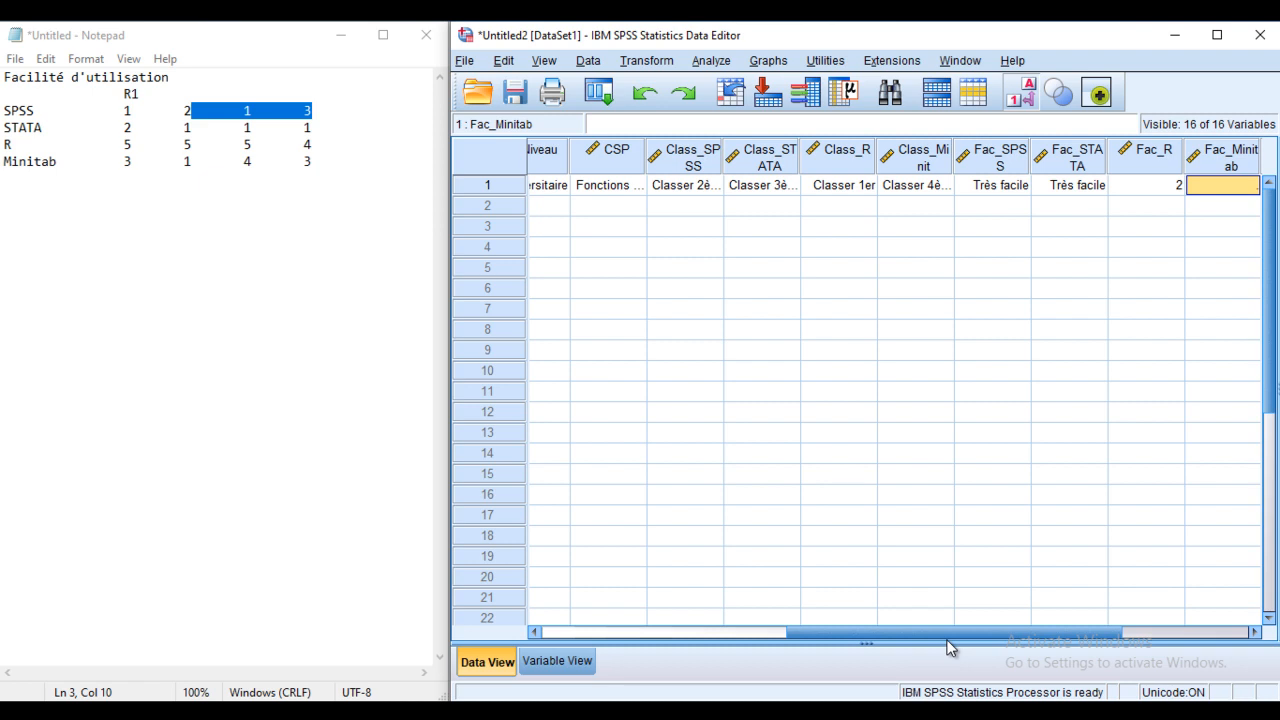
text(2)
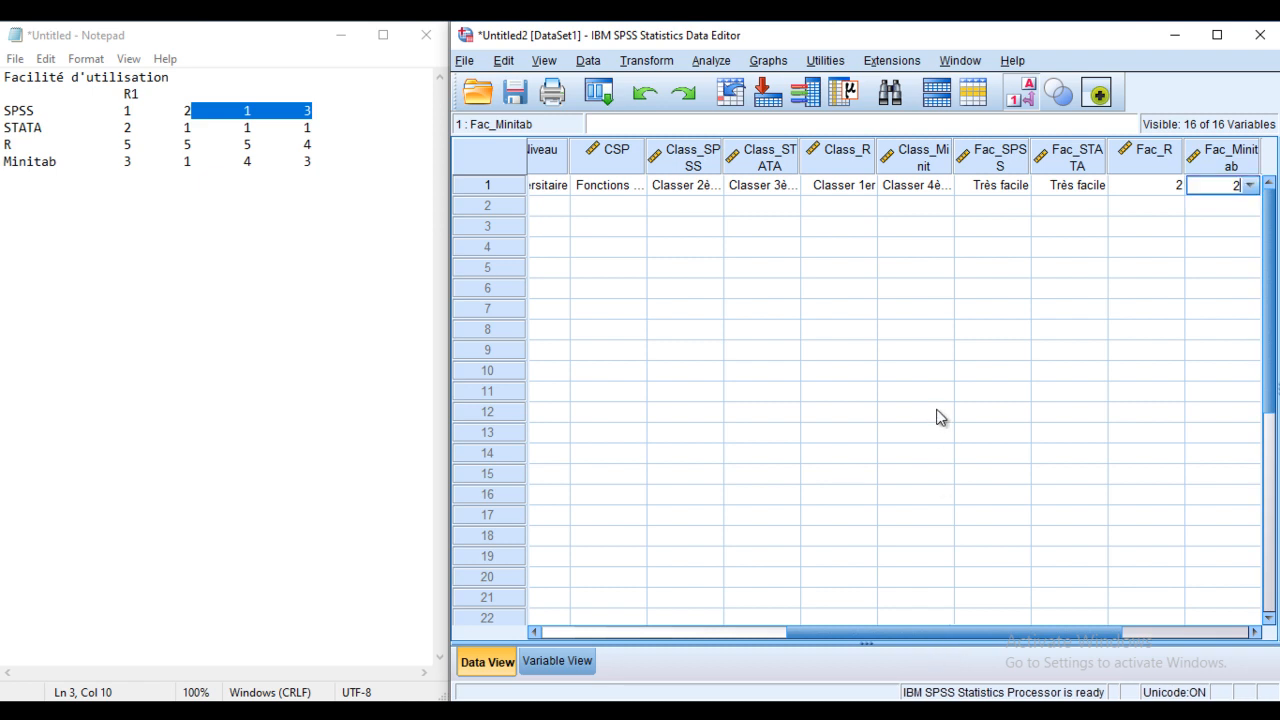
drag(1011, 632, 811, 638)
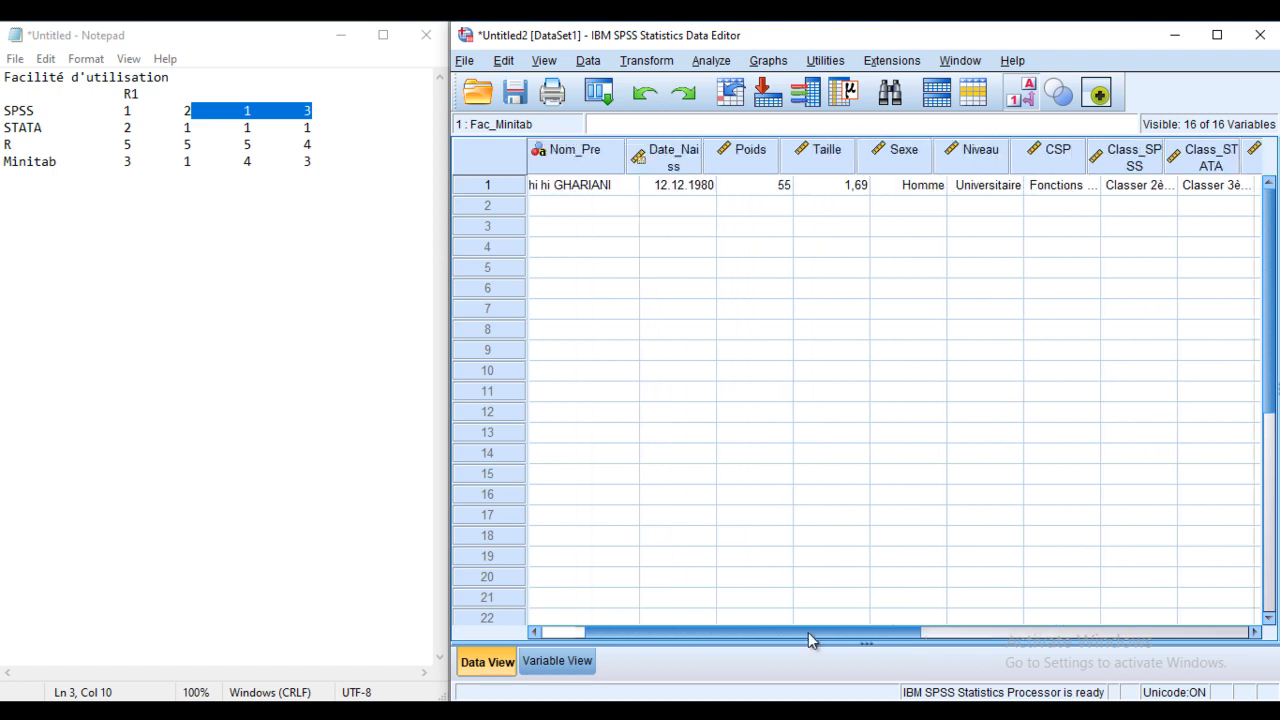
Step: Stretch the SPSS window over Notepad, scroll back to the ID column and select row 2's ID cell
drag(447, 433, 5, 415)
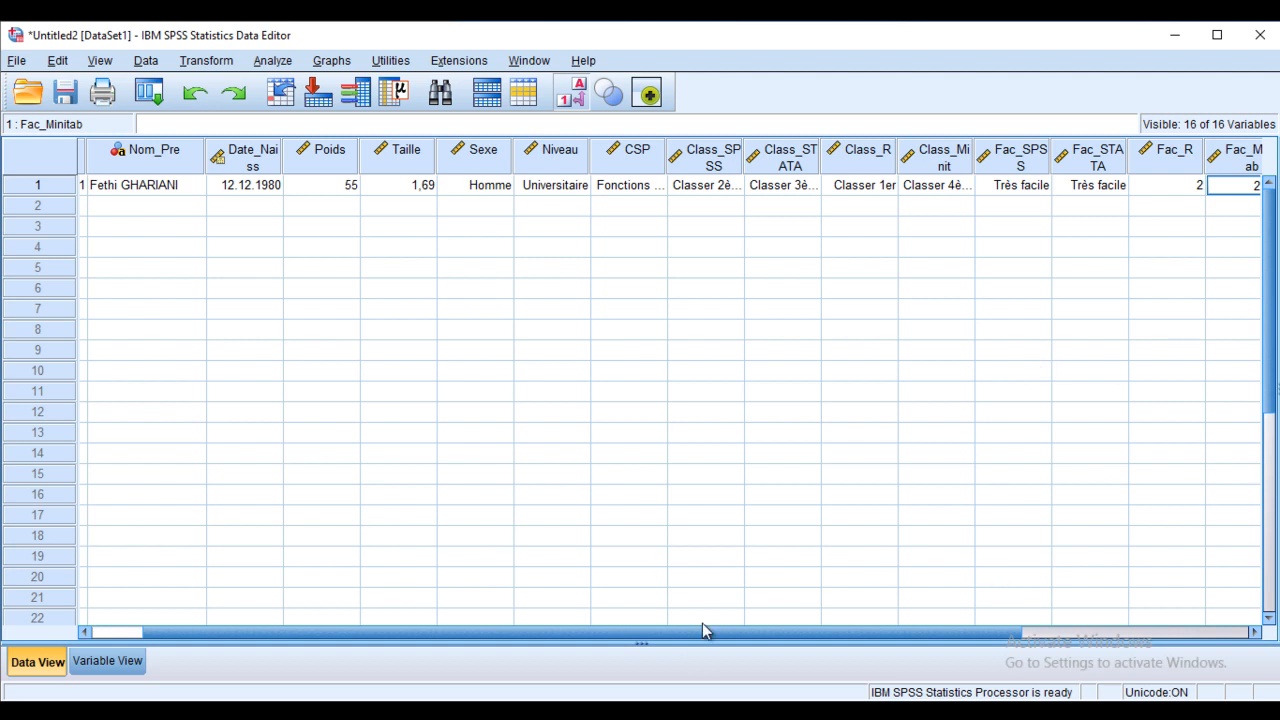
drag(701, 630, 539, 620)
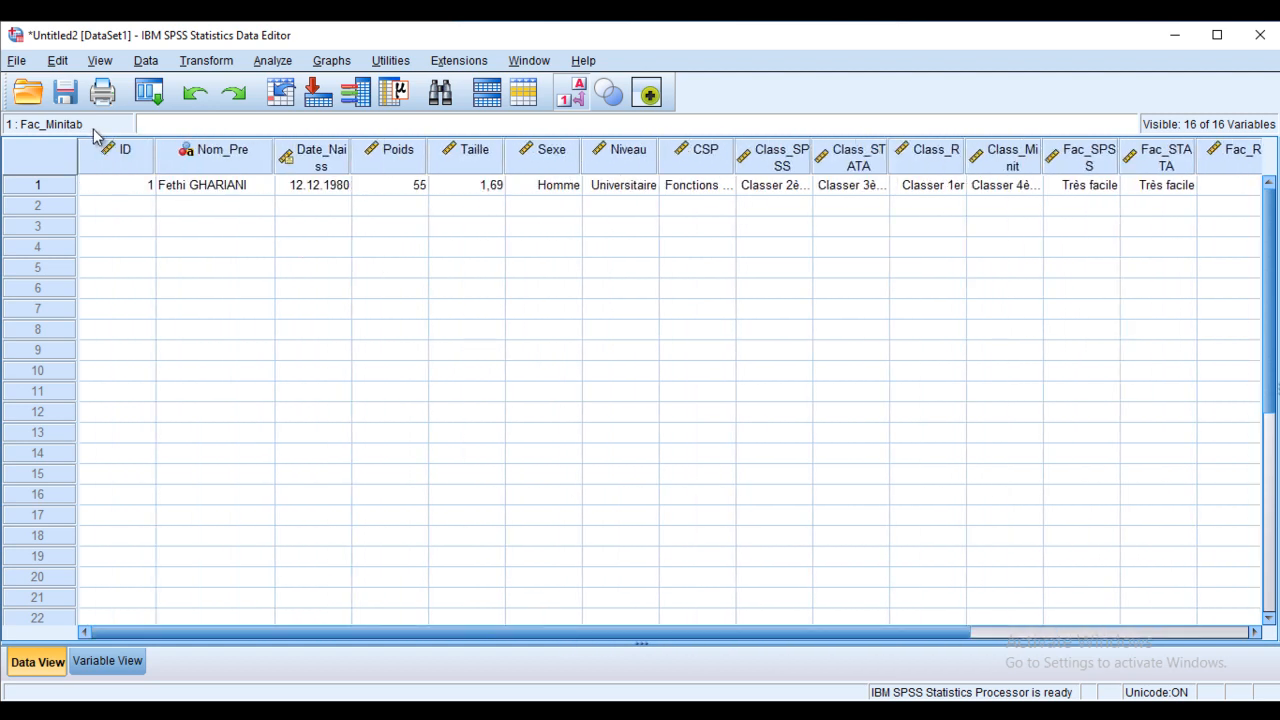
click(146, 208)
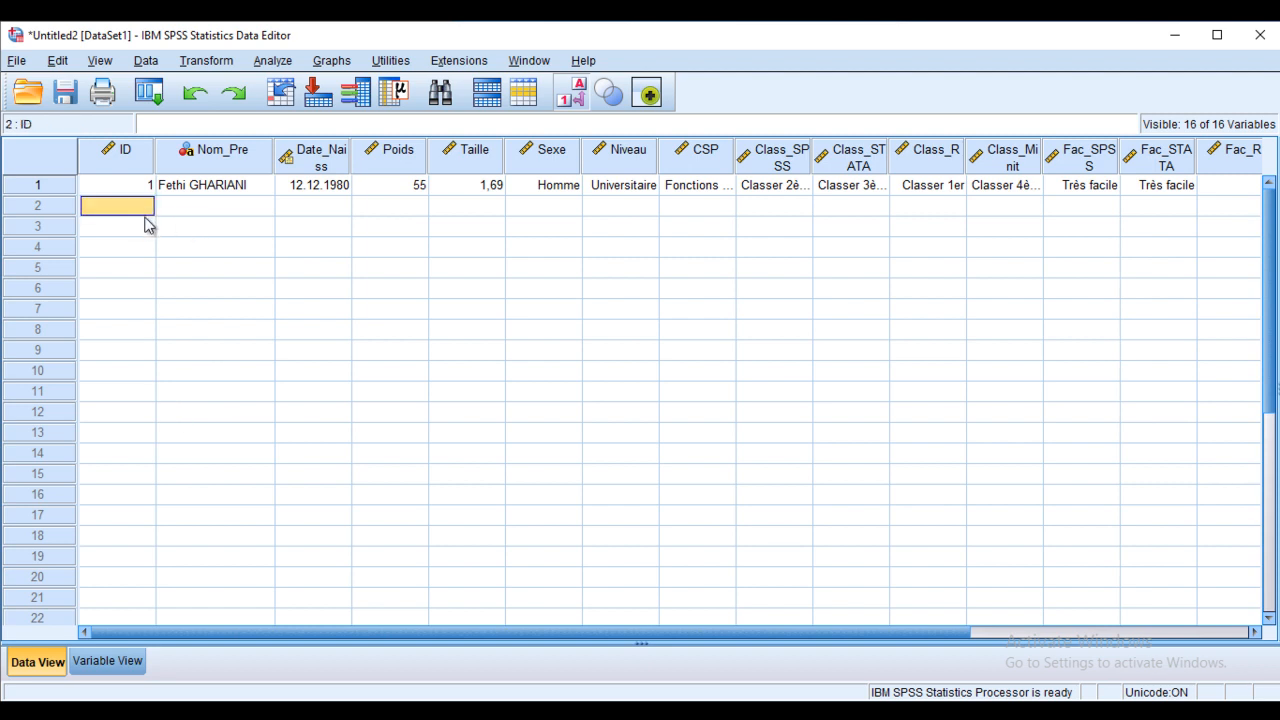
Step: Enter ID 2 for the second respondent, toggle value labels off and on, then return to Variable View
text(2)
key(Tab)
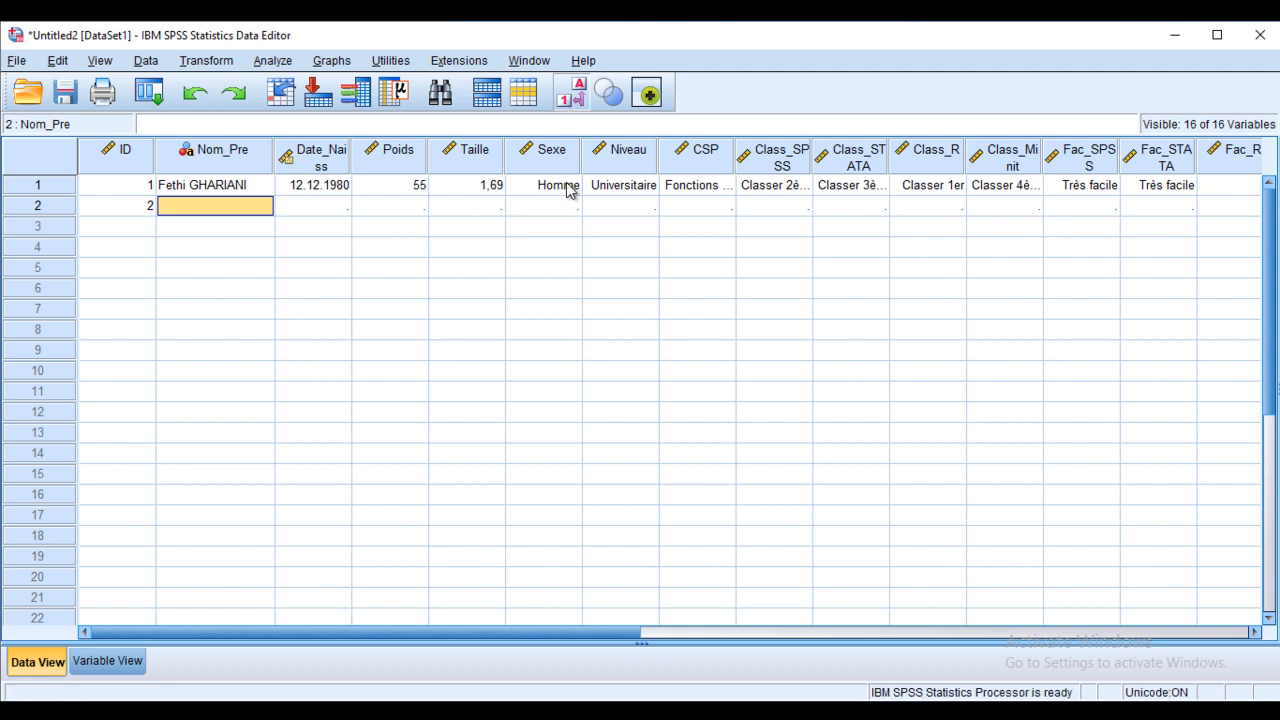
click(571, 93)
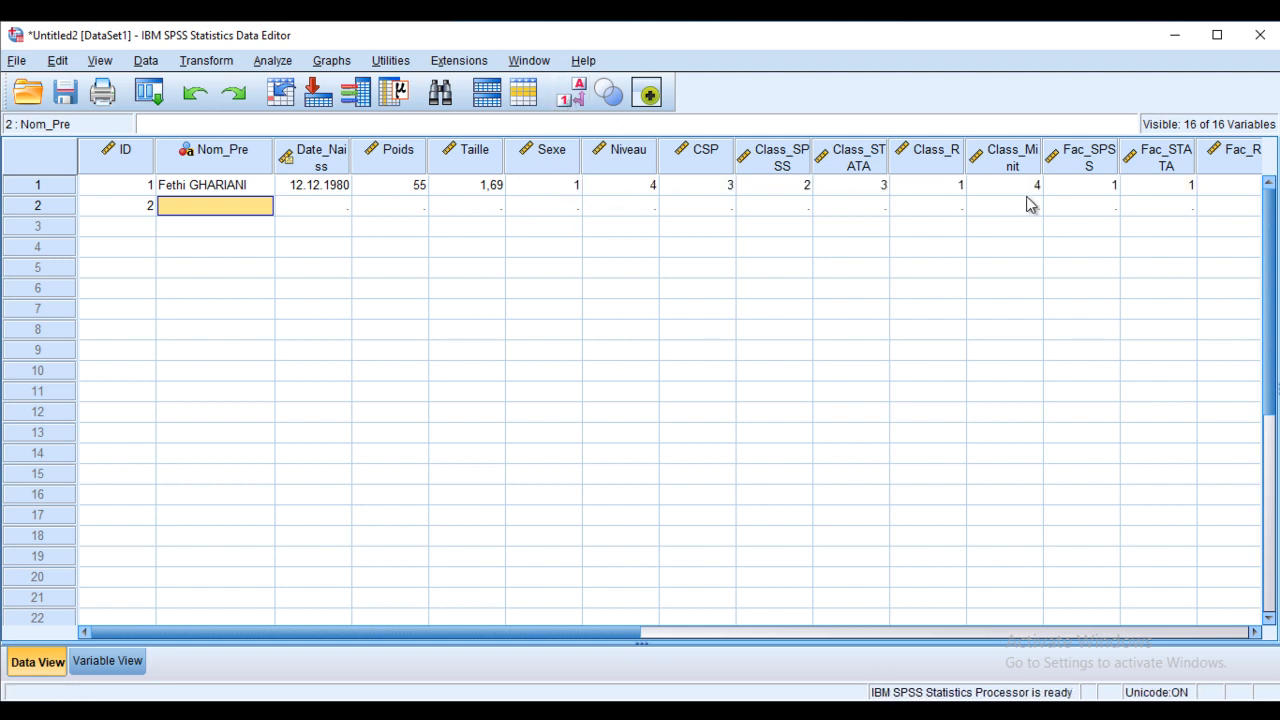
click(571, 93)
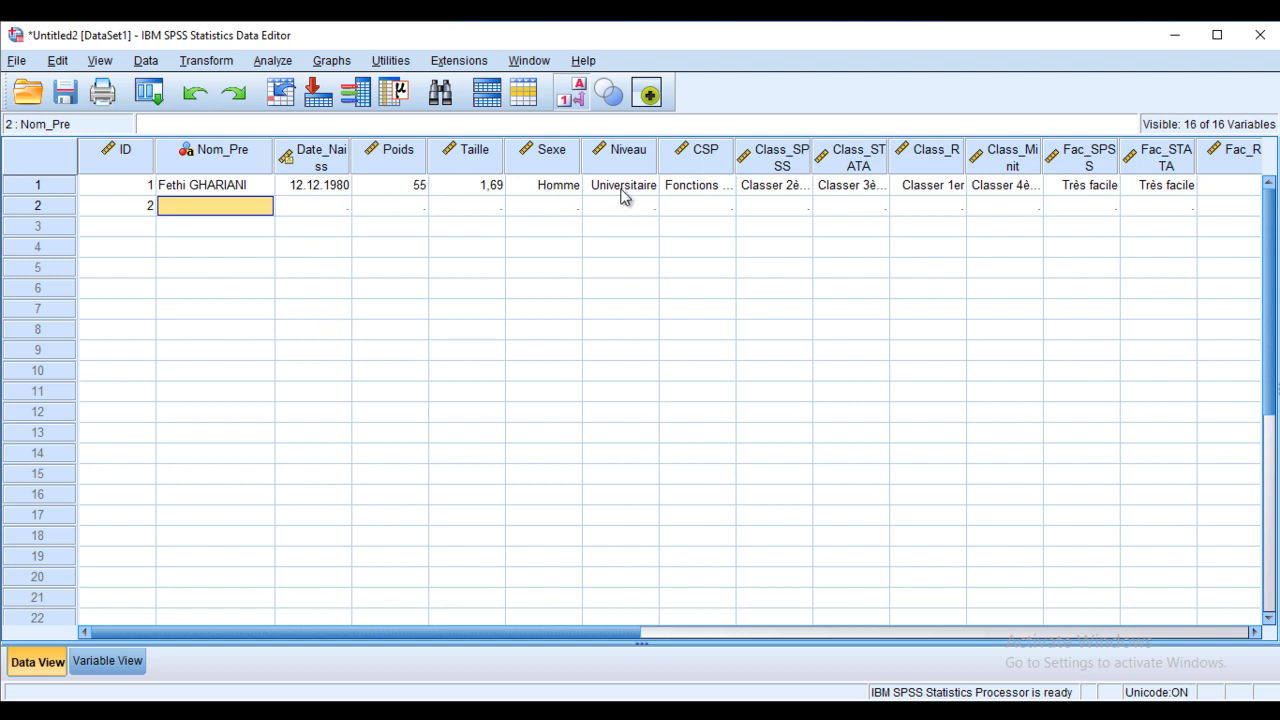
click(110, 661)
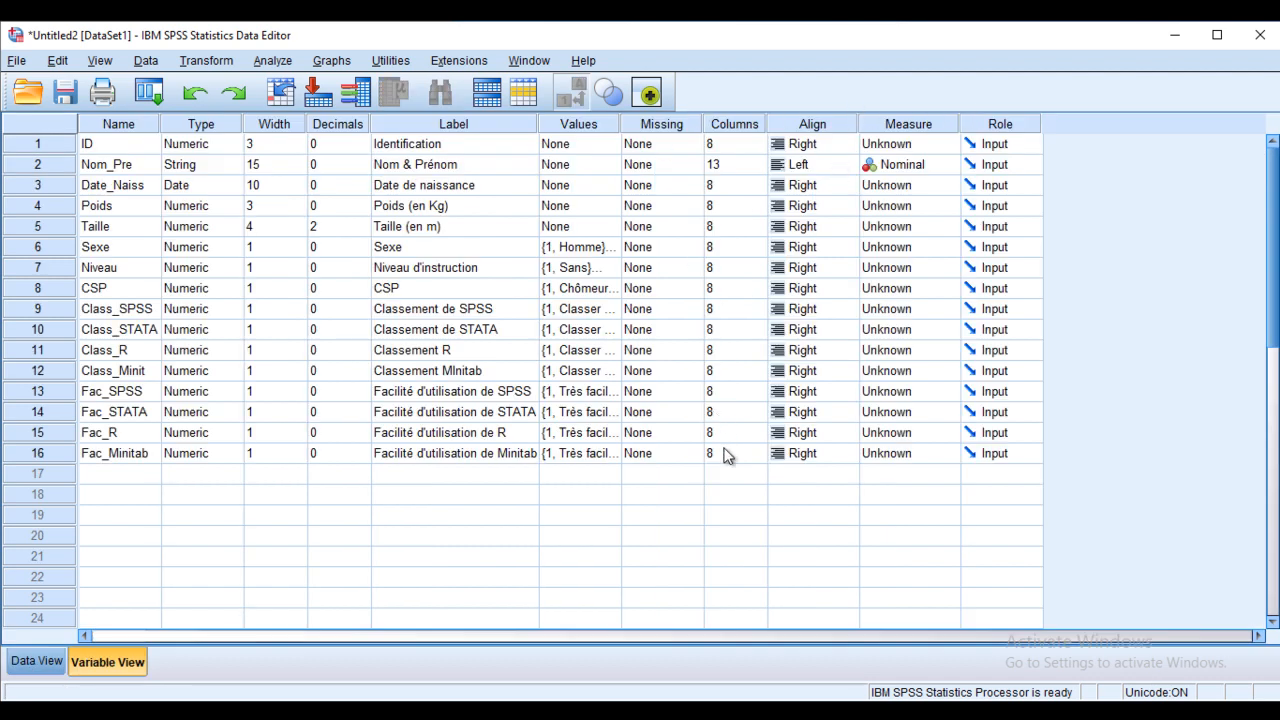
click(692, 247)
click(694, 247)
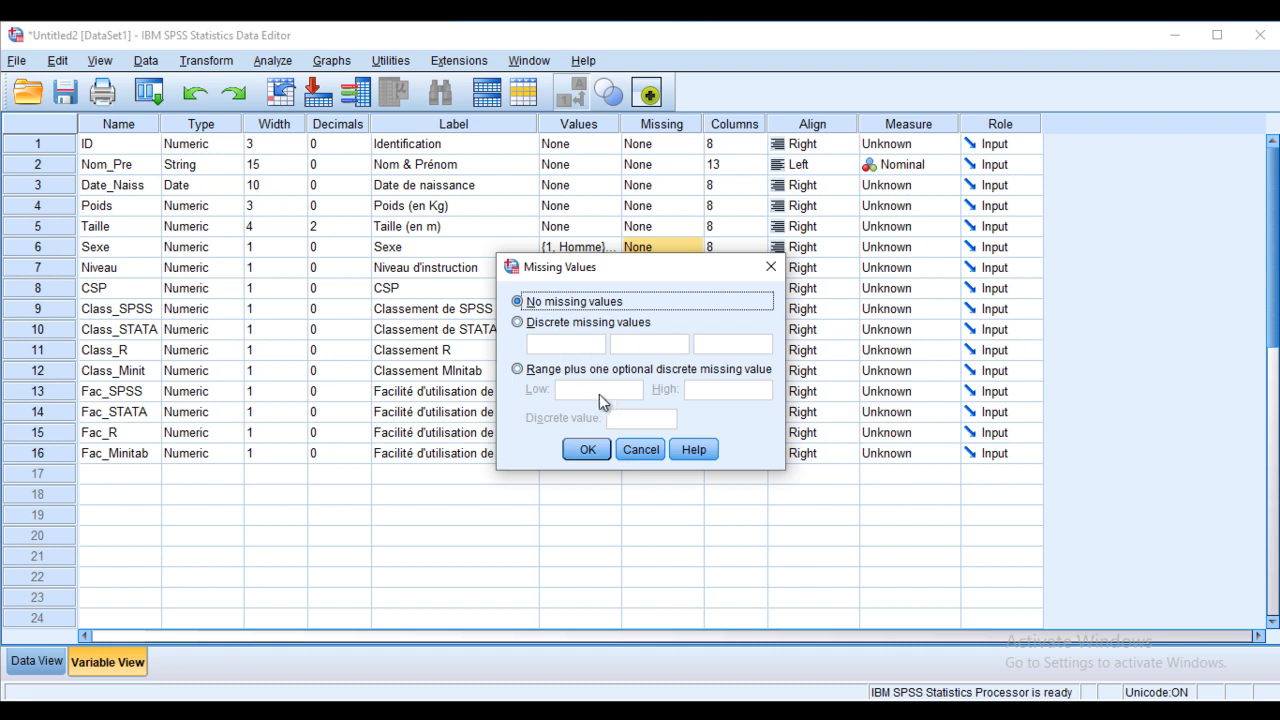
click(544, 370)
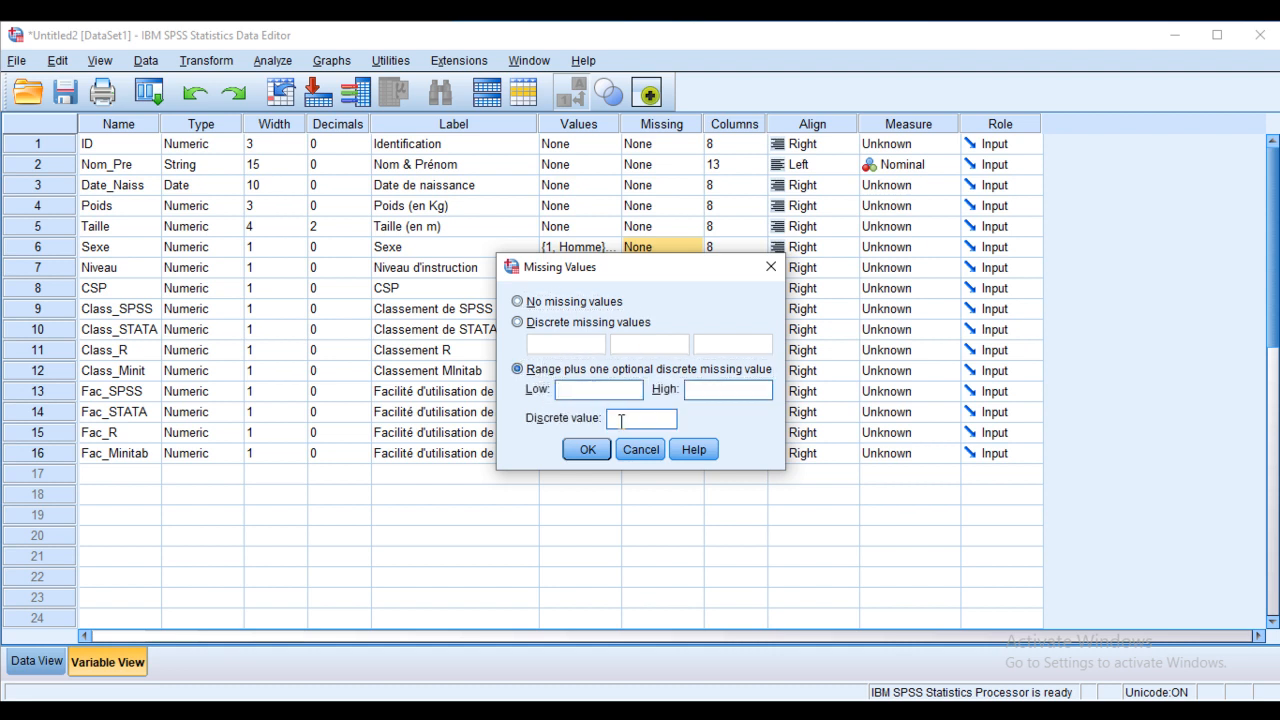
click(665, 412)
text(88.88)
click(644, 450)
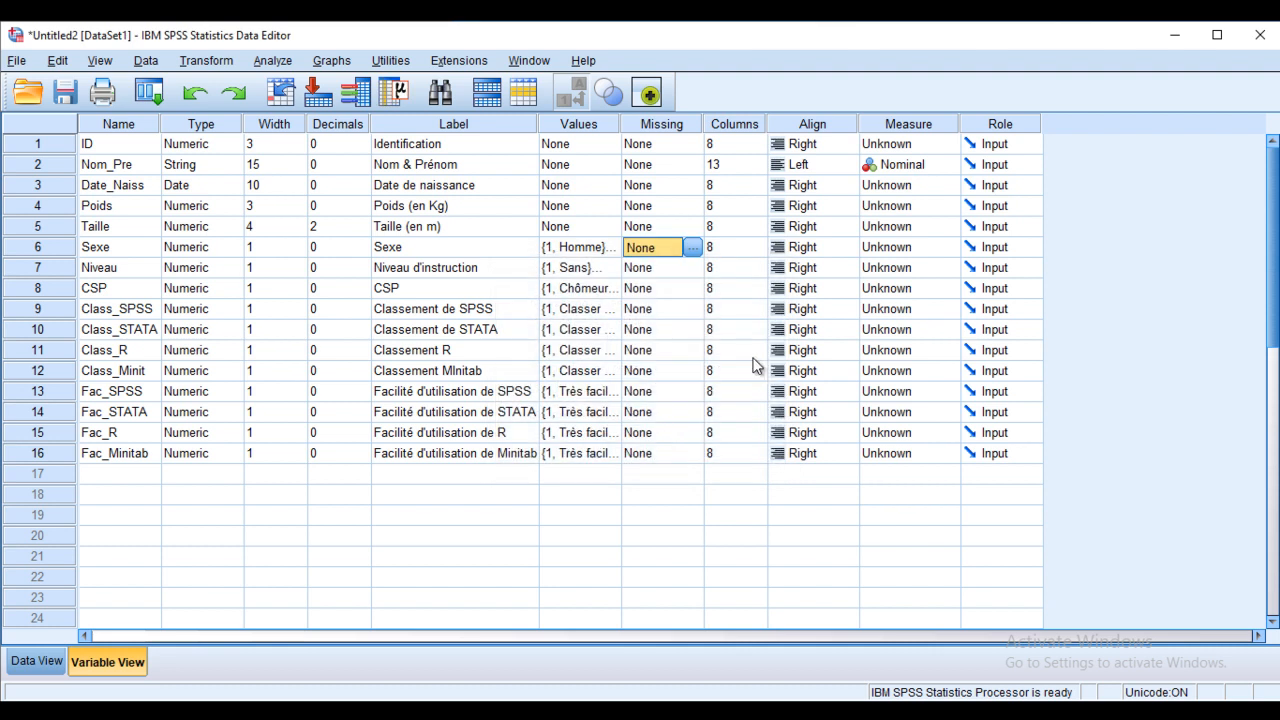
click(718, 166)
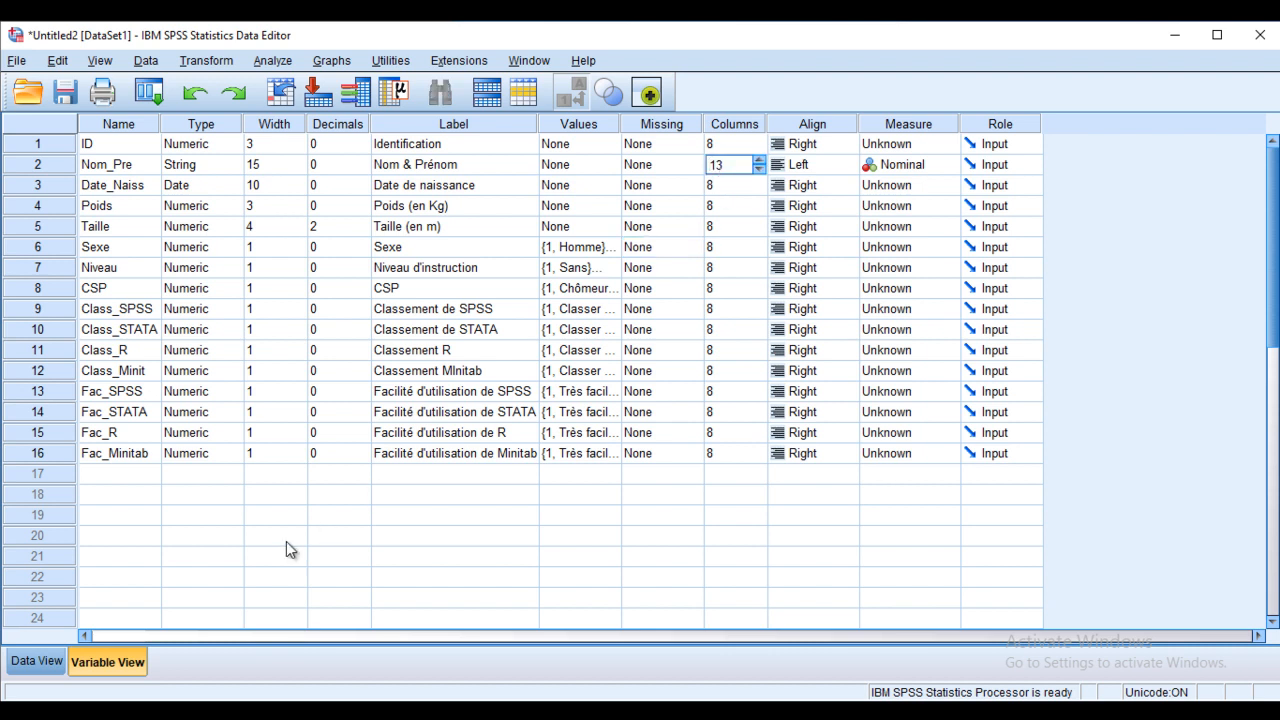
Step: Widen the Date_Naiss column to 31 characters in the data grid, then go back to Variable View
click(38, 662)
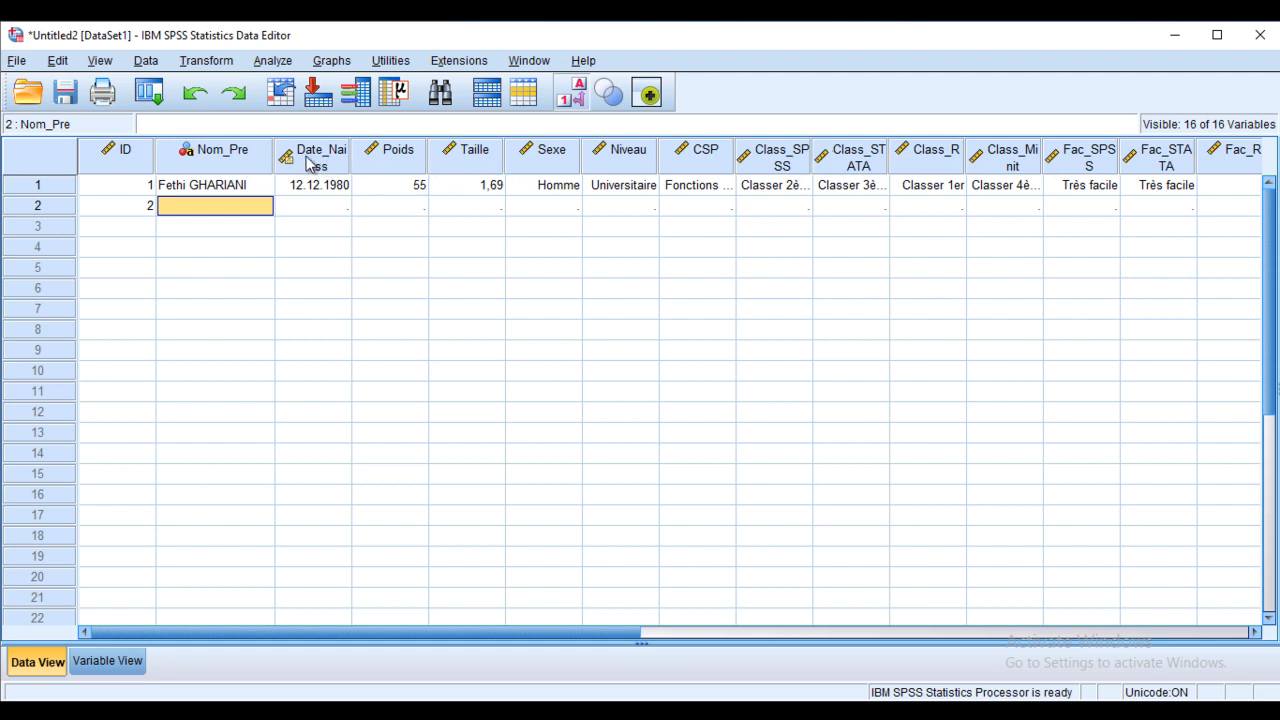
drag(351, 150, 545, 150)
click(128, 667)
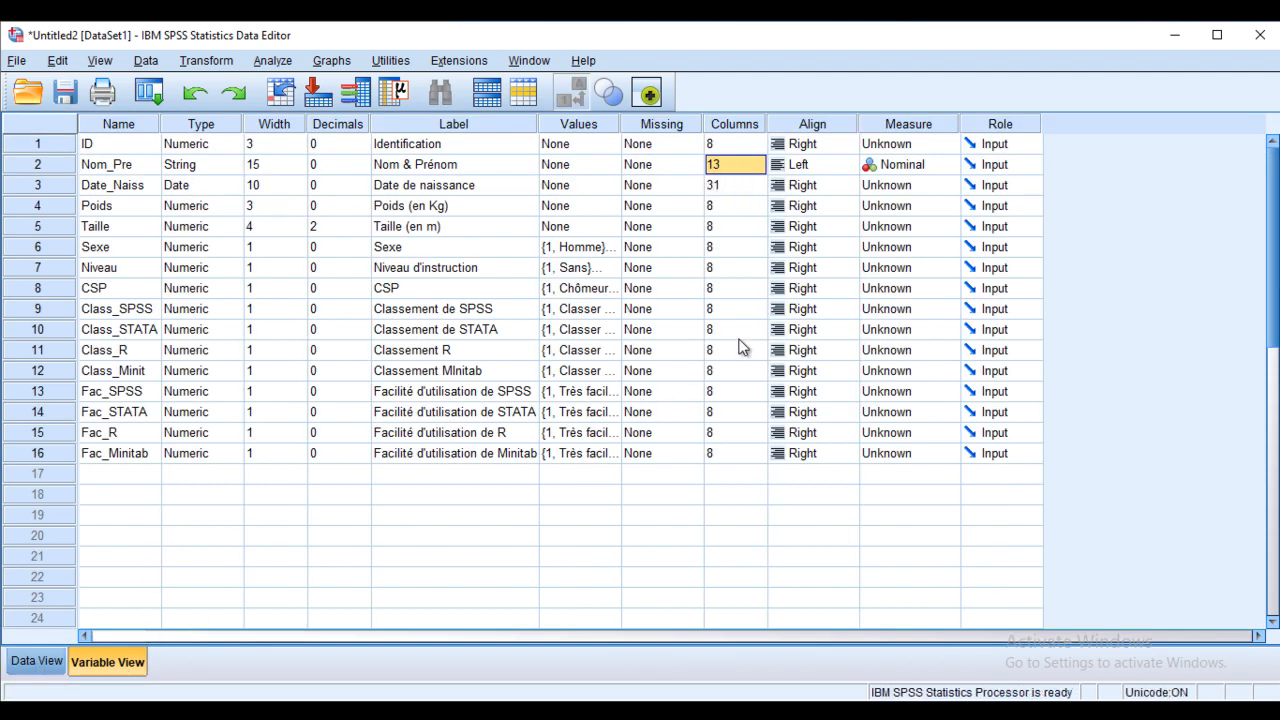
click(820, 120)
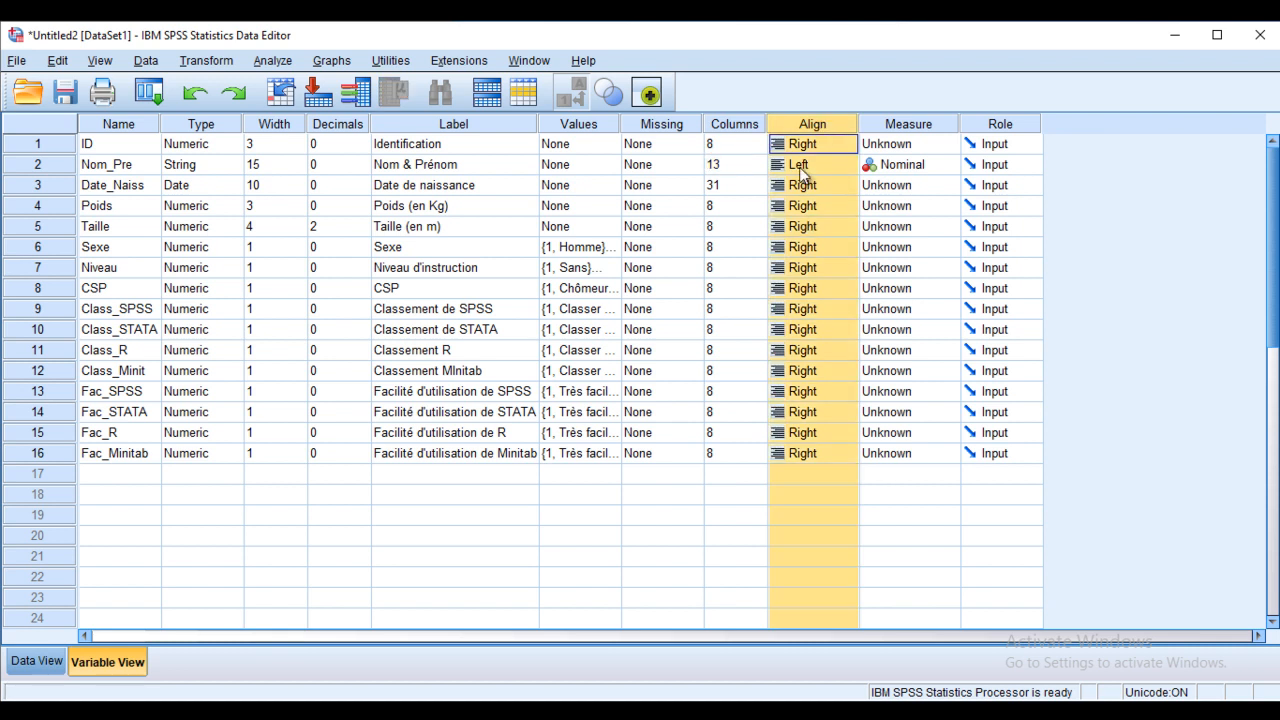
Step: Set Poids' alignment to Left and confirm its values sit left in the data grid
click(55, 658)
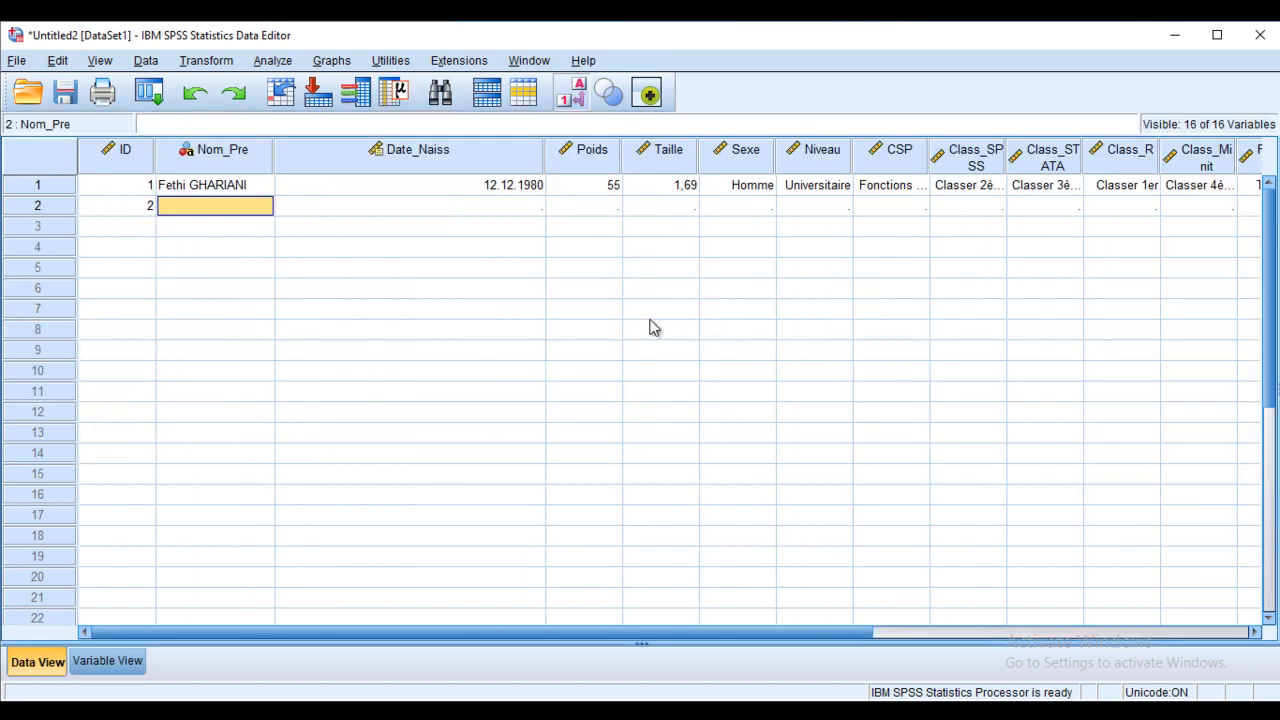
click(95, 663)
click(812, 205)
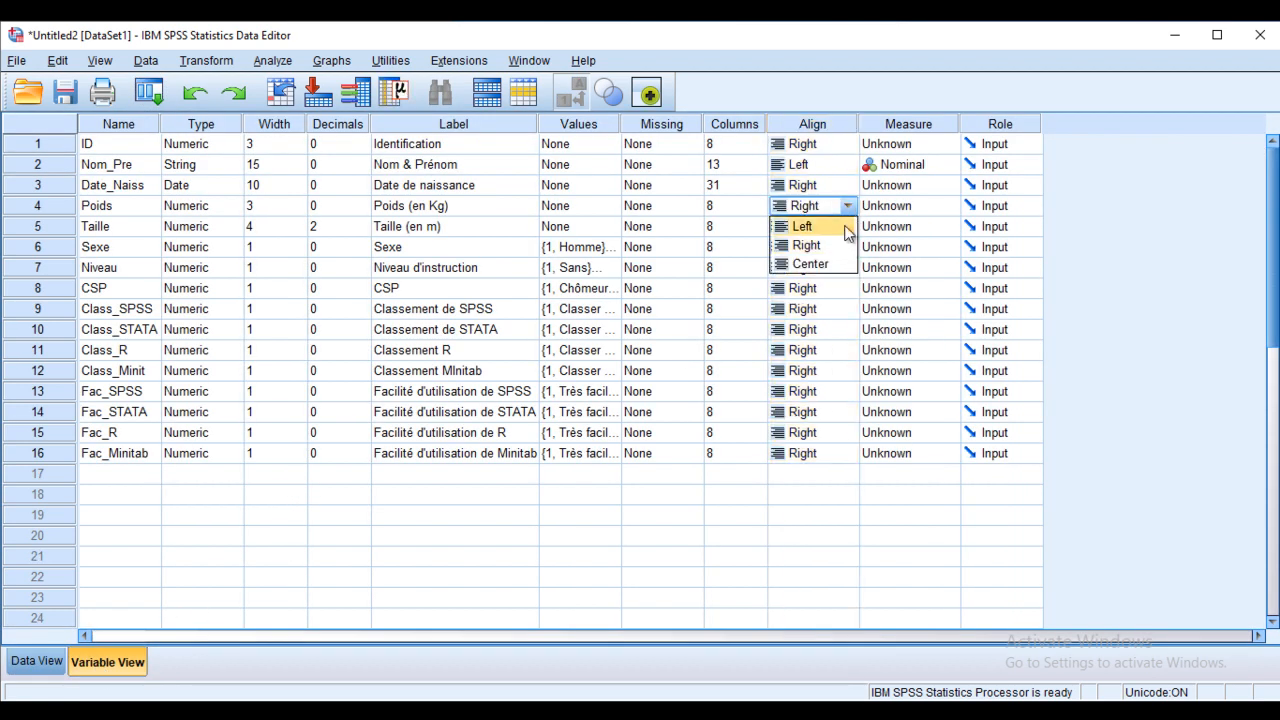
click(815, 226)
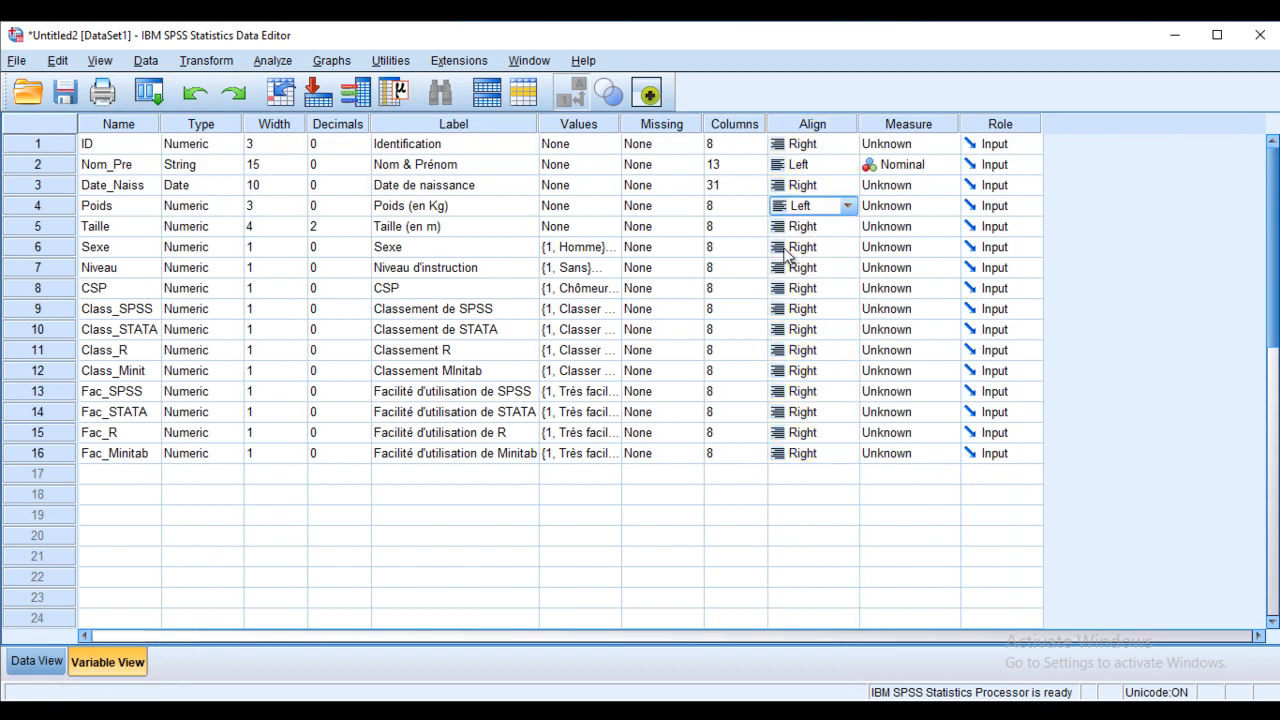
click(37, 662)
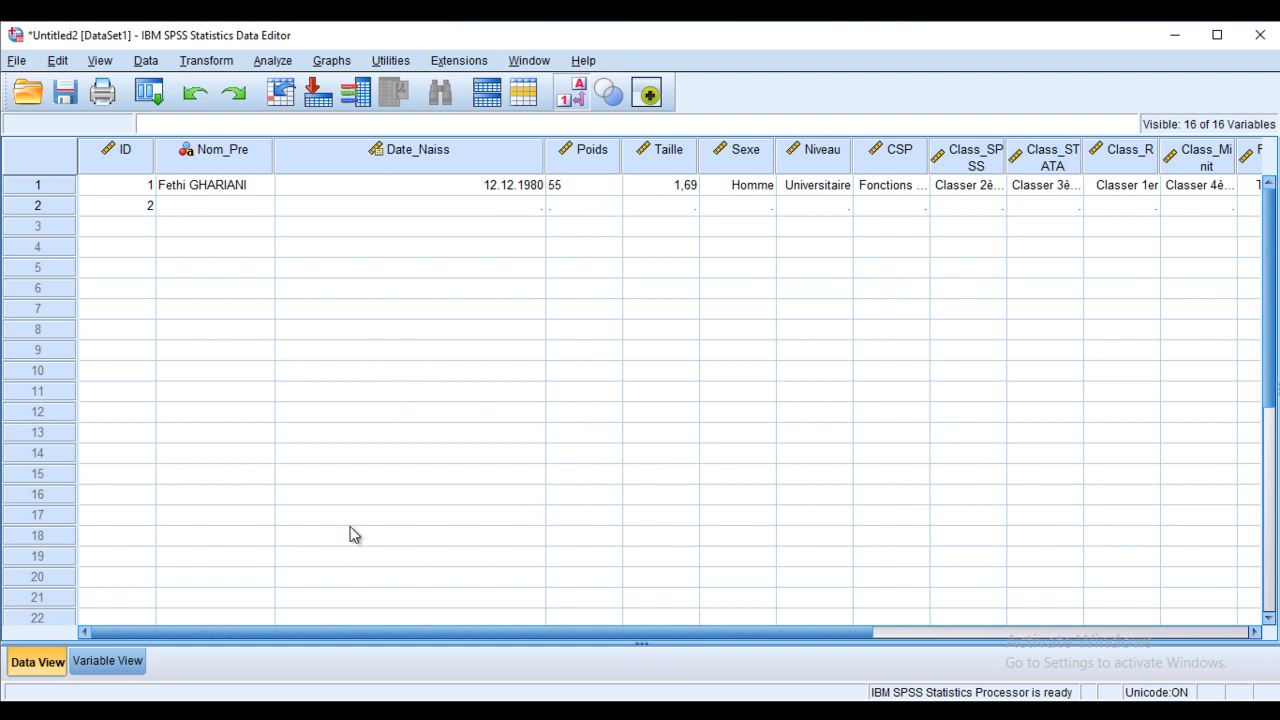
click(108, 661)
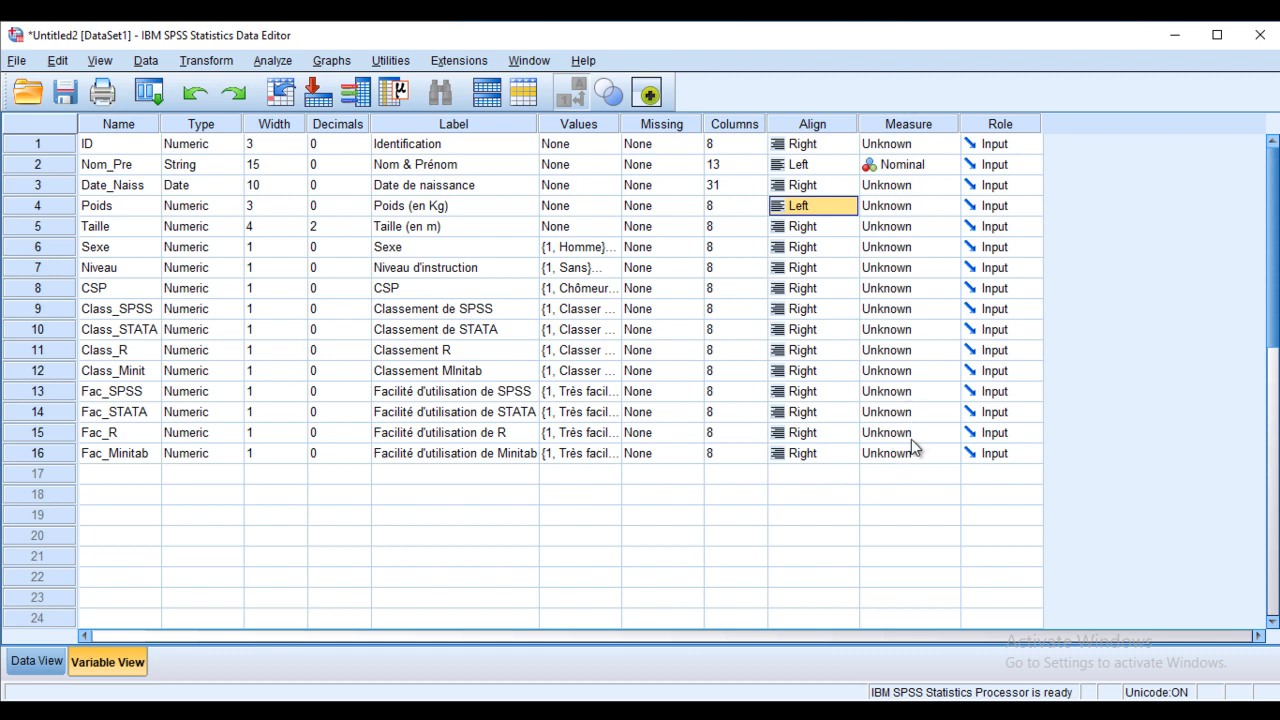
Step: Keep Nom_Pre Nominal and set Niveau, Poids and Taille to Scale measure
click(945, 164)
click(949, 167)
click(951, 167)
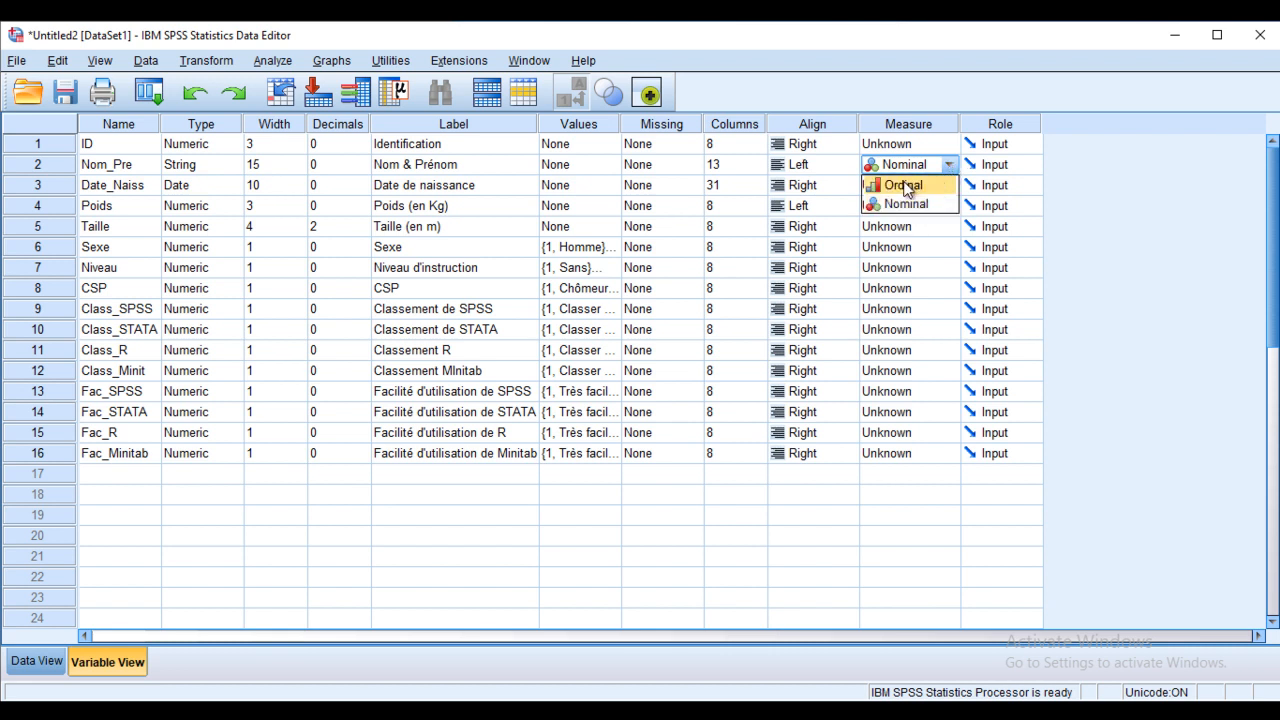
click(929, 271)
click(944, 269)
click(929, 278)
click(950, 269)
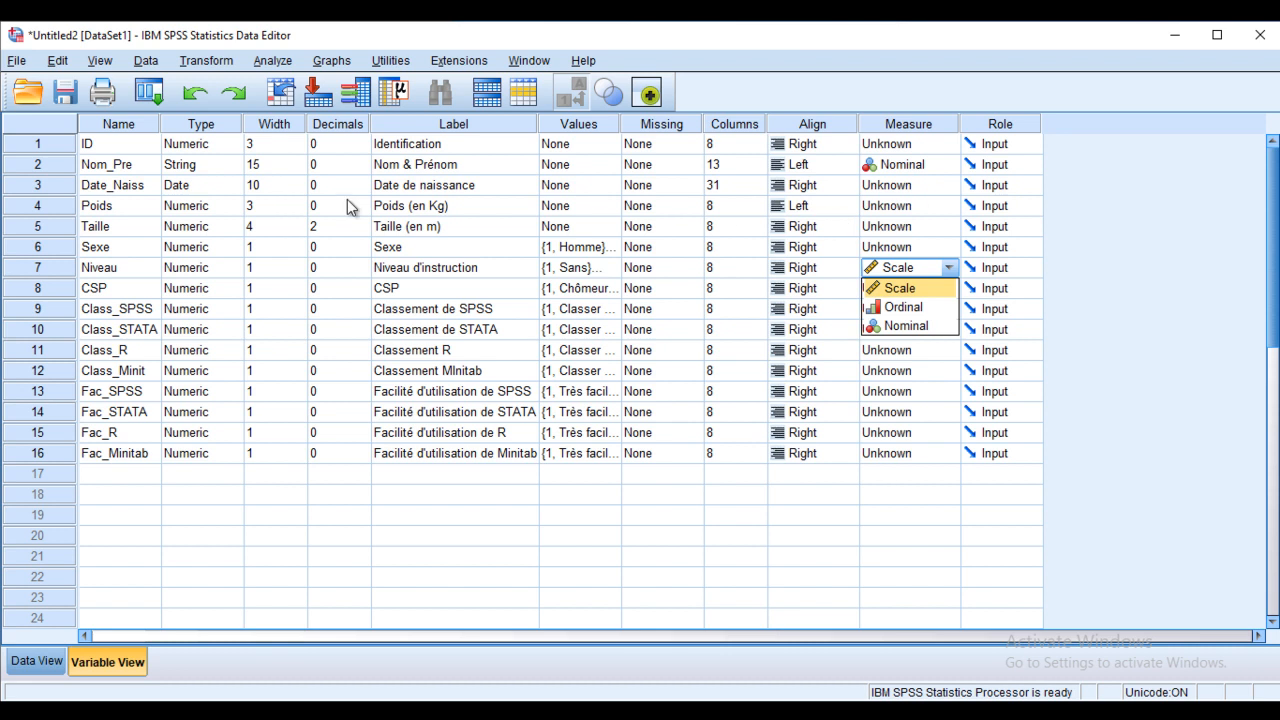
click(939, 207)
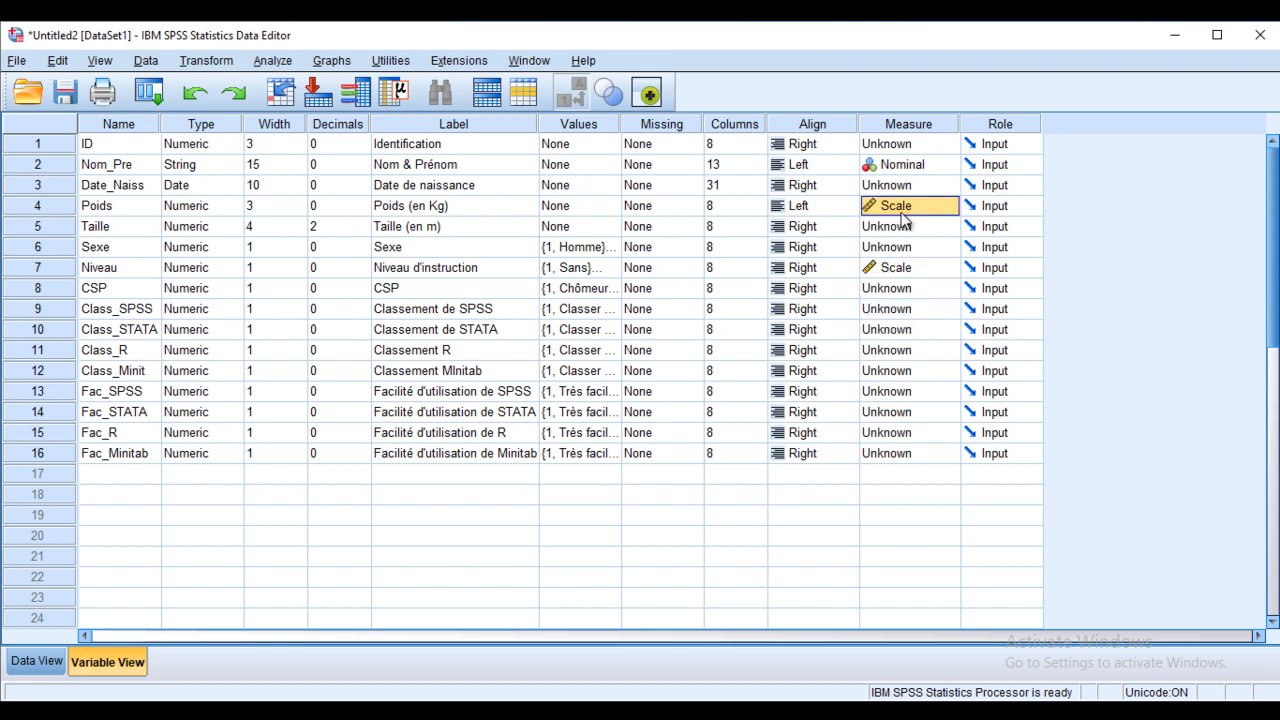
click(903, 231)
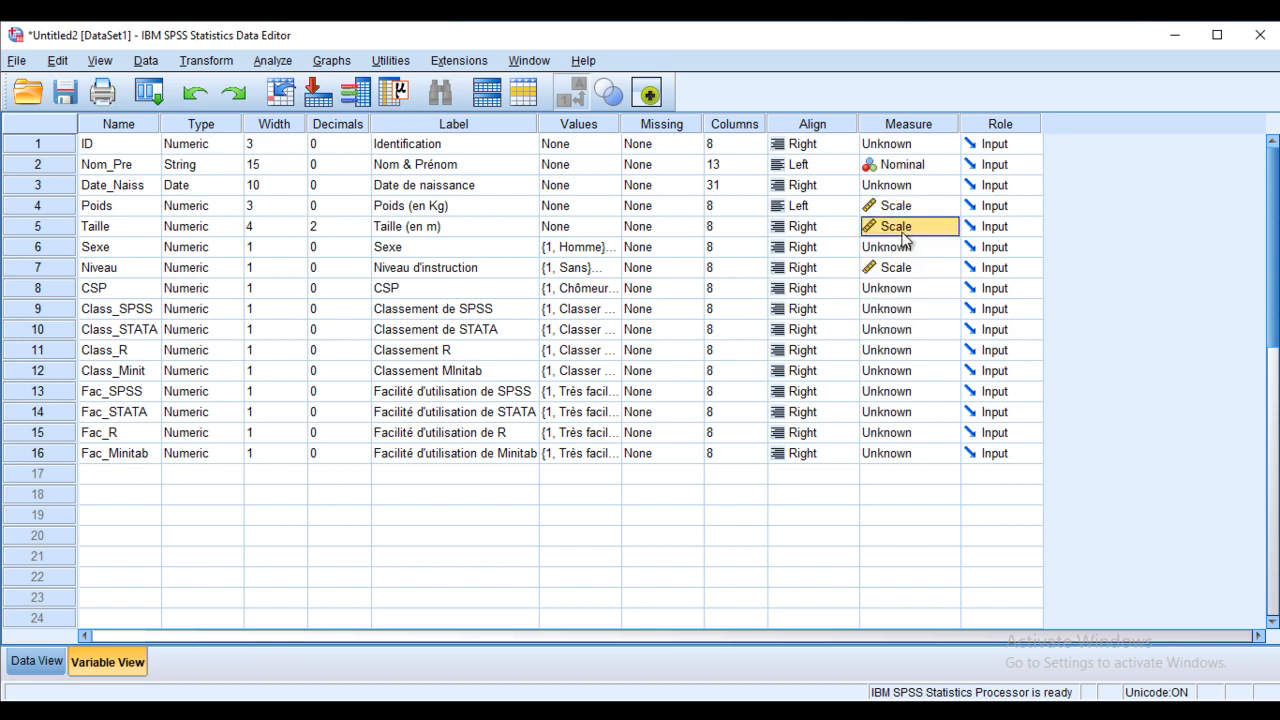
Step: Make Sexe Nominal, ID, Date_Naiss and Class_STATA Scale, and CSP and Class_SPSS Ordinal
click(905, 250)
click(949, 249)
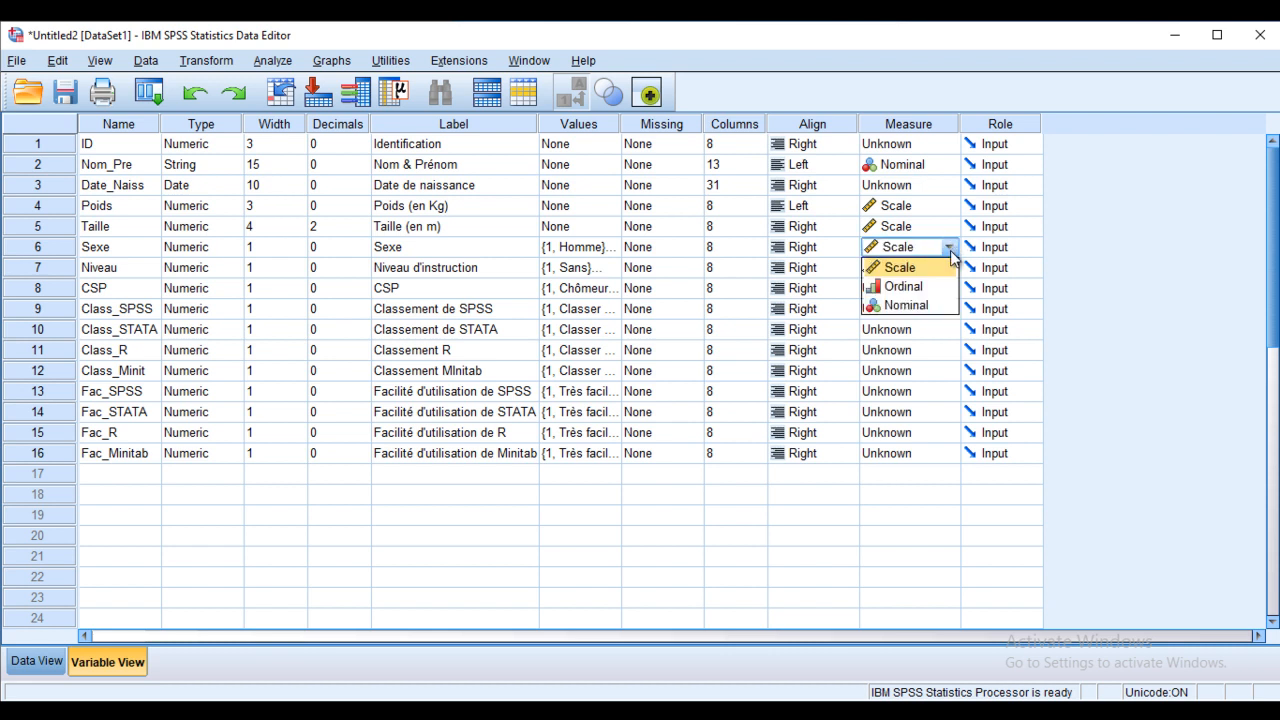
click(908, 305)
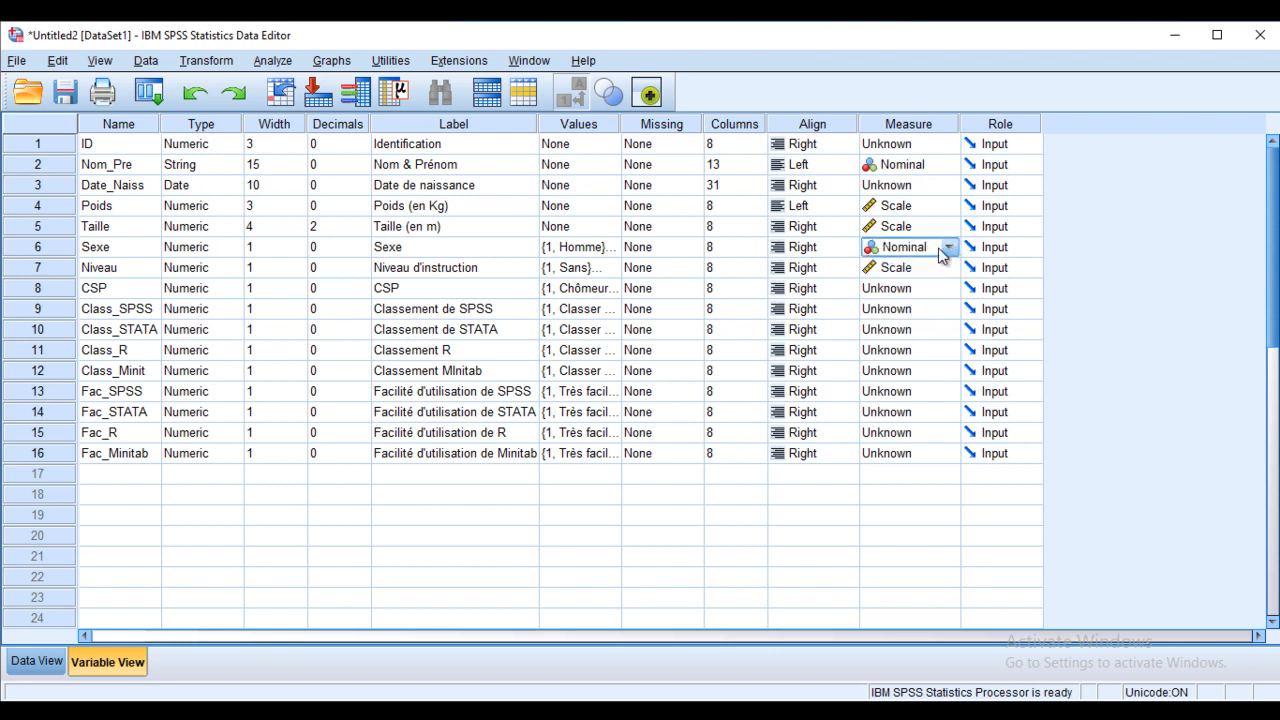
click(948, 148)
click(908, 164)
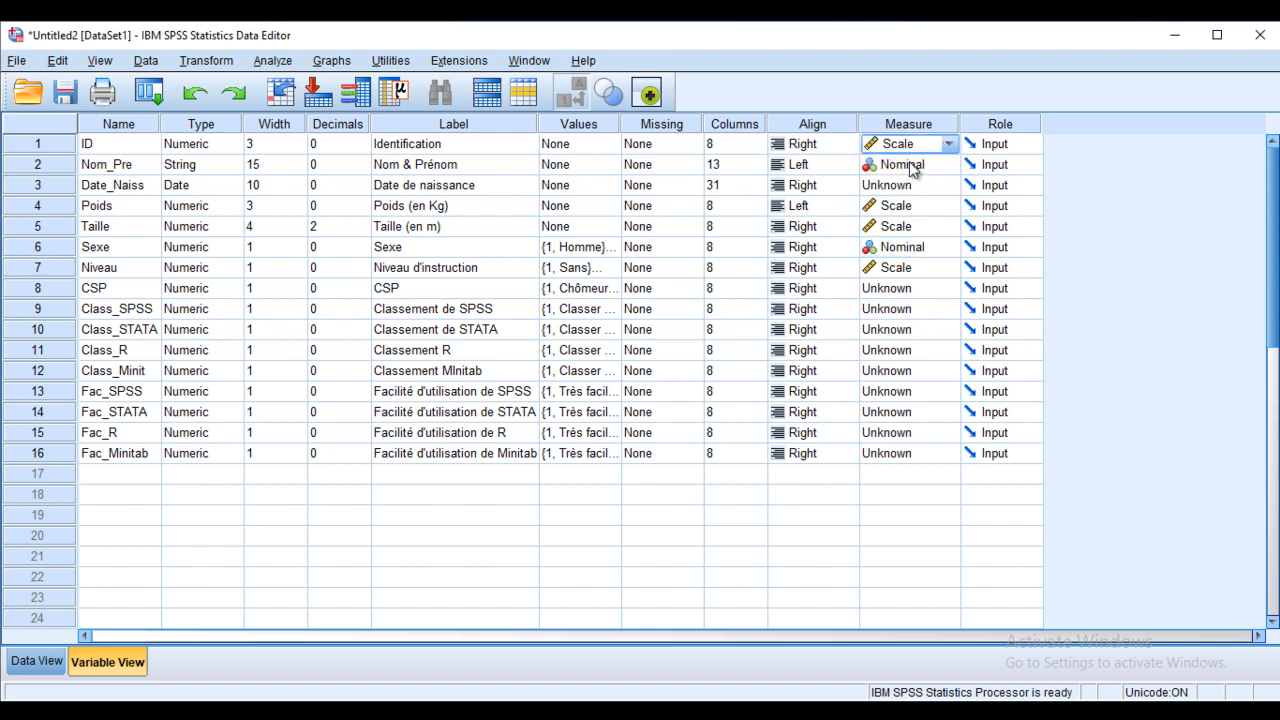
click(938, 190)
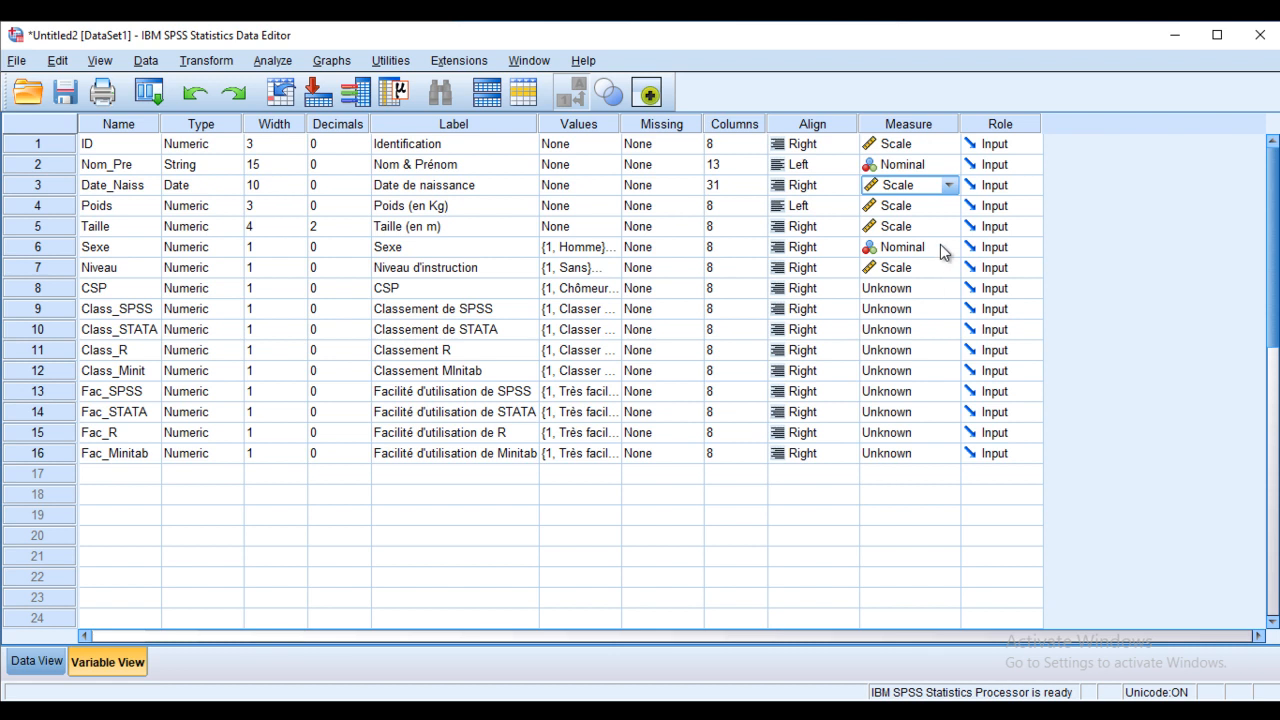
click(946, 248)
click(948, 290)
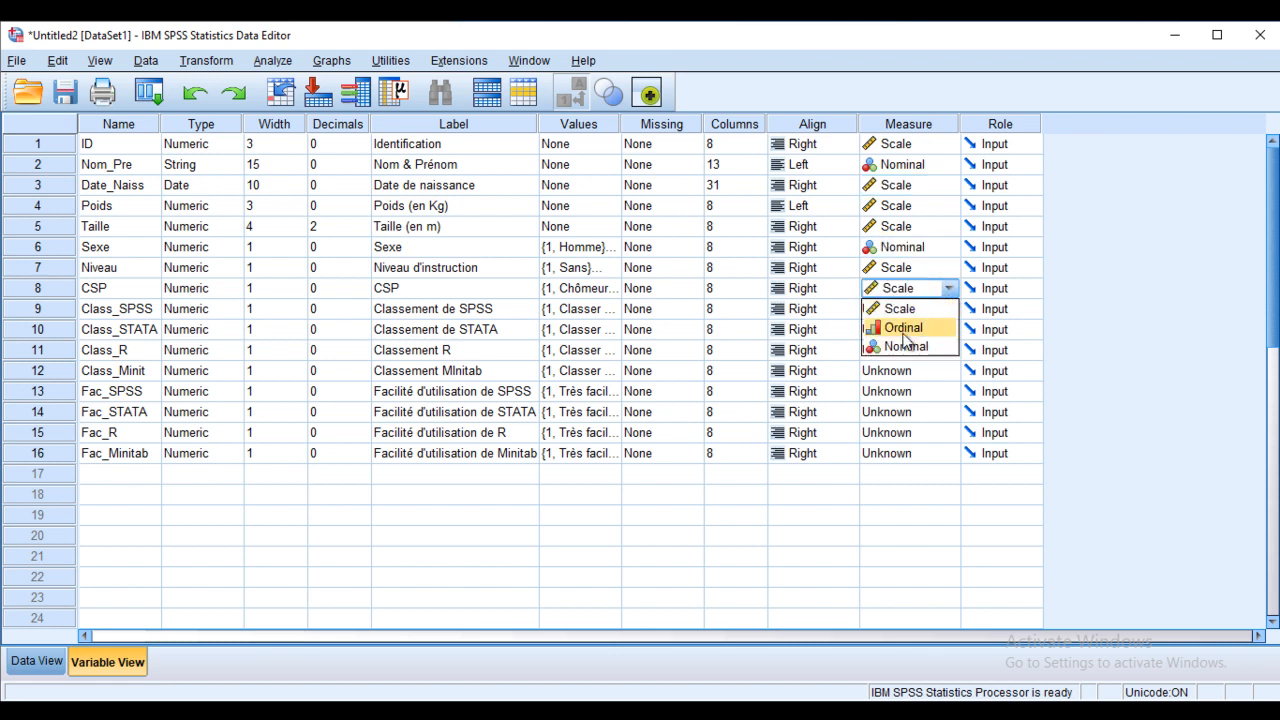
click(908, 329)
click(948, 310)
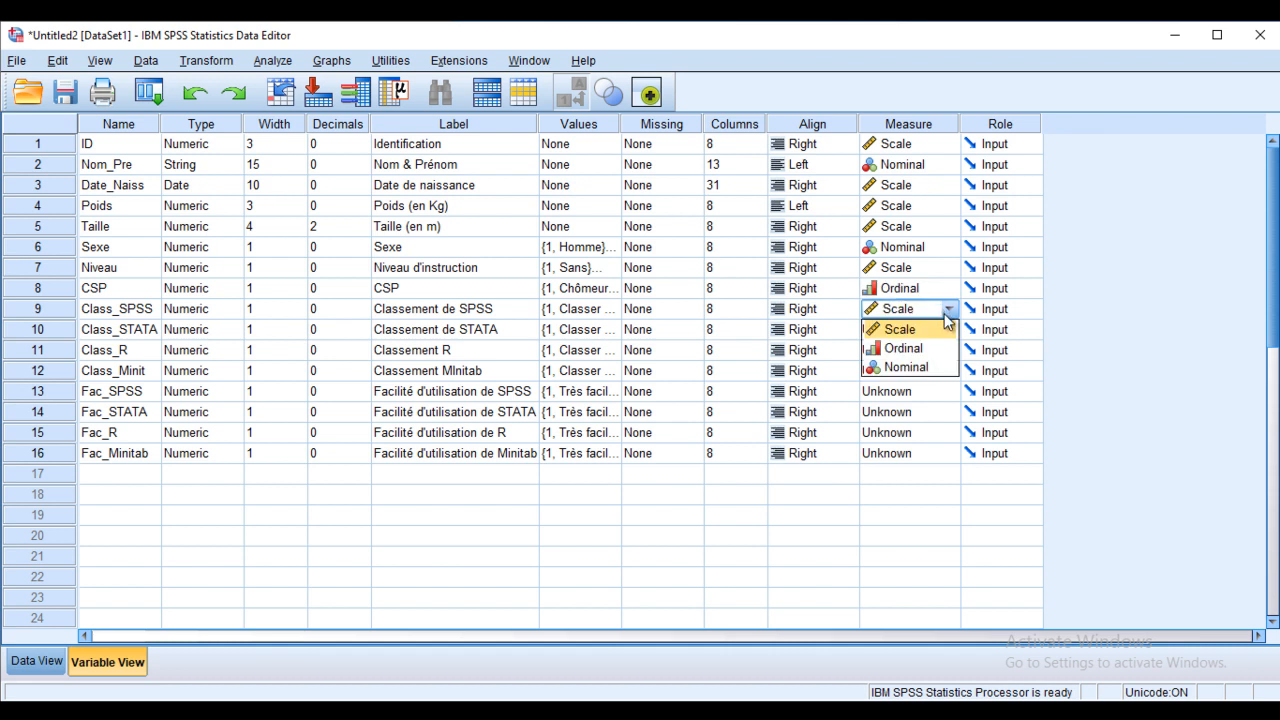
click(906, 348)
click(940, 332)
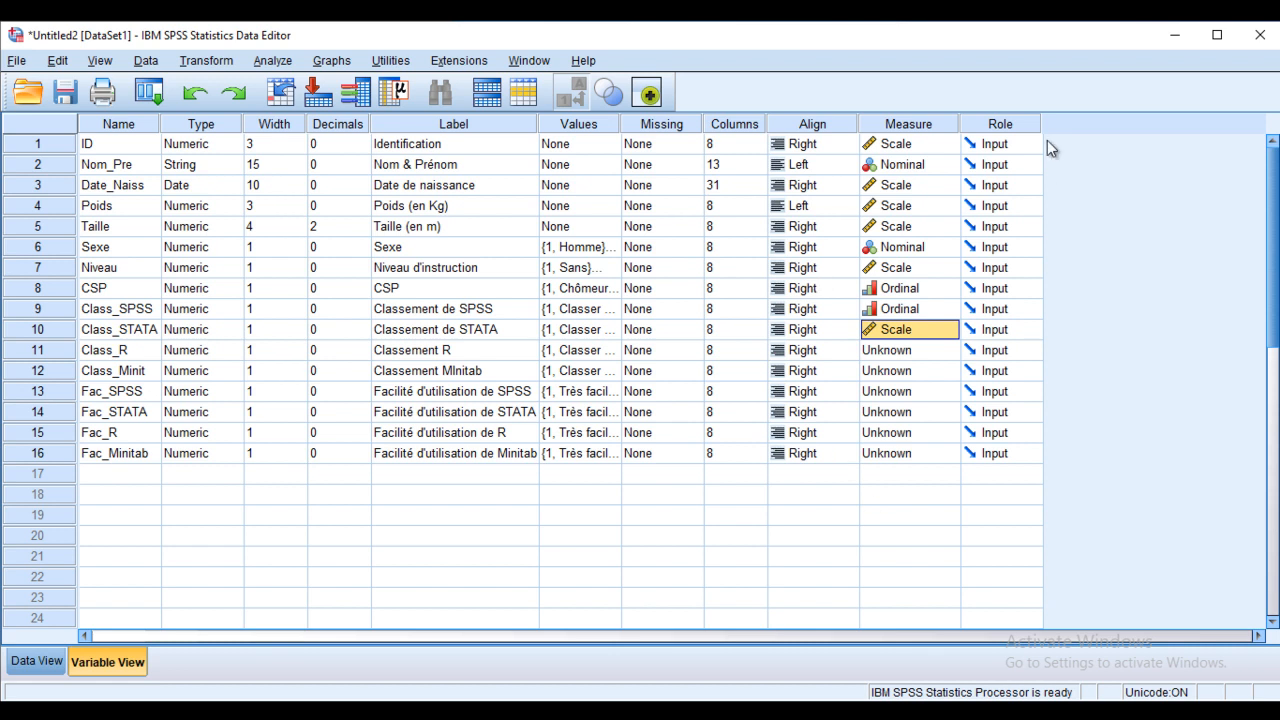
click(990, 147)
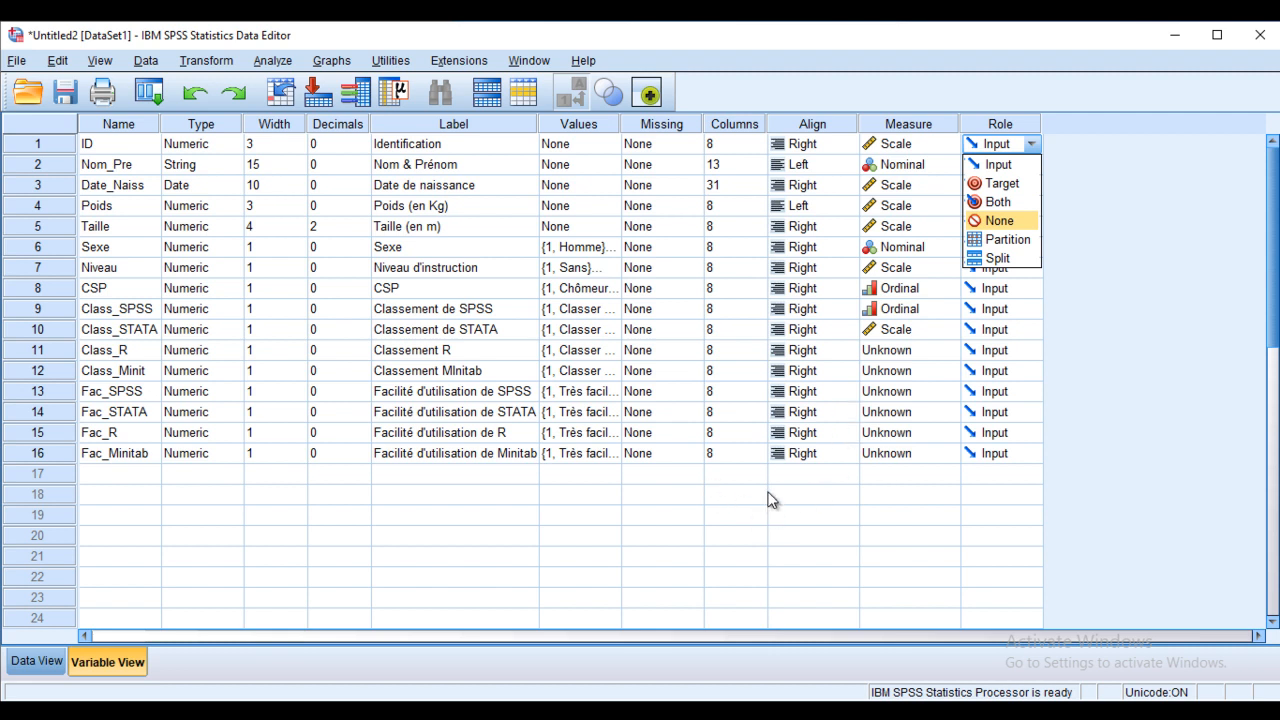
click(668, 476)
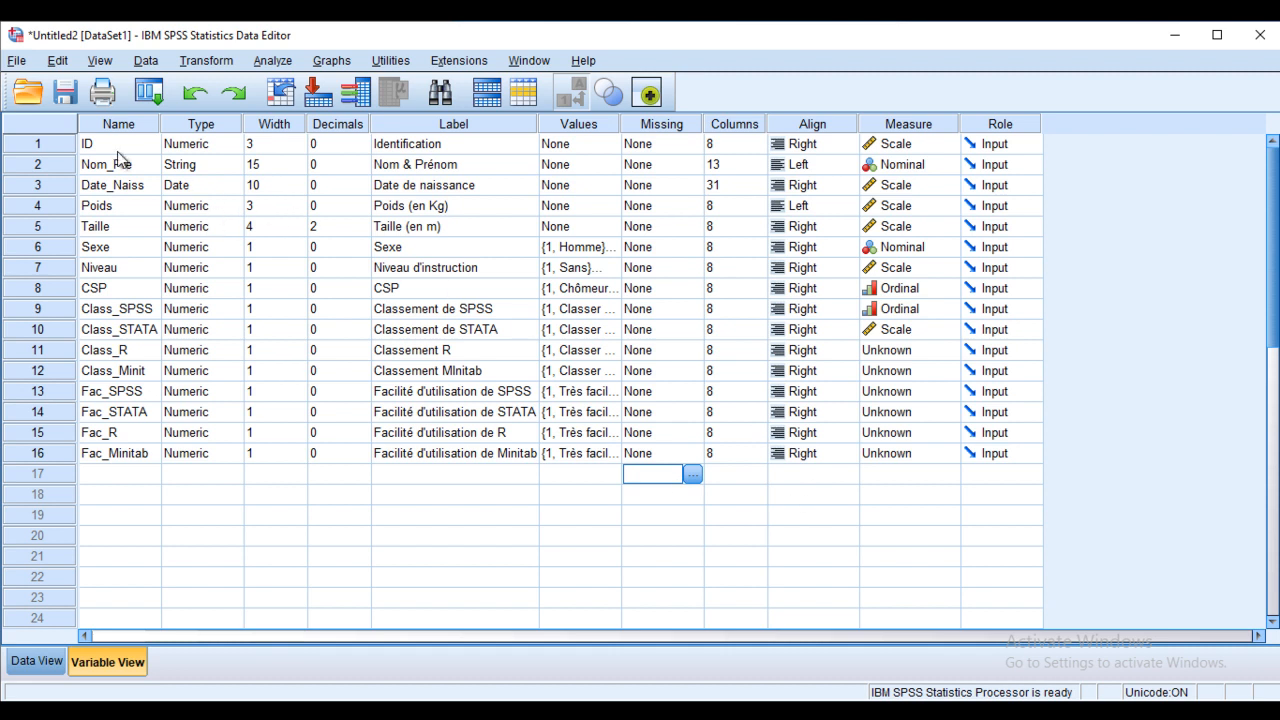